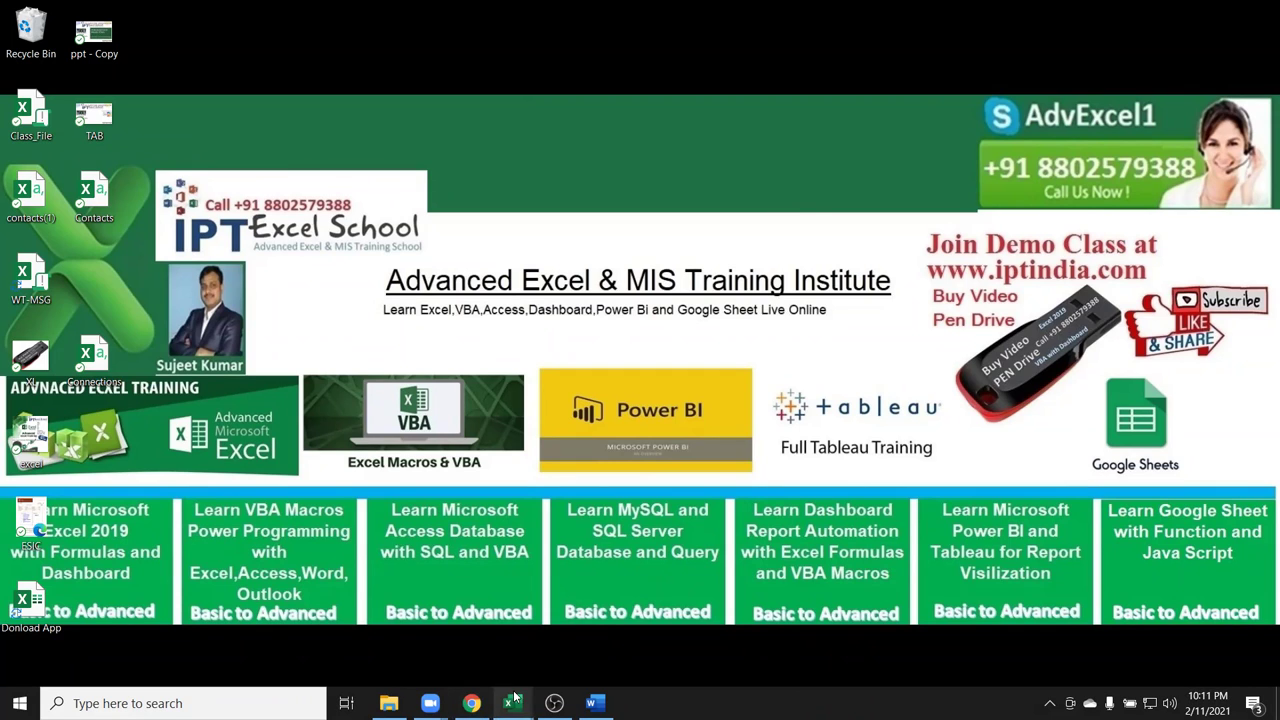
Close the MY PAN workbook without saving its changes, leaving the blank Book2 showing.
{"action": "mouse_move", "coordinate": [515, 700]}
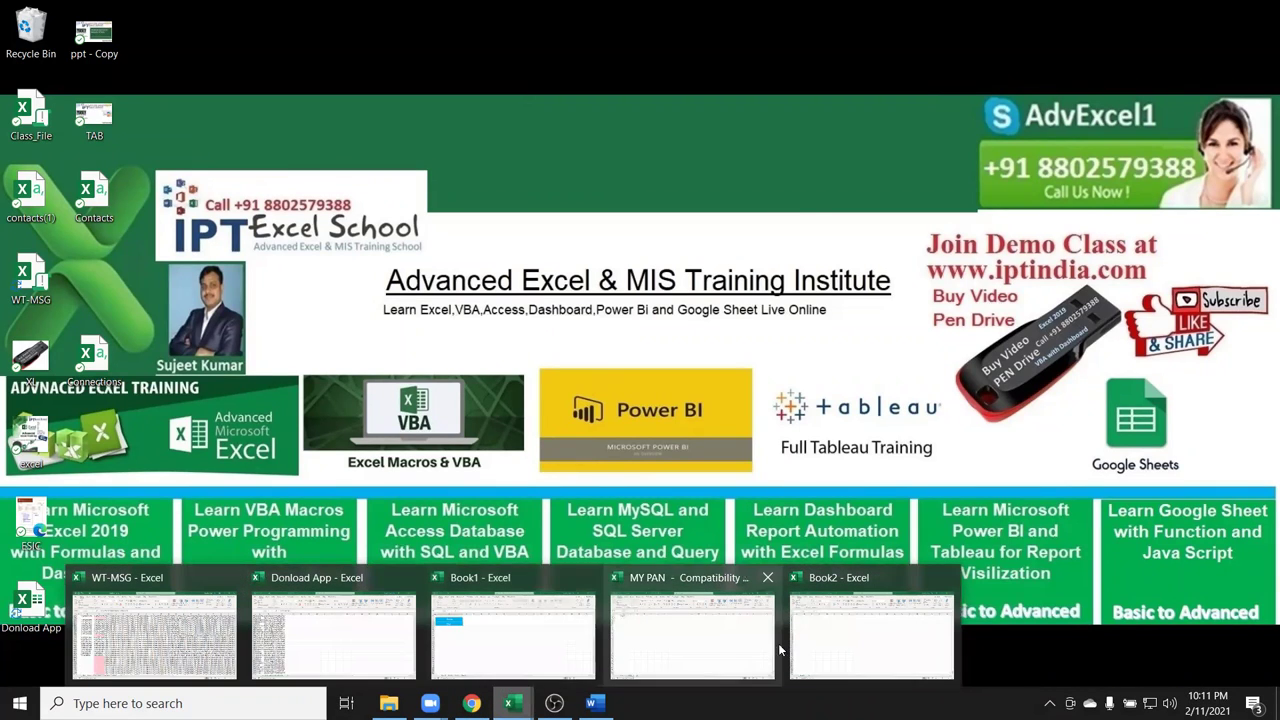
{"action": "left_click", "coordinate": [767, 579]}
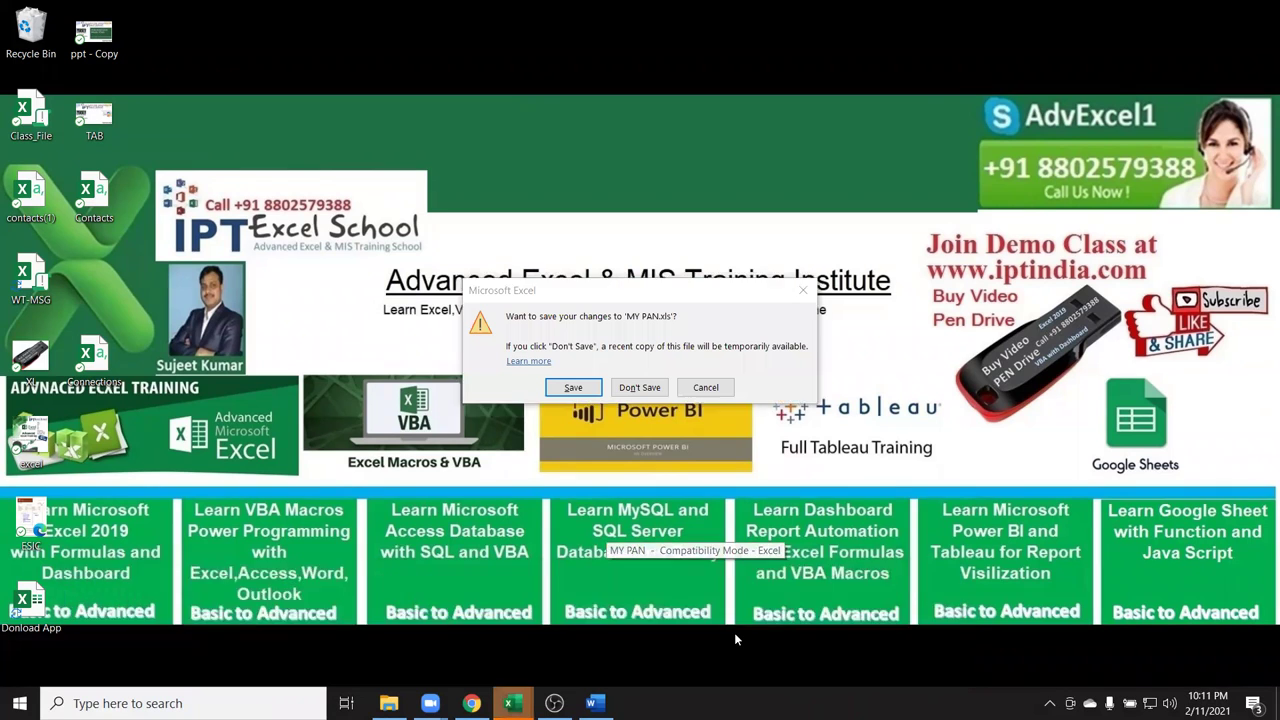
{"action": "left_click", "coordinate": [652, 386]}
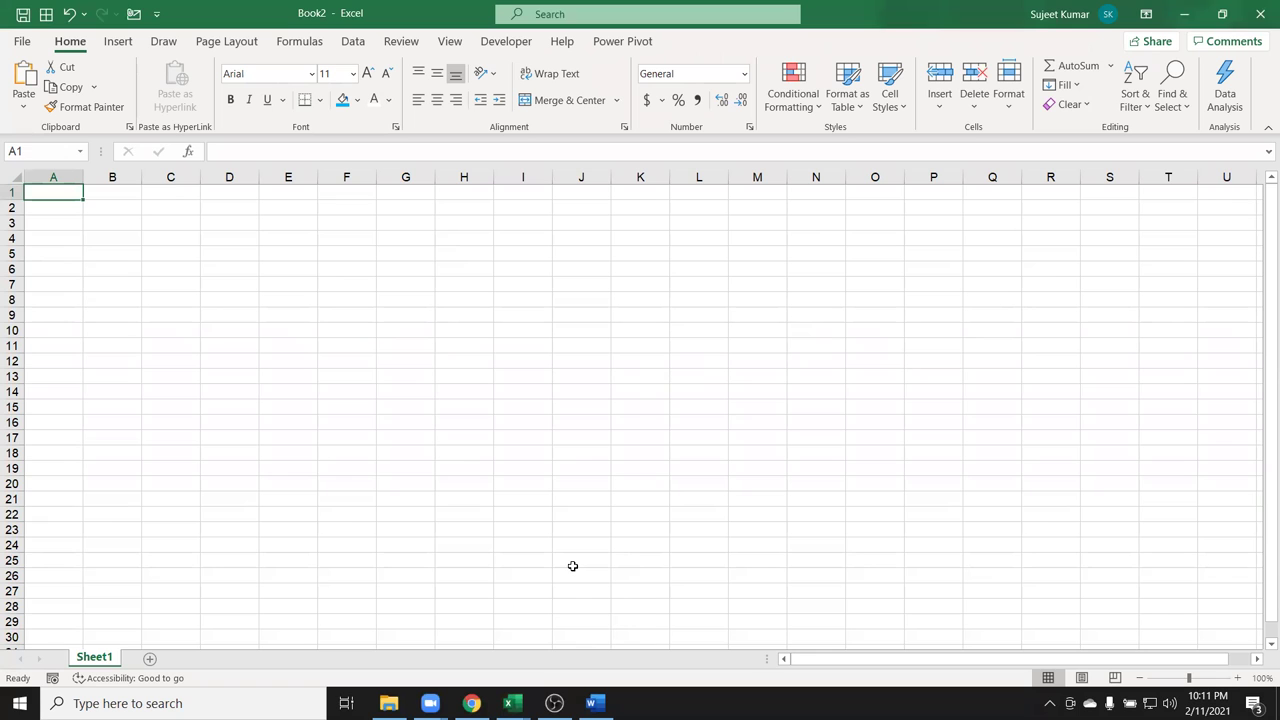
Zoom the empty sheet in to about 235% and select cell D3.
{"action": "left_click", "coordinate": [556, 380]}
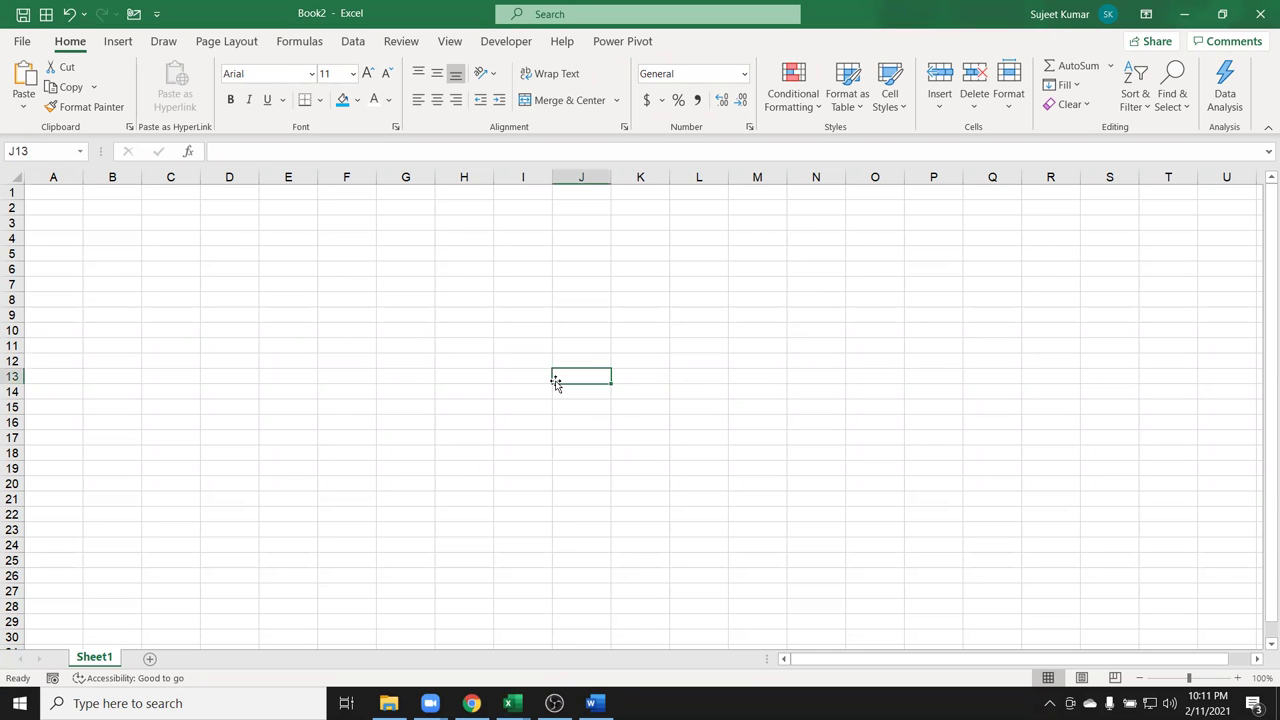
{"action": "scroll", "coordinate": [285, 360], "scroll_direction": "up", "scroll_amount": 4}
{"action": "scroll", "coordinate": [285, 360], "scroll_direction": "up", "scroll_amount": 5}
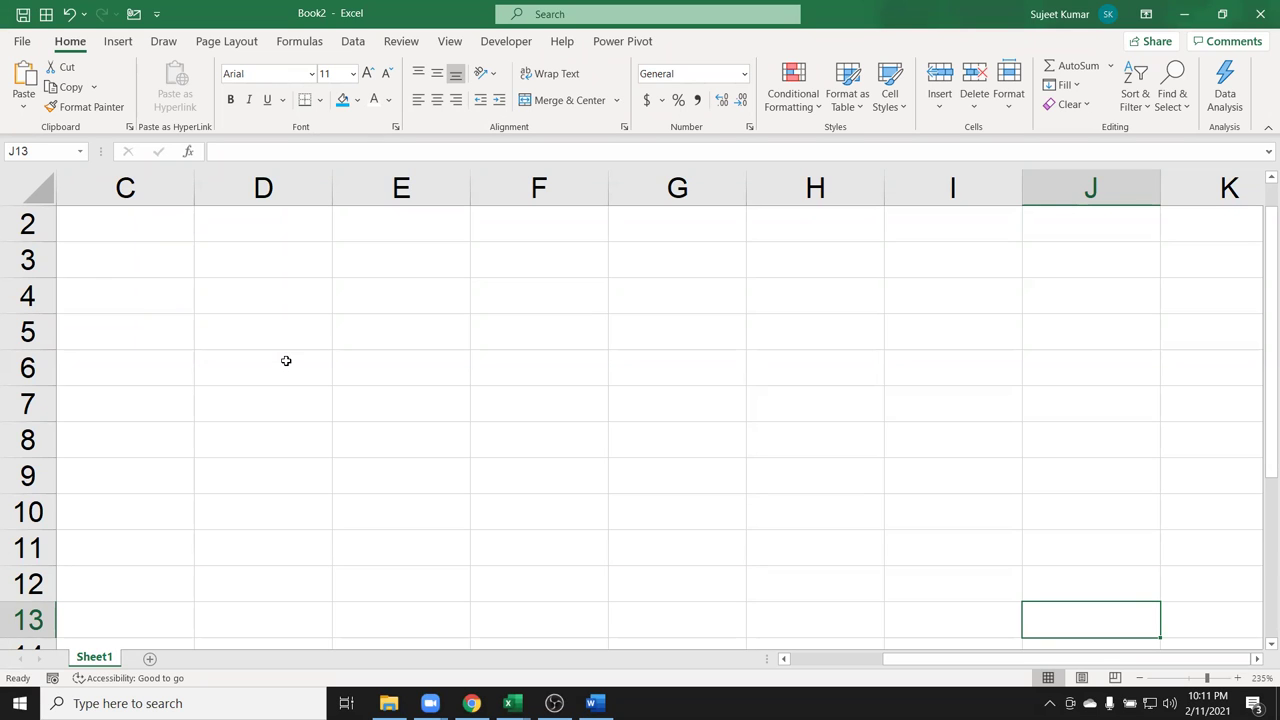
{"action": "left_click", "coordinate": [201, 253]}
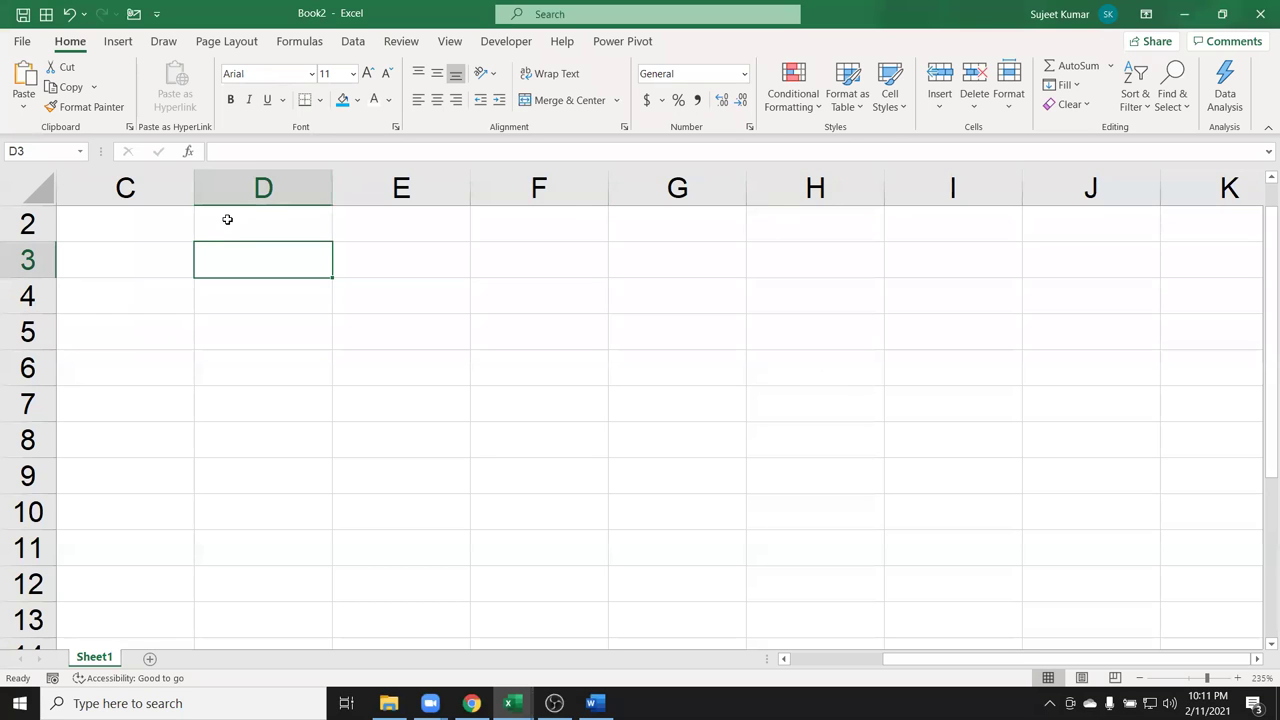
Enter the date 2/11 in D3 so it displays as 11-Feb.
{"action": "type", "text": "2/"}
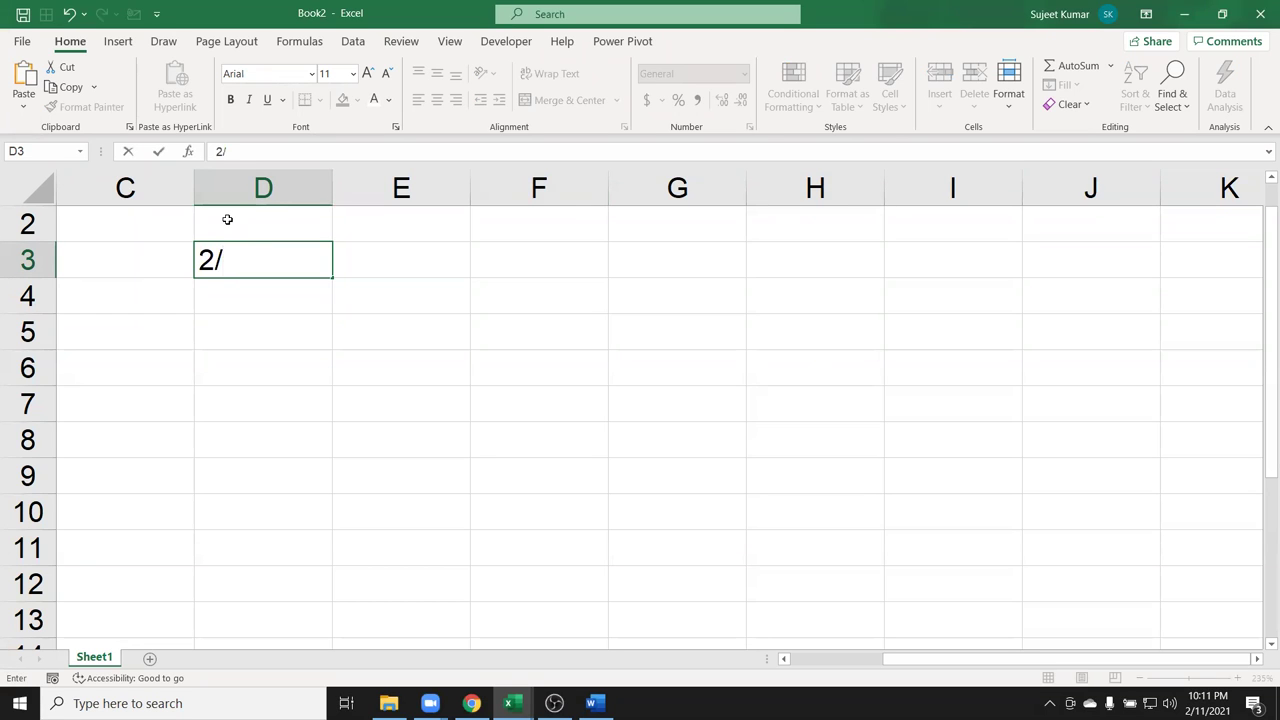
{"action": "type", "text": "11"}
{"action": "type", "text": "/21"}
{"action": "key", "text": "BackSpace"}
{"action": "key", "text": "BackSpace"}
{"action": "key", "text": "BackSpace"}
{"action": "key", "text": "Return"}
{"action": "key", "text": "Up"}
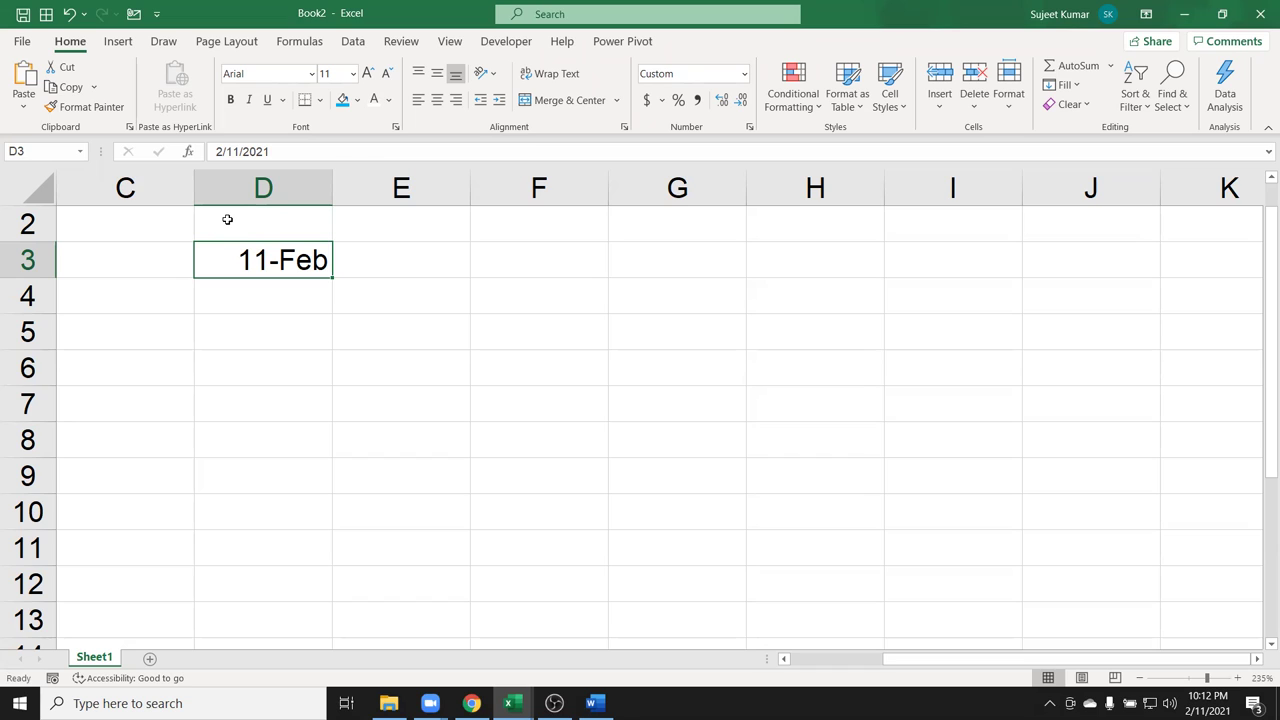
{"action": "key", "text": "Right"}
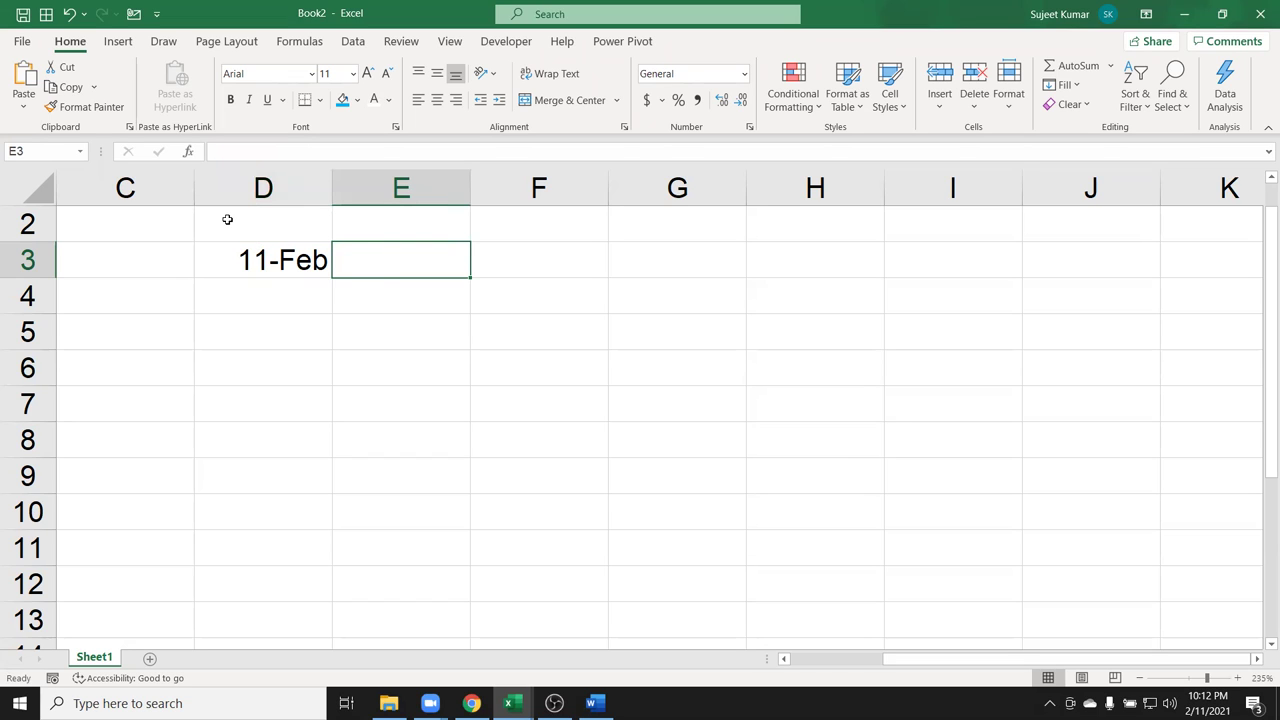
{"action": "type", "text": "MM/."}
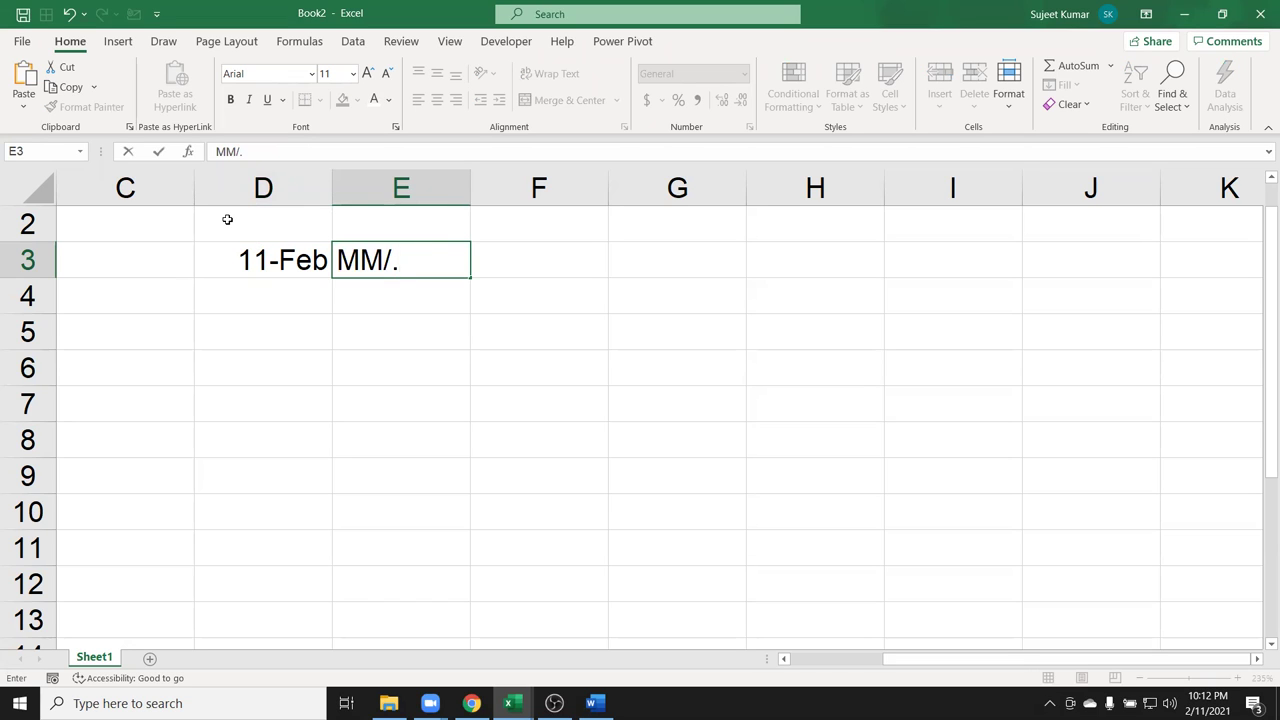
{"action": "key", "text": "BackSpace"}
{"action": "type", "text": "DD/"}
{"action": "type", "text": "YY"}
{"action": "key", "text": "Return"}
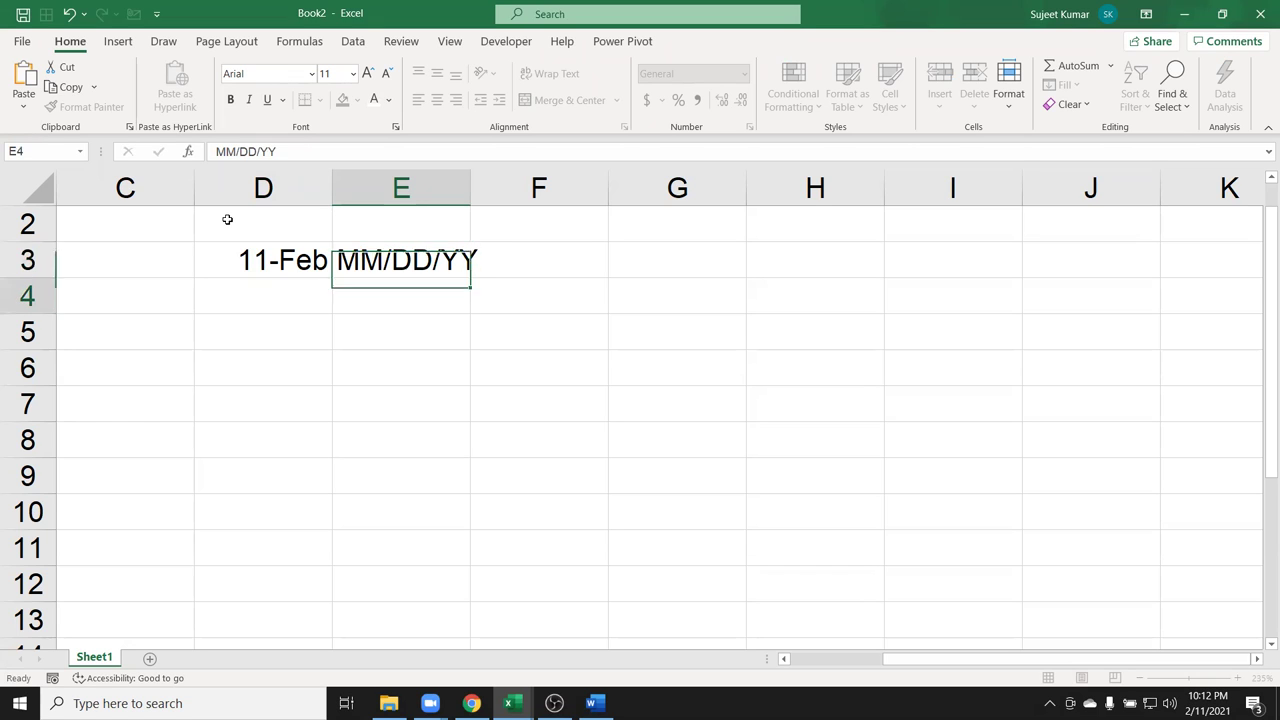
{"action": "key", "text": "Up"}
{"action": "key", "text": "Left"}
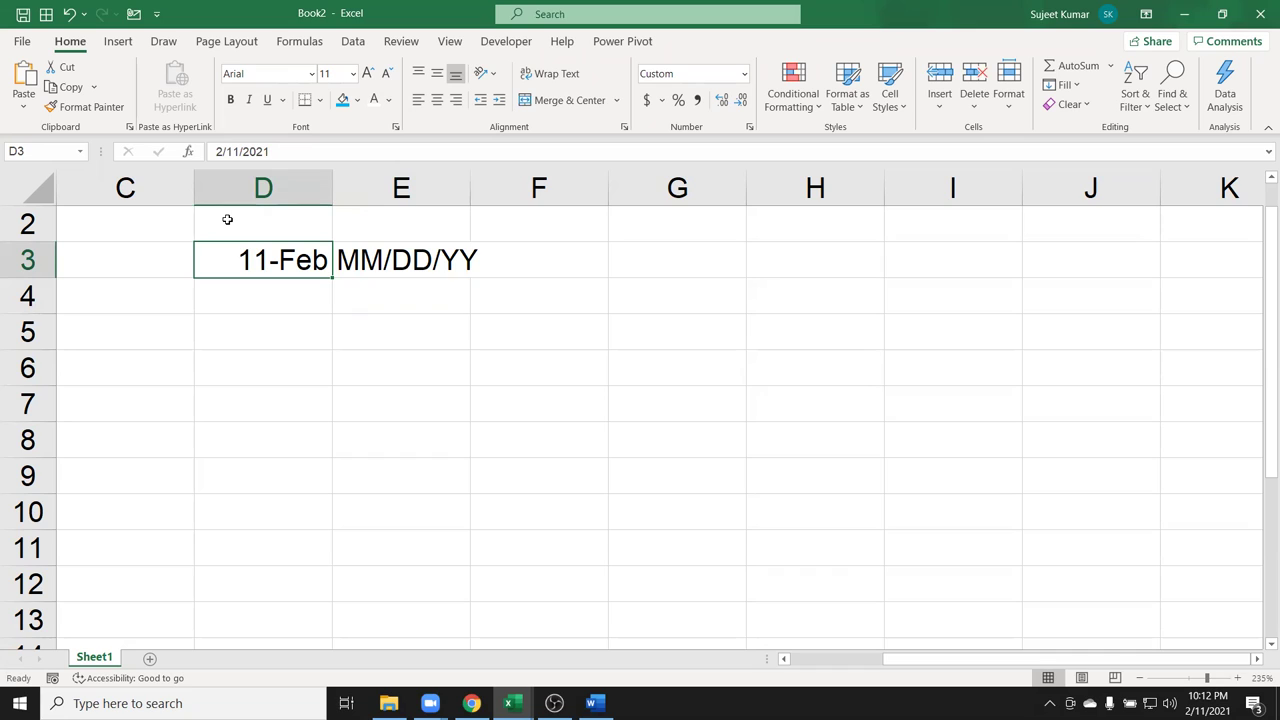
{"action": "key", "text": "Down"}
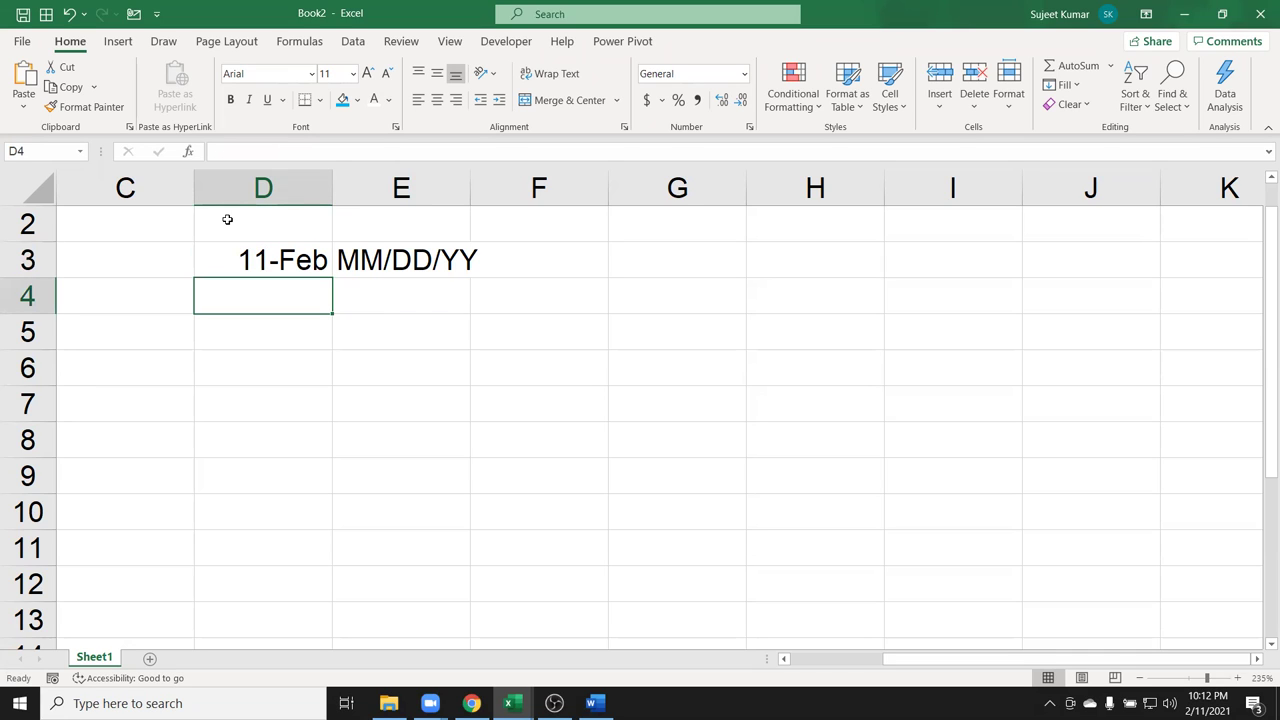
{"action": "key", "text": "Right"}
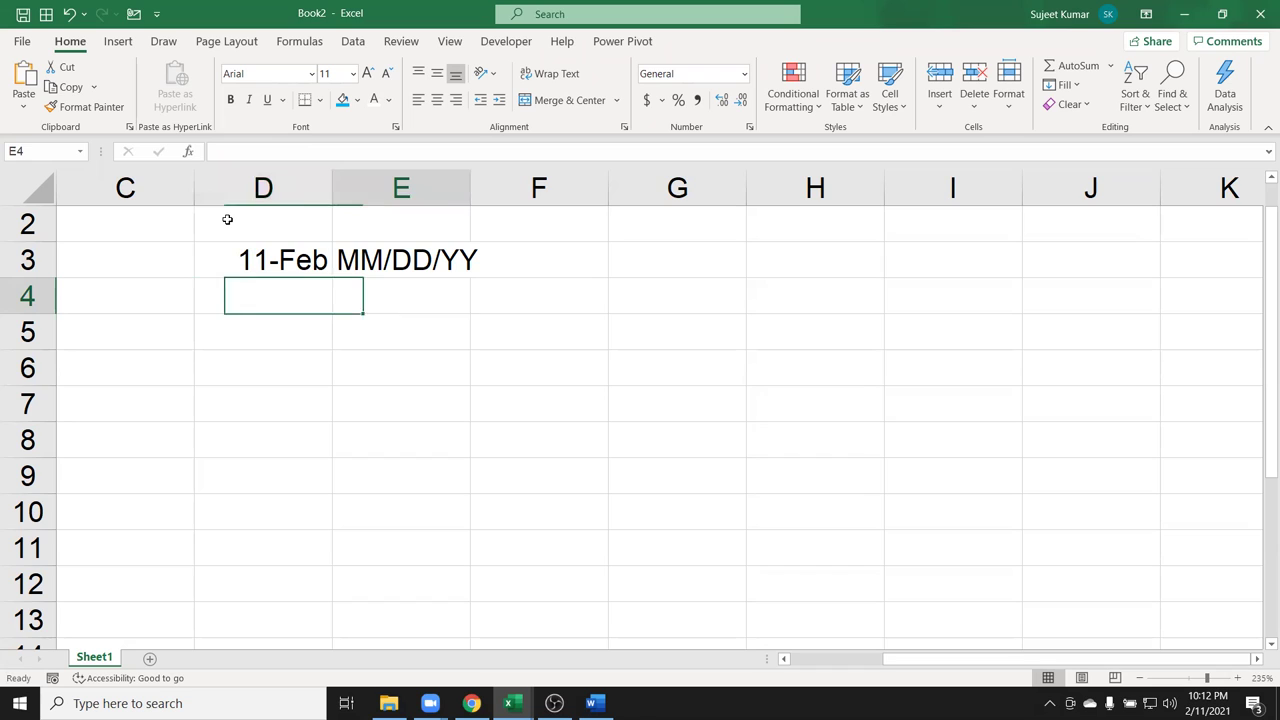
{"action": "type", "text": "DD/MM"}
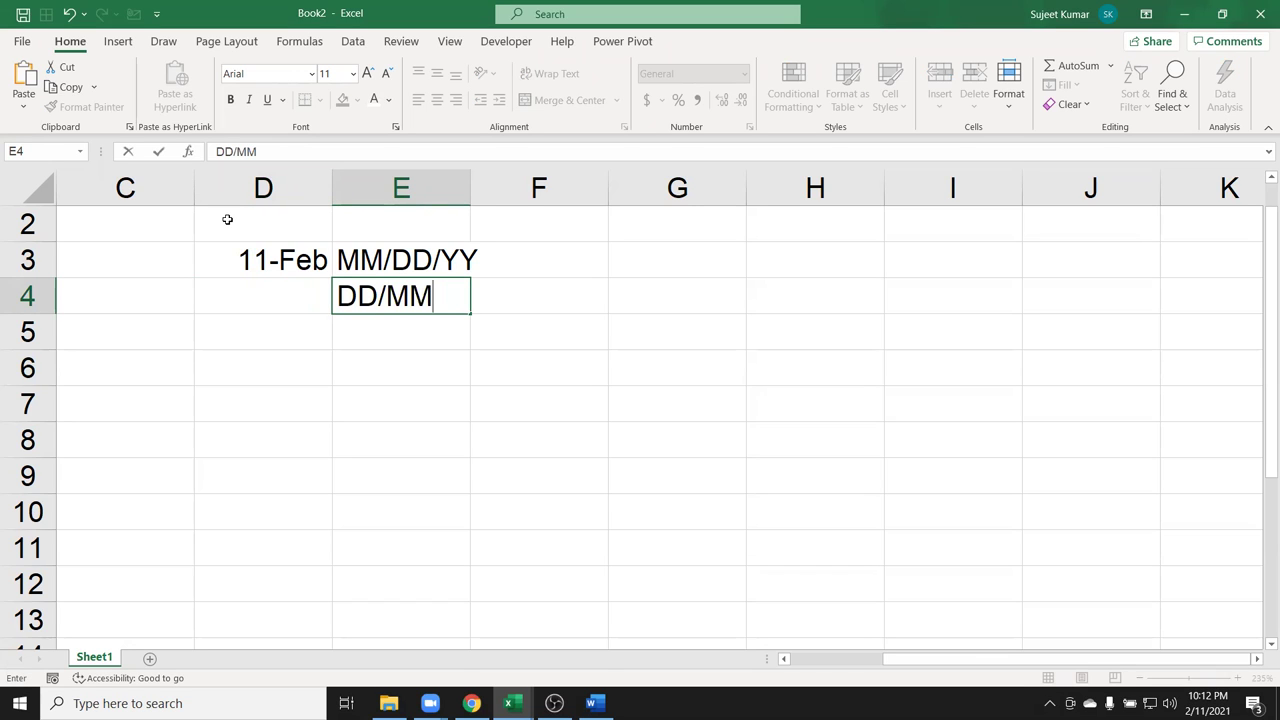
{"action": "type", "text": "/YY"}
{"action": "key", "text": "Return"}
{"action": "key", "text": "Up"}
{"action": "key", "text": "Left"}
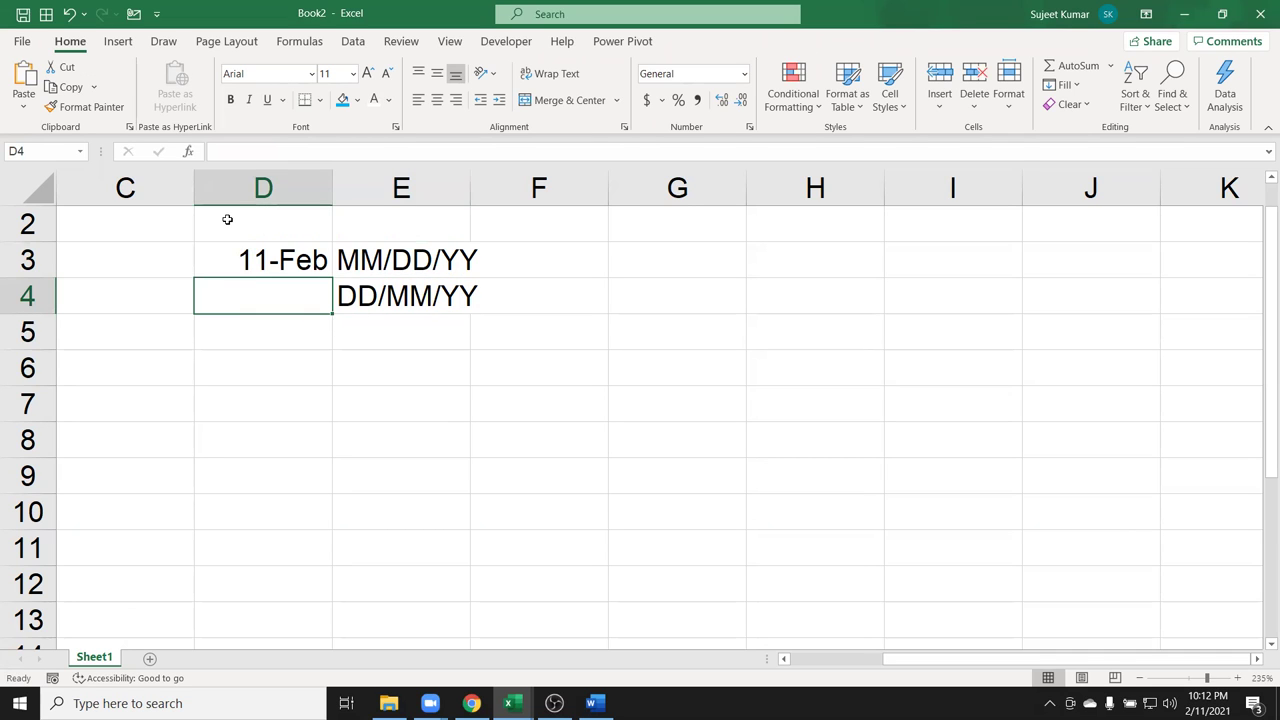
{"action": "type", "text": "11/2"}
{"action": "key", "text": "Return"}
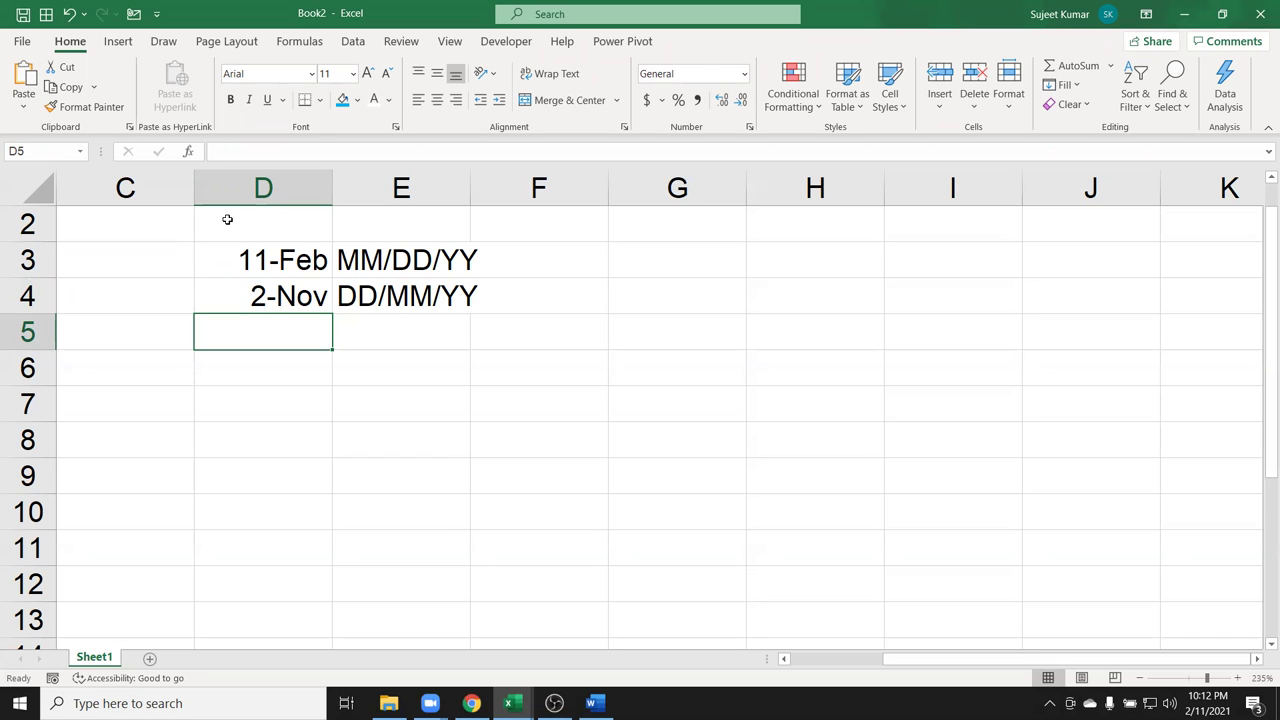
{"action": "key", "text": "Up"}
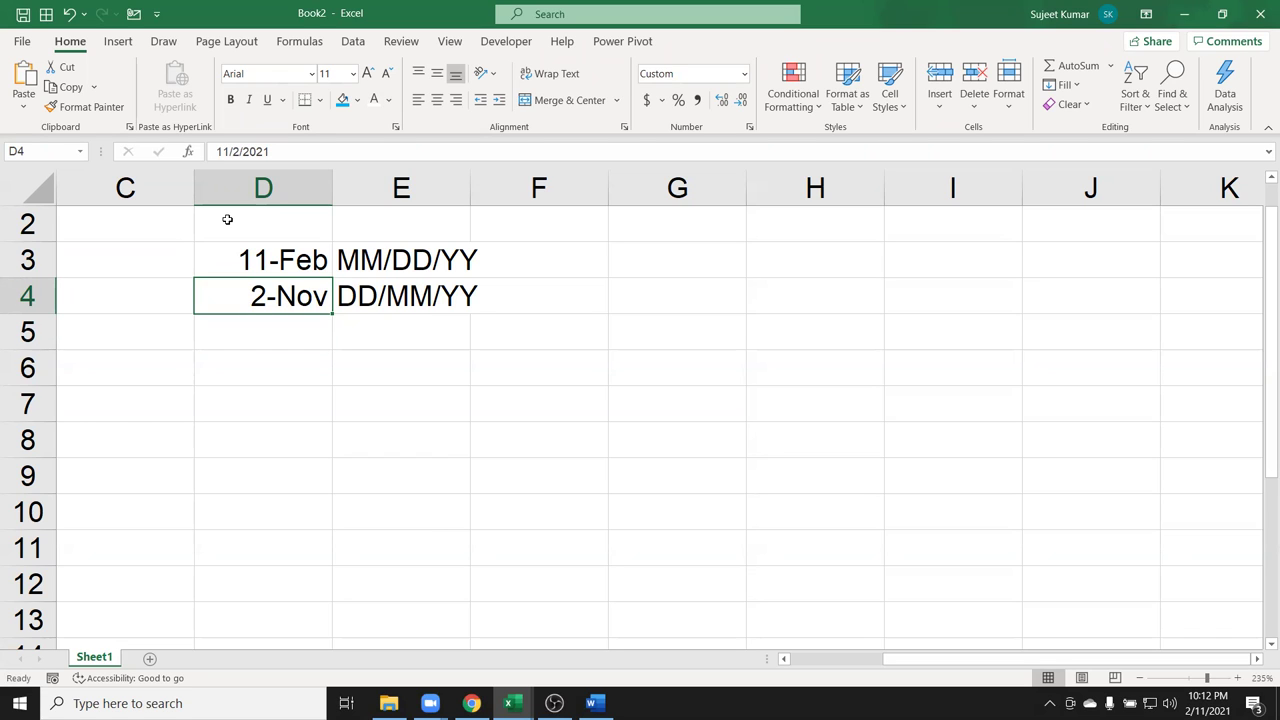
{"action": "key", "text": "shift+Right"}
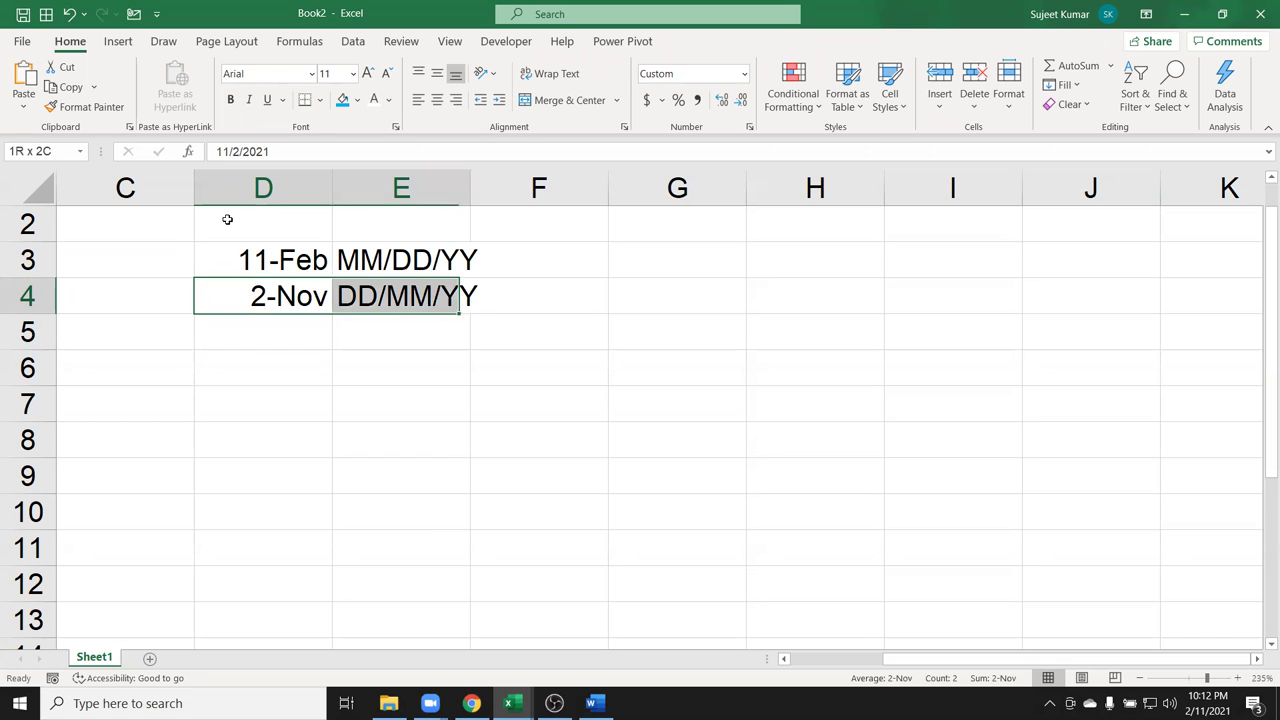
{"action": "key", "text": "Delete"}
{"action": "key", "text": "Up"}
{"action": "key", "text": "Right"}
{"action": "key", "text": "Up"}
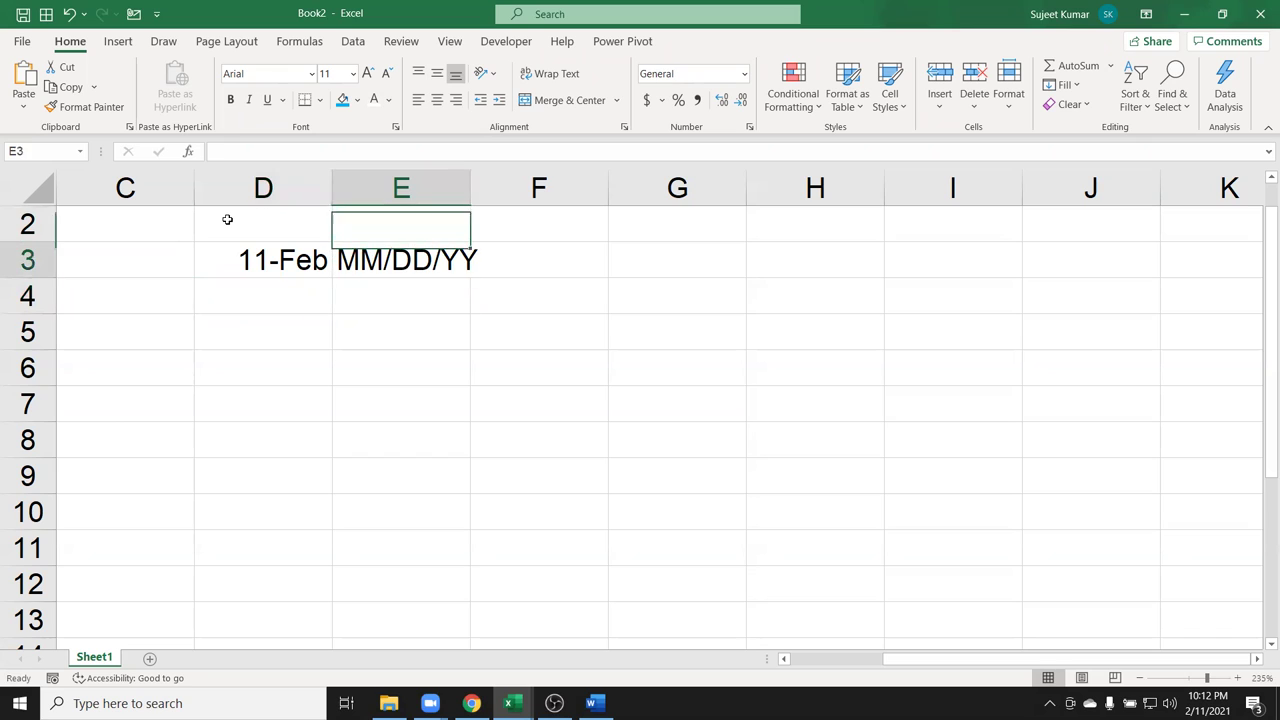
{"action": "key", "text": "Down"}
{"action": "key", "text": "Delete"}
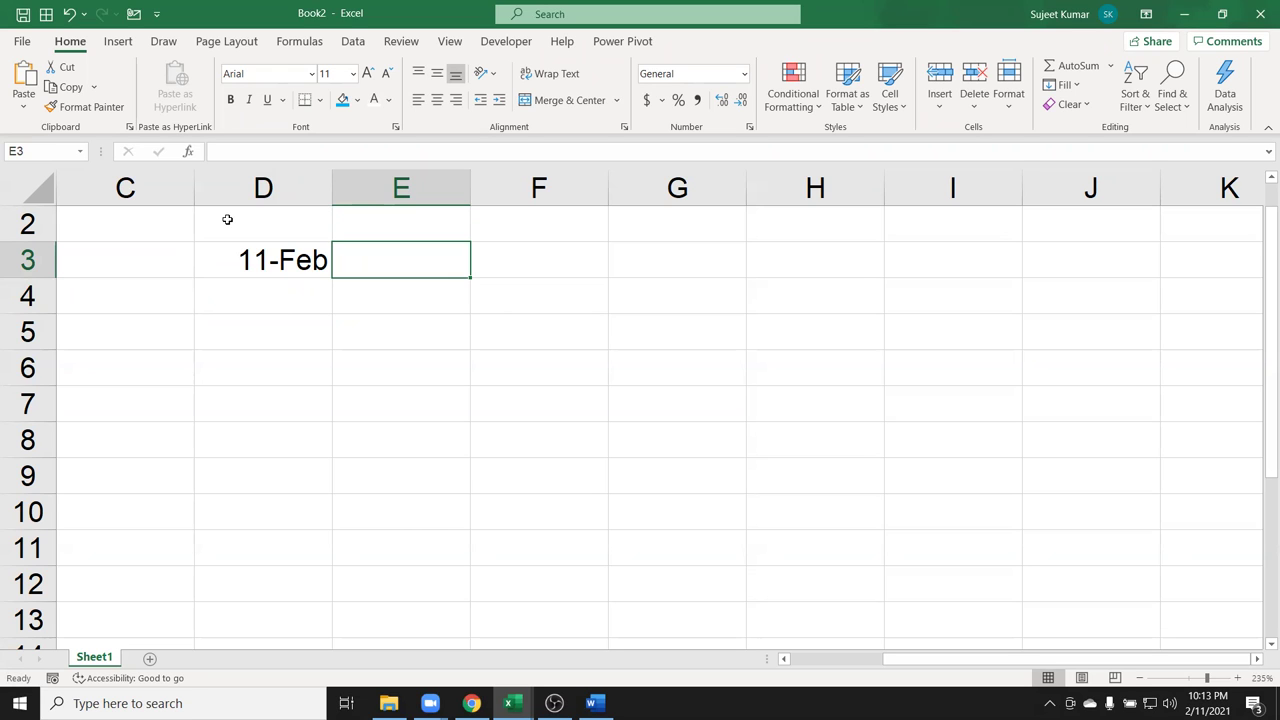
Enter =DATE(2021,2,11) in D5 and compare its 2/11/2021 result with D3.
{"action": "key", "text": "Down"}
{"action": "key", "text": "Down"}
{"action": "key", "text": "Left"}
{"action": "type", "text": "="}
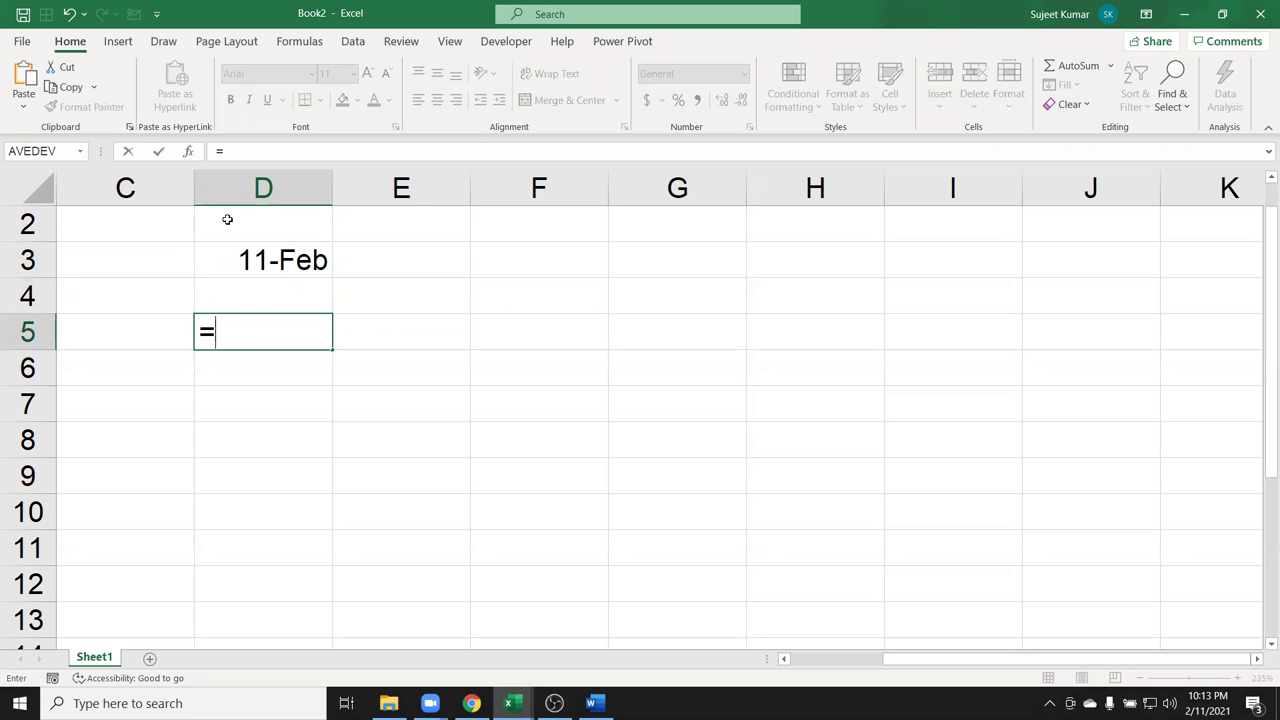
{"action": "type", "text": "date"}
{"action": "key", "text": "Tab"}
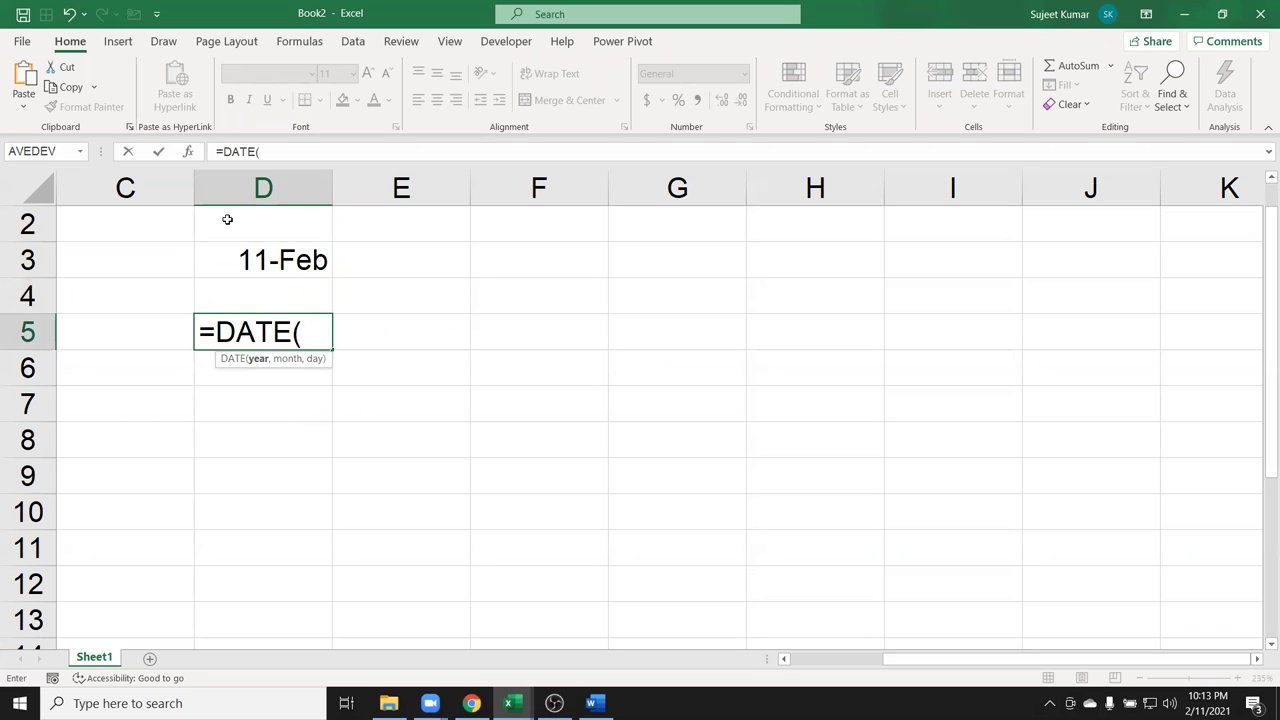
{"action": "type", "text": "2021,2,11)"}
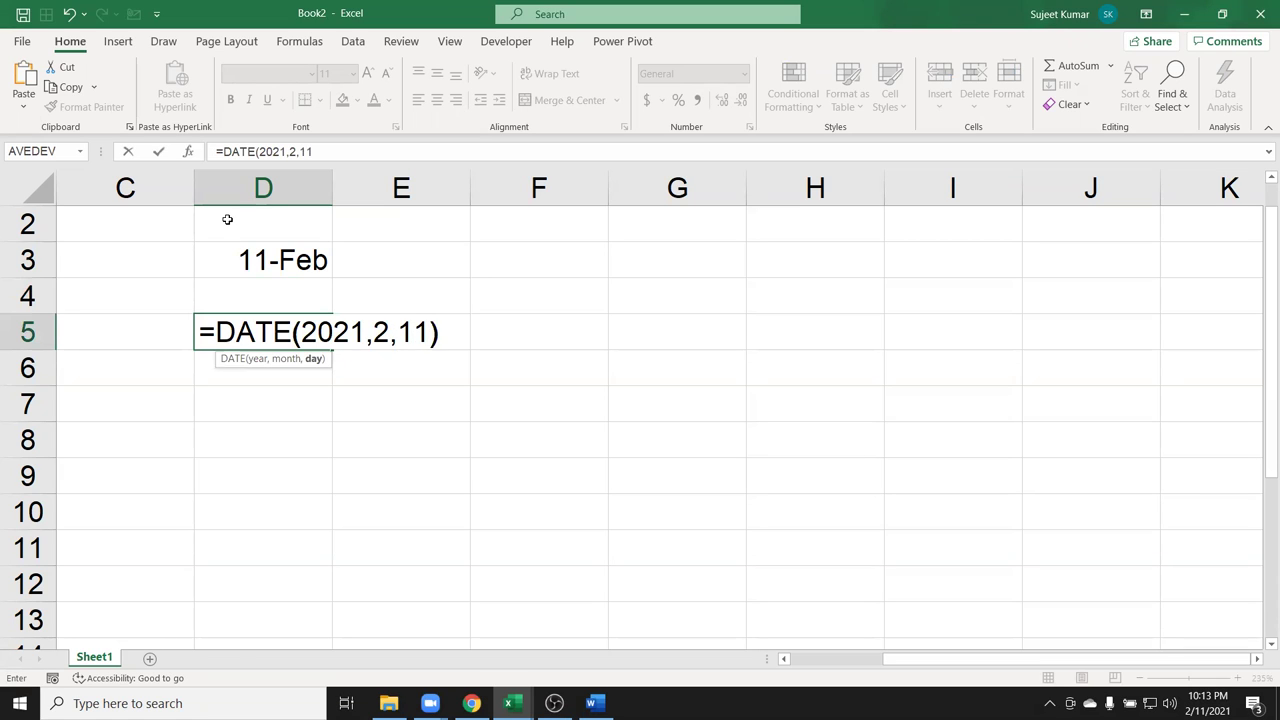
{"action": "key", "text": "Return"}
{"action": "key", "text": "Up"}
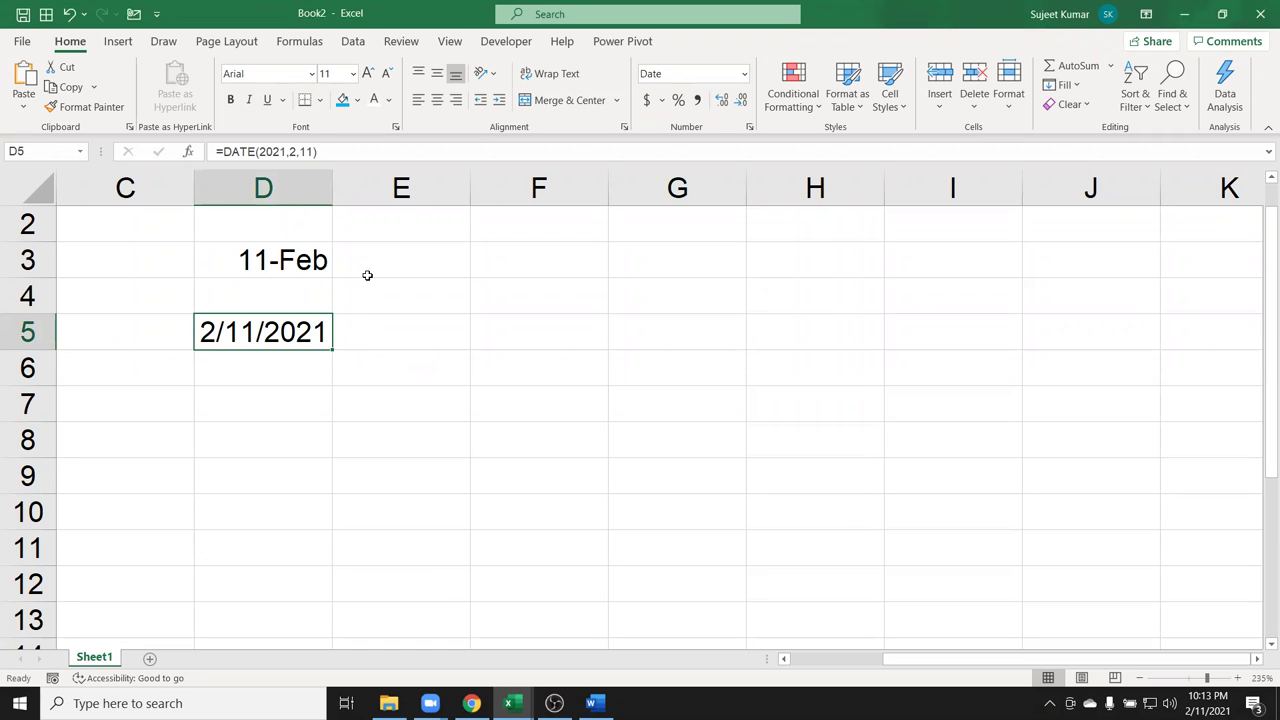
{"action": "left_click", "coordinate": [308, 263]}
{"action": "left_click", "coordinate": [291, 341]}
{"action": "left_click", "coordinate": [260, 262]}
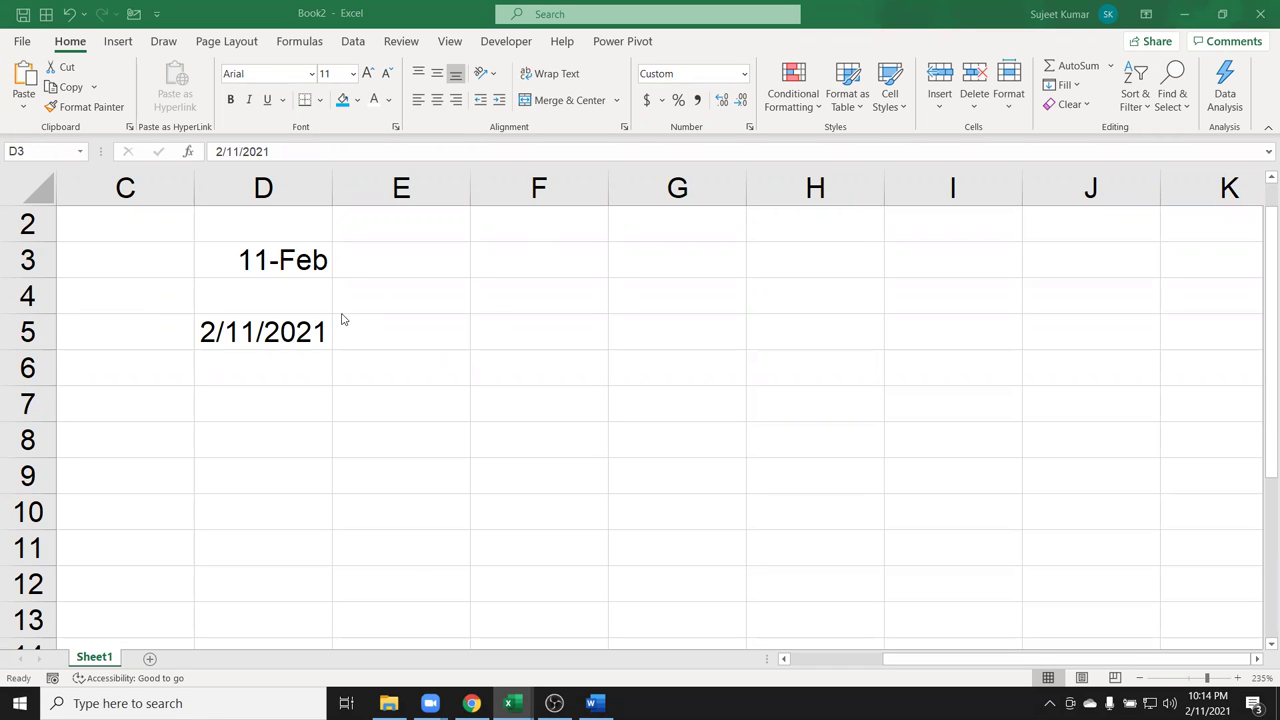
Enter =YEAR(D3) in E3 to get the year 2021.
{"action": "left_click", "coordinate": [408, 268]}
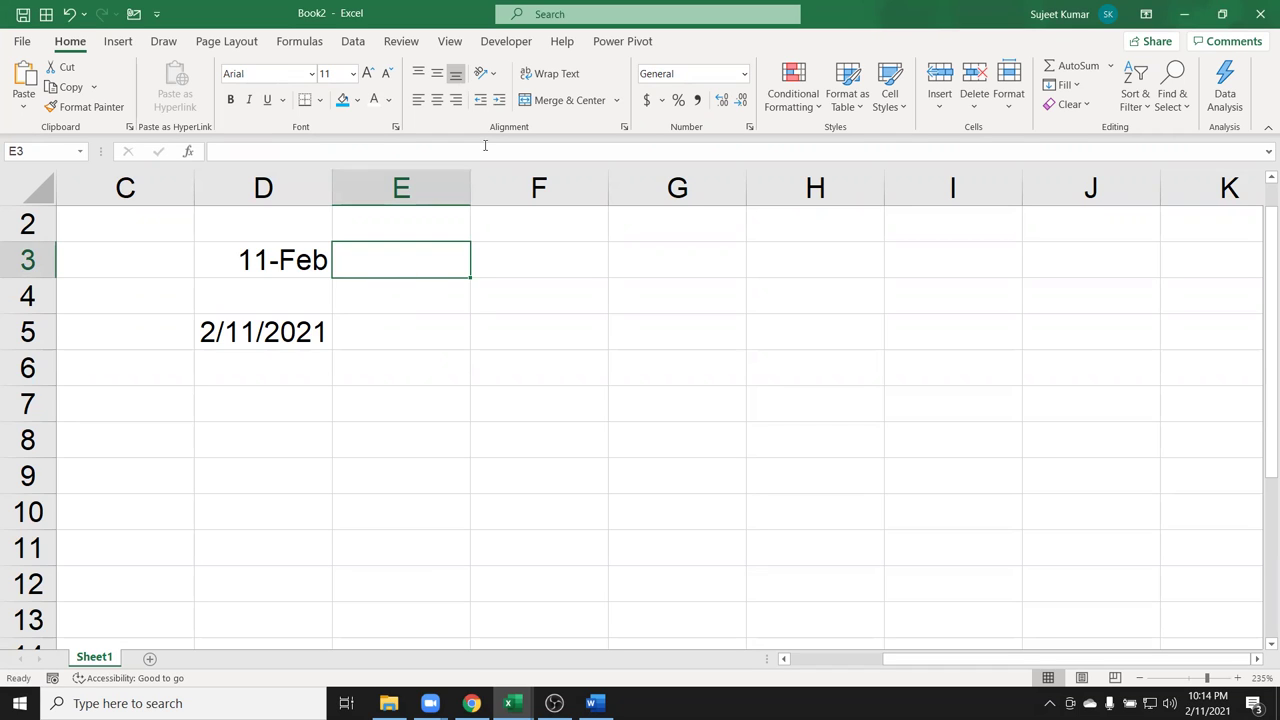
{"action": "type", "text": "=y"}
{"action": "key", "text": "Tab"}
{"action": "key", "text": "Left"}
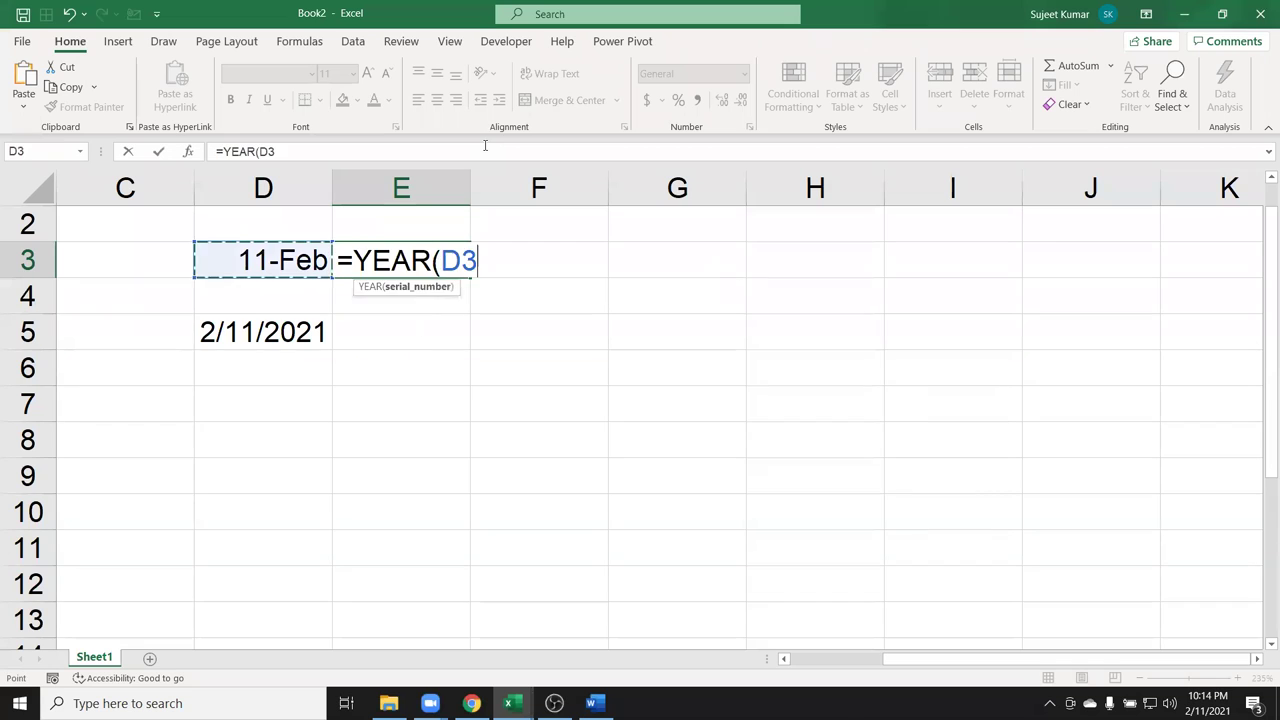
{"action": "key", "text": "Return"}
{"action": "key", "text": "Up"}
Enter =MONTH(D3) in F3 to extract the month 2.
{"action": "key", "text": "Right"}
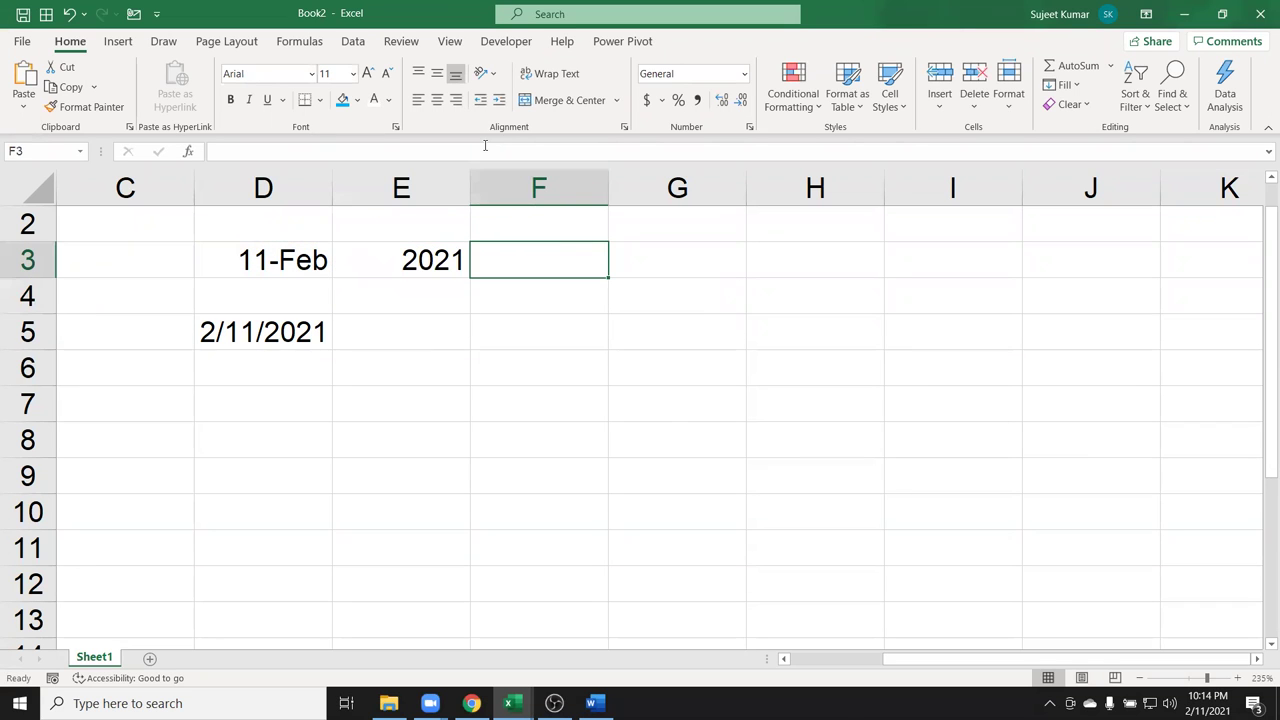
{"action": "type", "text": "=mon1"}
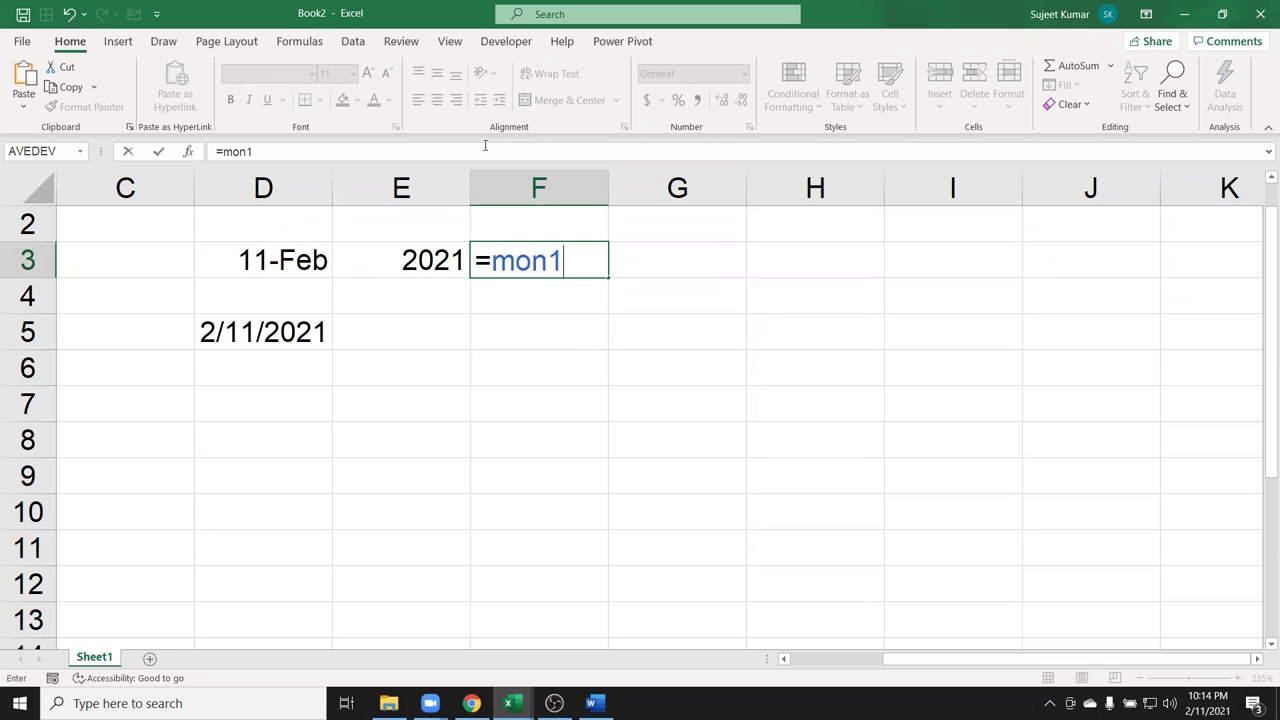
{"action": "key", "text": "BackSpace"}
{"action": "key", "text": "Tab"}
{"action": "key", "text": "Left"}
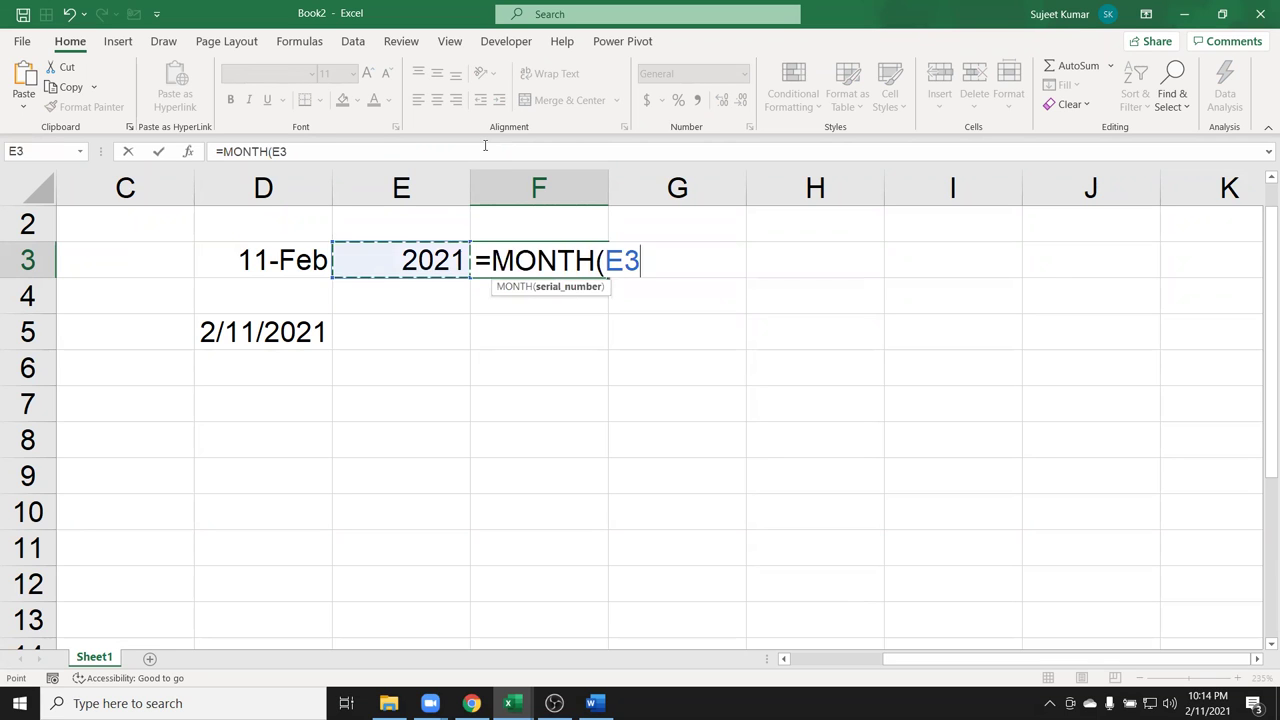
{"action": "key", "text": "Left"}
{"action": "key", "text": "Left"}
{"action": "key", "text": "Right"}
{"action": "key", "text": "Return"}
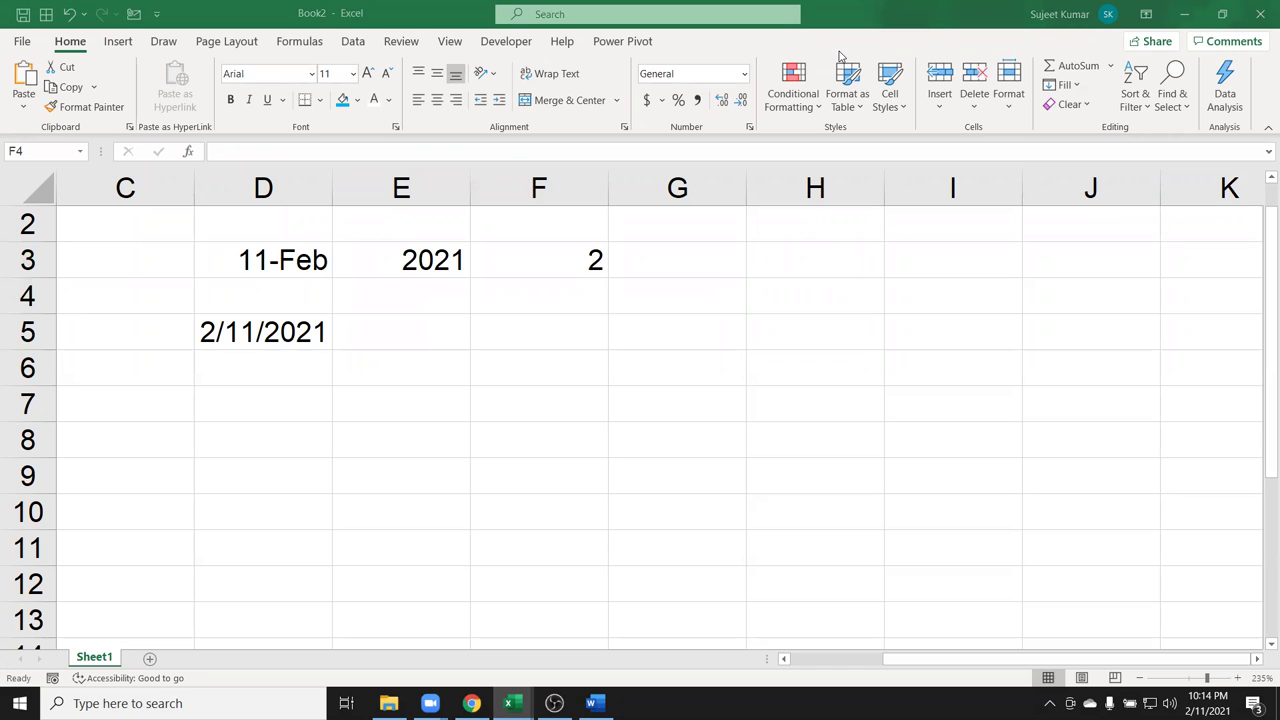
Enter =DAY(D3) in G3 to extract the day 11.
{"action": "left_click", "coordinate": [648, 259]}
{"action": "type", "text": "=dat"}
{"action": "key", "text": "Tab"}
{"action": "key", "text": "BackSpace"}
{"action": "key", "text": "BackSpace"}
{"action": "key", "text": "BackSpace"}
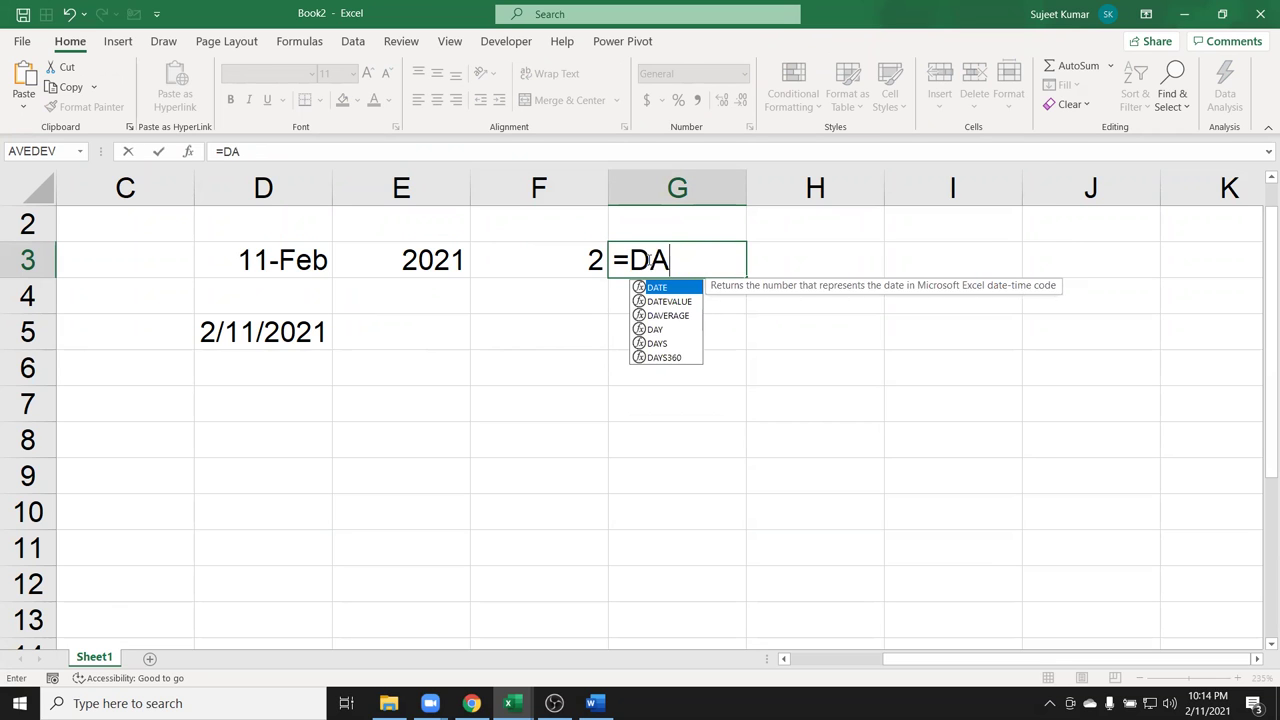
{"action": "type", "text": "y("}
{"action": "key", "text": "Left"}
{"action": "key", "text": "Left"}
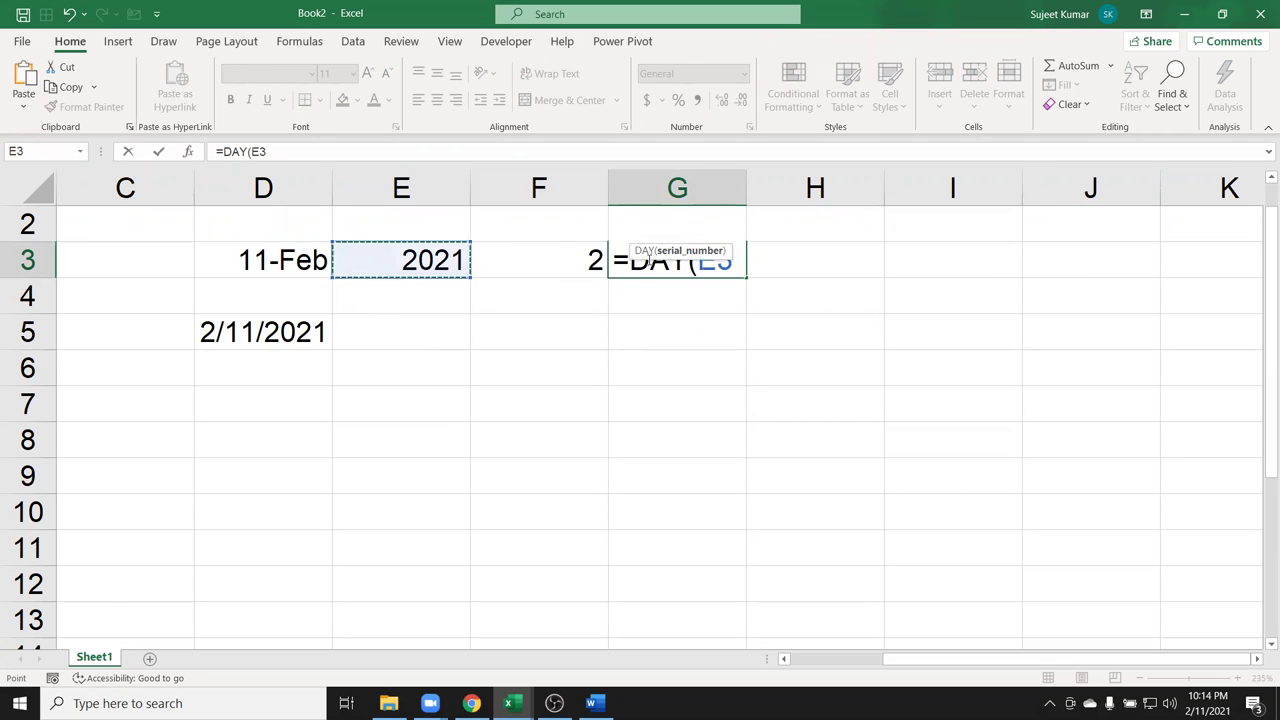
{"action": "key", "text": "Left"}
{"action": "key", "text": "Return"}
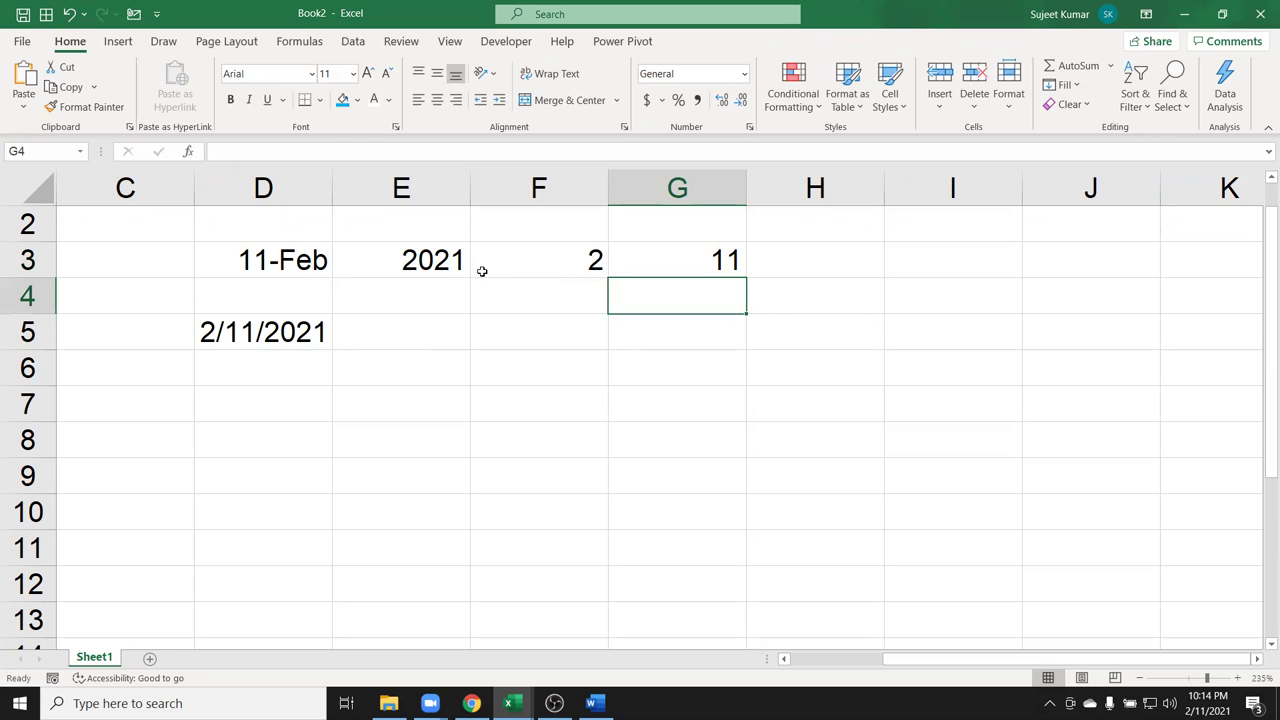
Review the YEAR, MONTH and DAY formulas in E3, F3 and G3 without changing them.
{"action": "left_click", "coordinate": [443, 267]}
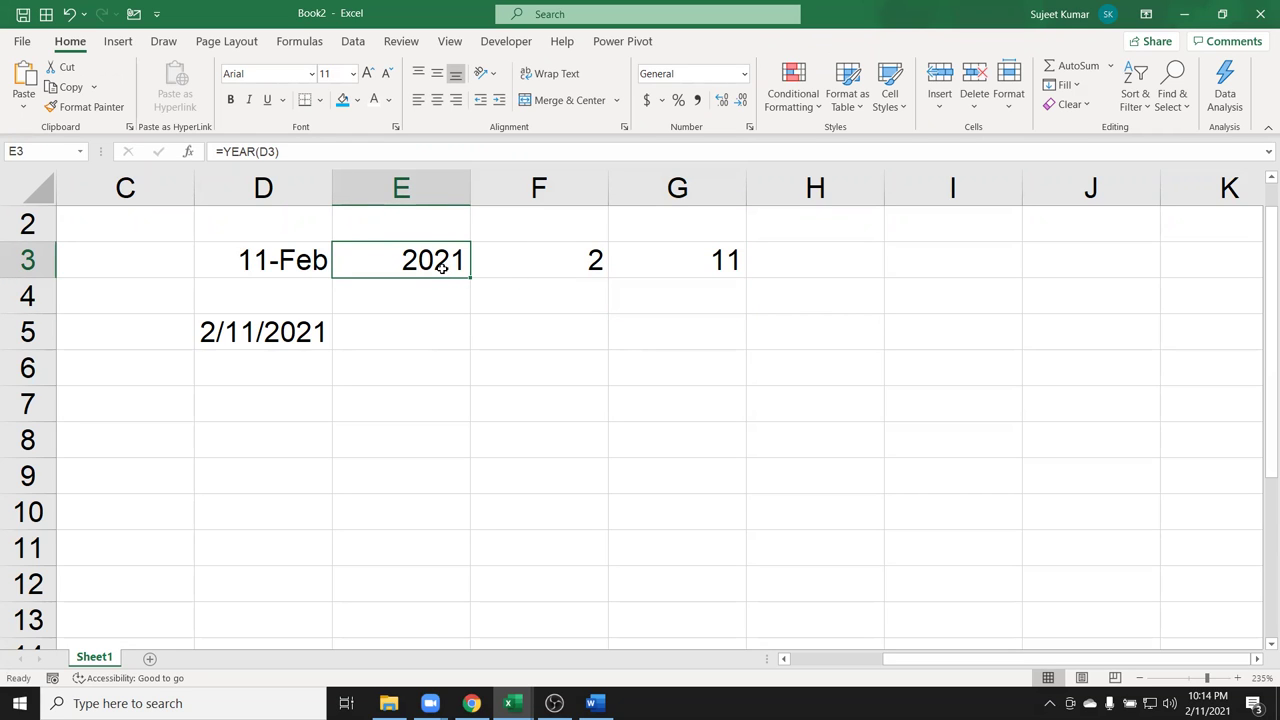
{"action": "double_click", "coordinate": [441, 267]}
{"action": "key", "text": "Escape"}
{"action": "double_click", "coordinate": [535, 262]}
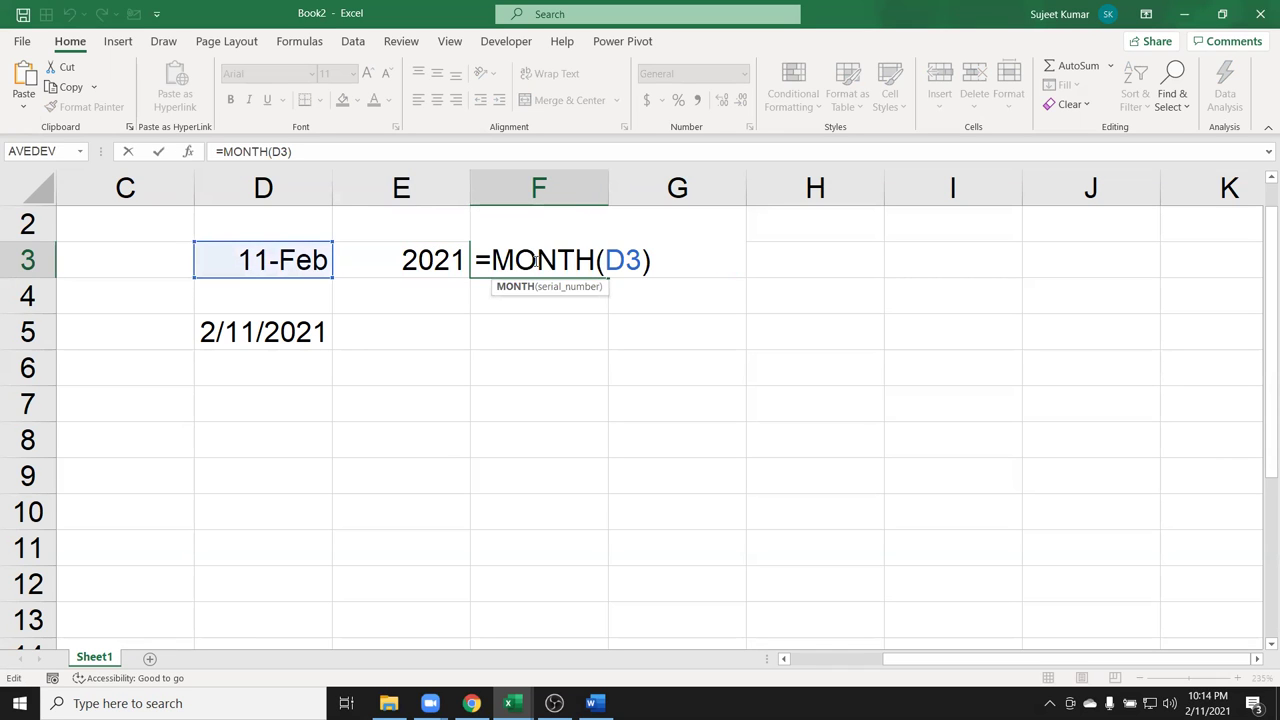
{"action": "key", "text": "Escape"}
{"action": "double_click", "coordinate": [652, 260]}
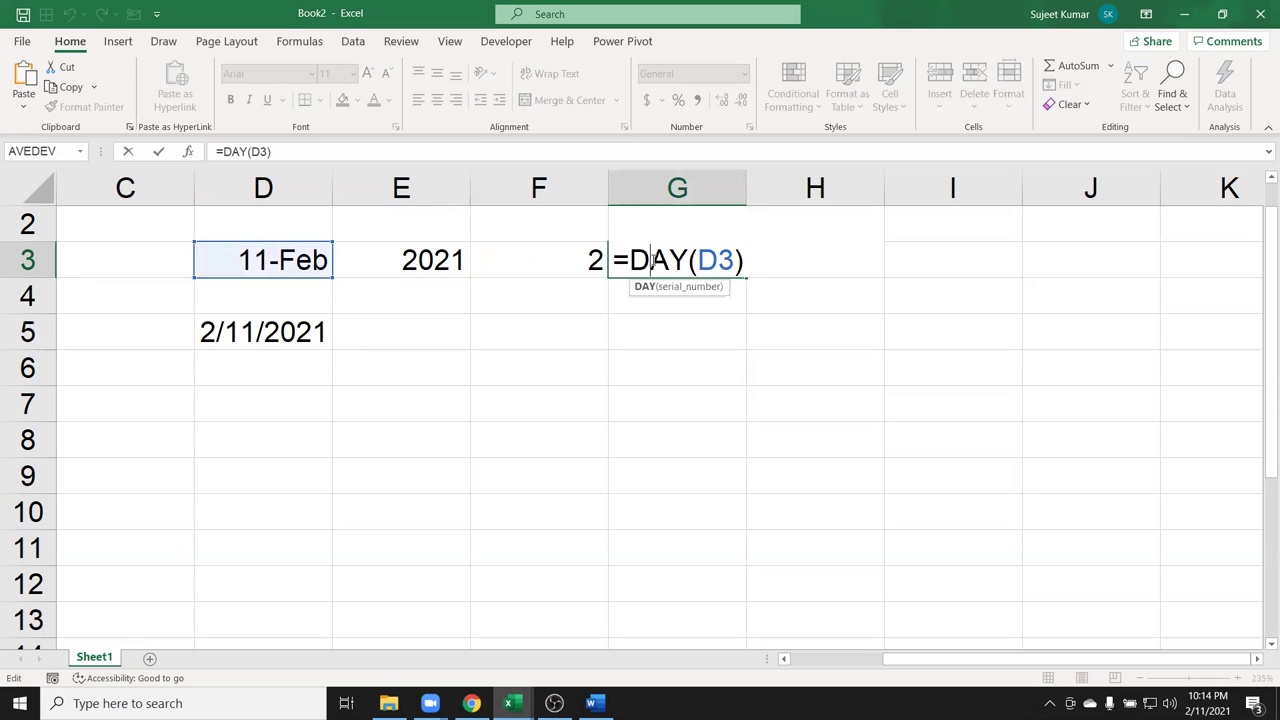
{"action": "key", "text": "Escape"}
{"action": "left_click", "coordinate": [826, 256]}
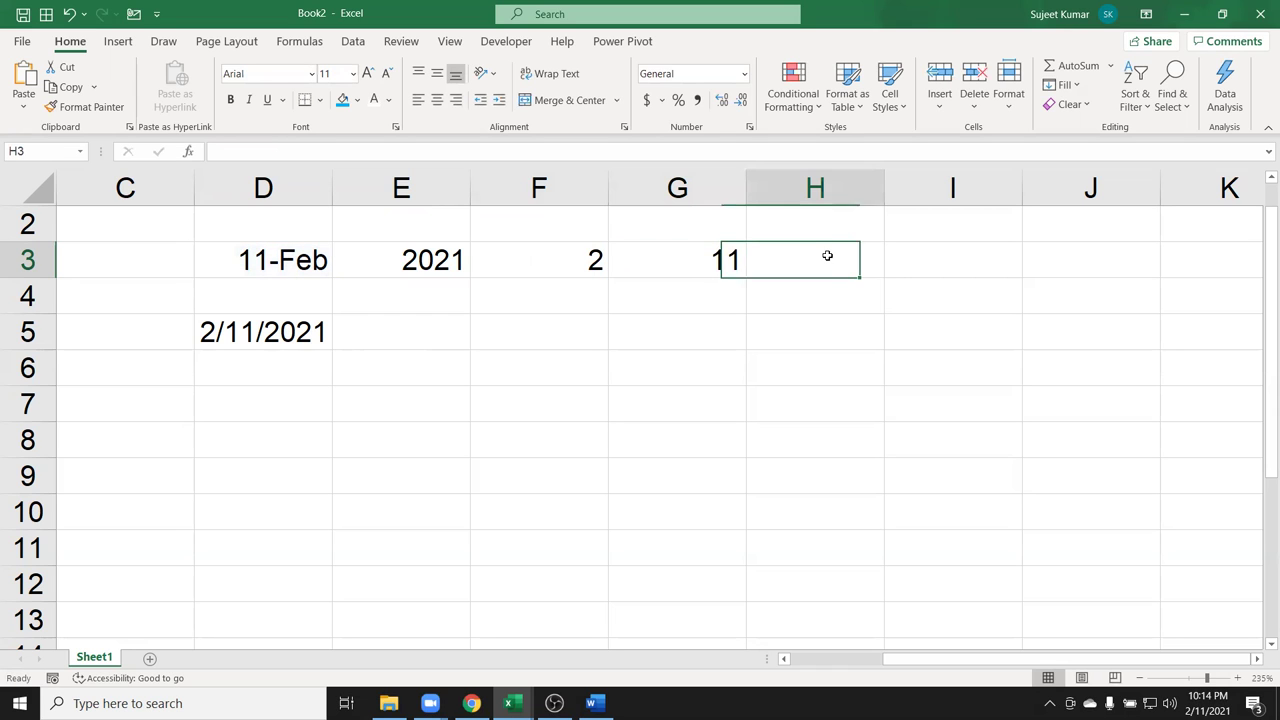
Enter =DATE(E3,F3,G3) in H3 to rebuild the date 2/11/2021.
{"action": "type", "text": "=dat"}
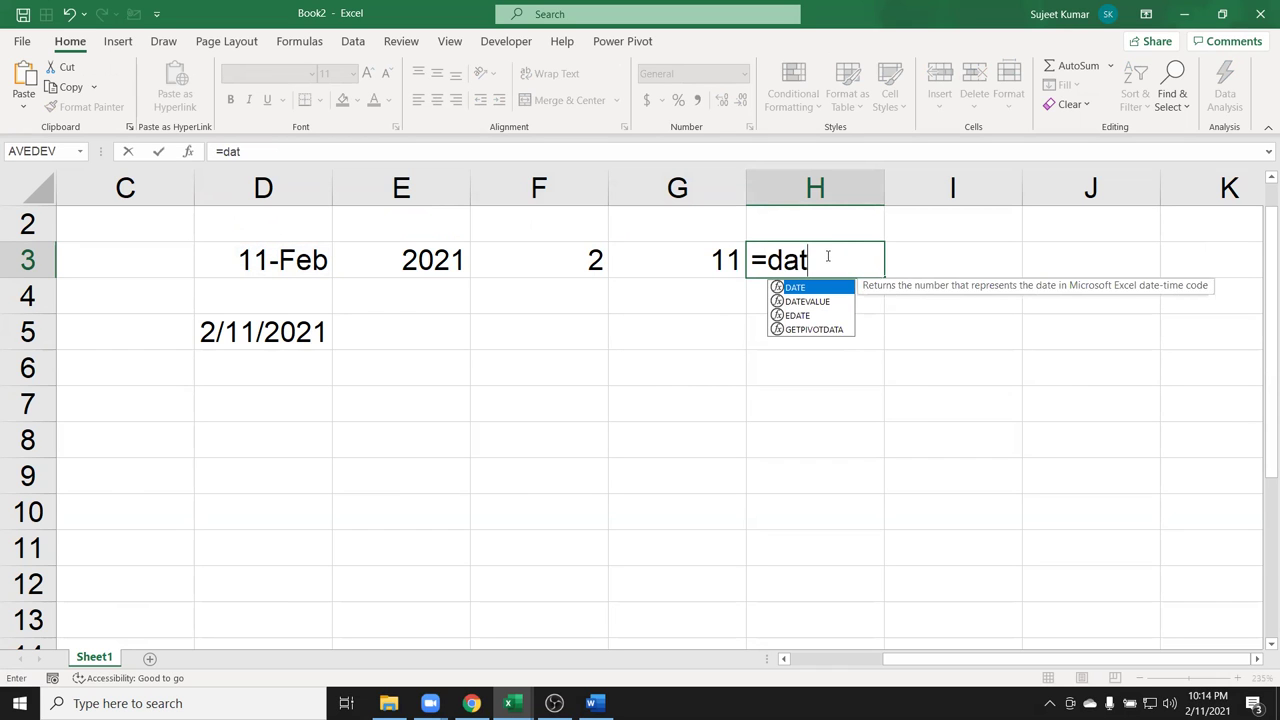
{"action": "key", "text": "Tab"}
{"action": "key", "text": "Left"}
{"action": "key", "text": "Left"}
{"action": "key", "text": "Left"}
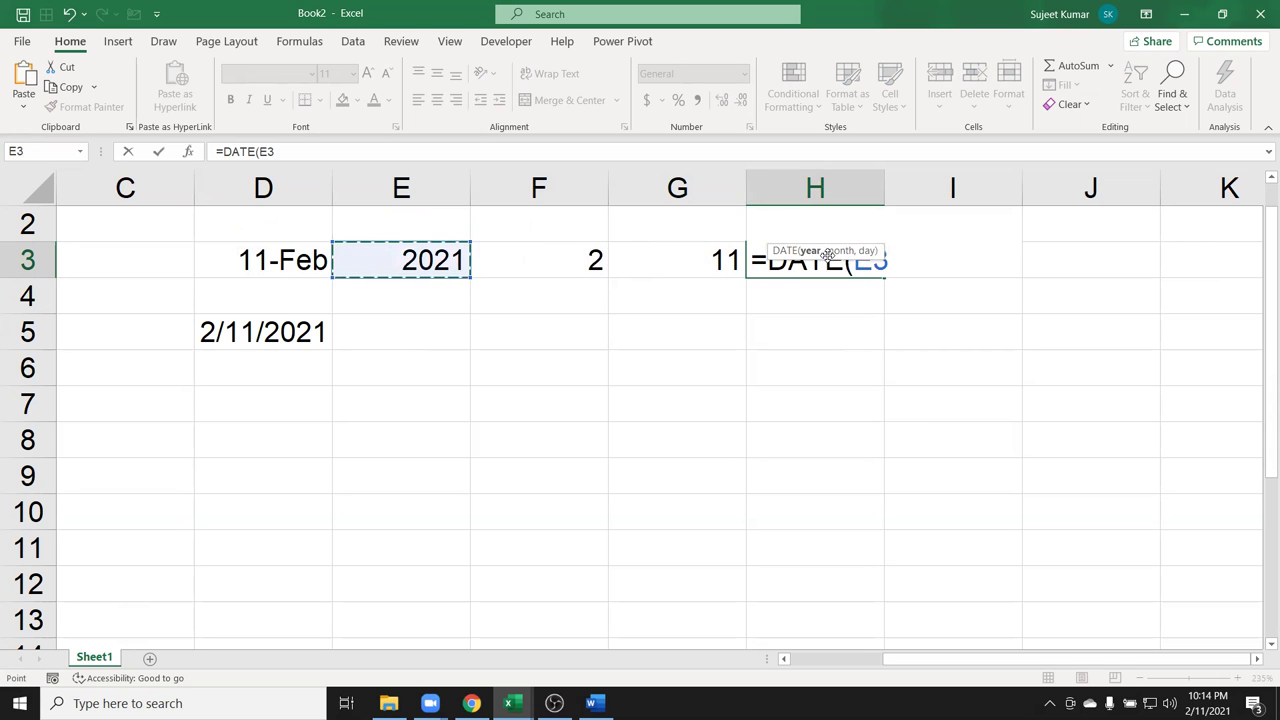
{"action": "type", "text": ","}
{"action": "key", "text": "Left"}
{"action": "key", "text": "Left"}
{"action": "type", "text": ","}
{"action": "key", "text": "Left"}
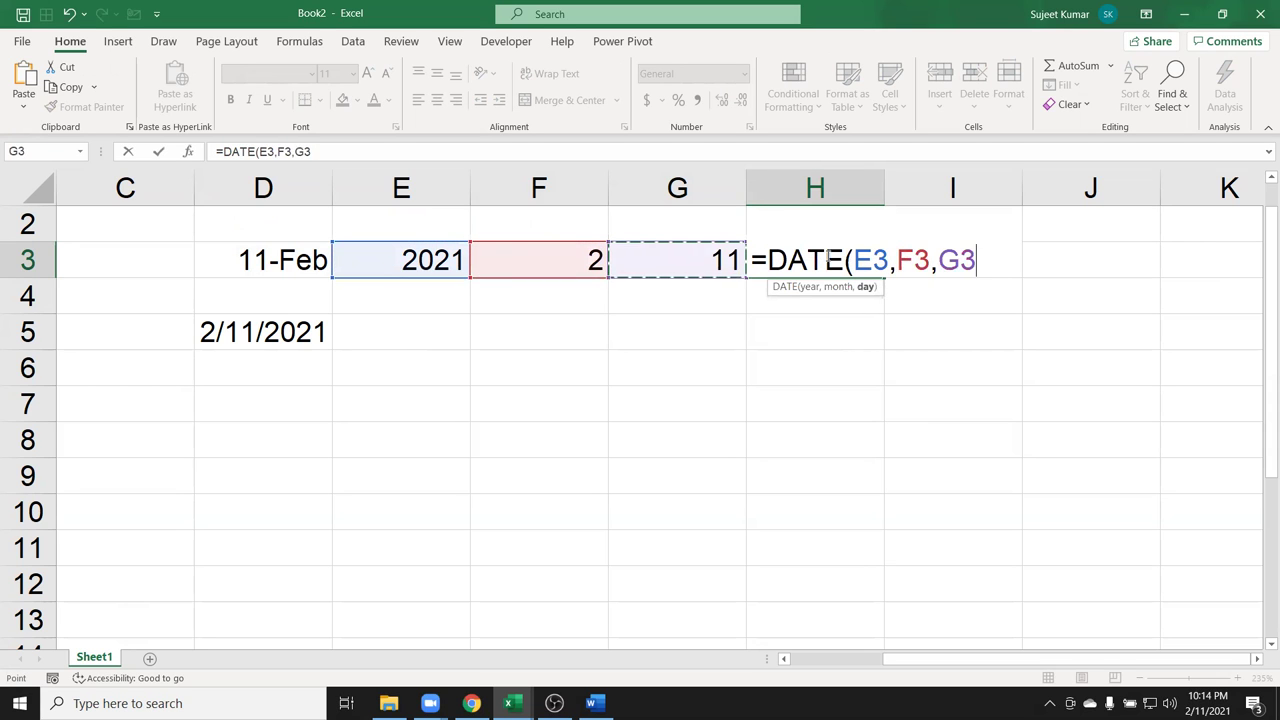
{"action": "key", "text": "Return"}
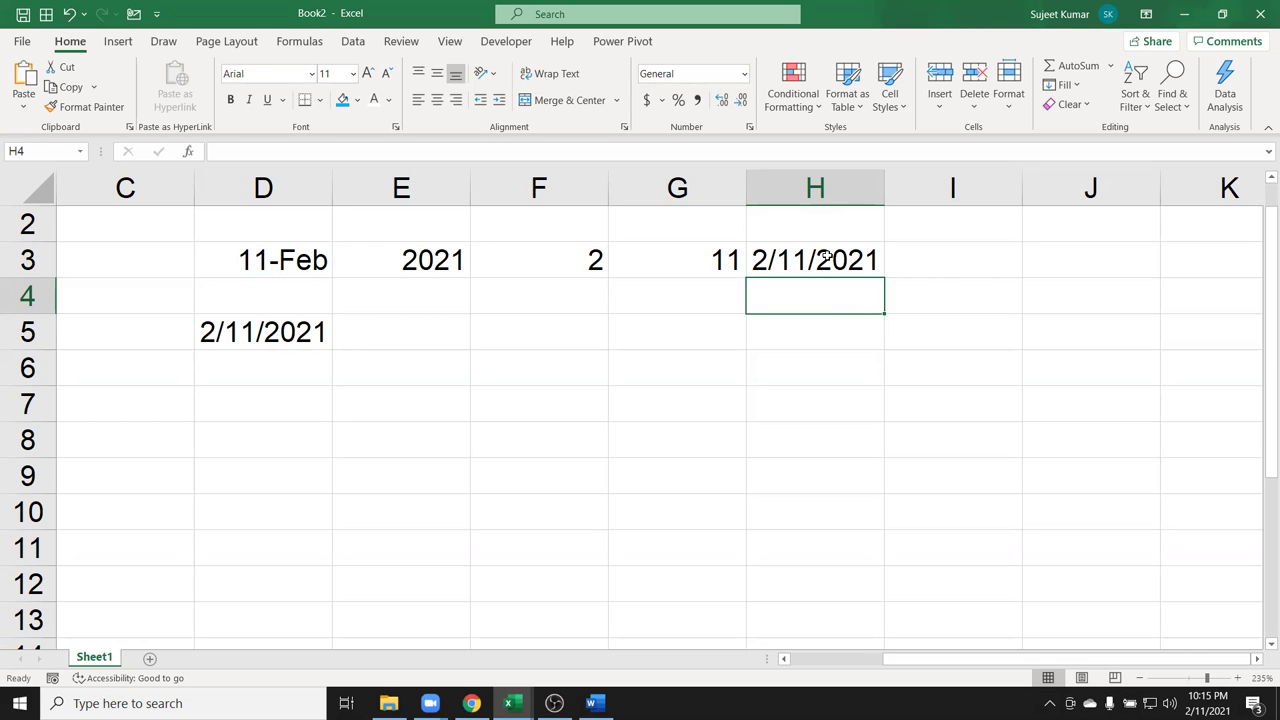
Apply the 14-Mar-12 date format to D5 so it reads 11-Feb-21.
{"action": "left_click", "coordinate": [290, 338]}
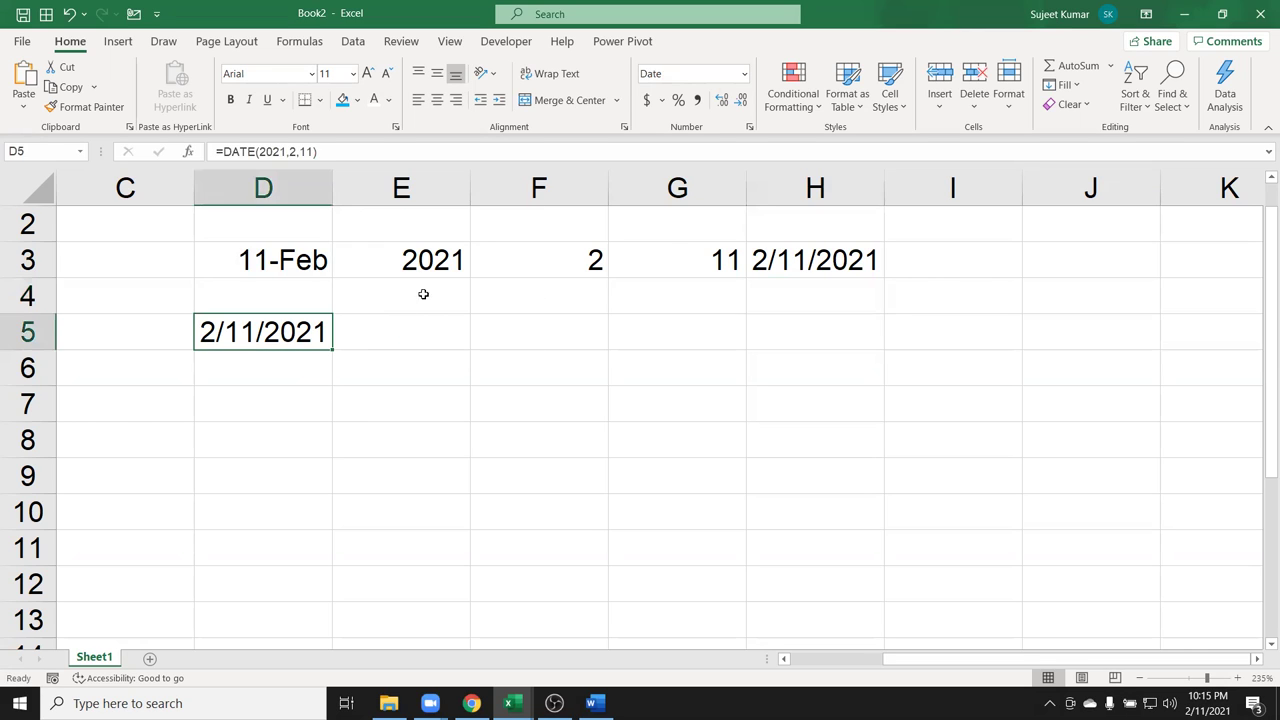
{"action": "left_click", "coordinate": [749, 127]}
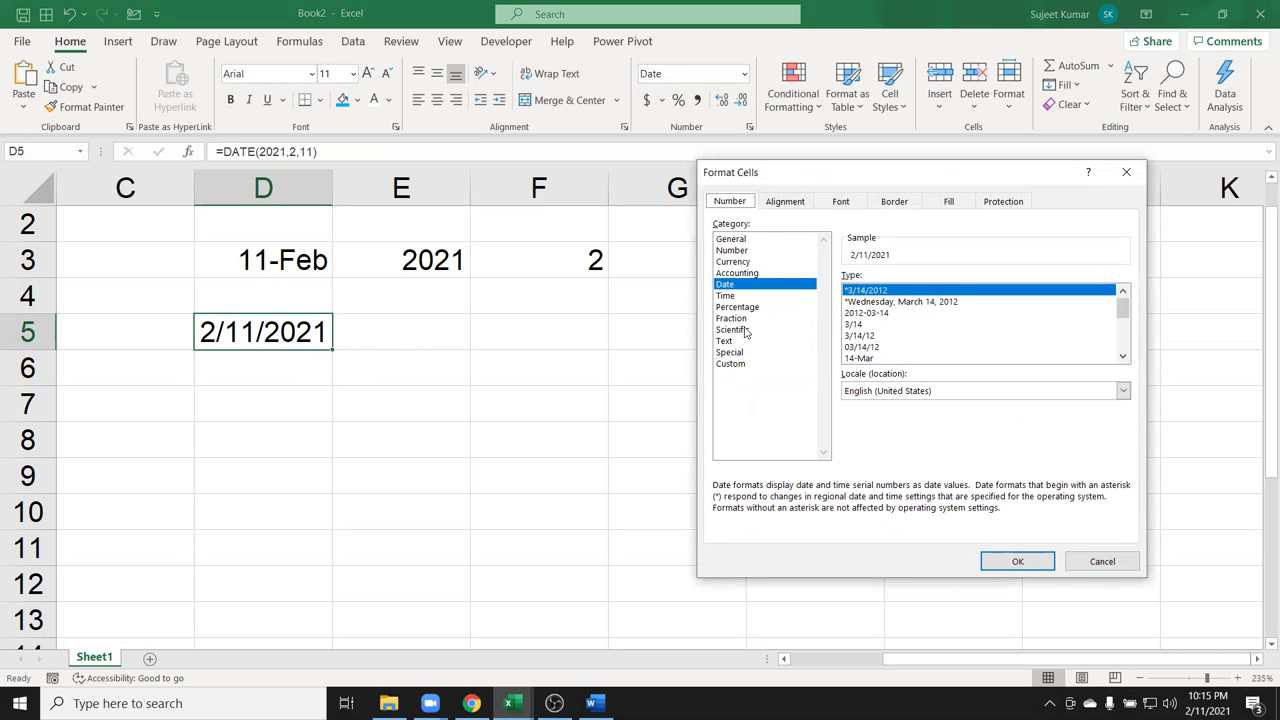
{"action": "scroll", "coordinate": [852, 363], "scroll_direction": "down", "scroll_amount": 2}
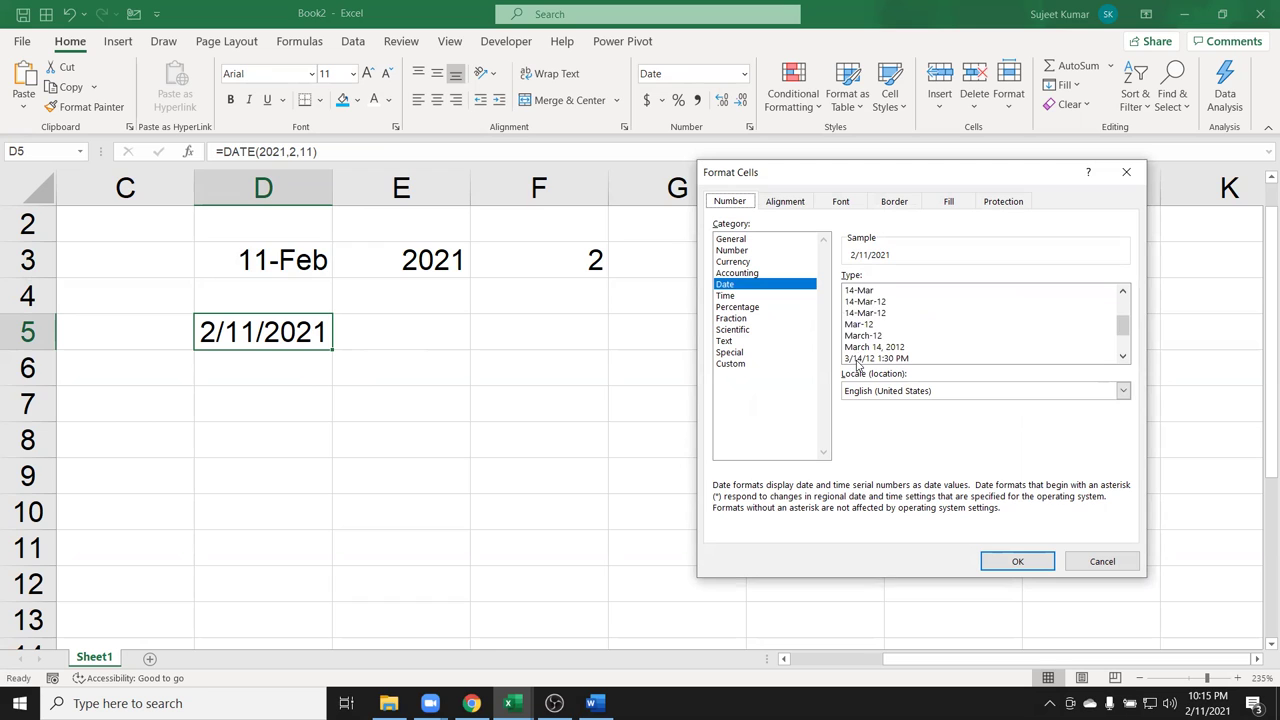
{"action": "left_click", "coordinate": [866, 311]}
{"action": "left_click", "coordinate": [1010, 561]}
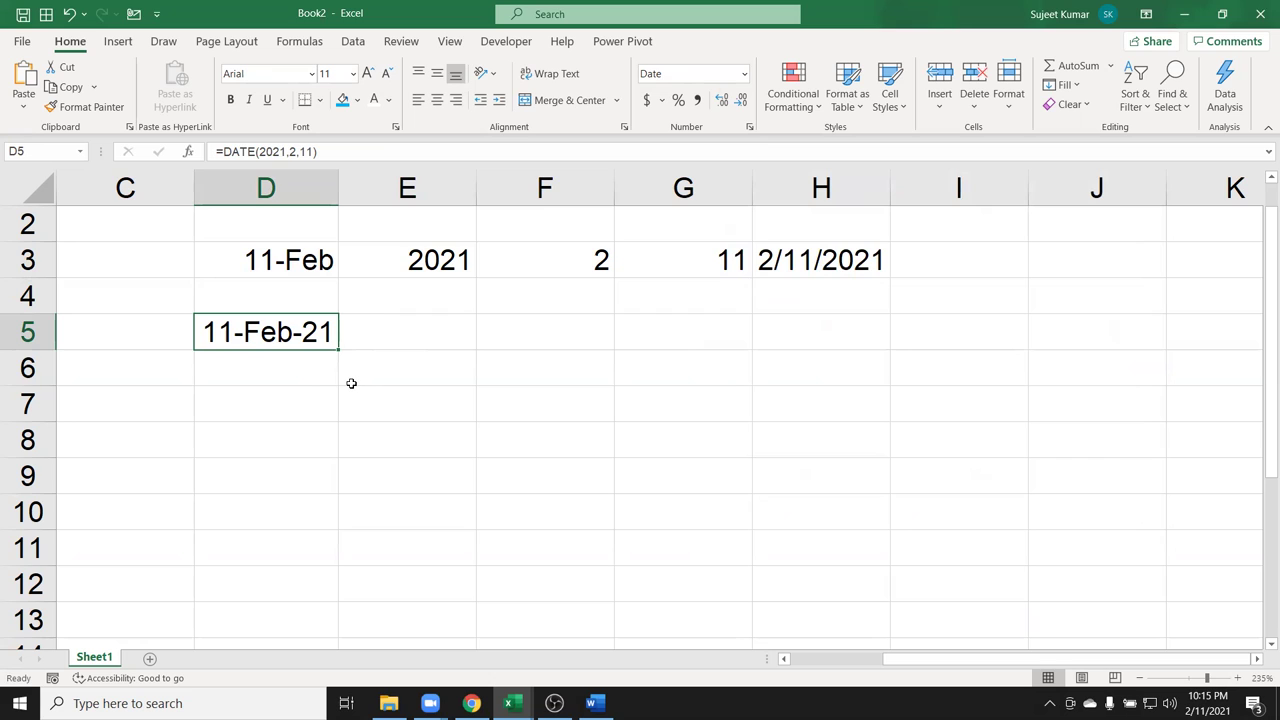
{"action": "left_click_drag", "start_coordinate": [318, 336], "coordinate": [317, 356]}
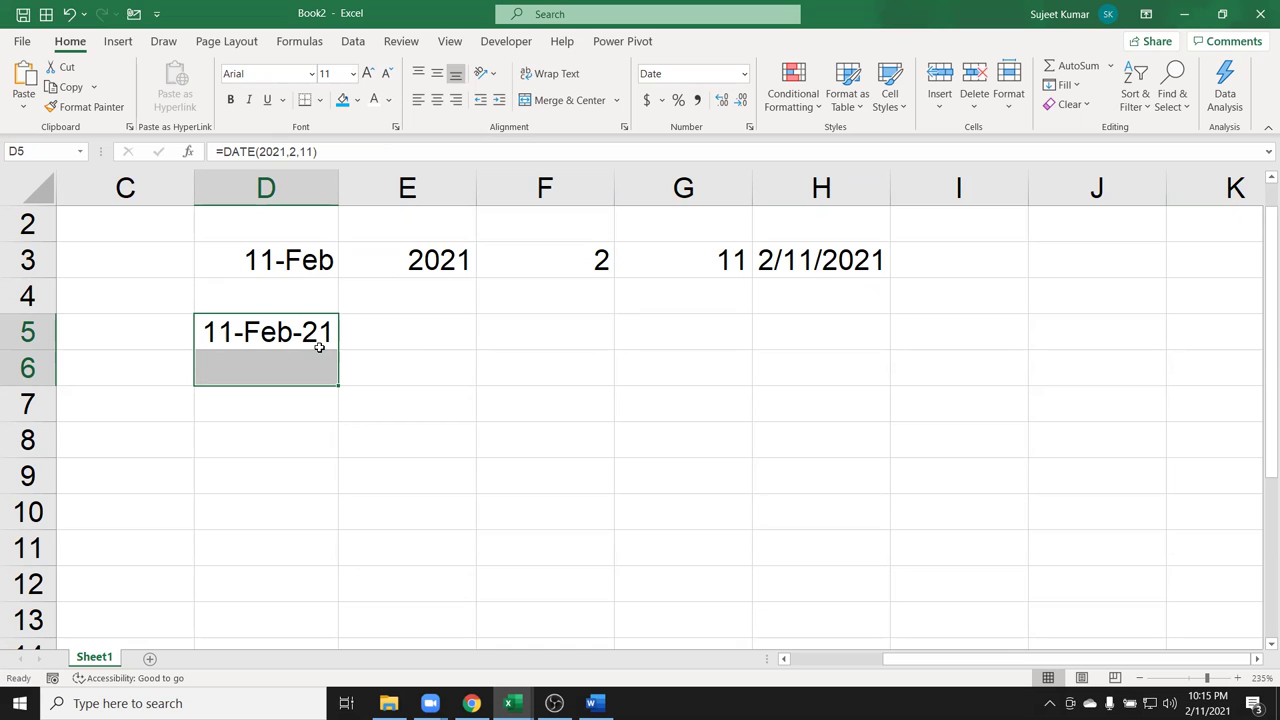
{"action": "left_click_drag", "start_coordinate": [319, 346], "coordinate": [320, 349]}
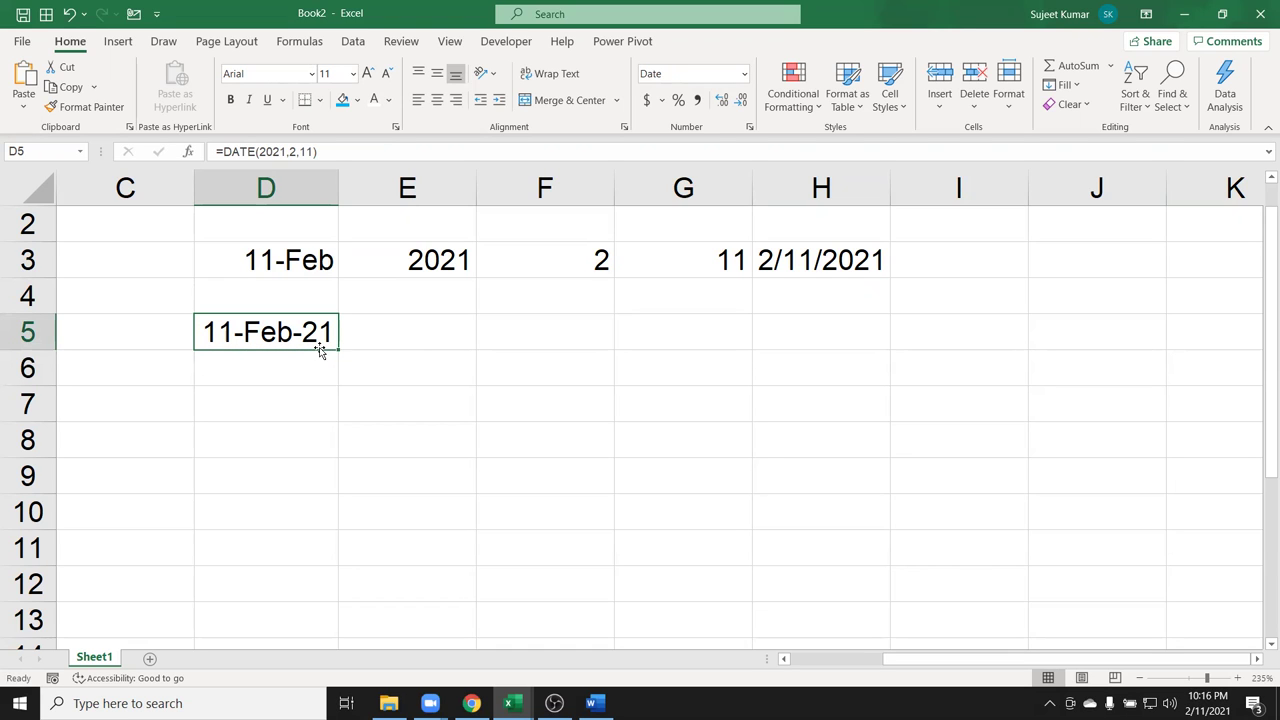
{"action": "key", "text": "Right"}
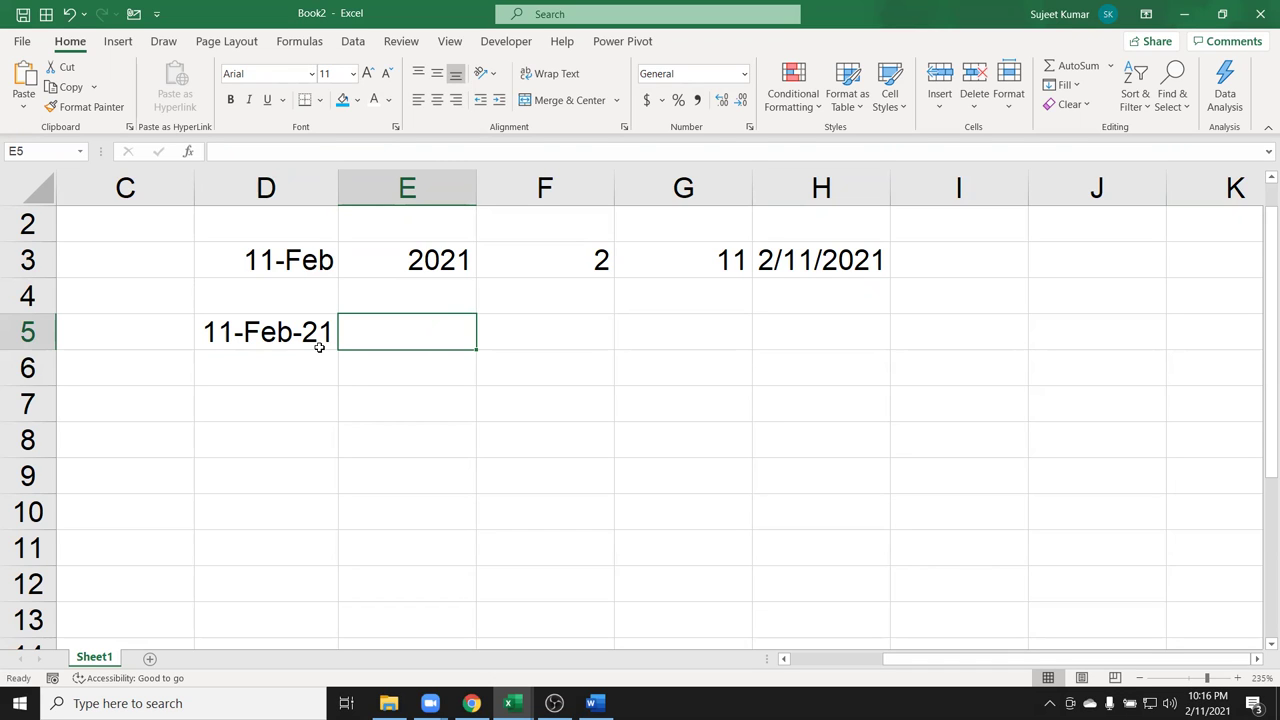
Put 20 days in E5 and enter =D5+E5 in F5.
{"action": "left_click", "coordinate": [319, 346]}
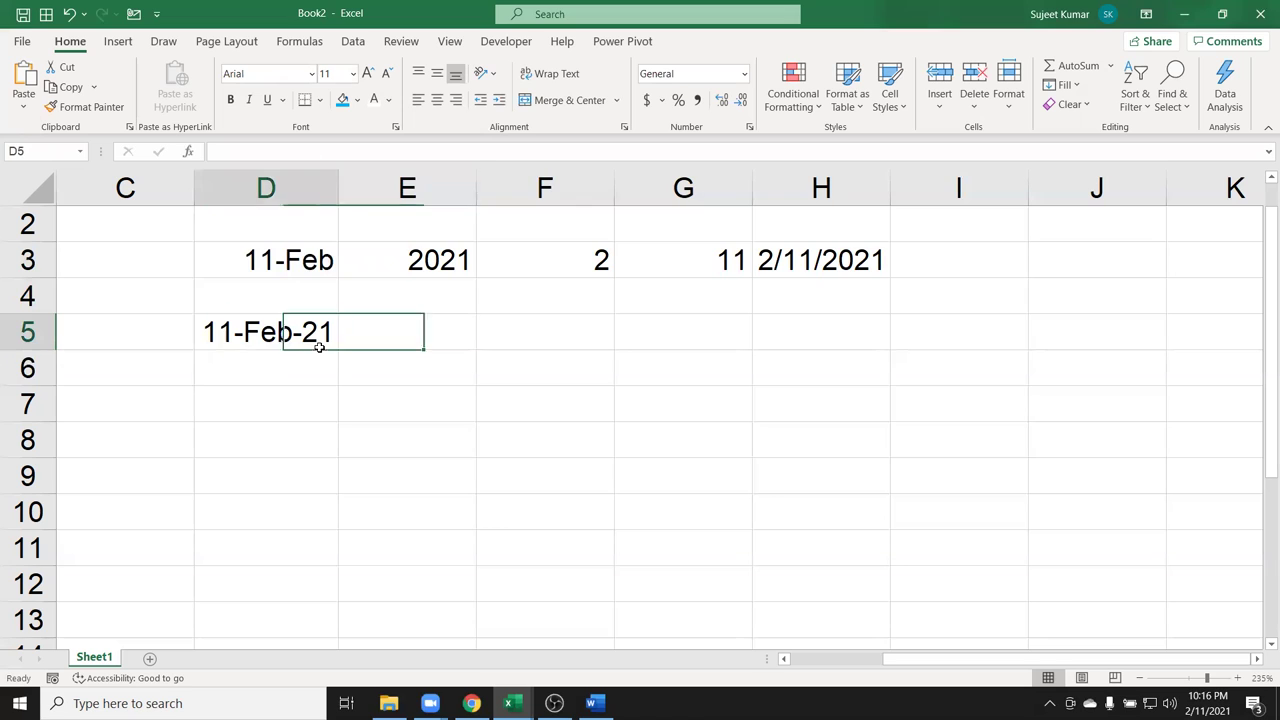
{"action": "key", "text": "Right"}
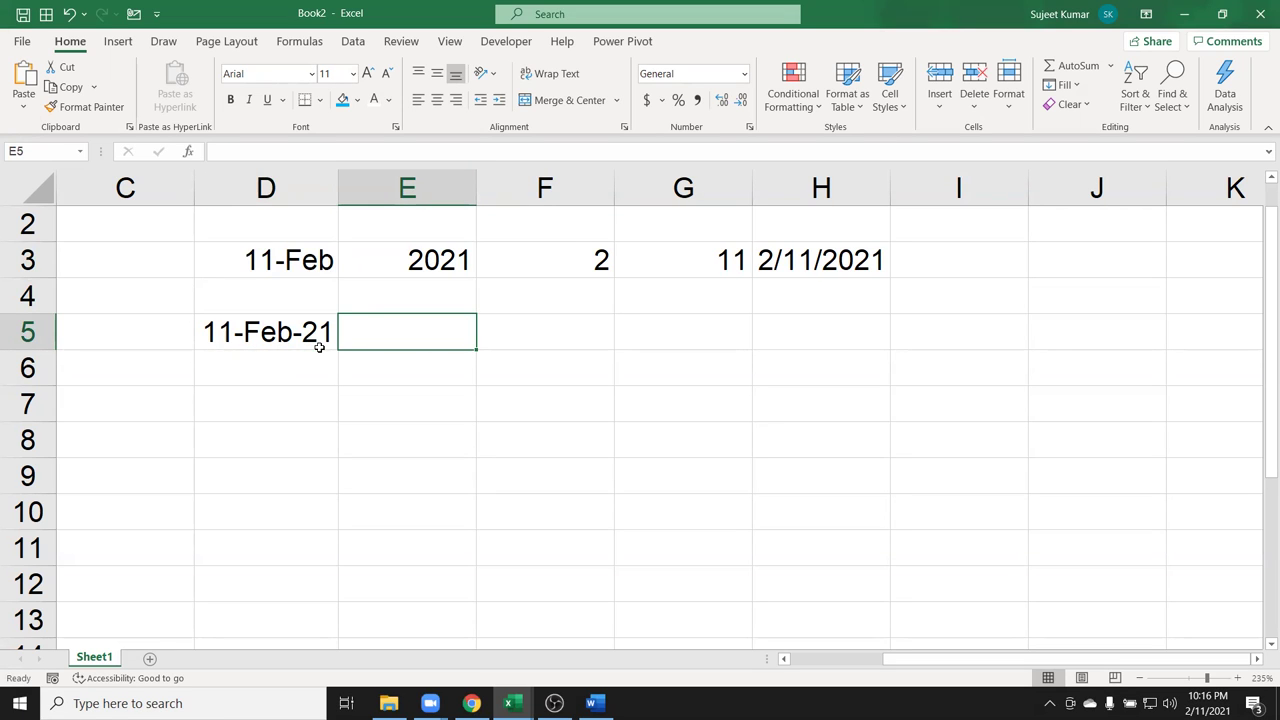
{"action": "type", "text": "20"}
{"action": "key", "text": "Tab"}
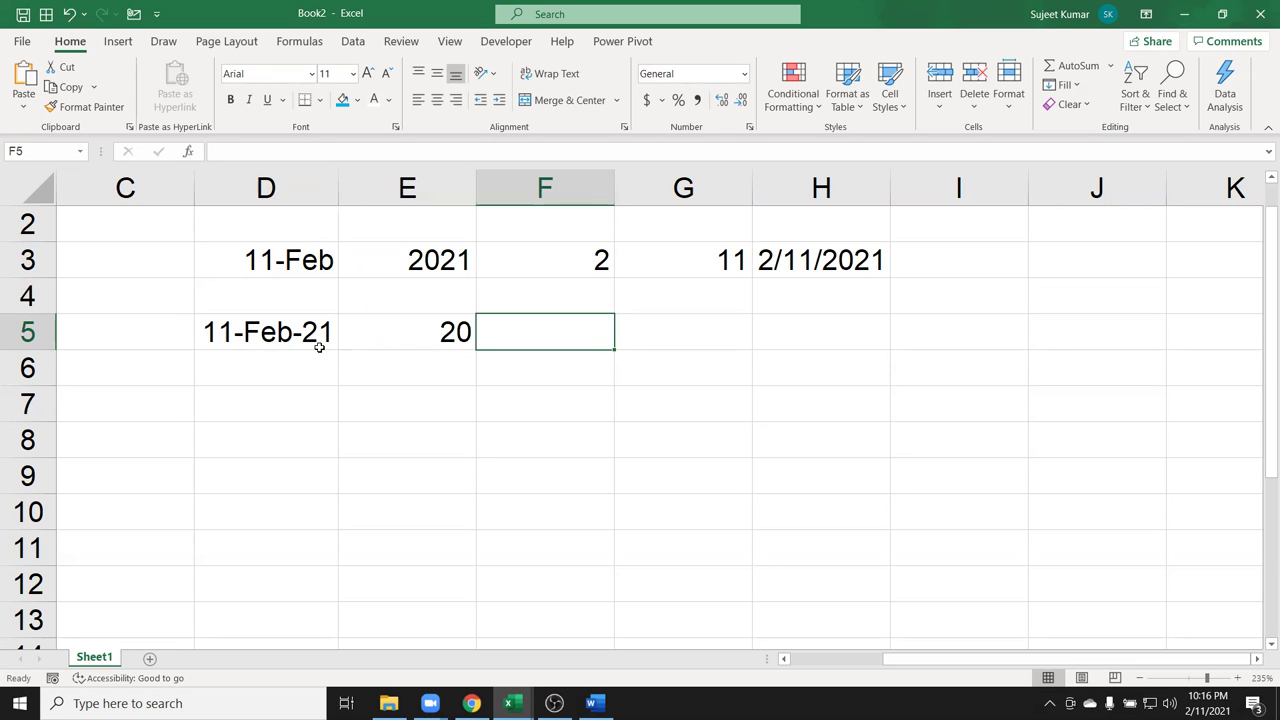
{"action": "type", "text": "="}
{"action": "left_click", "coordinate": [319, 346]}
{"action": "type", "text": "+"}
{"action": "key", "text": "Left"}
{"action": "key", "text": "Return"}
{"action": "key", "text": "Up"}
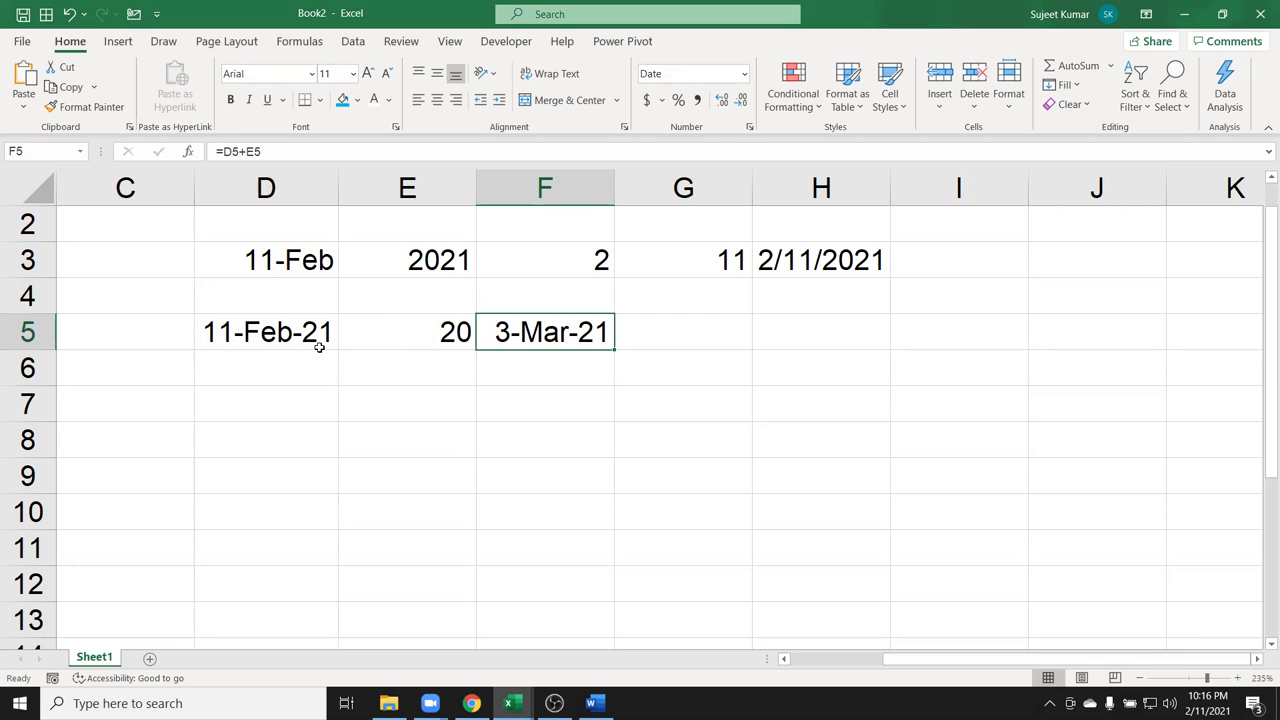
Copy the D5 date down into D6 with Ctrl+D and enter 3 in E6.
{"action": "key", "text": "Down"}
{"action": "key", "text": "Down"}
{"action": "key", "text": "Left"}
{"action": "key", "text": "Left"}
{"action": "key", "text": "Left"}
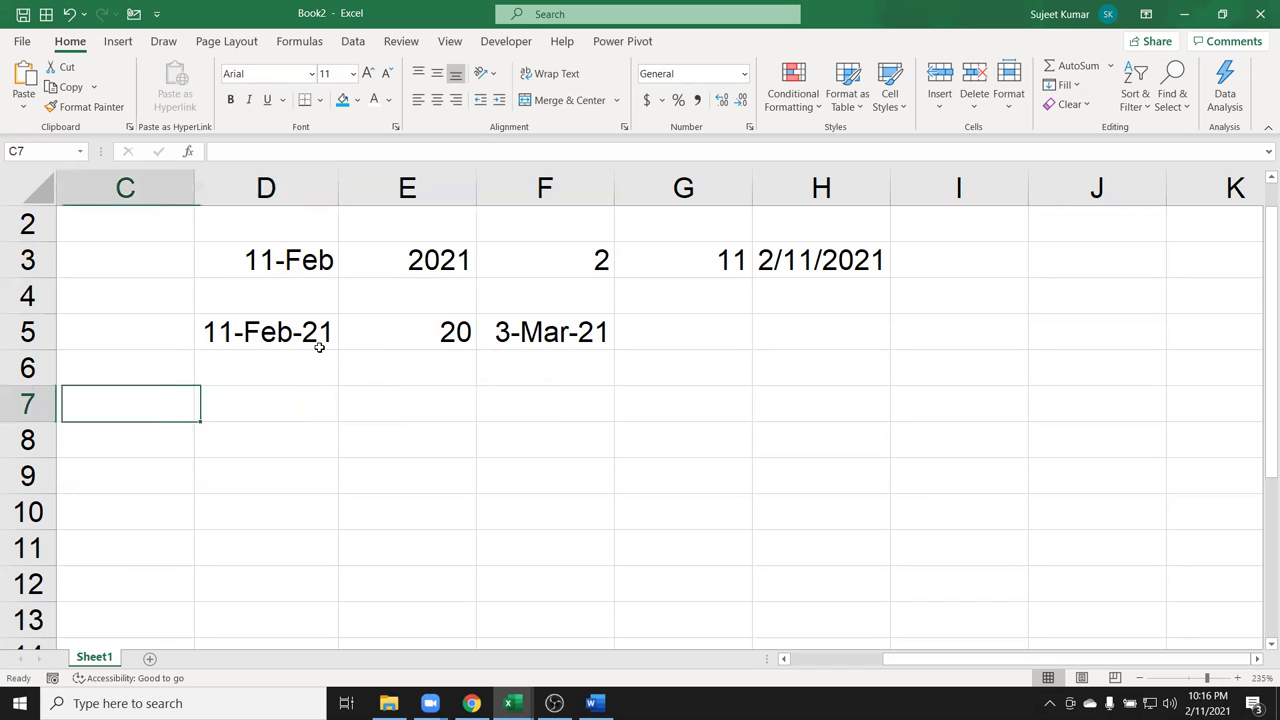
{"action": "key", "text": "Right"}
{"action": "key", "text": "Up"}
{"action": "key", "text": "ctrl+d"}
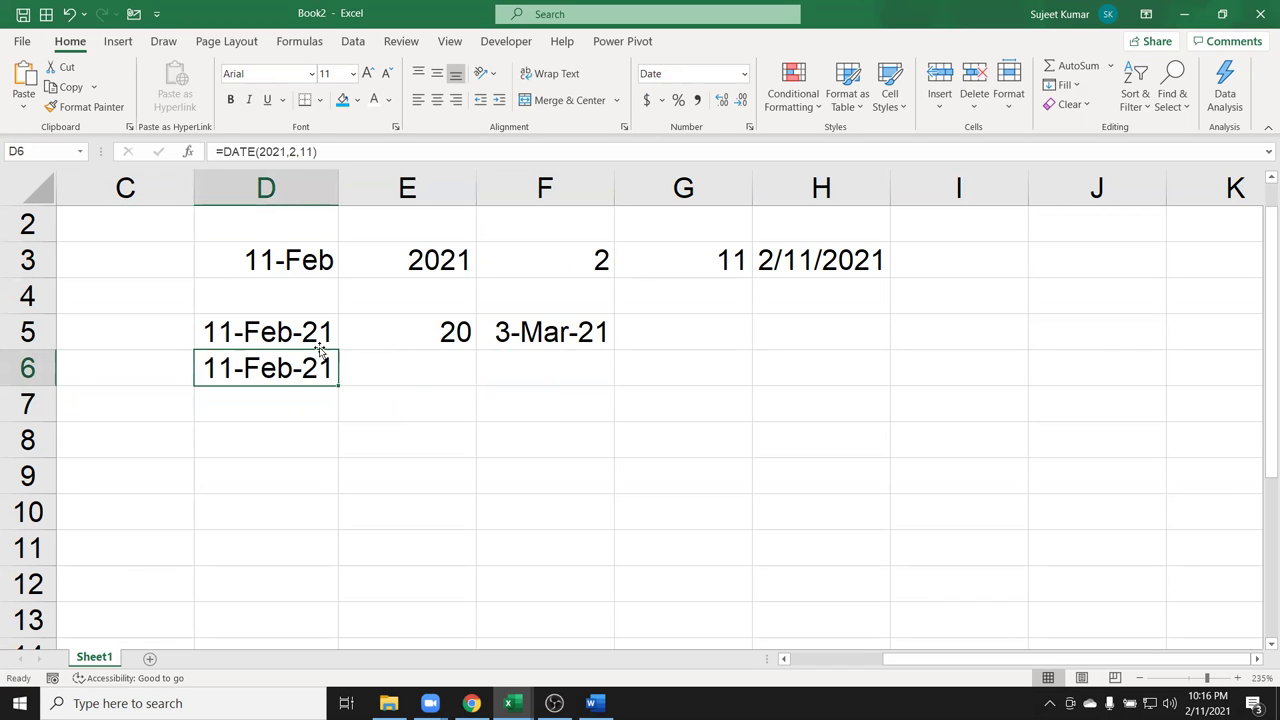
{"action": "key", "text": "Right"}
{"action": "type", "text": "3"}
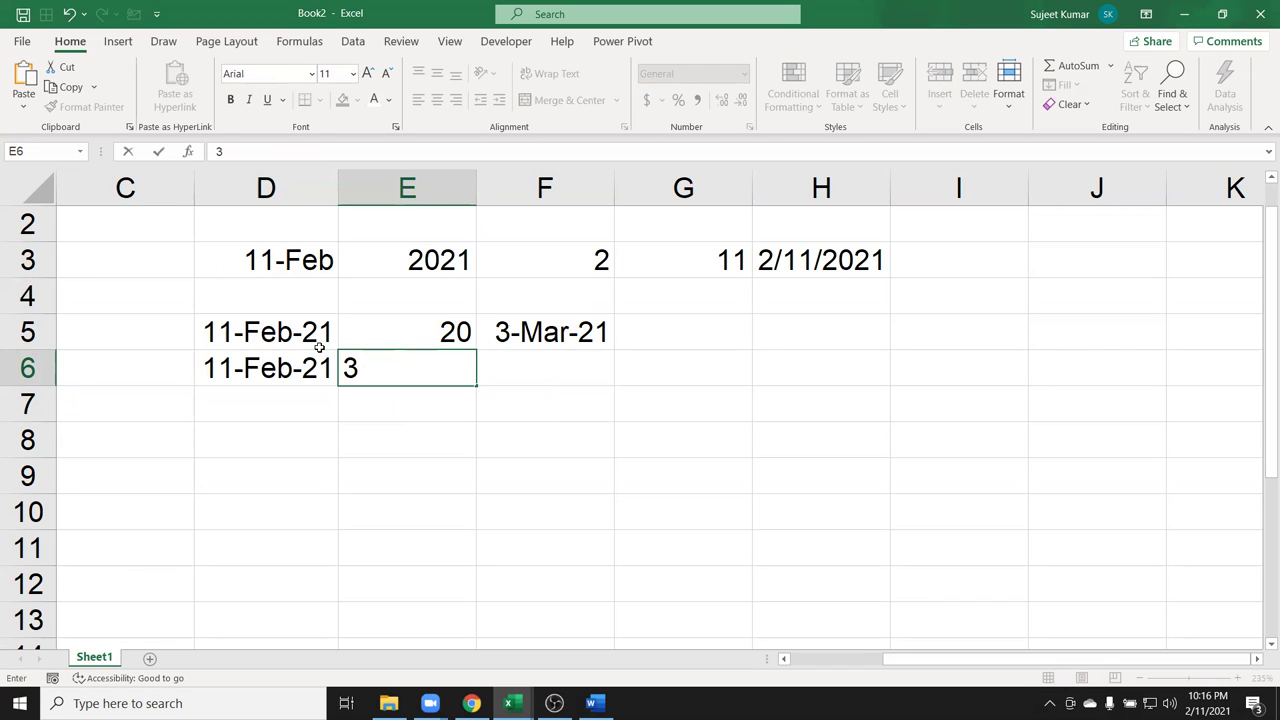
{"action": "key", "text": "Tab"}
Check F5's =D5+E5 references and change E5 to 1 day.
{"action": "type", "text": "="}
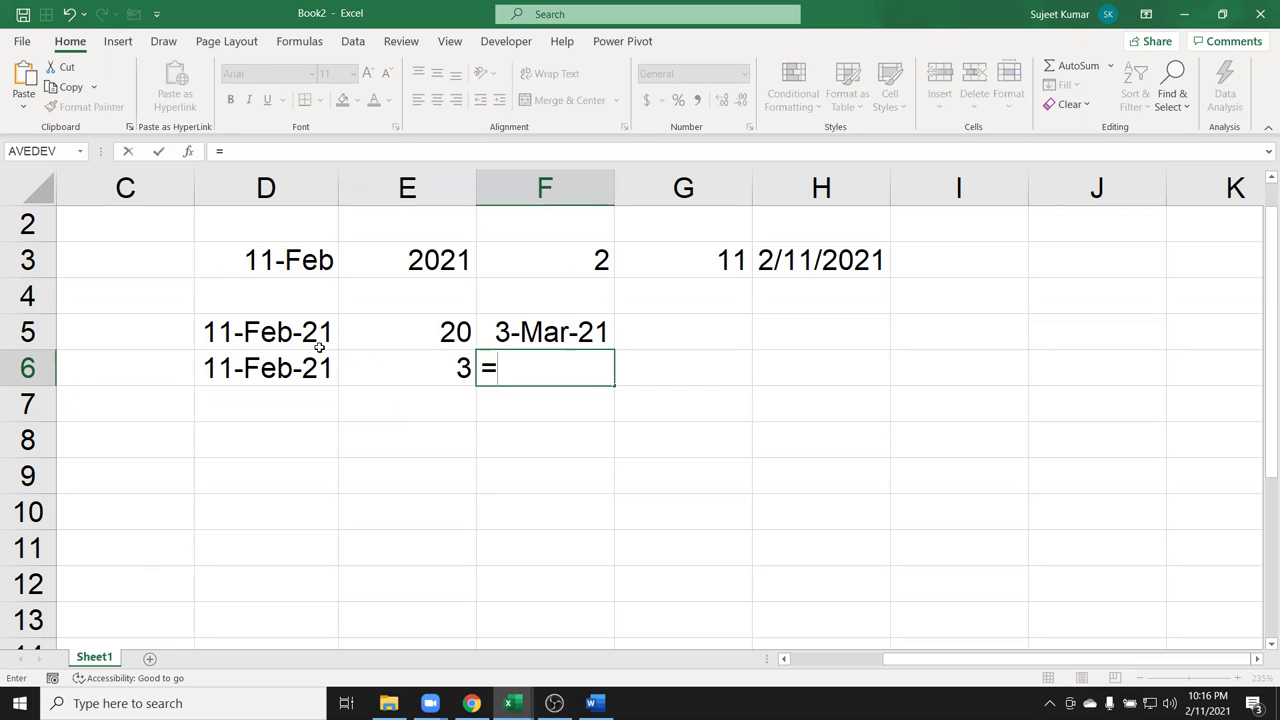
{"action": "key", "text": "Escape"}
{"action": "key", "text": "Up"}
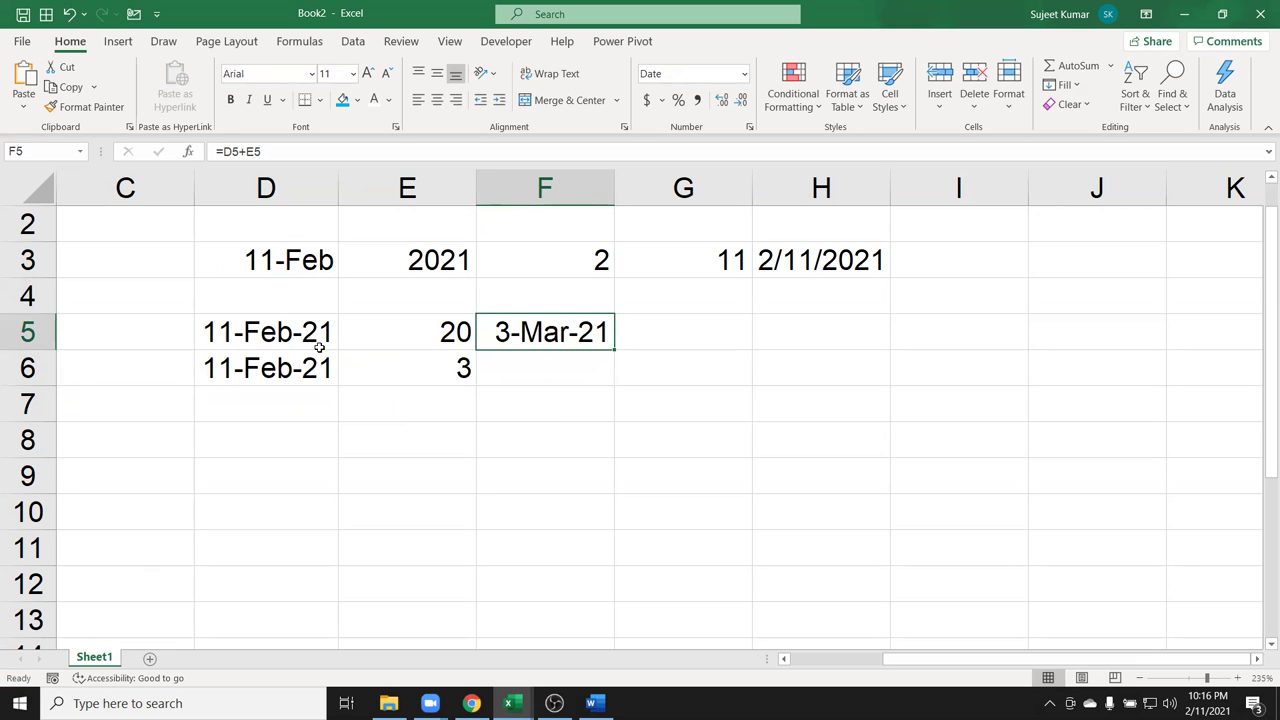
{"action": "key", "text": "F2"}
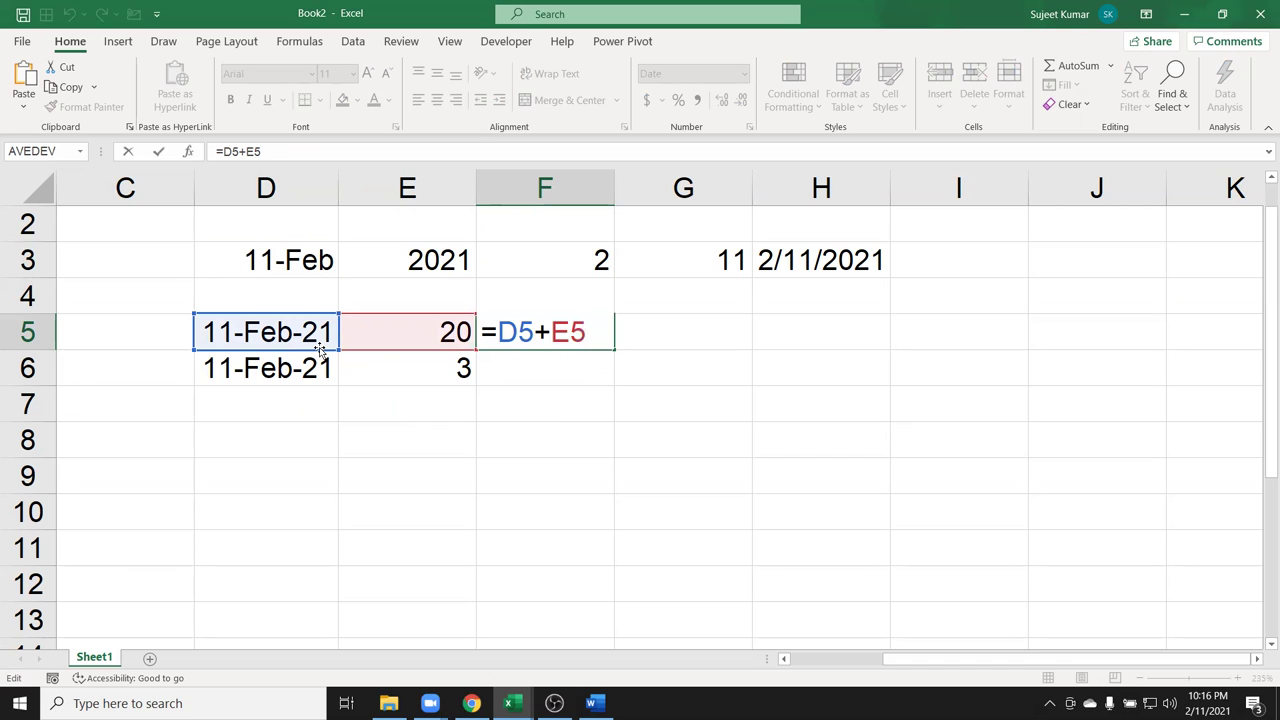
{"action": "key", "text": "Escape"}
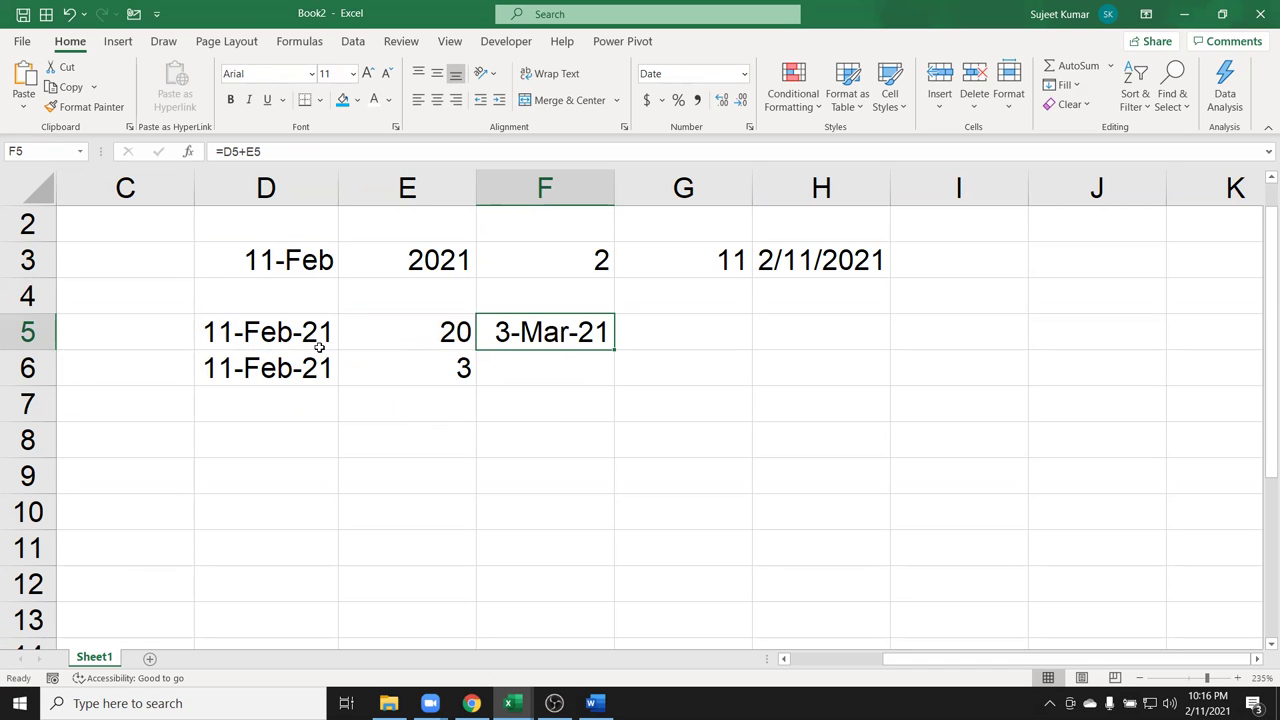
{"action": "key", "text": "Left"}
{"action": "type", "text": "1"}
{"action": "key", "text": "Return"}
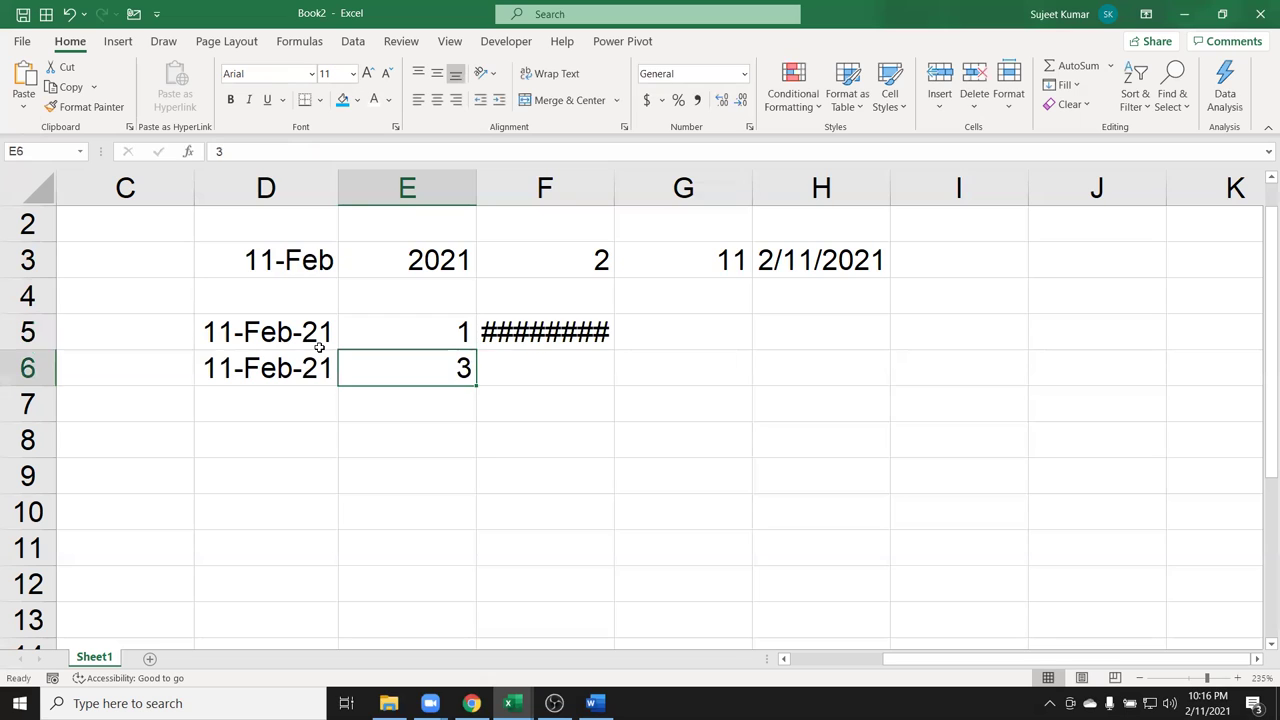
{"action": "key", "text": "Up"}
{"action": "key", "text": "Right"}
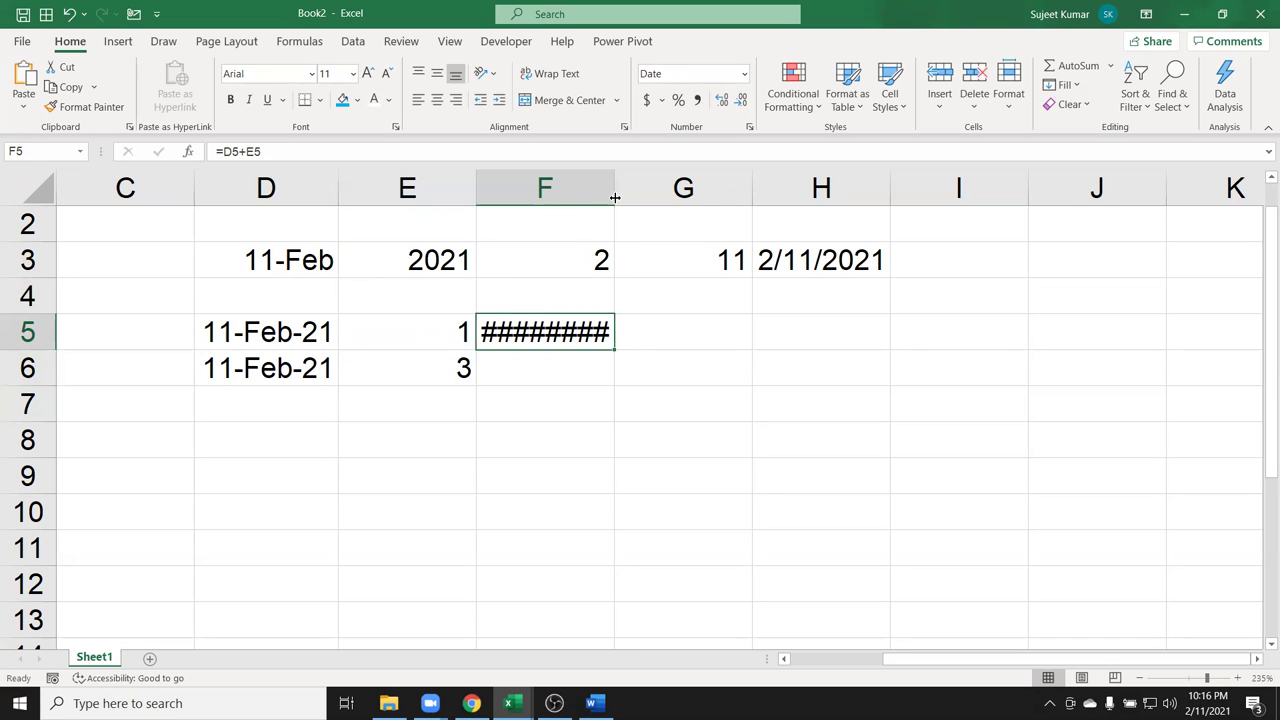
Autofit column F, then set E5 to 2 and then 20 days.
{"action": "double_click", "coordinate": [615, 197]}
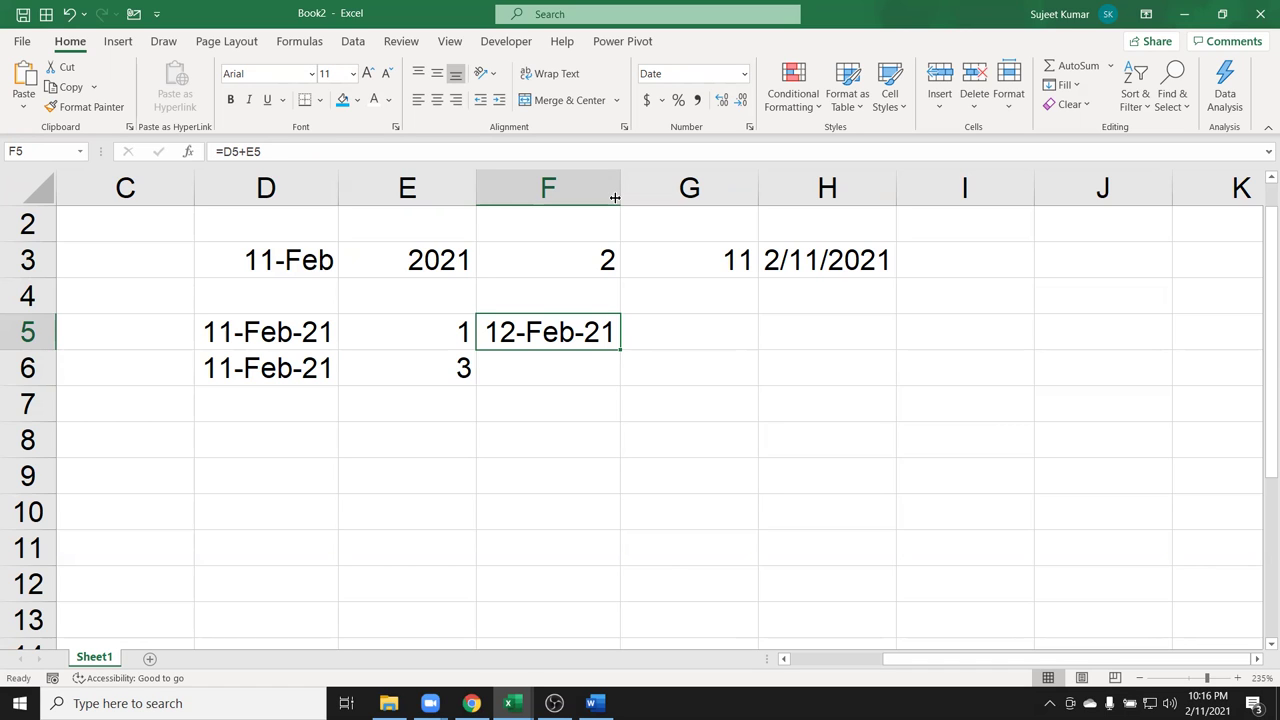
{"action": "key", "text": "Left"}
{"action": "type", "text": "2"}
{"action": "key", "text": "Return"}
{"action": "key", "text": "Up"}
{"action": "type", "text": "20"}
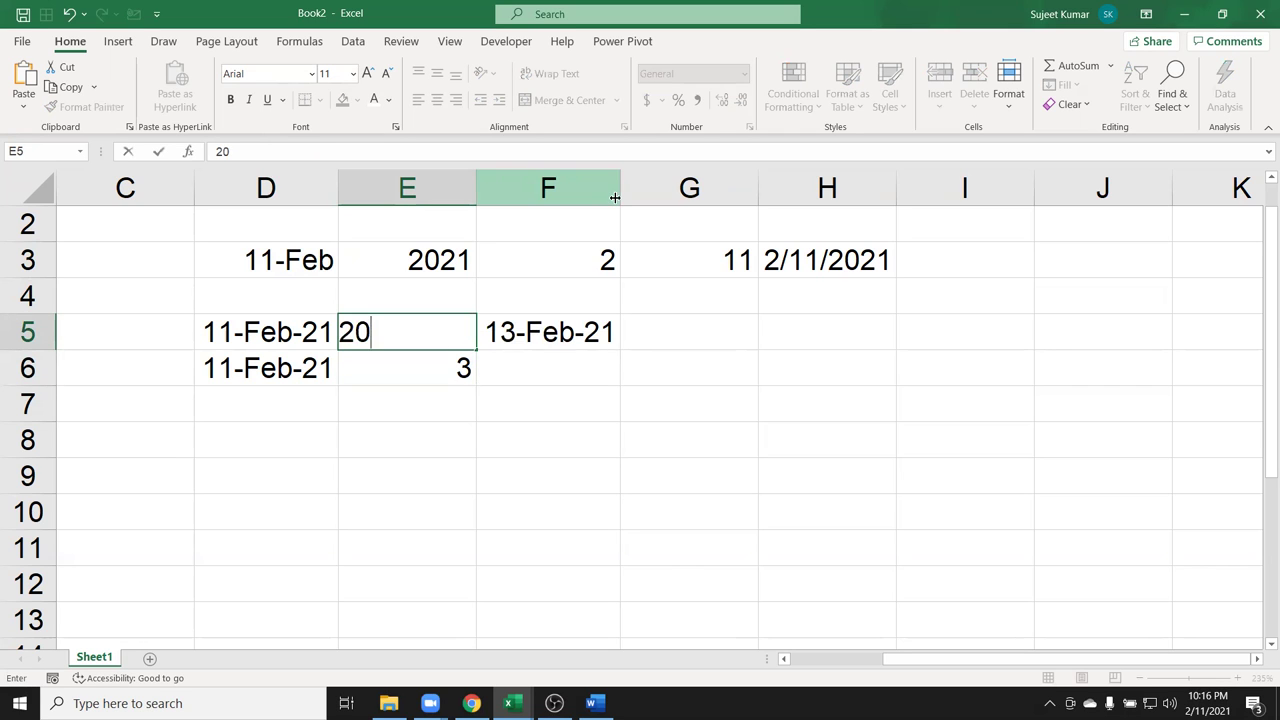
{"action": "key", "text": "Tab"}
Enter =D5+E5-1 in F5, which returns 2-Mar-21, then clear it.
{"action": "type", "text": "="}
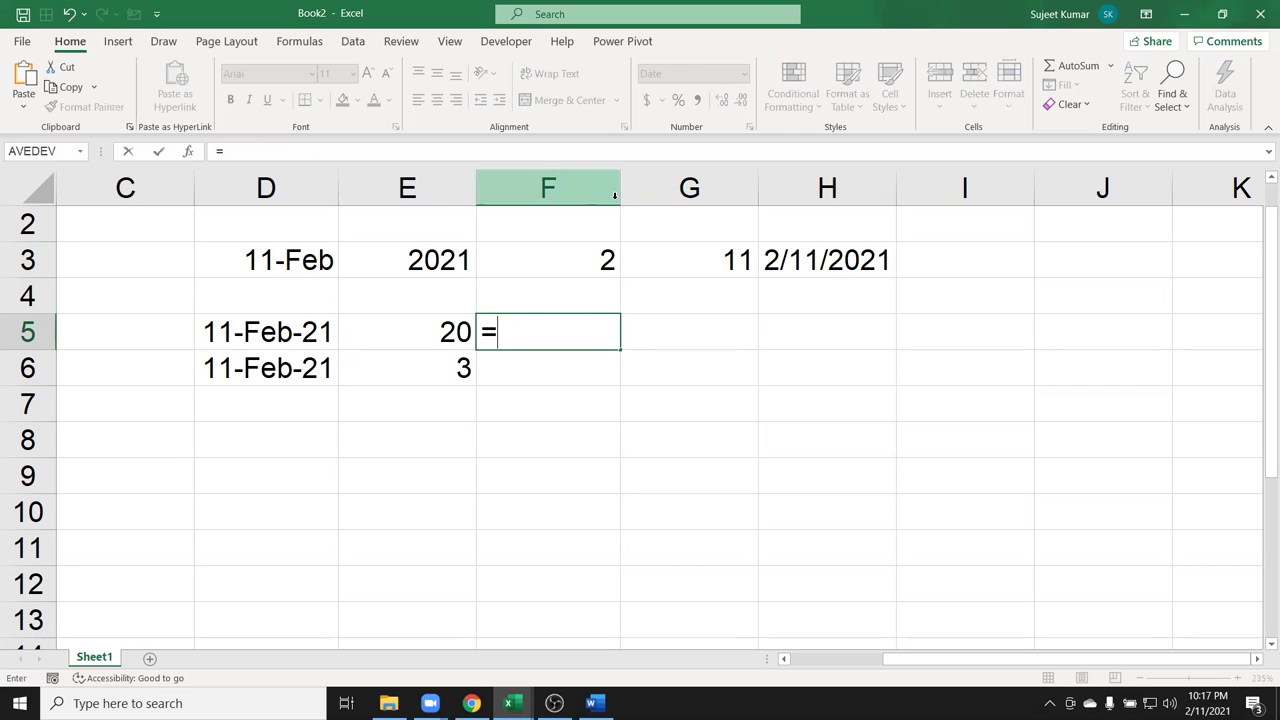
{"action": "key", "text": "Left"}
{"action": "key", "text": "Left"}
{"action": "type", "text": "+"}
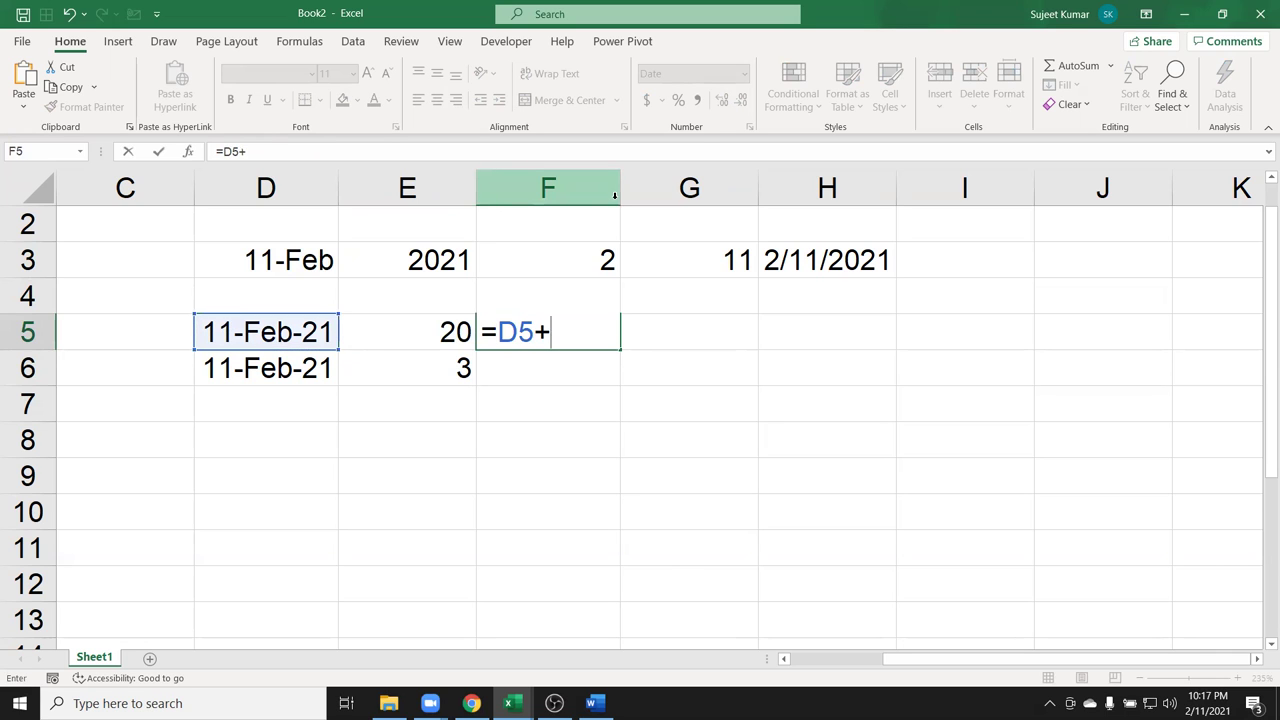
{"action": "key", "text": "Down"}
{"action": "key", "text": "Left"}
{"action": "key", "text": "Up"}
{"action": "type", "text": "-1"}
{"action": "key", "text": "Return"}
{"action": "key", "text": "Up"}
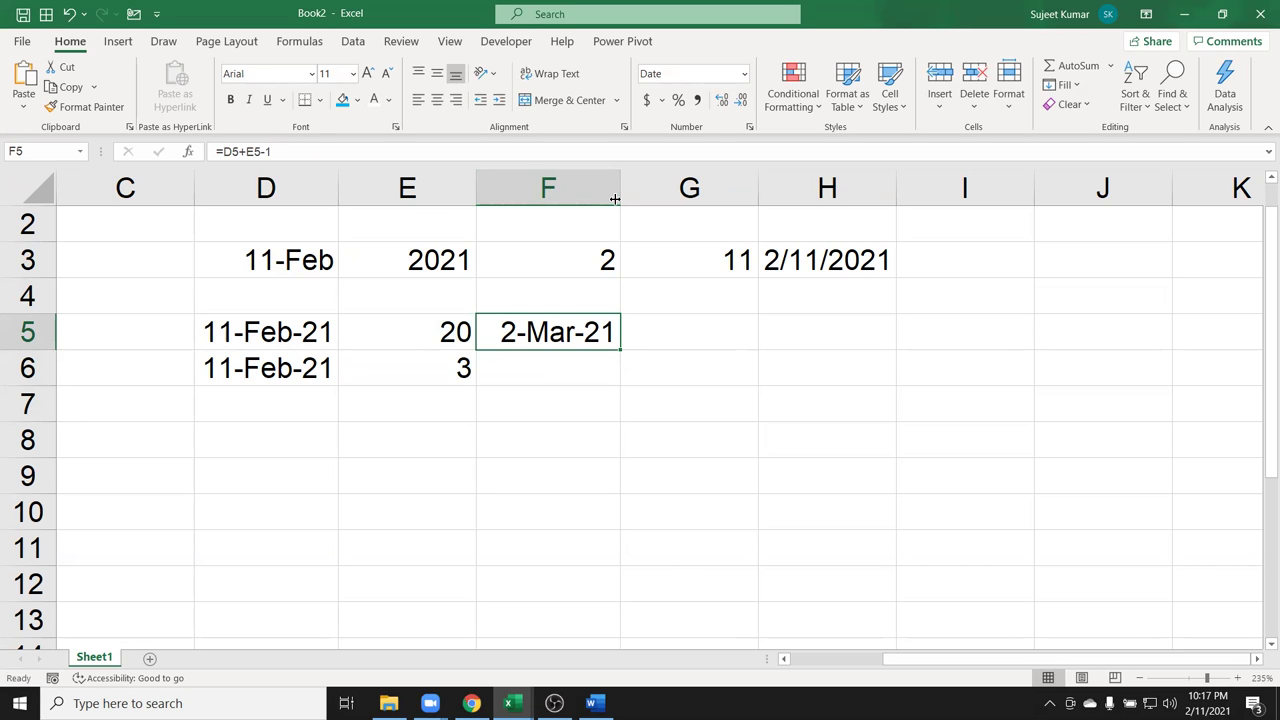
{"action": "key", "text": "Delete"}
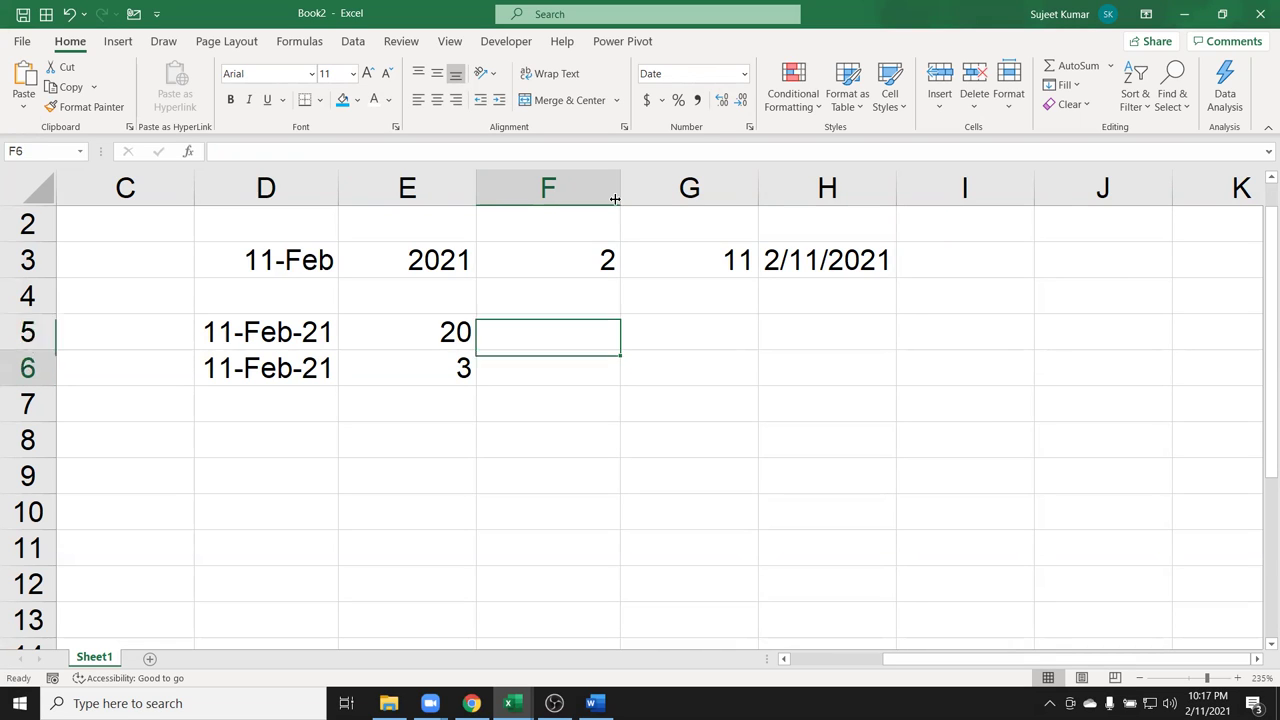
Inspect the DATE formula copied into D6.
{"action": "key", "text": "Down"}
{"action": "key", "text": "Left"}
{"action": "key", "text": "Left"}
{"action": "key", "text": "Right"}
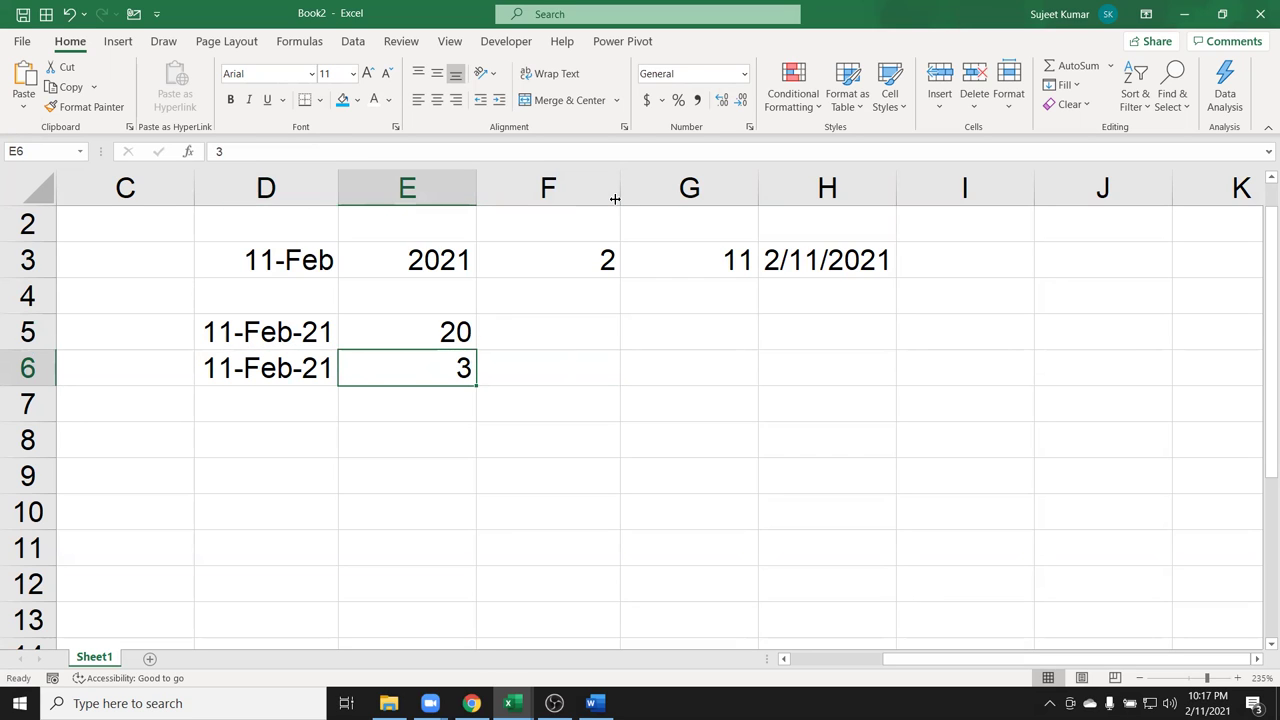
{"action": "key", "text": "Left"}
{"action": "key", "text": "F2"}
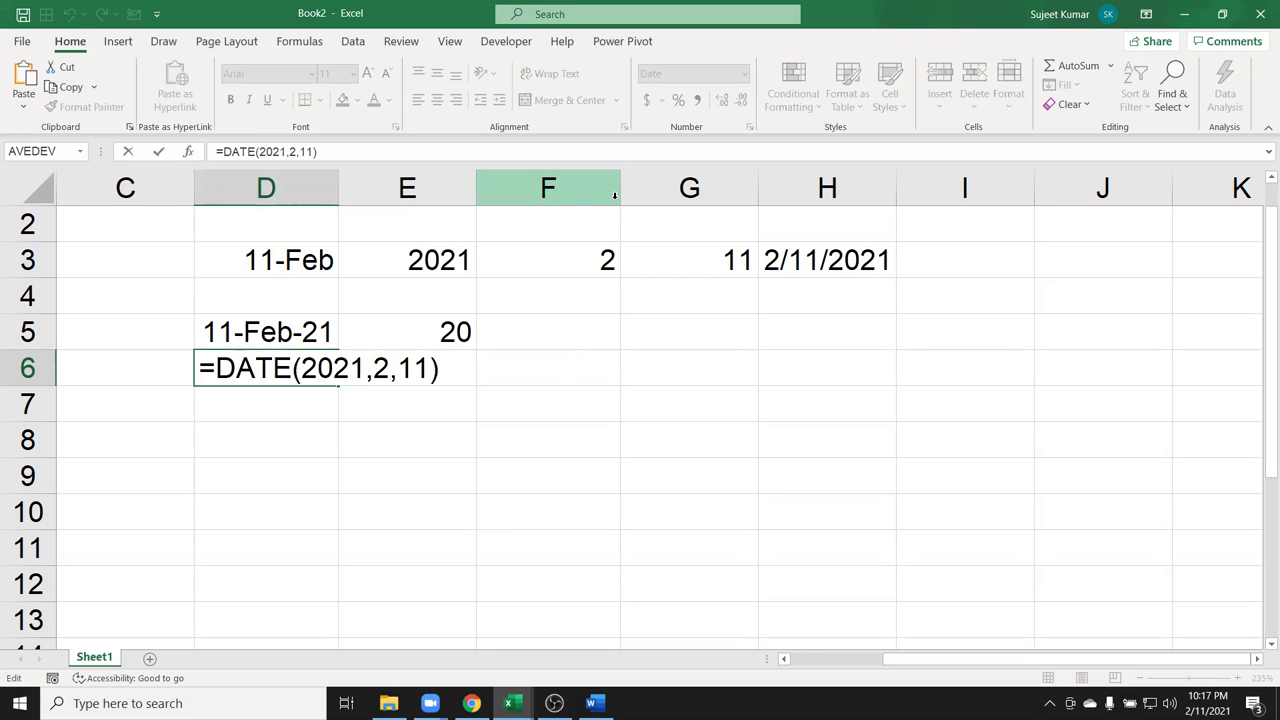
{"action": "key", "text": "Tab"}
{"action": "type", "text": "3"}
Enter =EDATE(D6,E6) in F6 and format it as a date, showing 11-May-21.
{"action": "key", "text": "Right"}
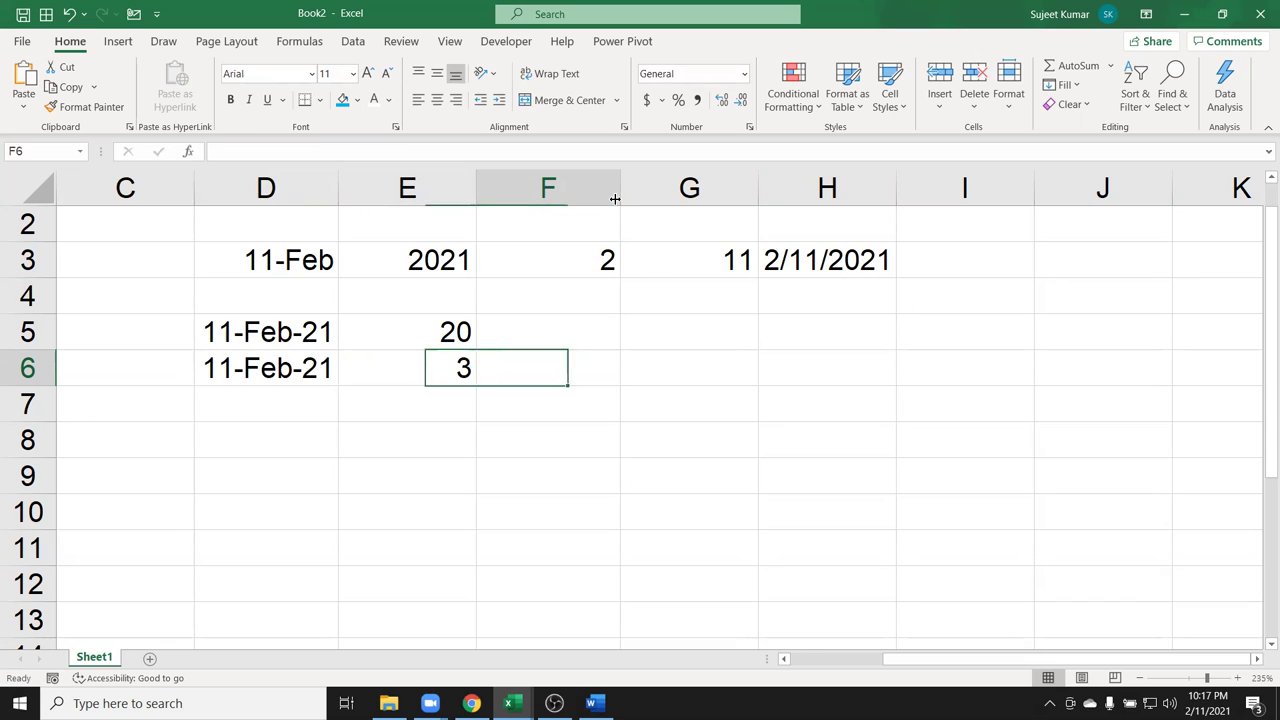
{"action": "type", "text": "="}
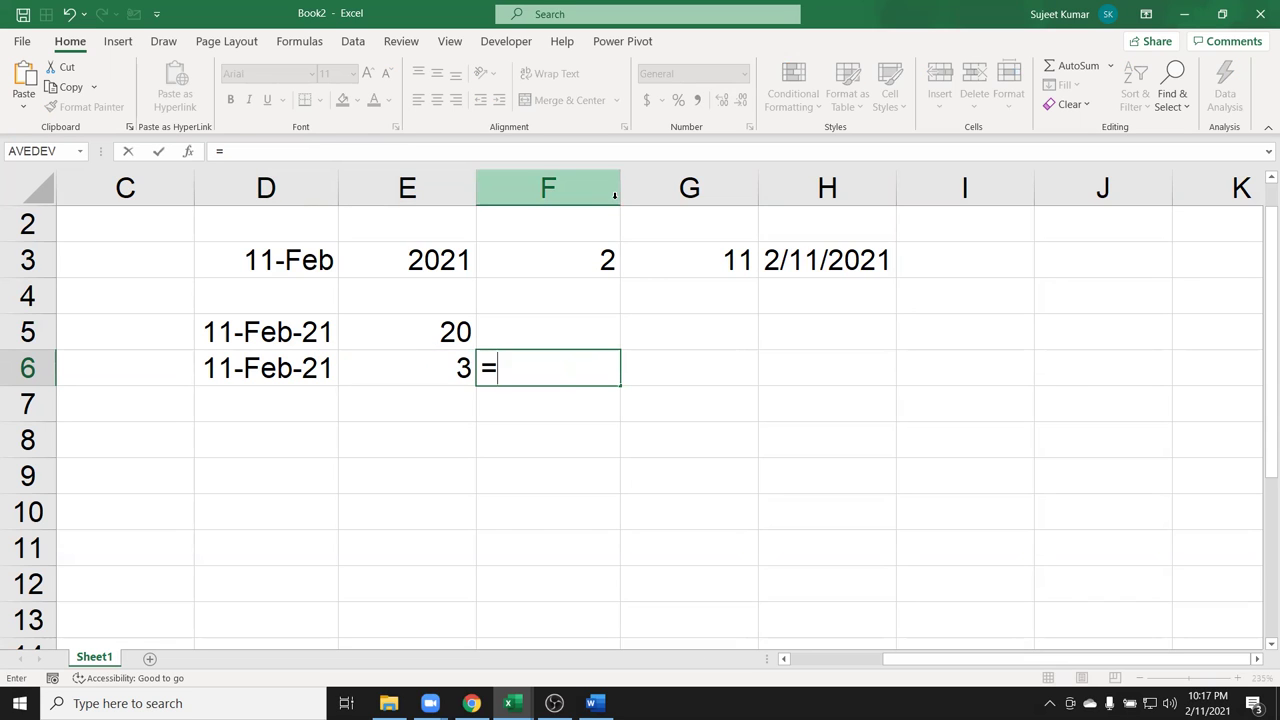
{"action": "type", "text": "ed"}
{"action": "key", "text": "Tab"}
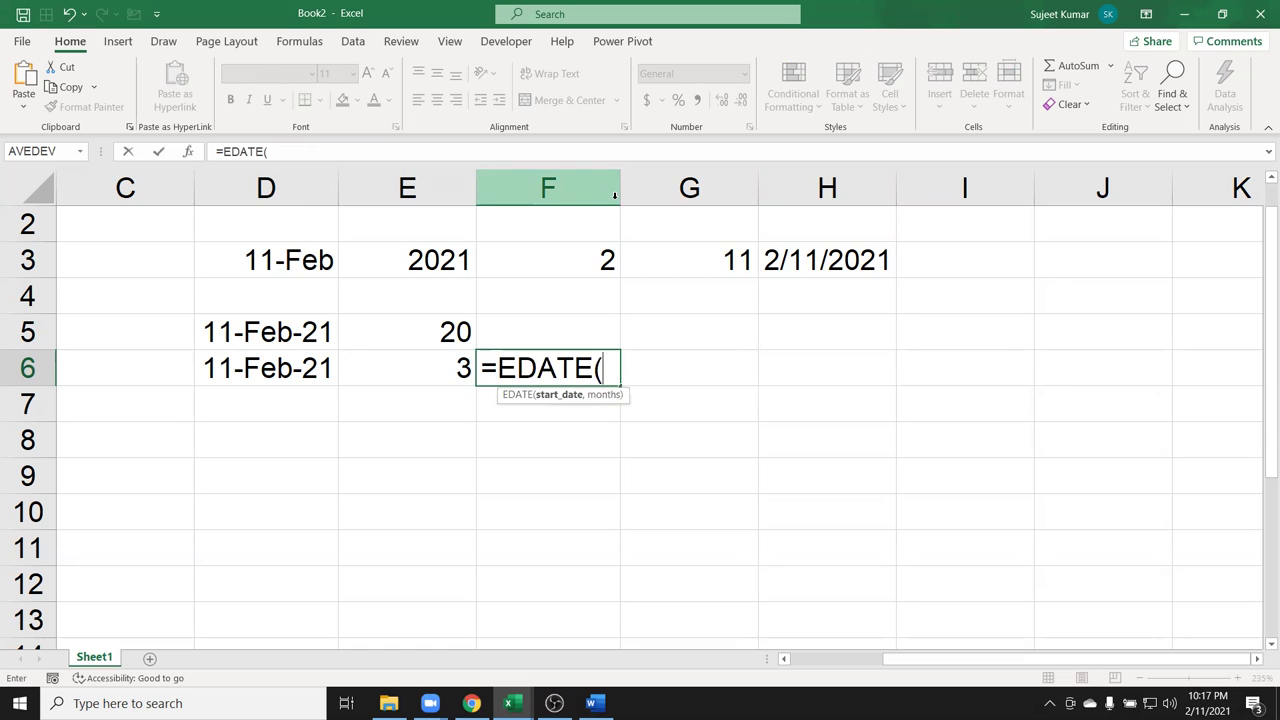
{"action": "key", "text": "Left"}
{"action": "key", "text": "Left"}
{"action": "type", "text": ","}
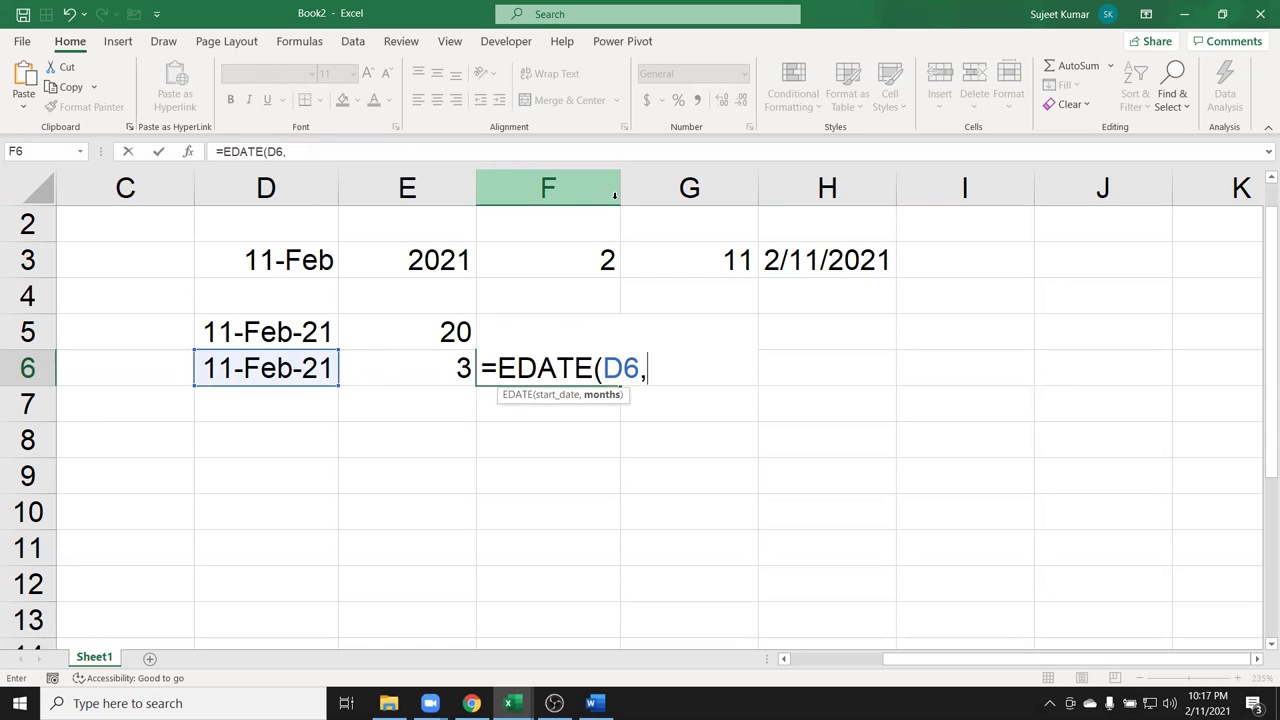
{"action": "key", "text": "Left"}
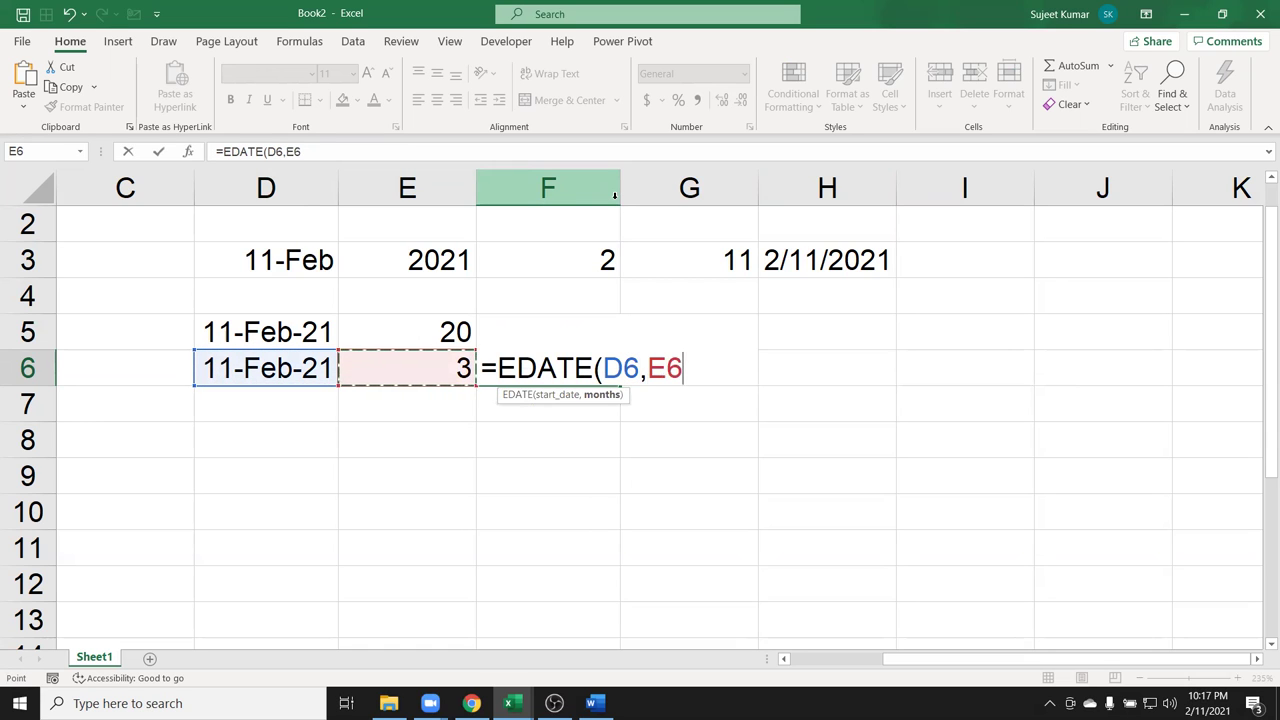
{"action": "key", "text": "Return"}
{"action": "key", "text": "Up"}
{"action": "key", "text": "ctrl+shift+3"}
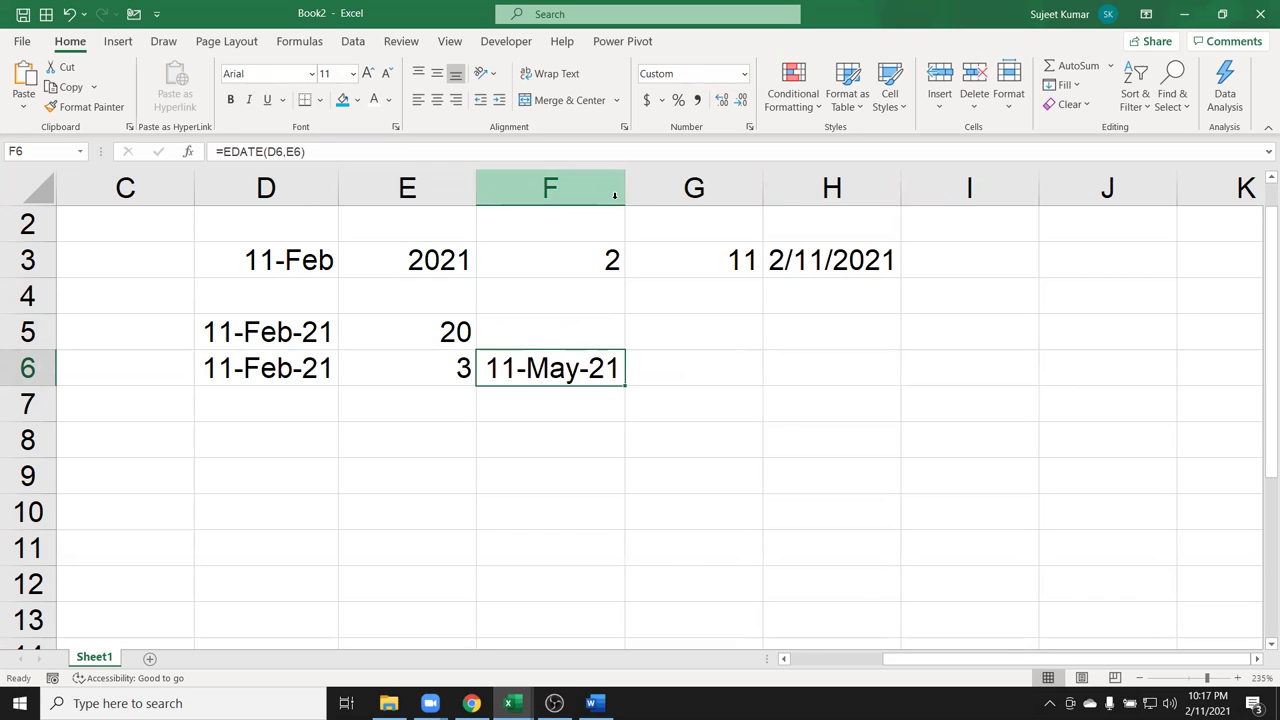
Review the D6 and E6 references in F6's EDATE formula.
{"action": "key", "text": "Left"}
{"action": "key", "text": "Right"}
{"action": "key", "text": "F2"}
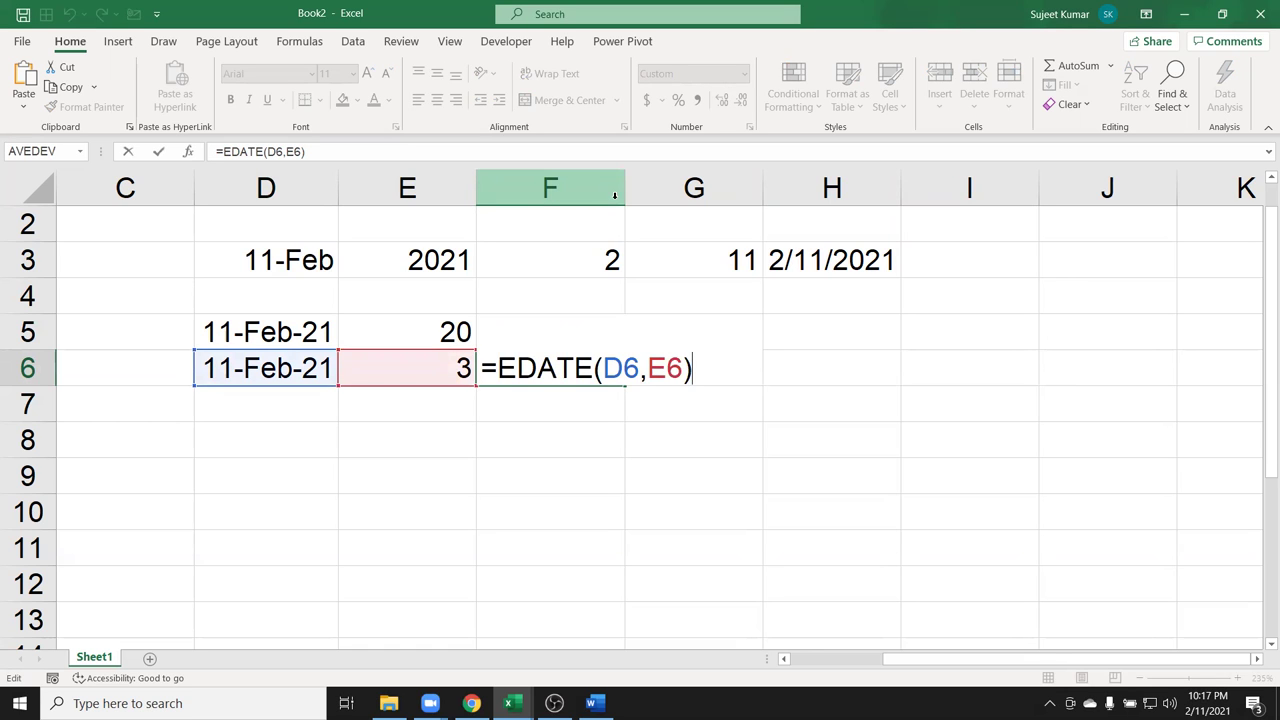
{"action": "key", "text": "Escape"}
Test EDATE with -3 months in E6, then restore 3.
{"action": "key", "text": "Left"}
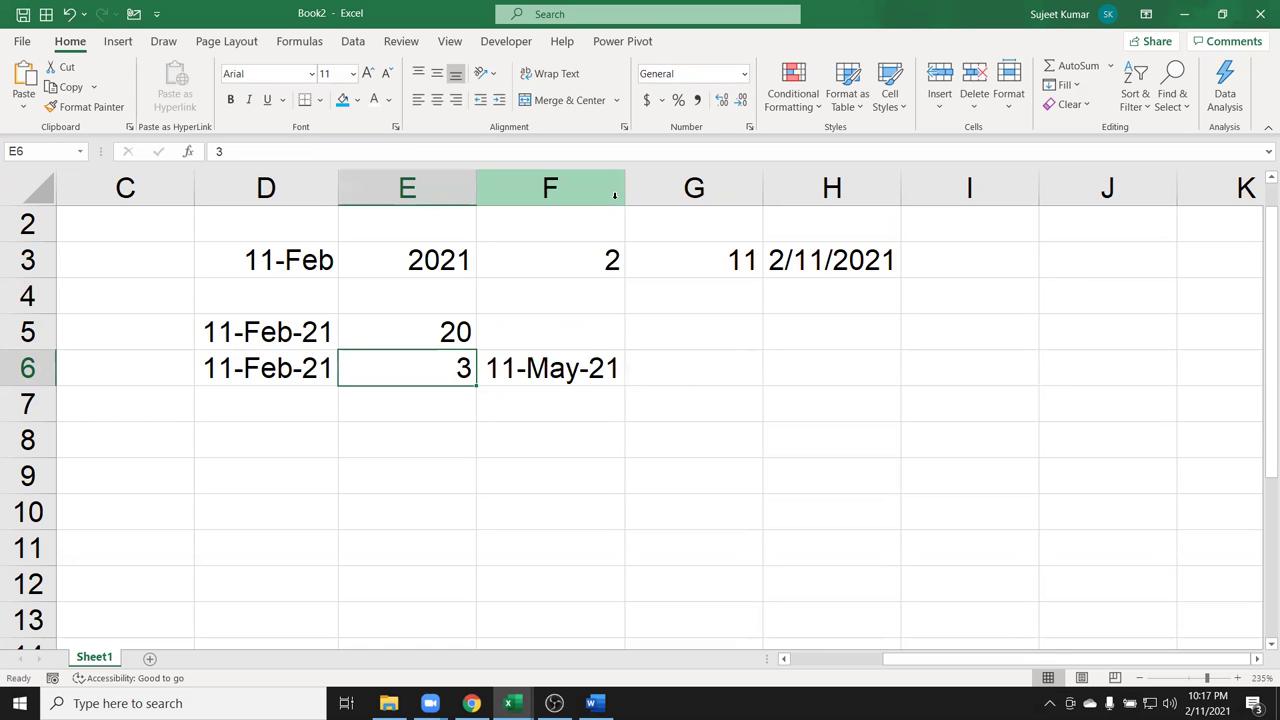
{"action": "type", "text": "-3"}
{"action": "key", "text": "Return"}
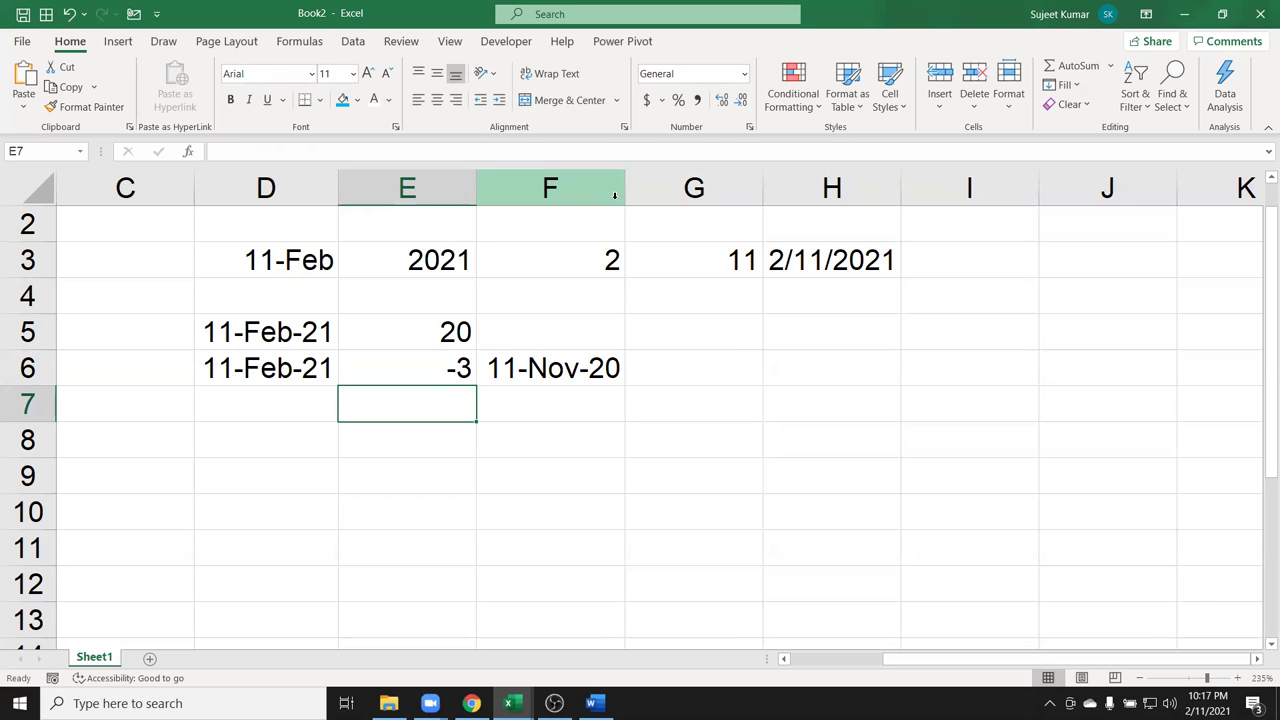
{"action": "key", "text": "Up"}
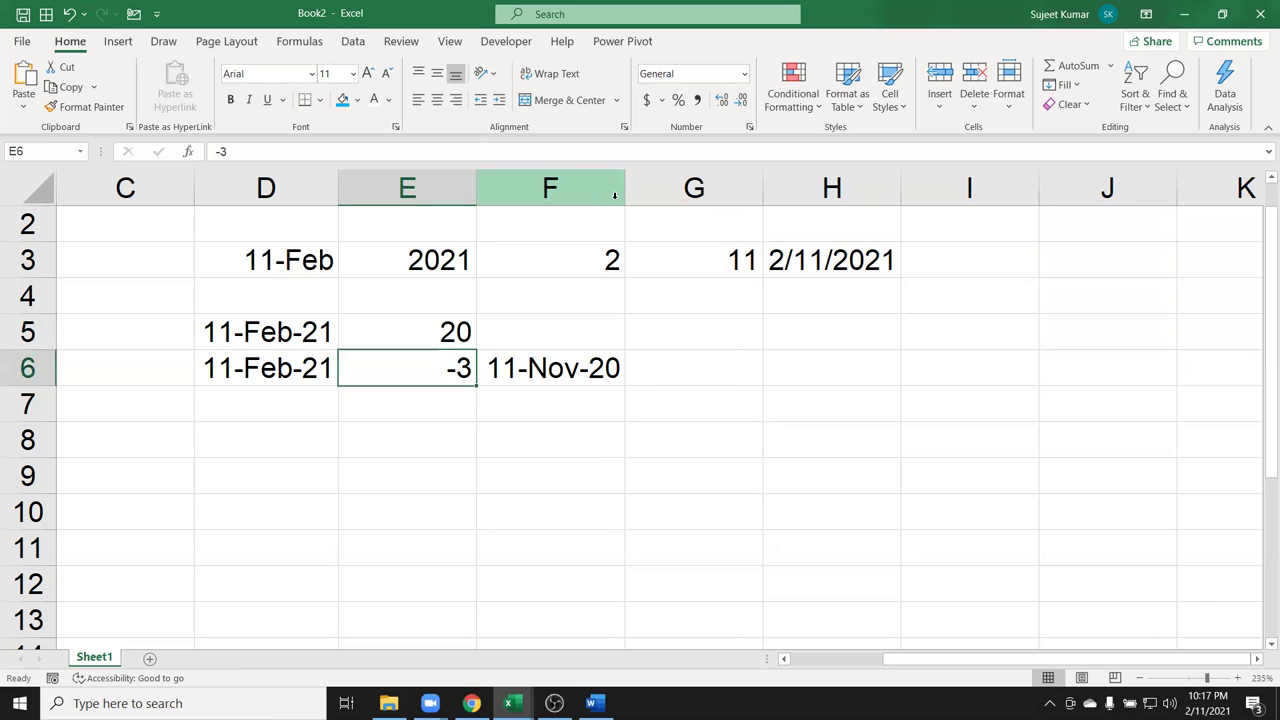
{"action": "type", "text": "3"}
{"action": "key", "text": "Return"}
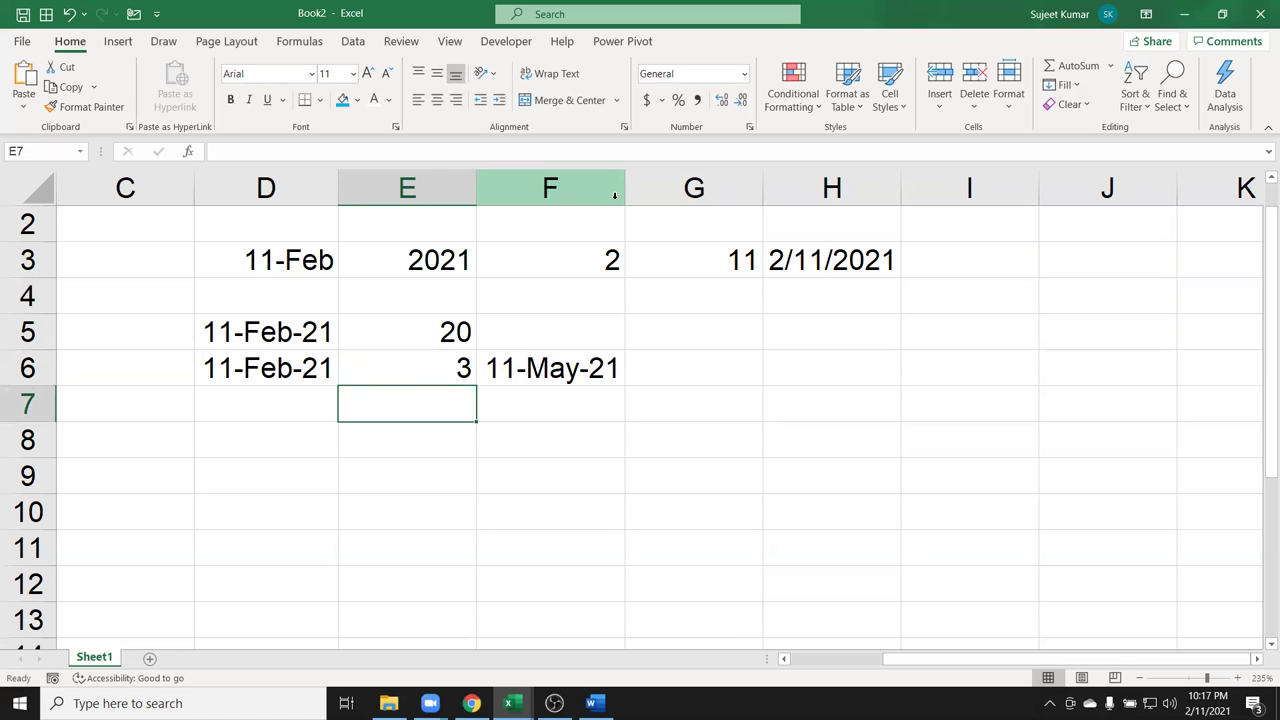
{"action": "key", "text": "Down"}
{"action": "key", "text": "Left"}
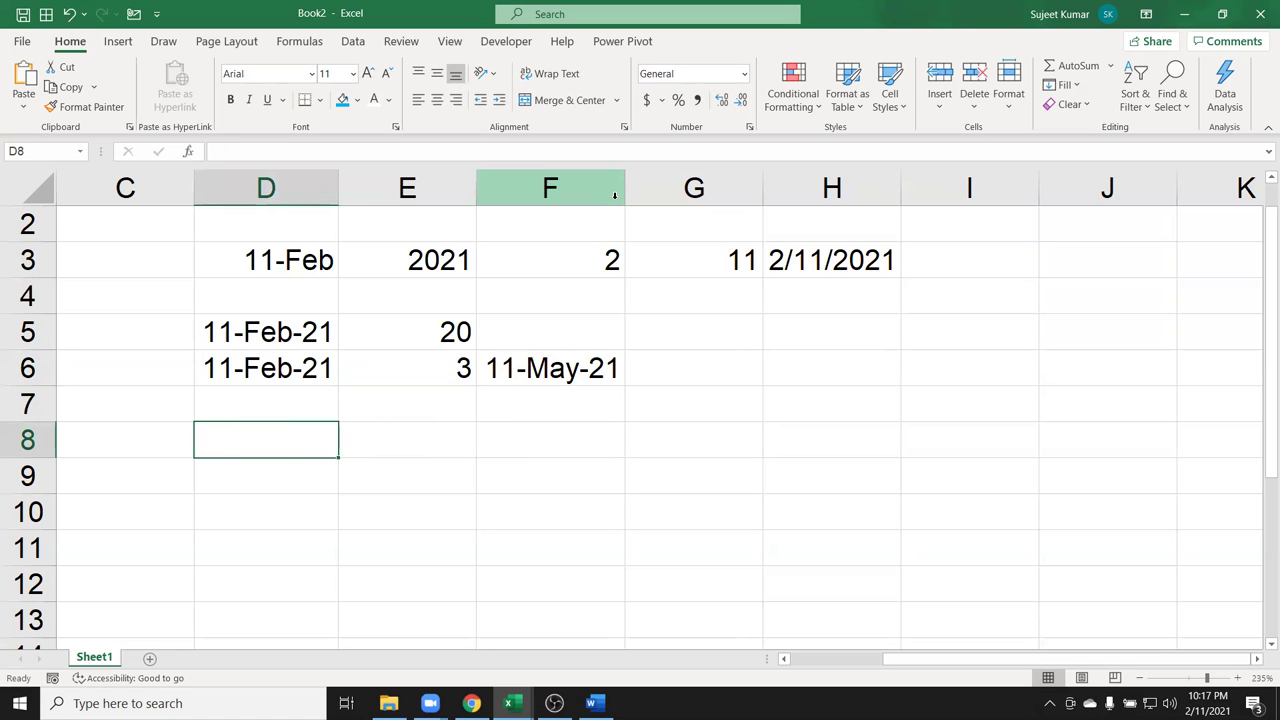
Enter today's date in D8 with TODAY and the offsets 2, 4 and 22 in E8:G8.
{"action": "type", "text": "=tod"}
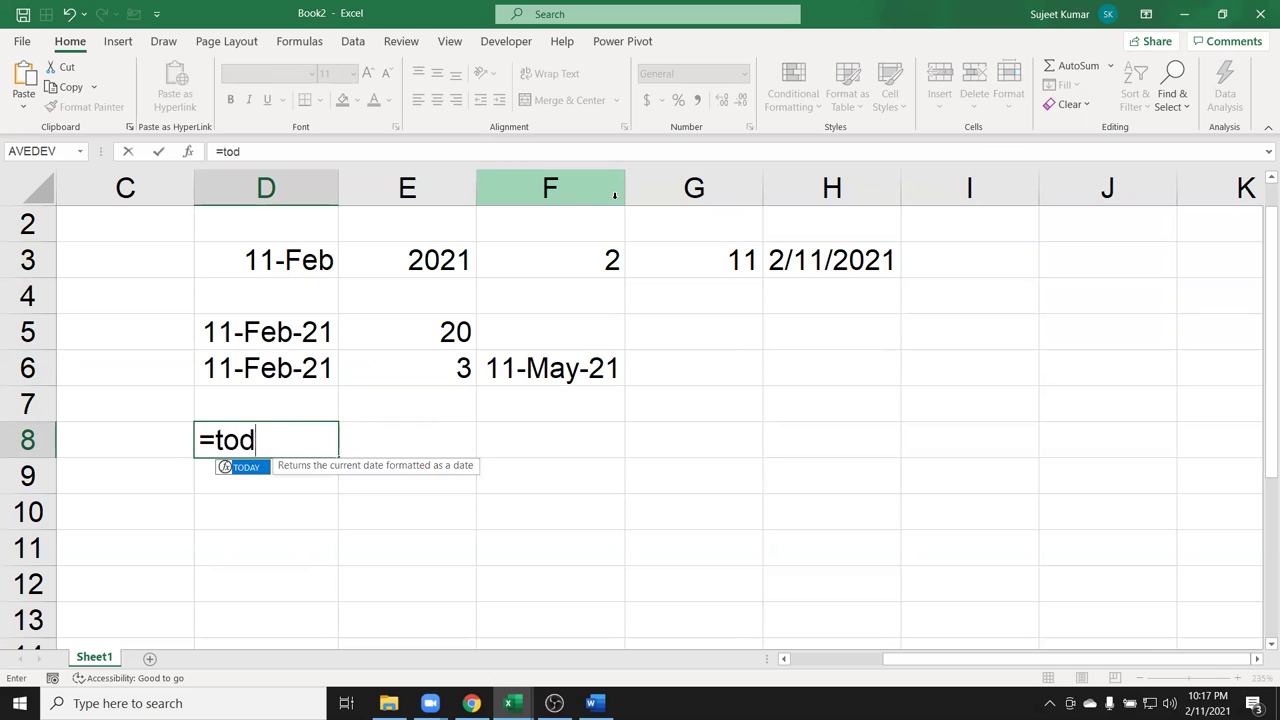
{"action": "key", "text": "Tab"}
{"action": "key", "text": "Return"}
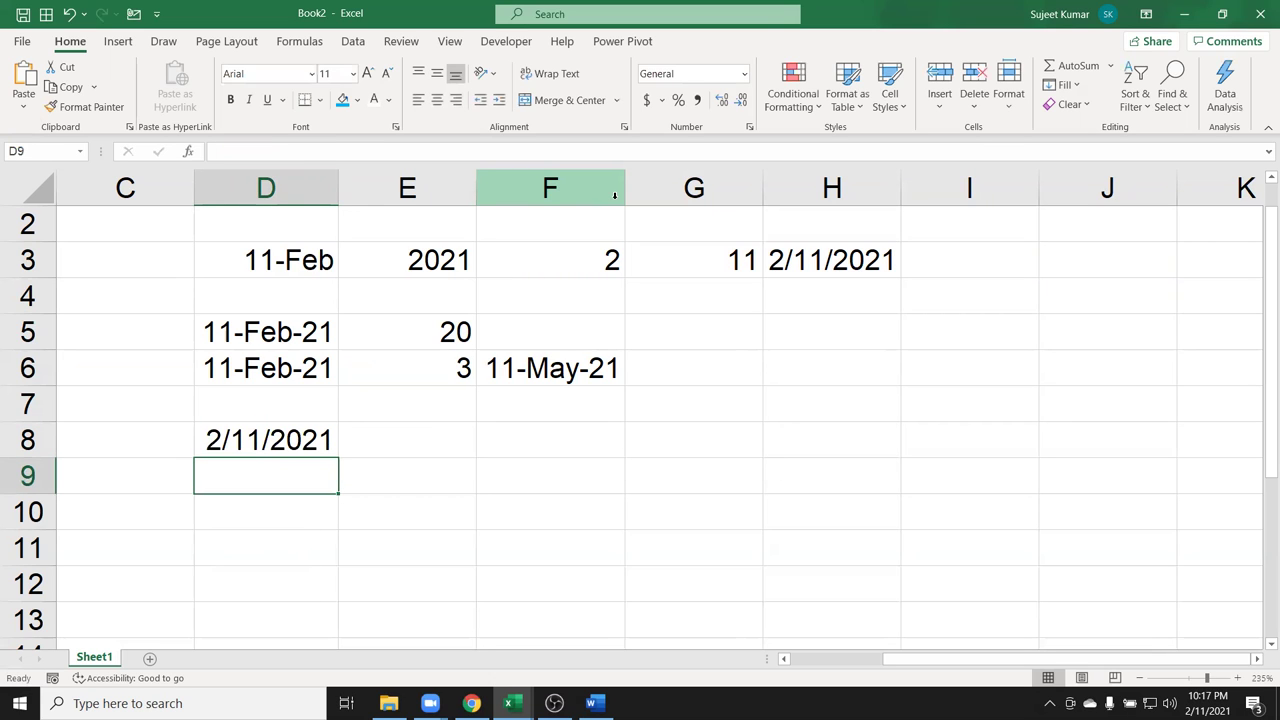
{"action": "key", "text": "Right"}
{"action": "key", "text": "Up"}
{"action": "type", "text": "2"}
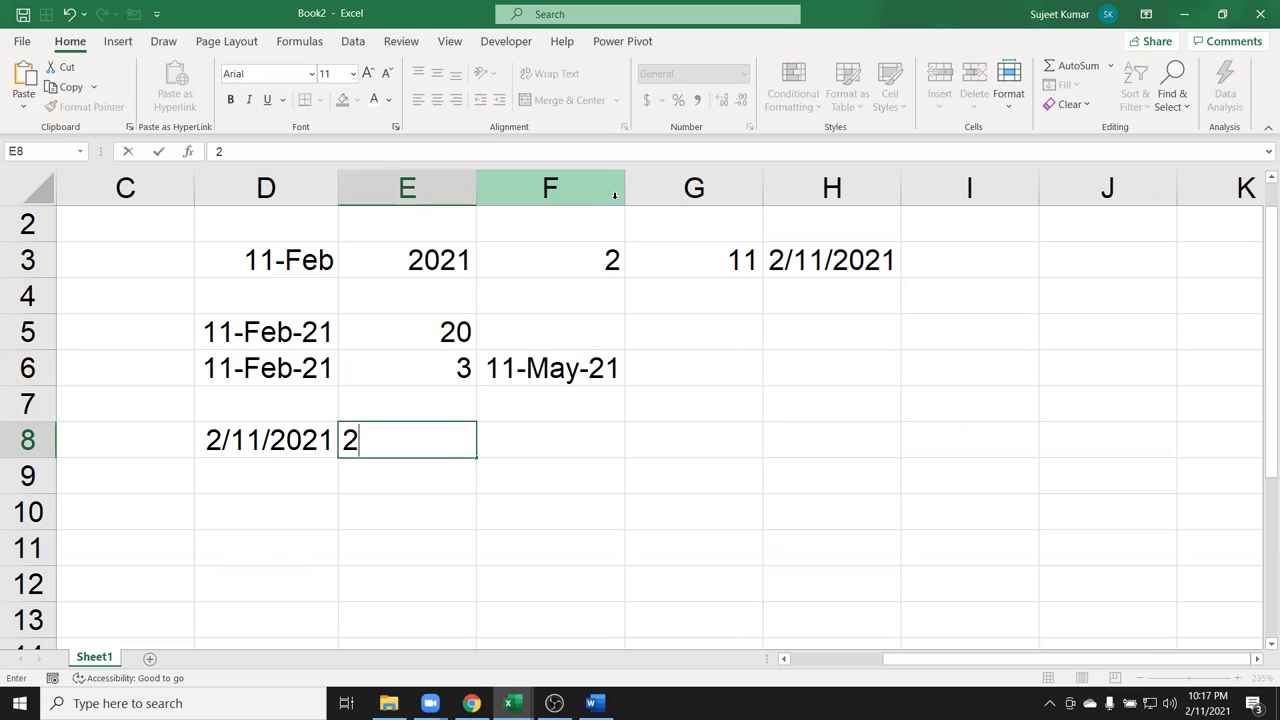
{"action": "key", "text": "Tab"}
{"action": "type", "text": "4"}
{"action": "key", "text": "Tab"}
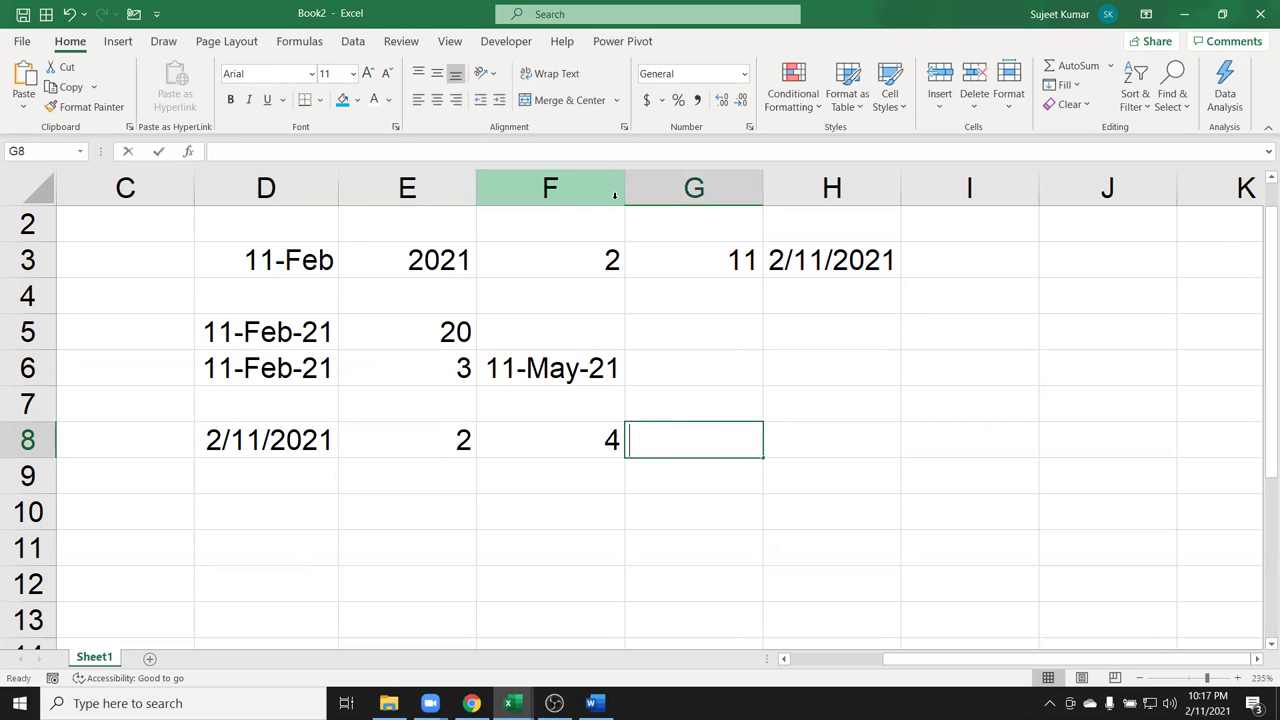
{"action": "type", "text": "22"}
{"action": "key", "text": "Return"}
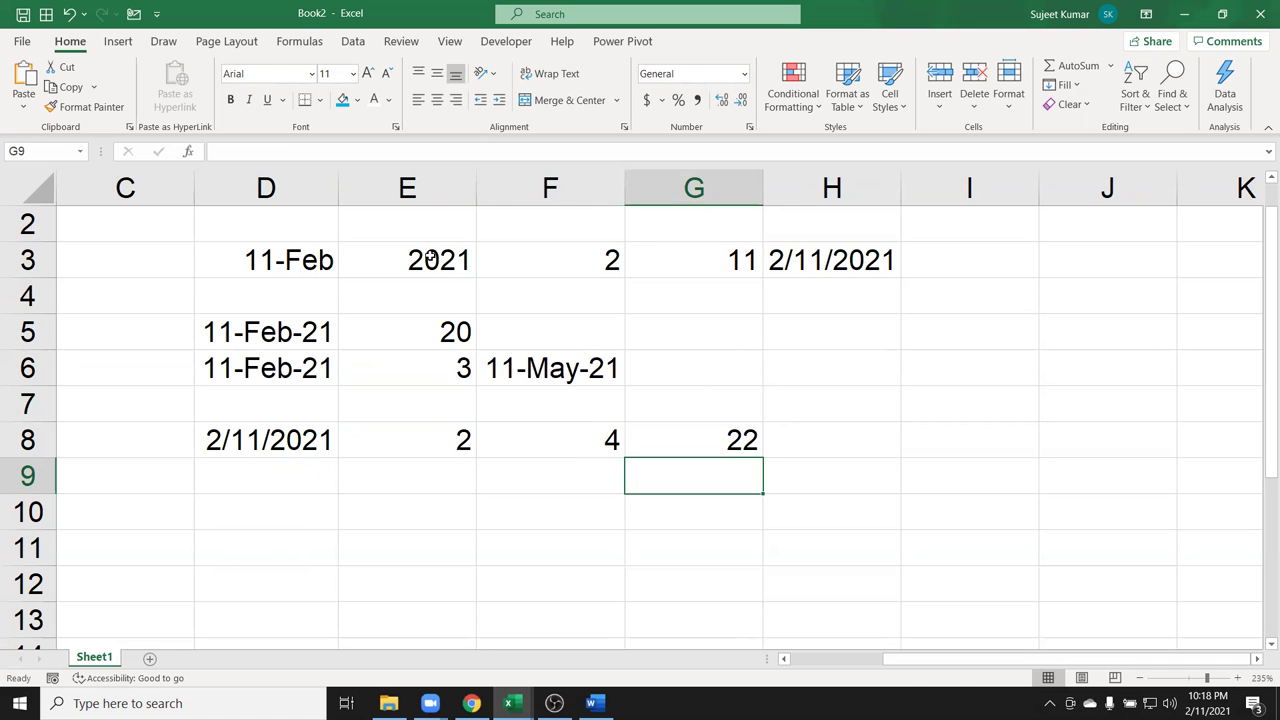
In E9, begin =DATE(YEAR(D8)+2,MONTH( with the MONTH reference pointing at D8.
{"action": "left_click_drag", "start_coordinate": [430, 257], "coordinate": [812, 264]}
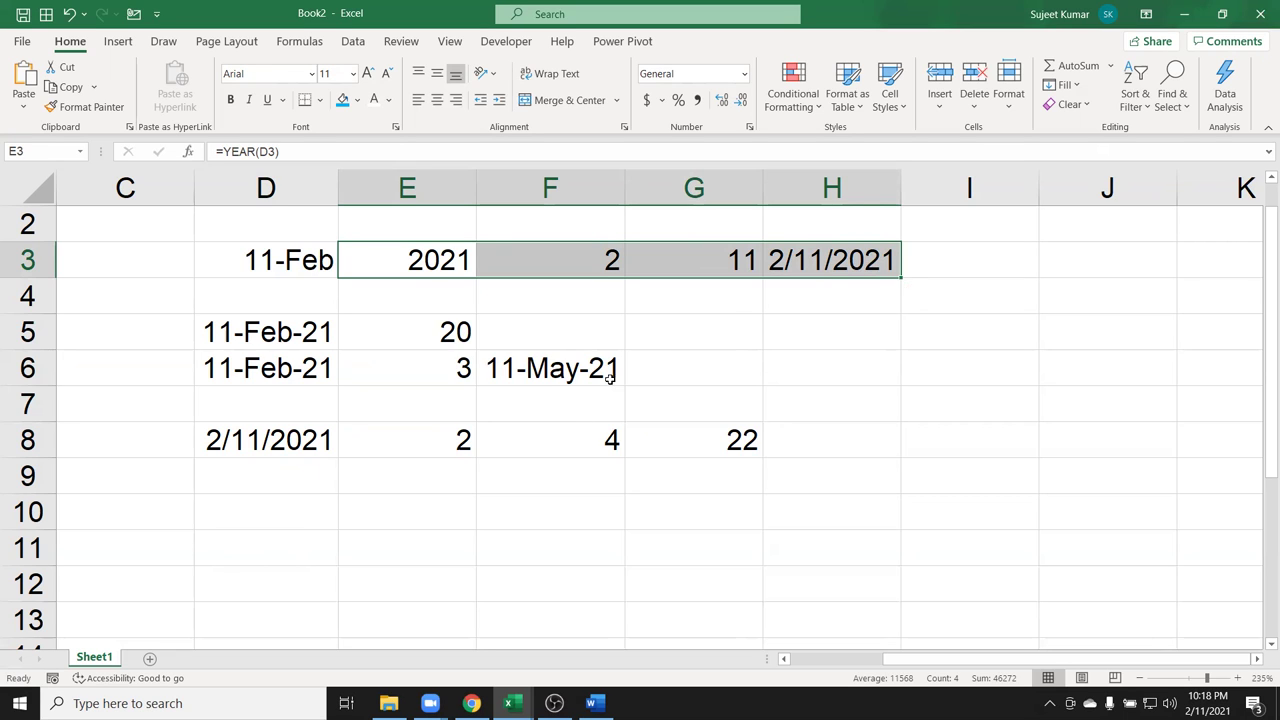
{"action": "left_click", "coordinate": [449, 467]}
{"action": "type", "text": "="}
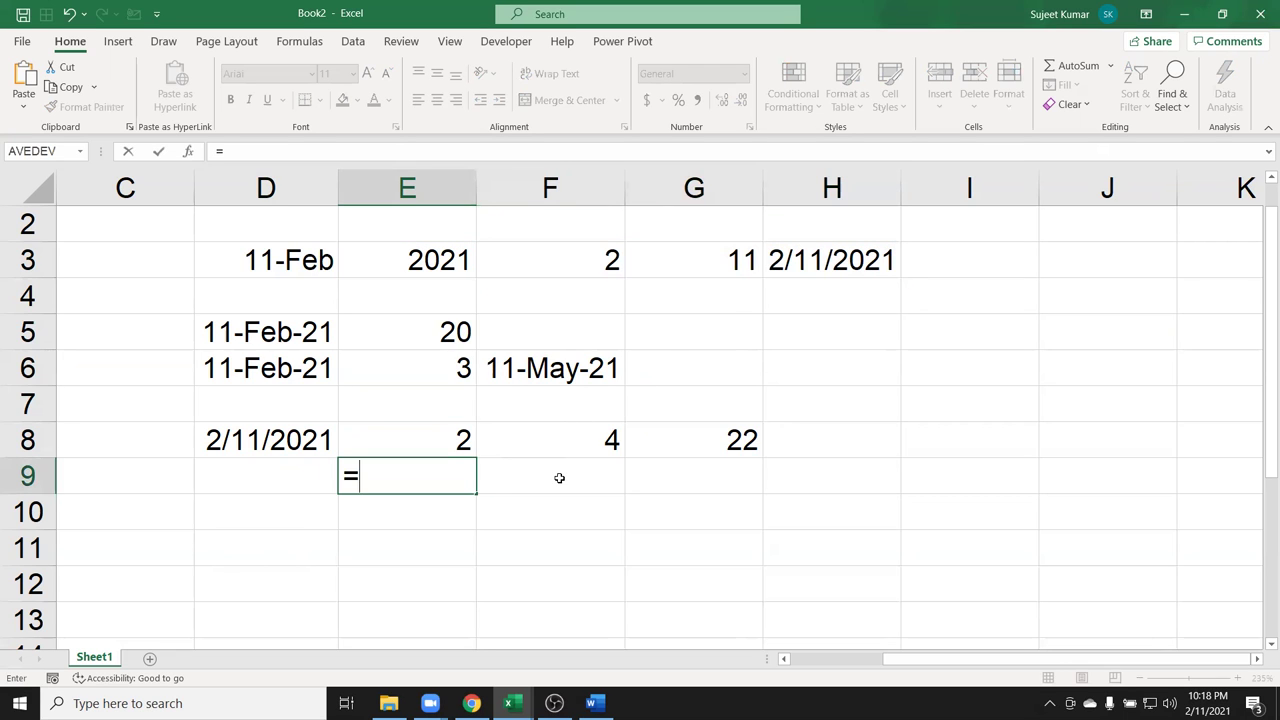
{"action": "type", "text": "dat"}
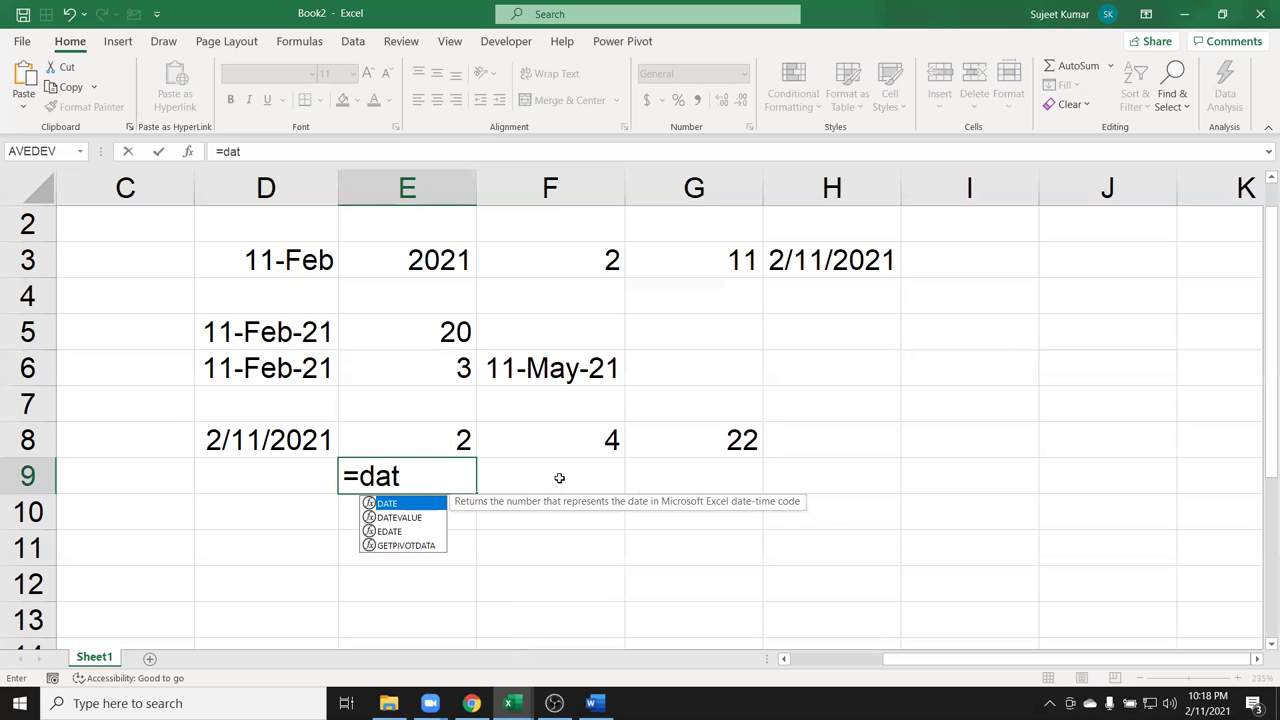
{"action": "type", "text": "e"}
{"action": "key", "text": "Tab"}
{"action": "type", "text": "ye"}
{"action": "key", "text": "Tab"}
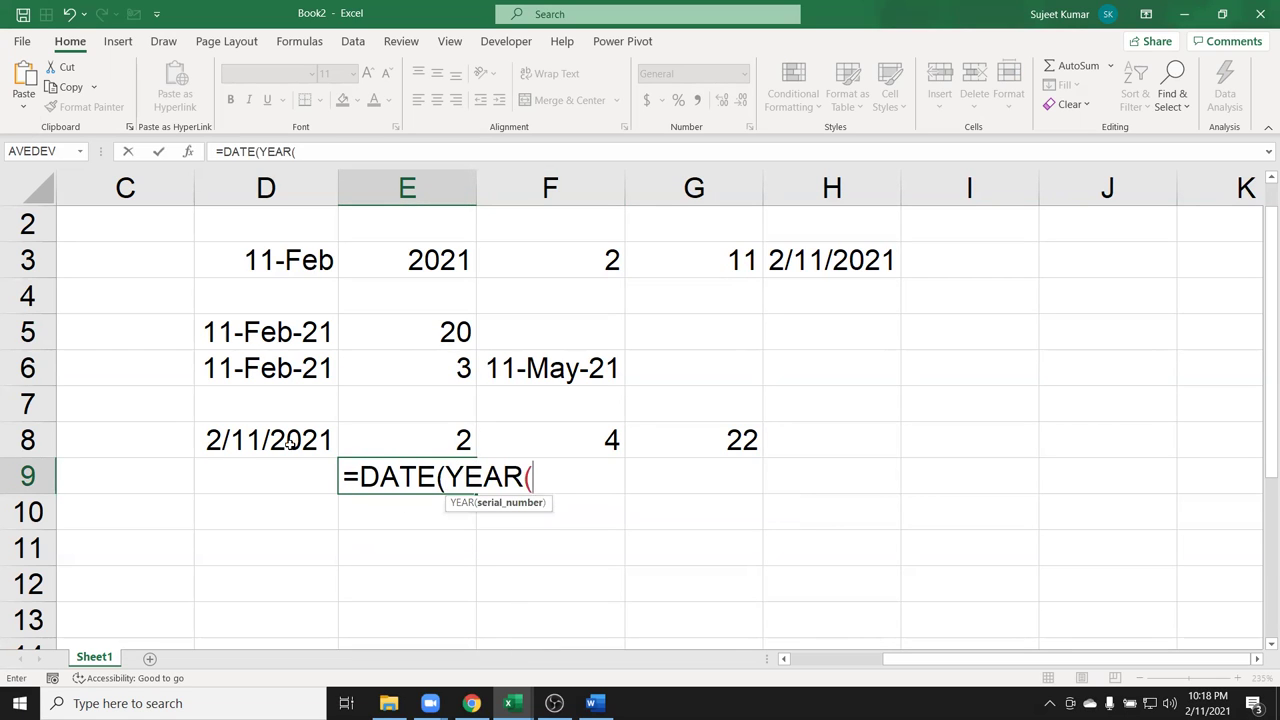
{"action": "left_click", "coordinate": [288, 441]}
{"action": "type", "text": ")"}
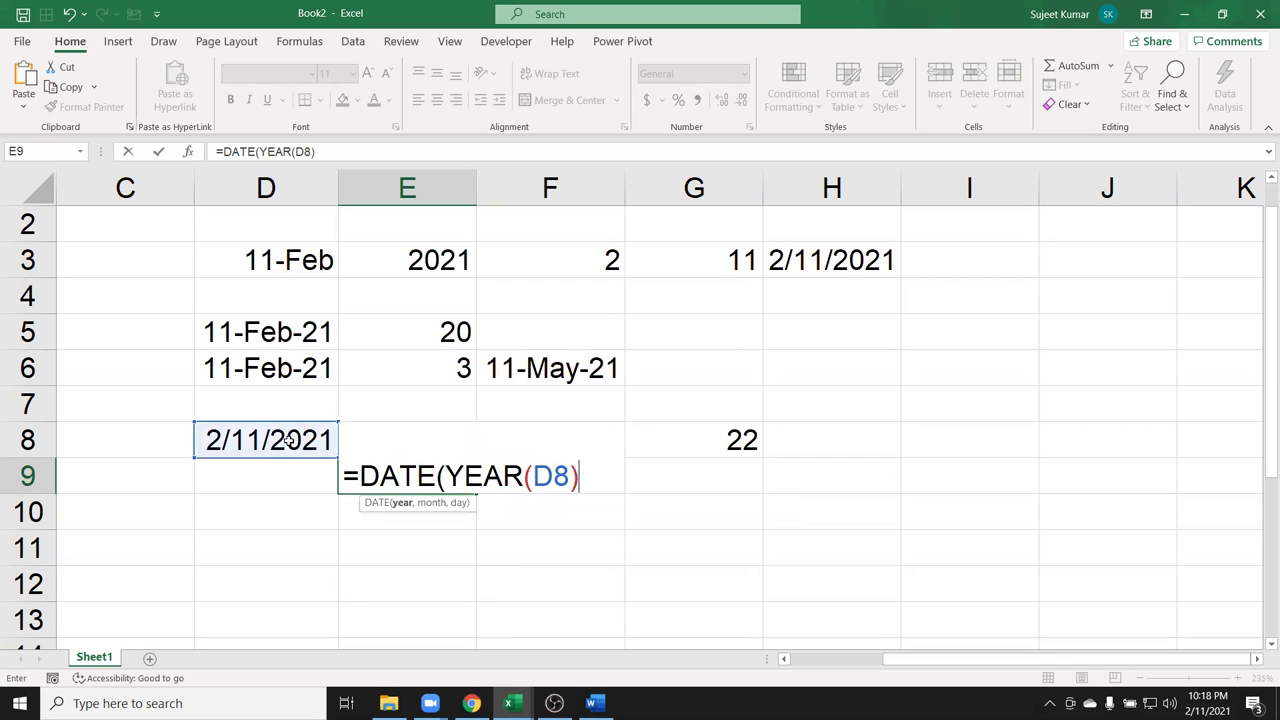
{"action": "type", "text": "+2,mo"}
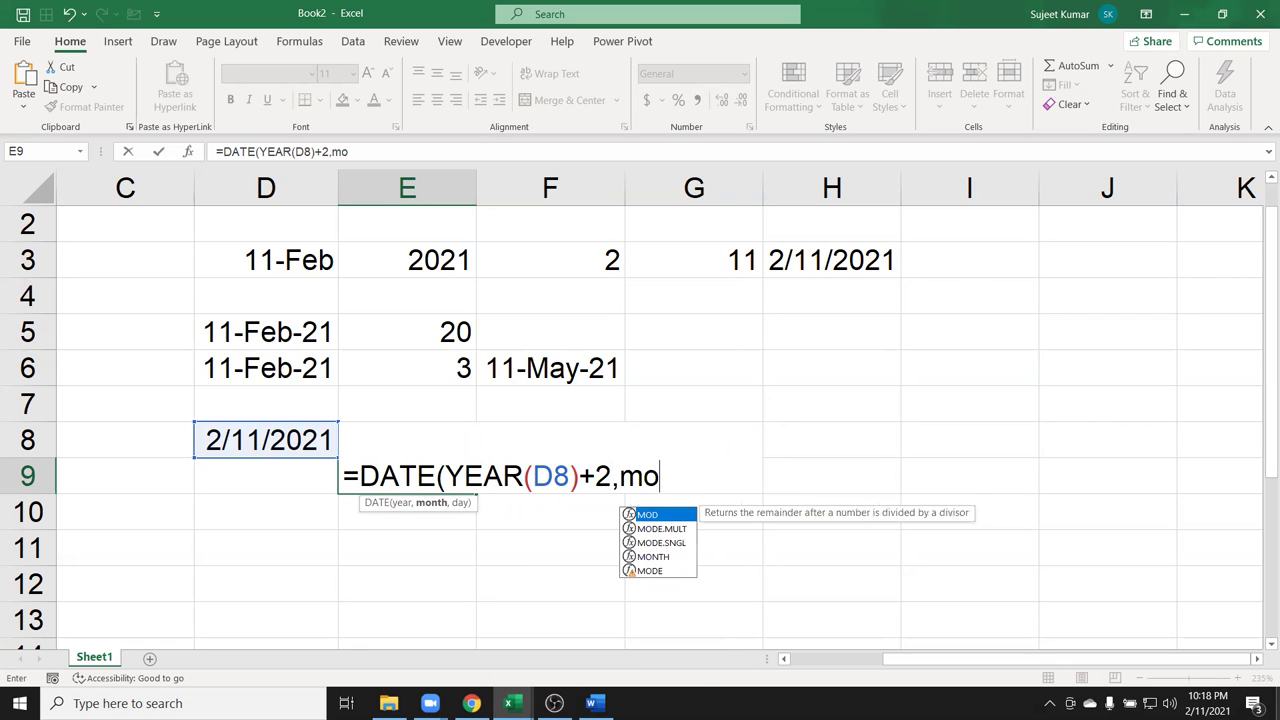
{"action": "type", "text": "n"}
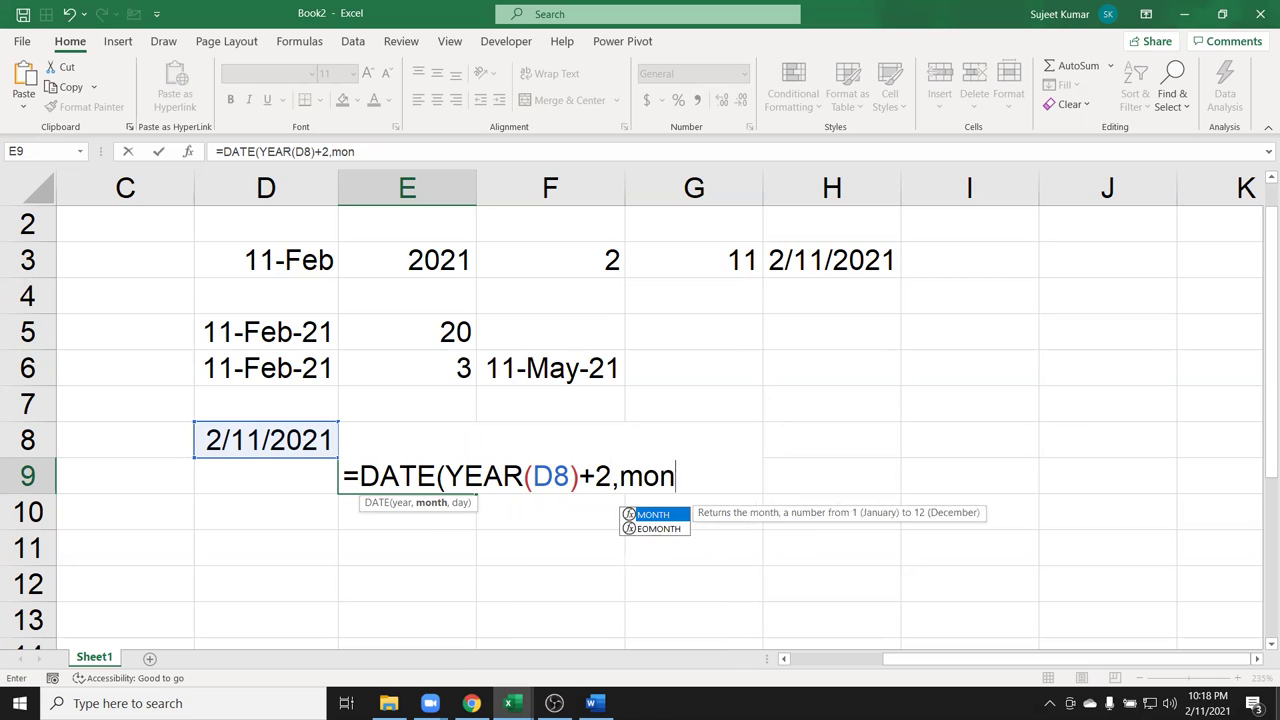
{"action": "key", "text": "Tab"}
{"action": "key", "text": "Left"}
{"action": "key", "text": "Left"}
{"action": "key", "text": "Up"}
{"action": "key", "text": "Right"}
Complete the formula with MONTH(D8)+4 and DAY(D8)+22, and format E9 as a date.
{"action": "type", "text": ")+4,day"}
{"action": "key", "text": "Tab"}
{"action": "key", "text": "Left"}
{"action": "key", "text": "Up"}
{"action": "type", "text": ")+22"}
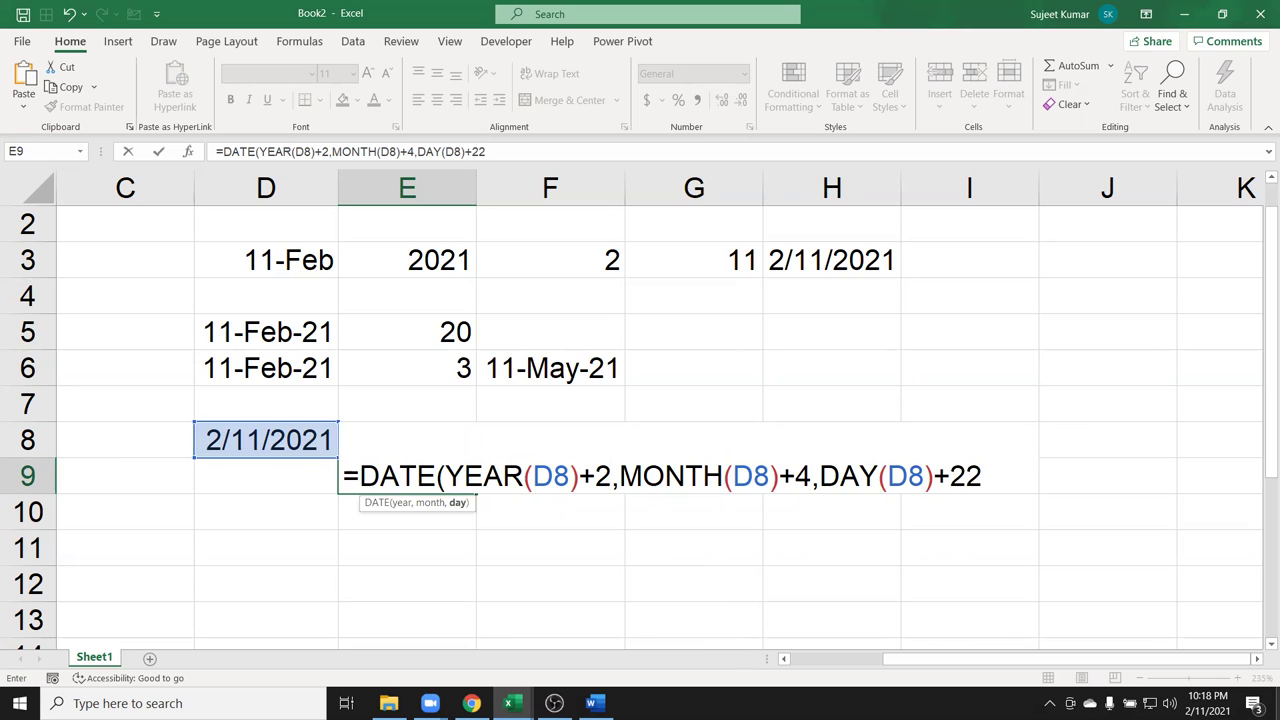
{"action": "key", "text": "Return"}
{"action": "key", "text": "Return"}
{"action": "left_click", "coordinate": [407, 475]}
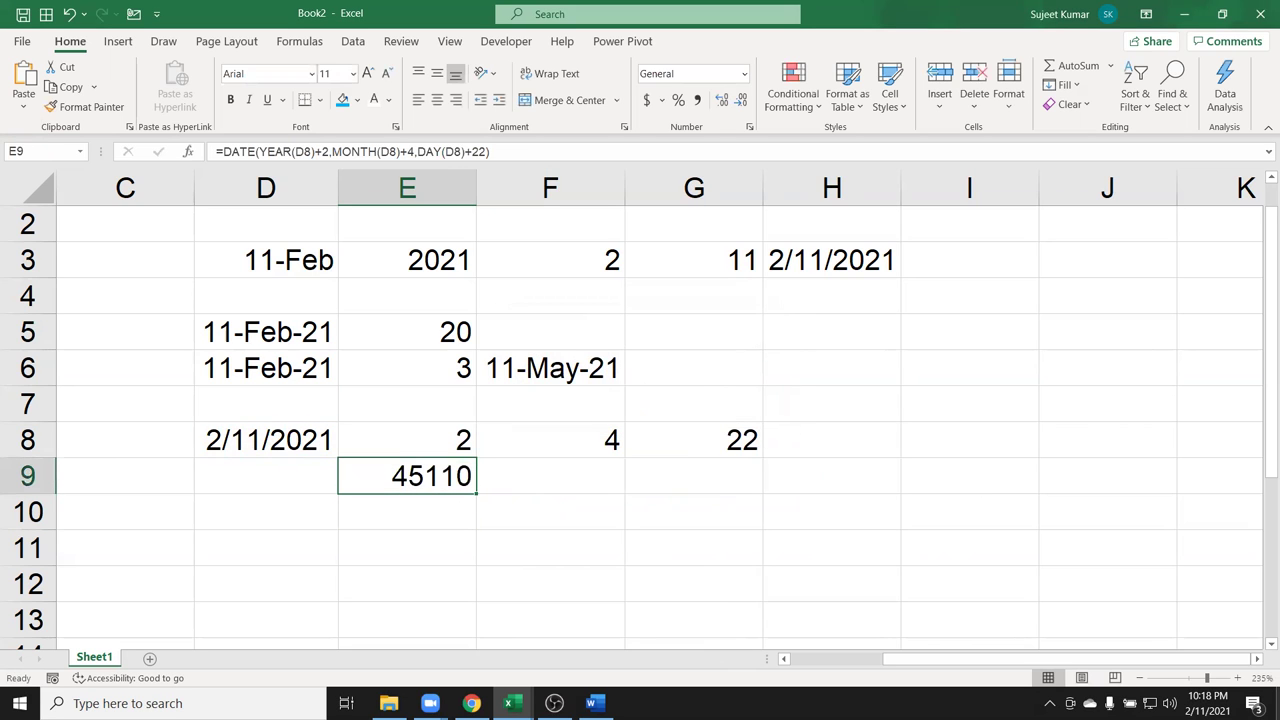
{"action": "key", "text": "ctrl+shift+3"}
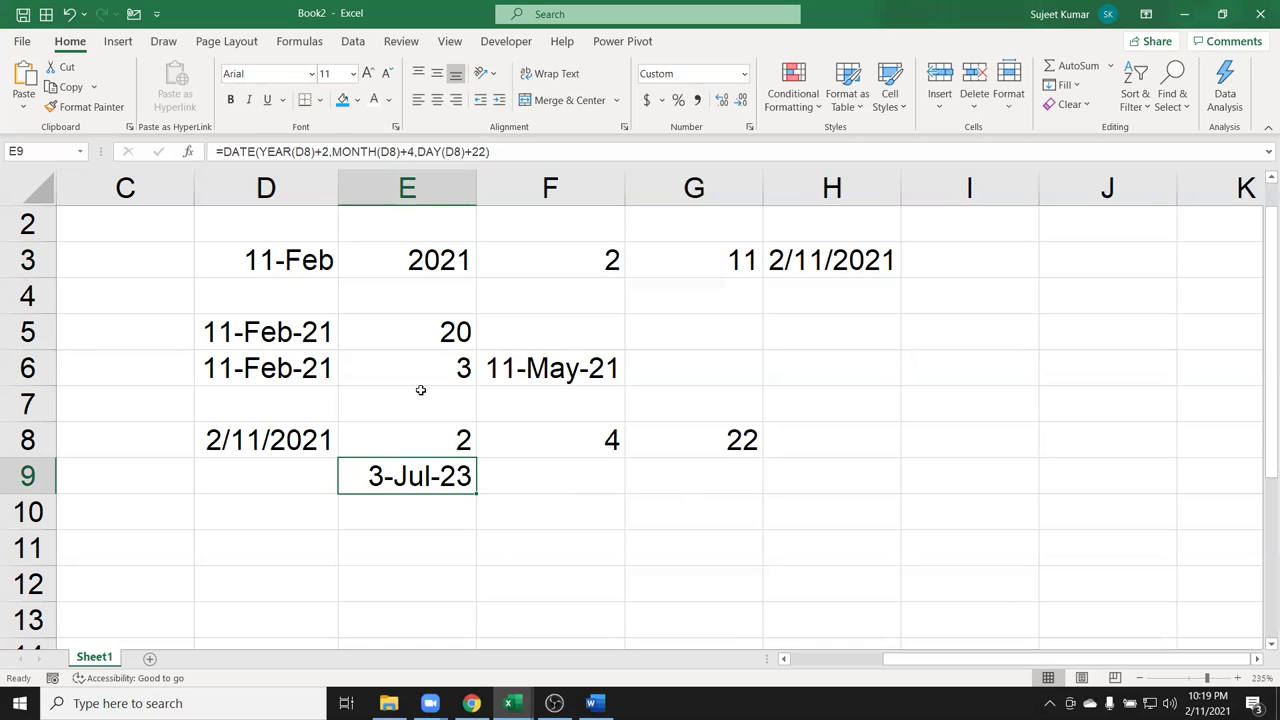
Enter 1/1 in D12 and today's date in E12 using Ctrl+;.
{"action": "mouse_move", "coordinate": [242, 304]}
{"action": "left_mouse_down"}
{"action": "mouse_move", "coordinate": [519, 366]}
{"action": "mouse_move", "coordinate": [766, 470]}
{"action": "left_mouse_up"}
{"action": "scroll", "coordinate": [545, 489], "scroll_direction": "down", "scroll_amount": 3}
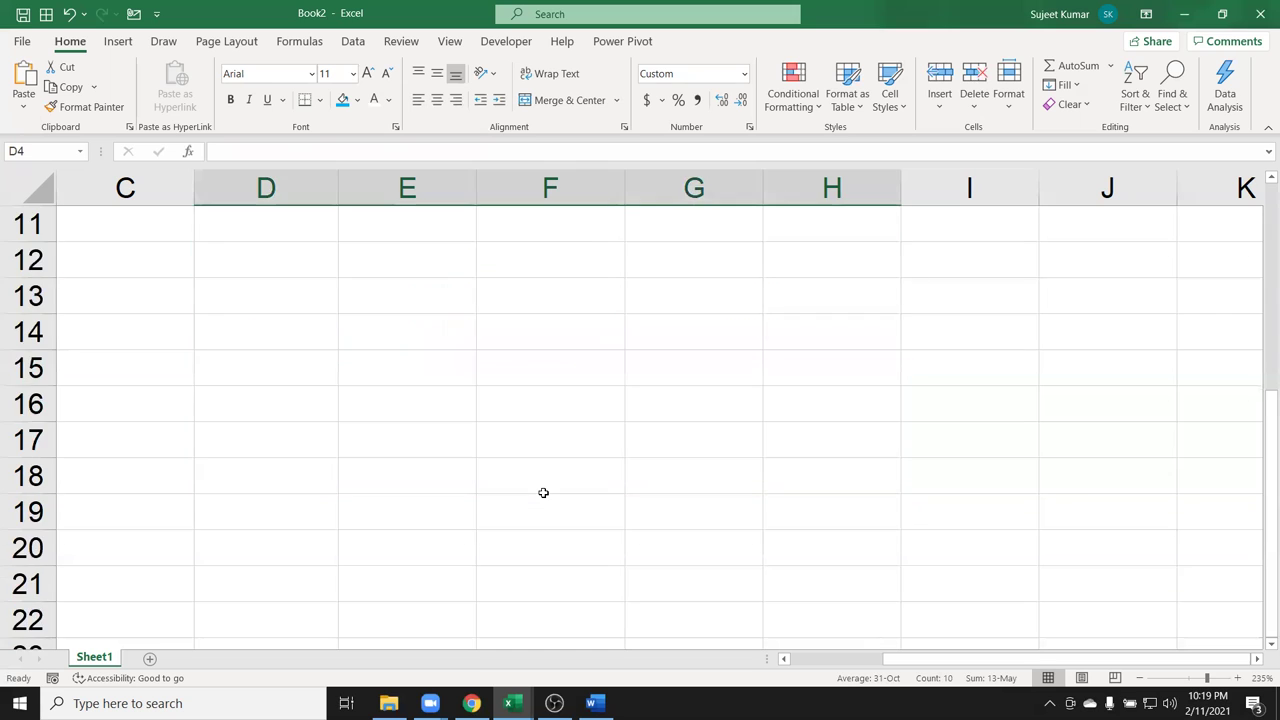
{"action": "scroll", "coordinate": [450, 491], "scroll_direction": "up", "scroll_amount": 2}
{"action": "left_click", "coordinate": [246, 477]}
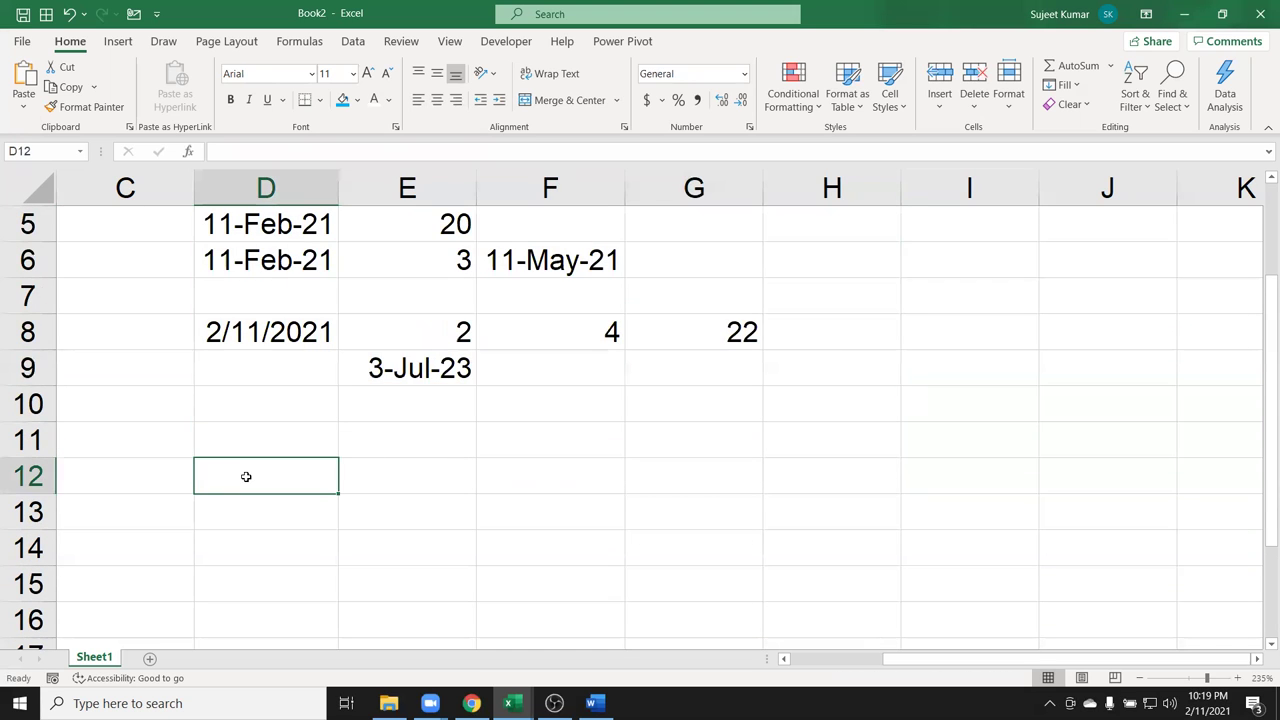
{"action": "type", "text": "1/1"}
{"action": "key", "text": "Tab"}
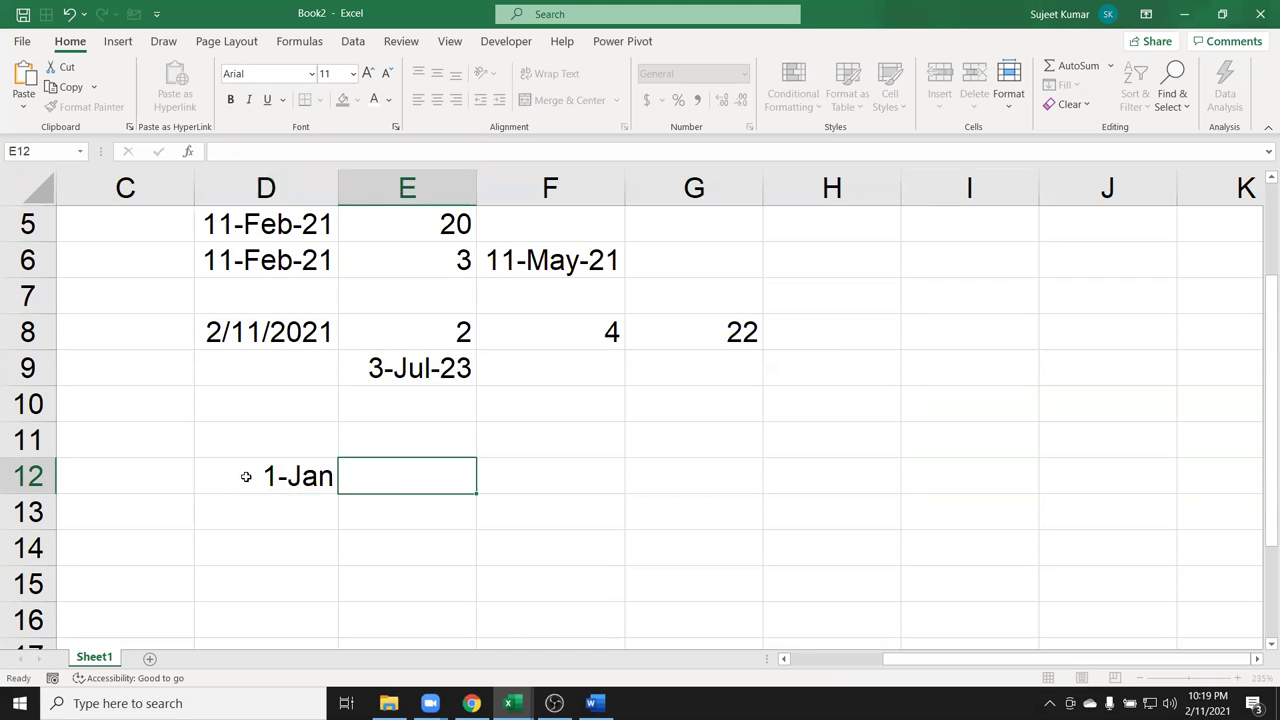
{"action": "key", "text": "ctrl+semicolon"}
{"action": "key", "text": "Return"}
Enter =E12-D12 in F12 to show 41 days between the two dates.
{"action": "key", "text": "Up"}
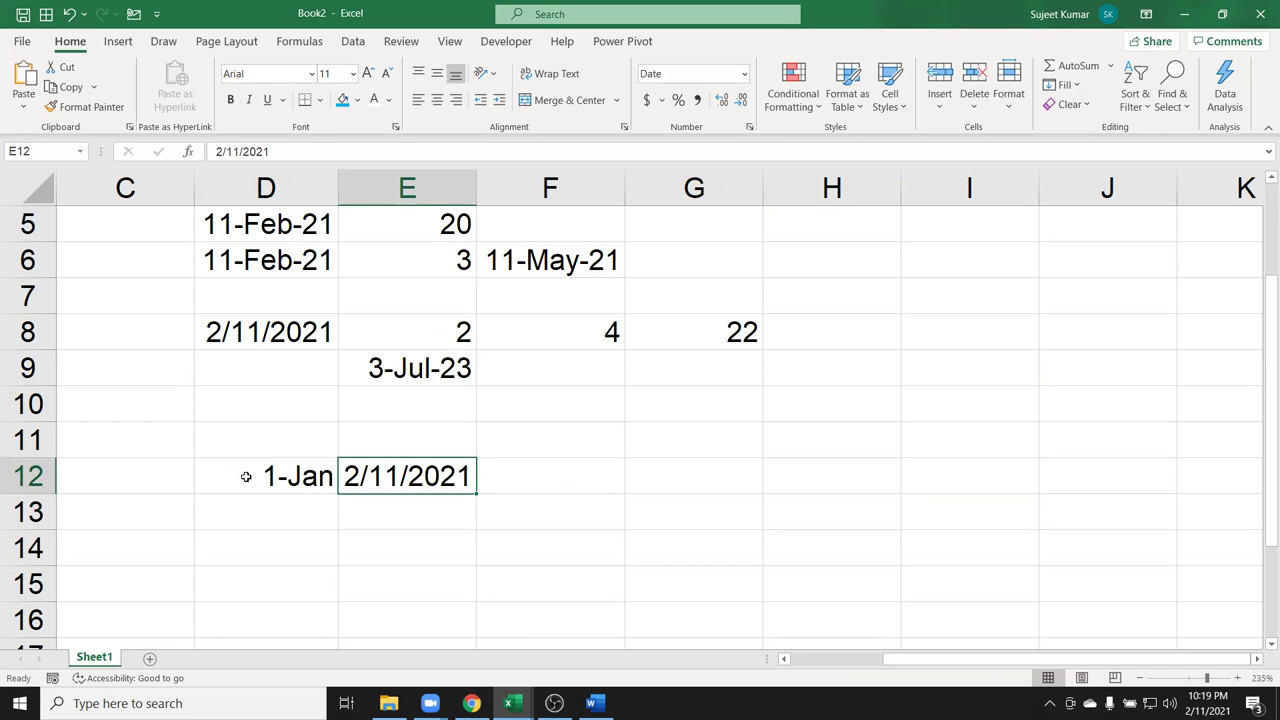
{"action": "key", "text": "Right"}
{"action": "type", "text": "="}
{"action": "key", "text": "Left"}
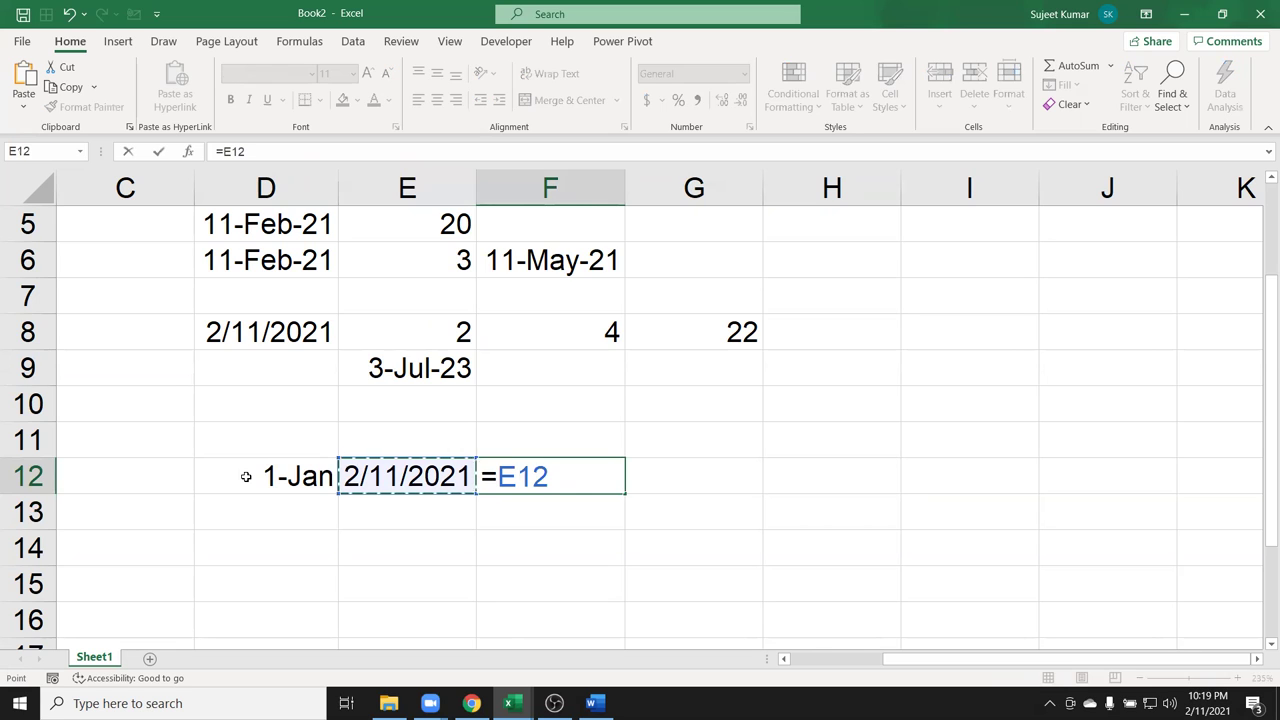
{"action": "type", "text": "-"}
{"action": "key", "text": "Left"}
{"action": "key", "text": "Left"}
{"action": "key", "text": "Return"}
{"action": "key", "text": "Up"}
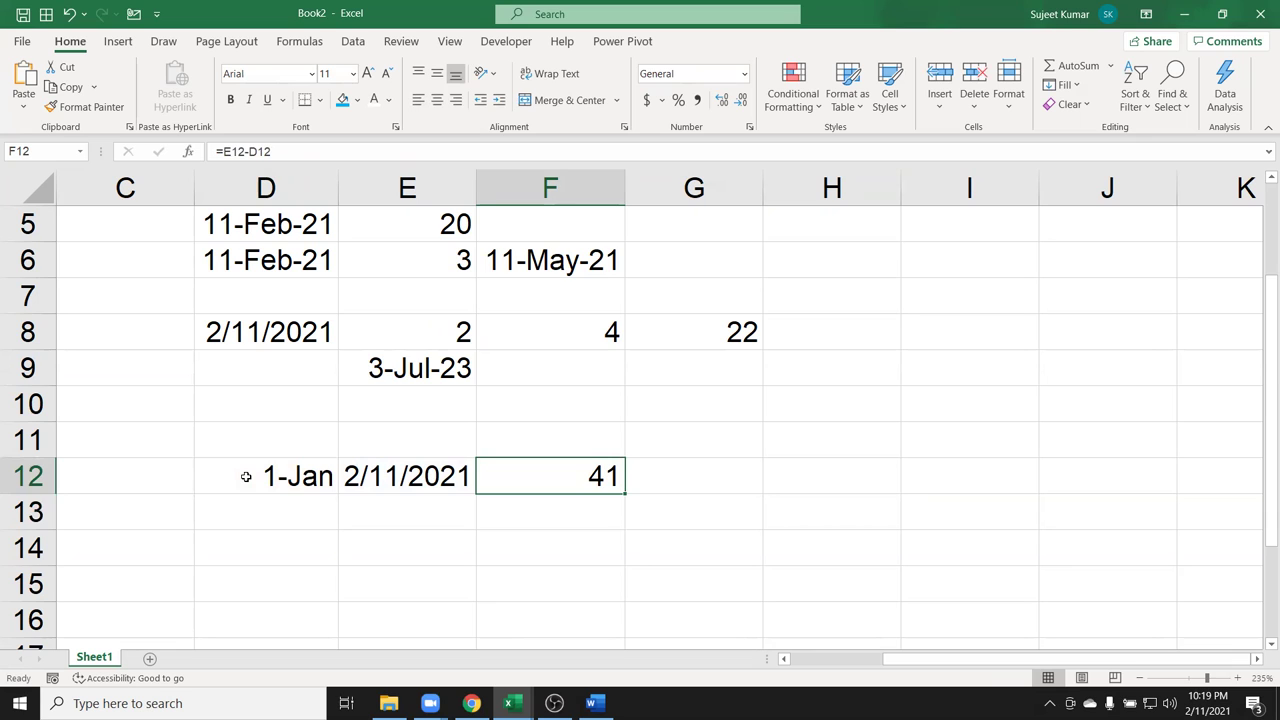
{"action": "key", "text": "Down"}
{"action": "key", "text": "Down"}
{"action": "key", "text": "Down"}
{"action": "key", "text": "Up"}
{"action": "key", "text": "Up"}
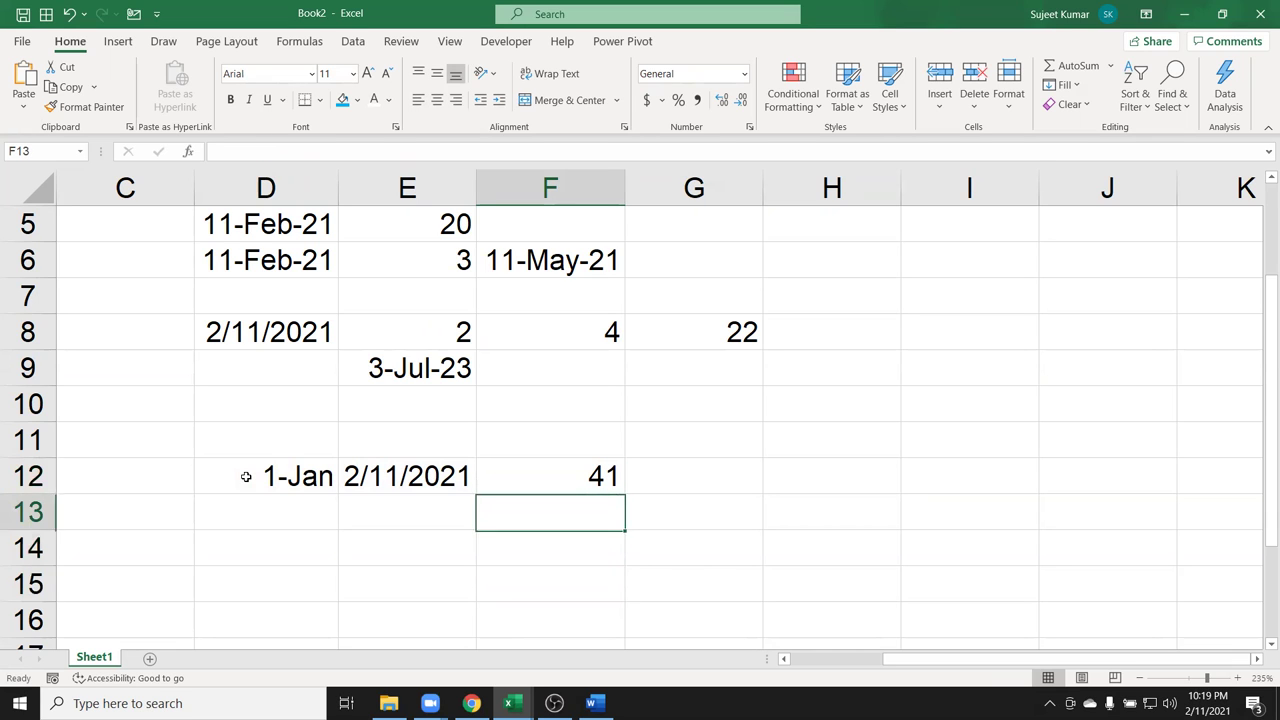
{"action": "key", "text": "Up"}
{"action": "key", "text": "Right"}
Enter =DAYS(E12,D12) in G12, returning 41 days.
{"action": "type", "text": "=day"}
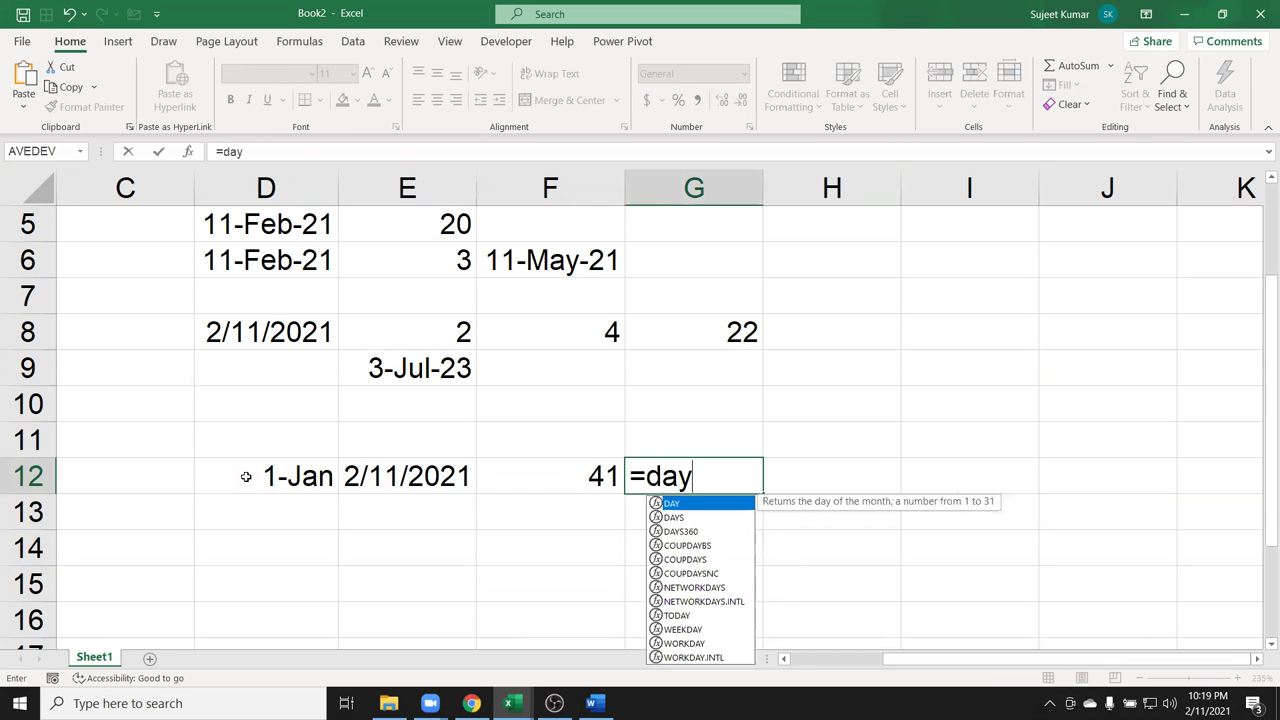
{"action": "key", "text": "Down"}
{"action": "key", "text": "Tab"}
{"action": "key", "text": "Left"}
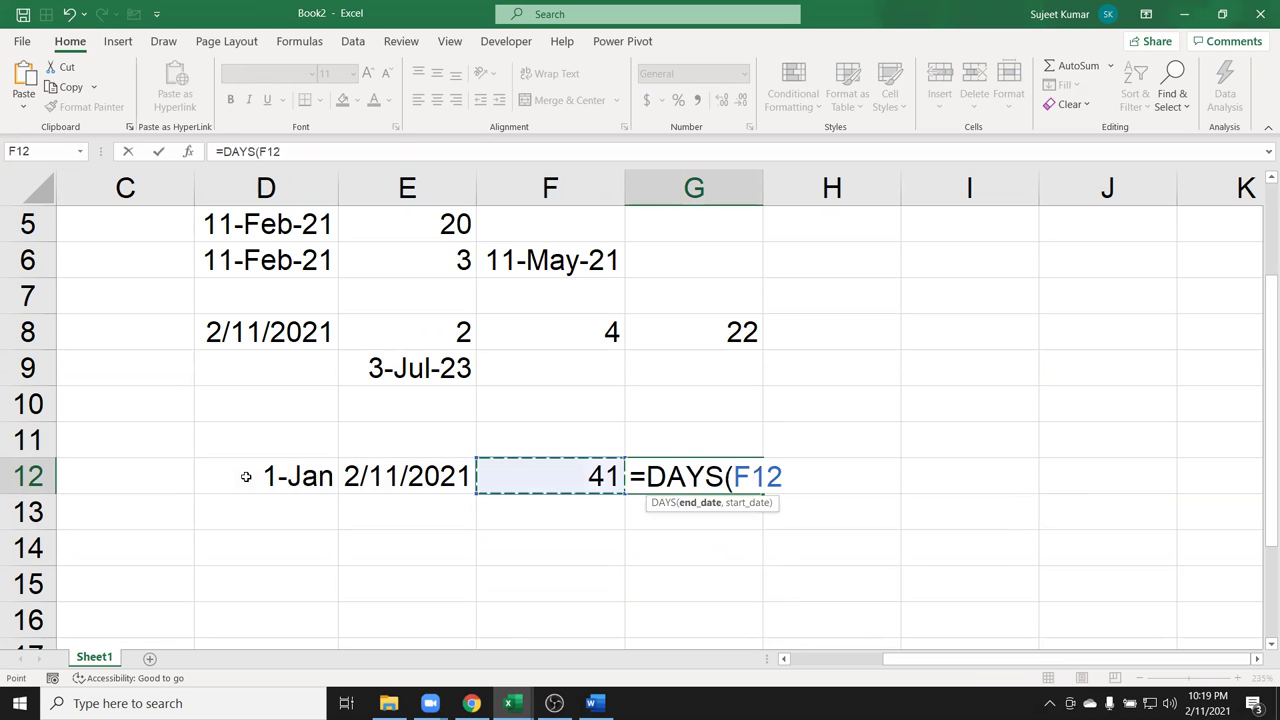
{"action": "key", "text": "Left"}
{"action": "key", "text": "Left"}
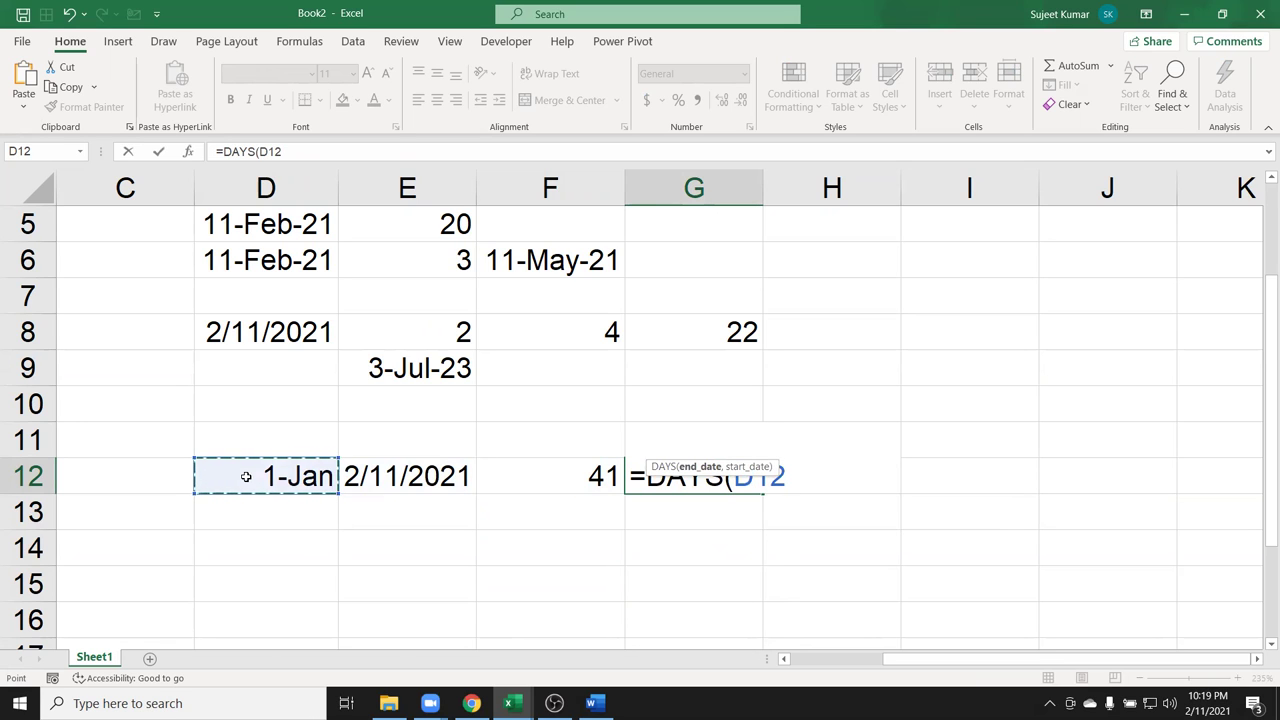
{"action": "key", "text": "Right"}
{"action": "type", "text": ","}
{"action": "key", "text": "Left"}
{"action": "key", "text": "Left"}
{"action": "key", "text": "Left"}
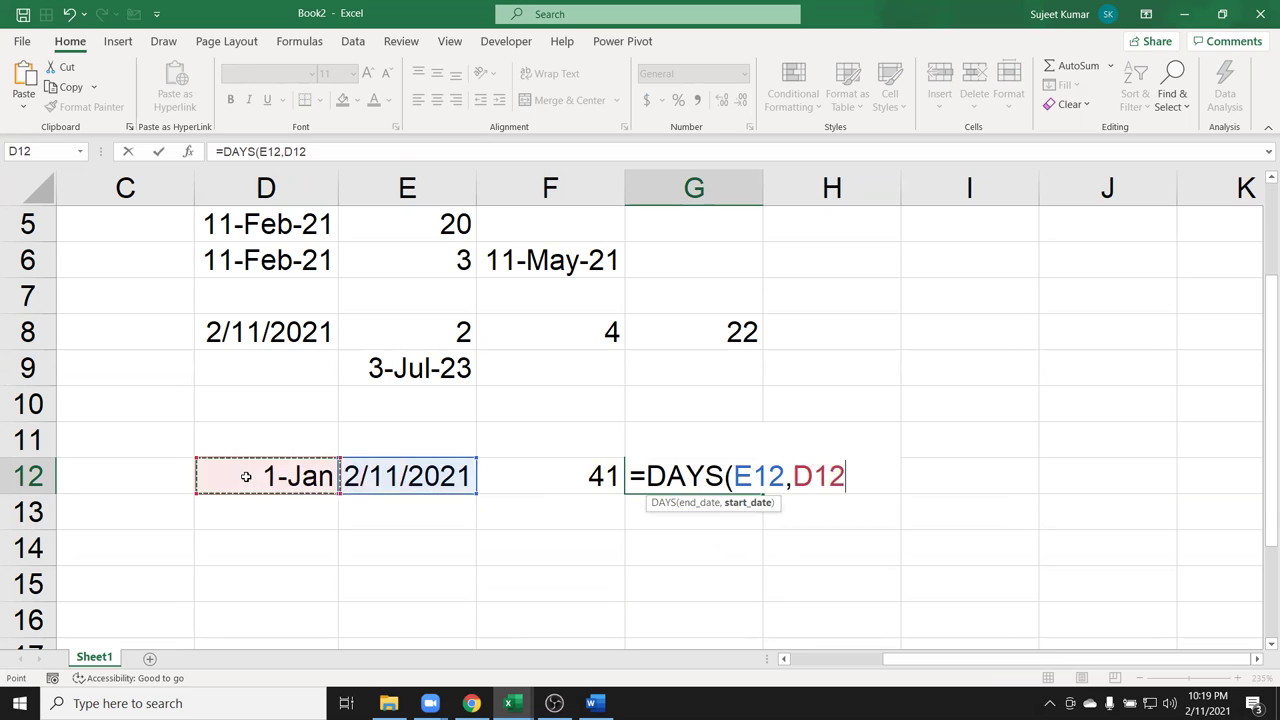
{"action": "key", "text": "Return"}
{"action": "key", "text": "Up"}
{"action": "key", "text": "Right"}
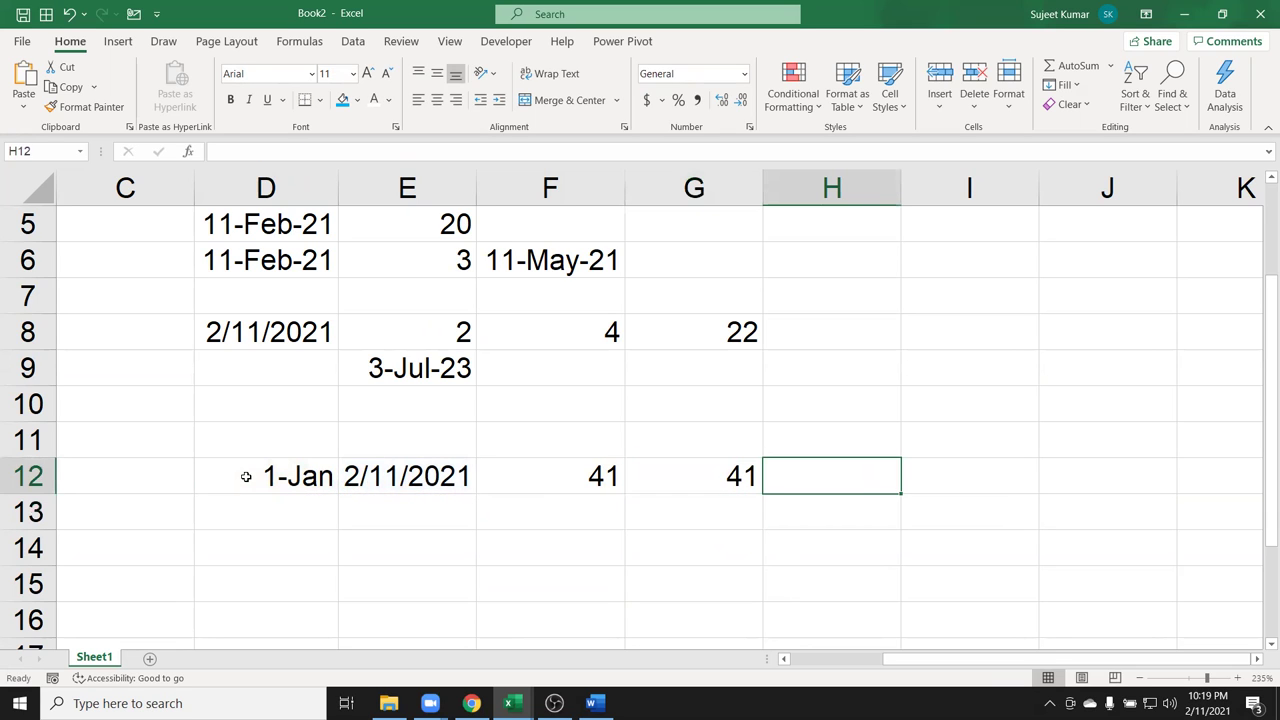
Enter =DAYS360(D12,E12) in H12, returning 40, and check the E12 date.
{"action": "type", "text": "=day"}
{"action": "key", "text": "Down"}
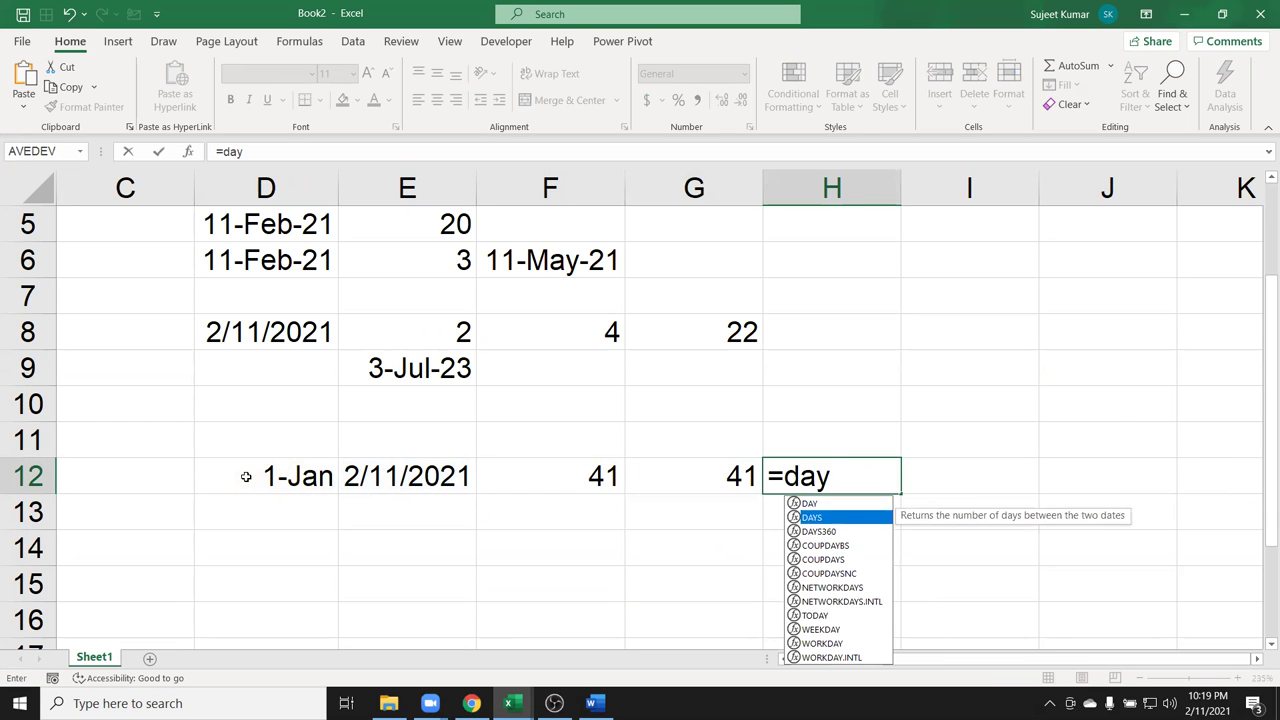
{"action": "key", "text": "Down"}
{"action": "key", "text": "Tab"}
{"action": "key", "text": "Left"}
{"action": "key", "text": "Left"}
{"action": "key", "text": "Left"}
{"action": "key", "text": "Left"}
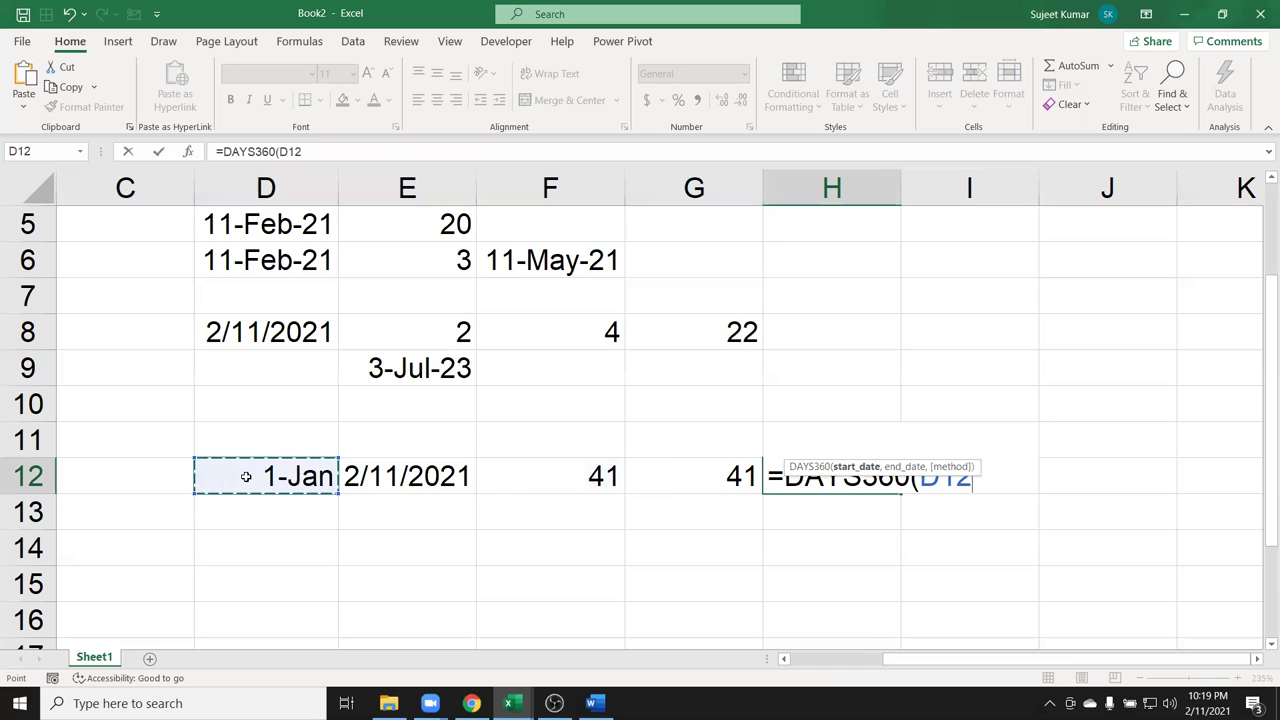
{"action": "type", "text": ","}
{"action": "key", "text": "Left"}
{"action": "key", "text": "Left"}
{"action": "key", "text": "Left"}
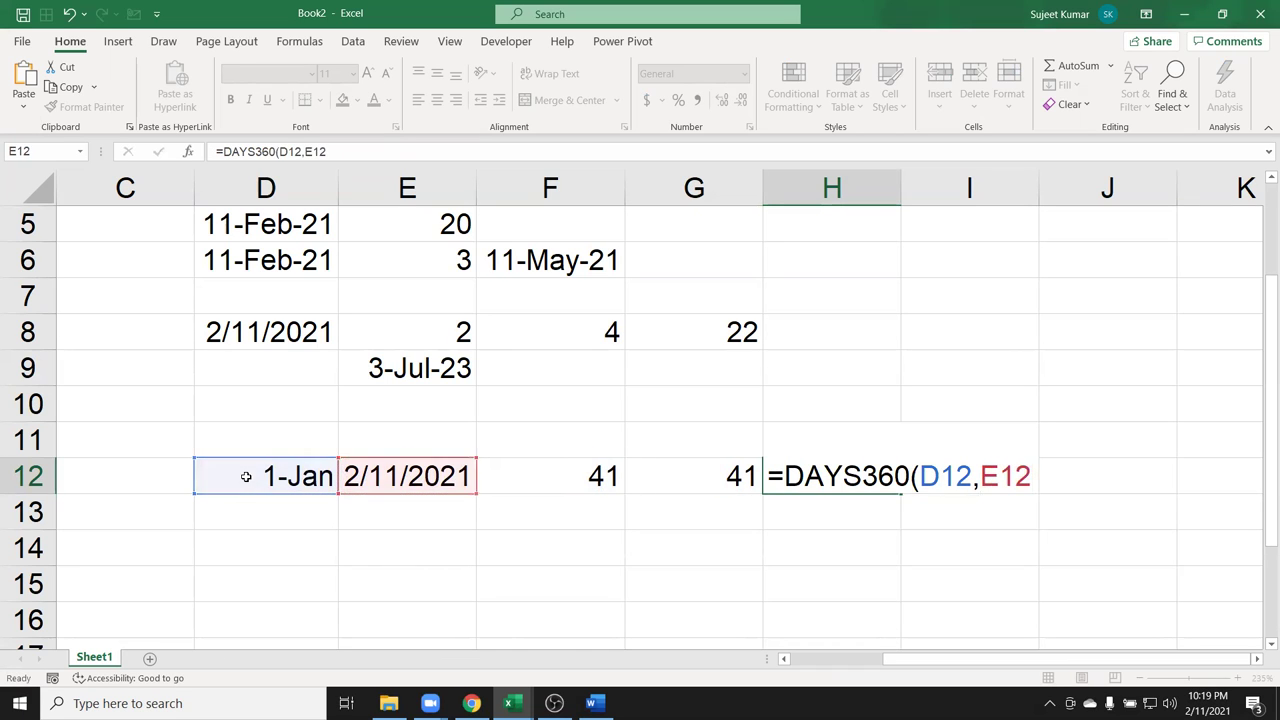
{"action": "key", "text": "Return"}
{"action": "key", "text": "Up"}
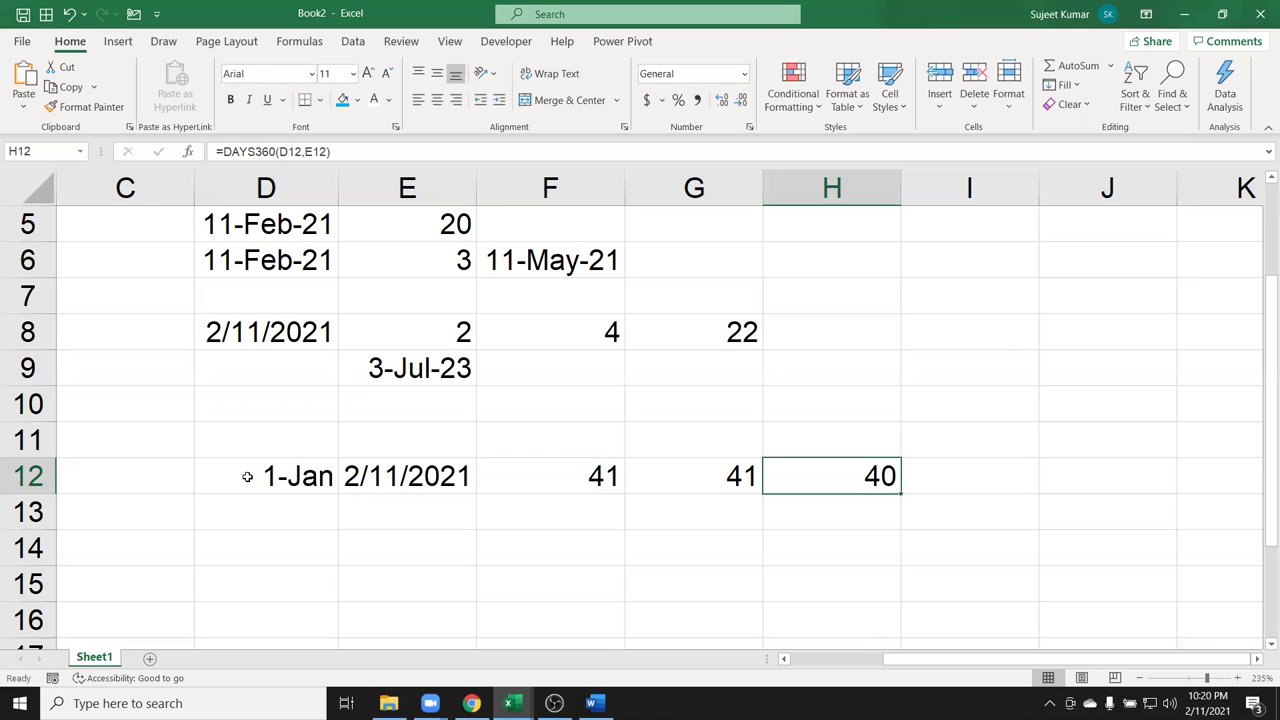
{"action": "left_click", "coordinate": [400, 482]}
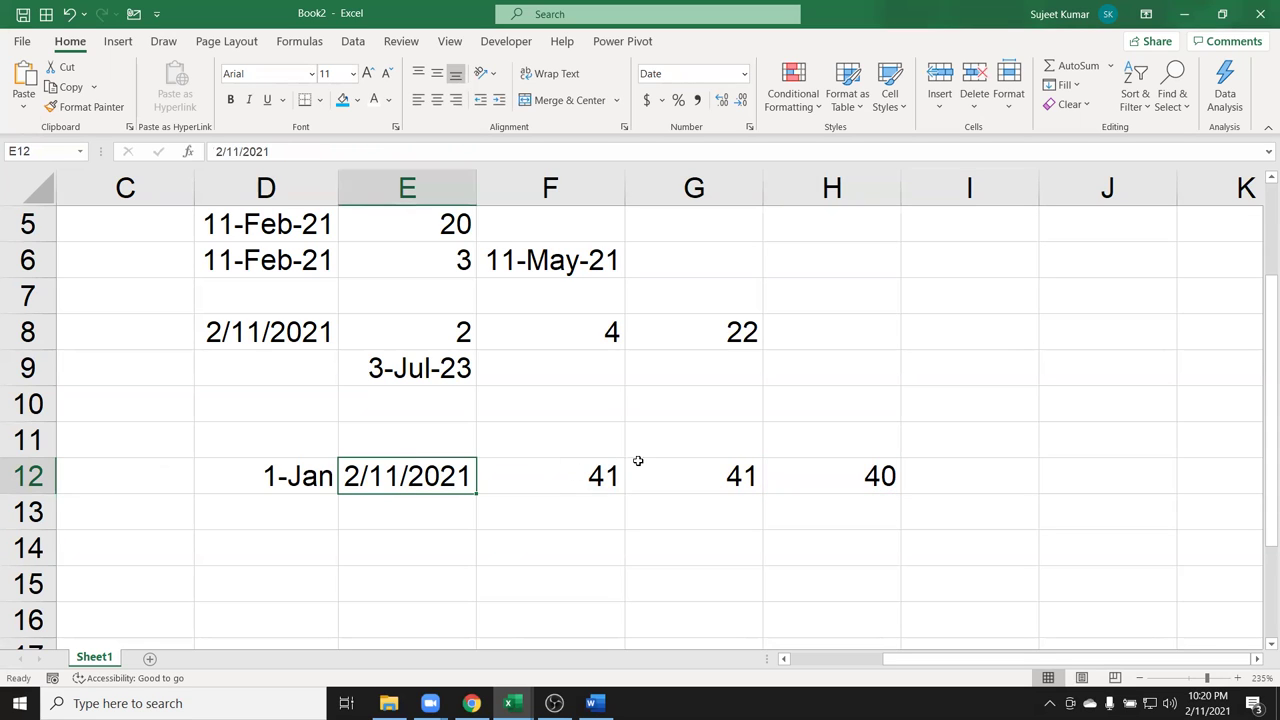
{"action": "left_click", "coordinate": [802, 473]}
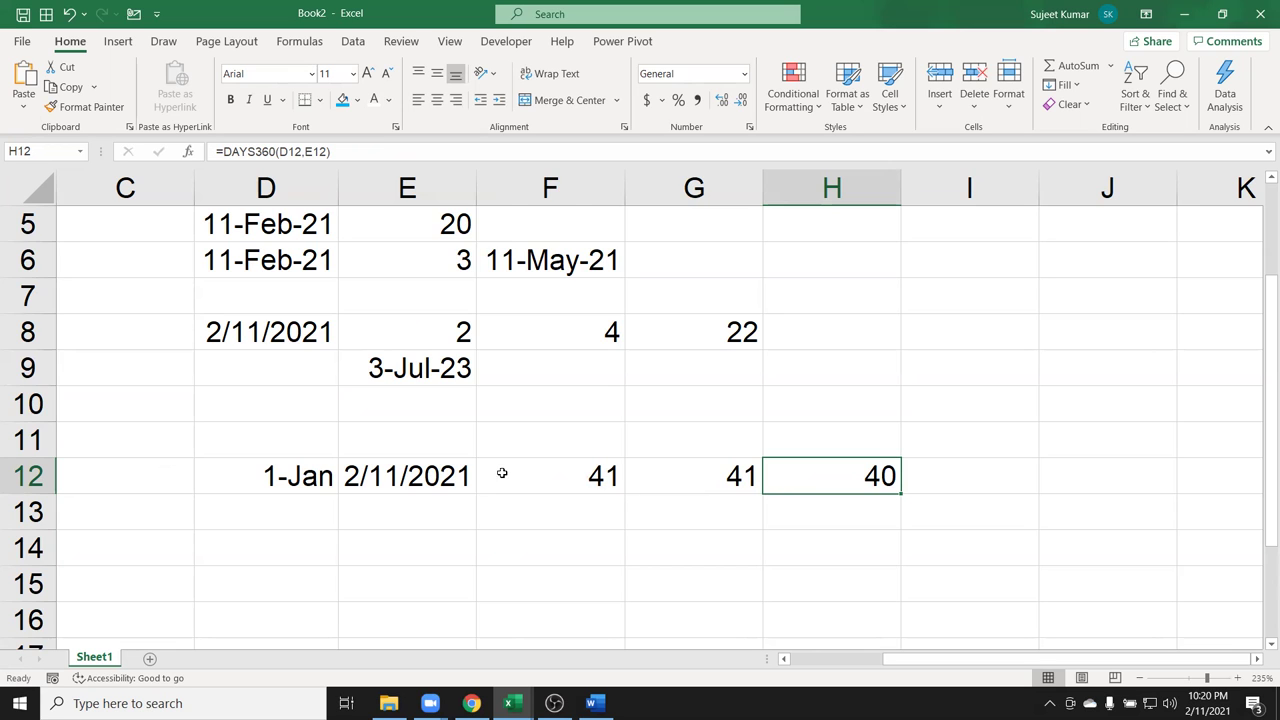
Copy row 12's two dates down into row 13 with Ctrl+D.
{"action": "scroll", "coordinate": [389, 454], "scroll_direction": "down", "scroll_amount": 2}
{"action": "left_click_drag", "start_coordinate": [287, 265], "coordinate": [386, 285]}
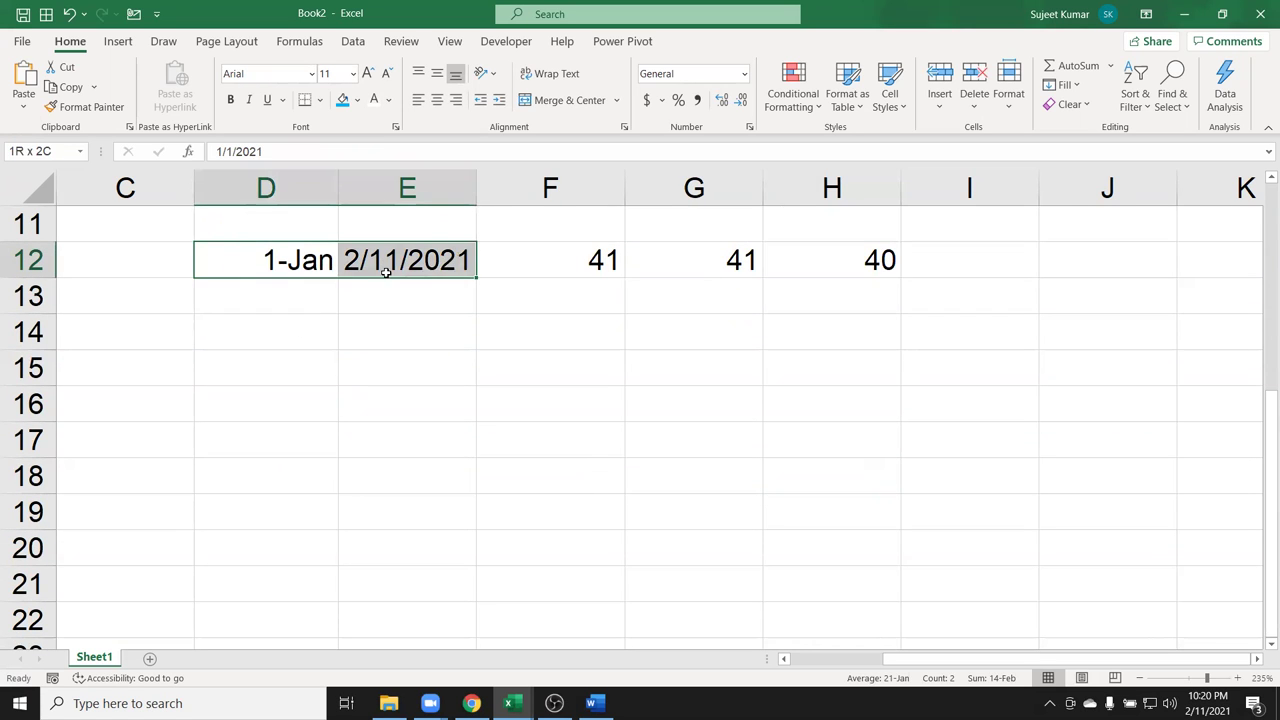
{"action": "key", "text": "ctrl+d"}
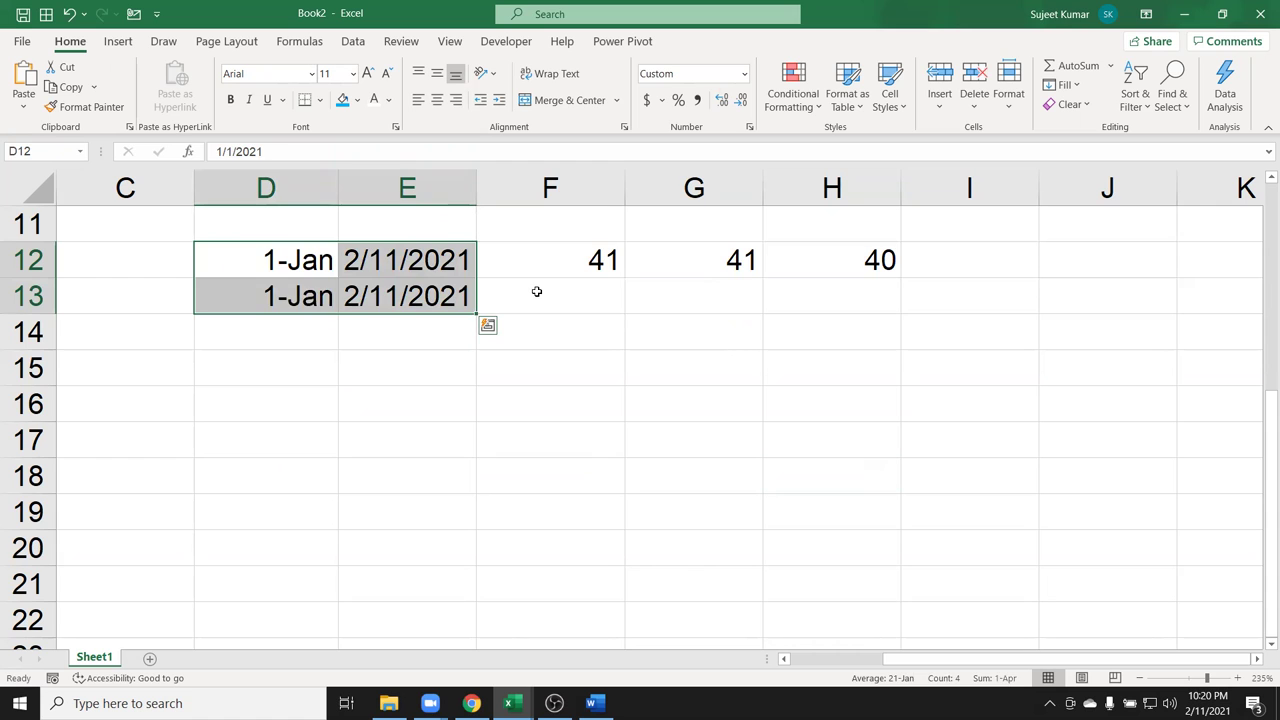
{"action": "left_click", "coordinate": [537, 295]}
{"action": "scroll", "coordinate": [550, 350], "scroll_direction": "up", "scroll_amount": 3}
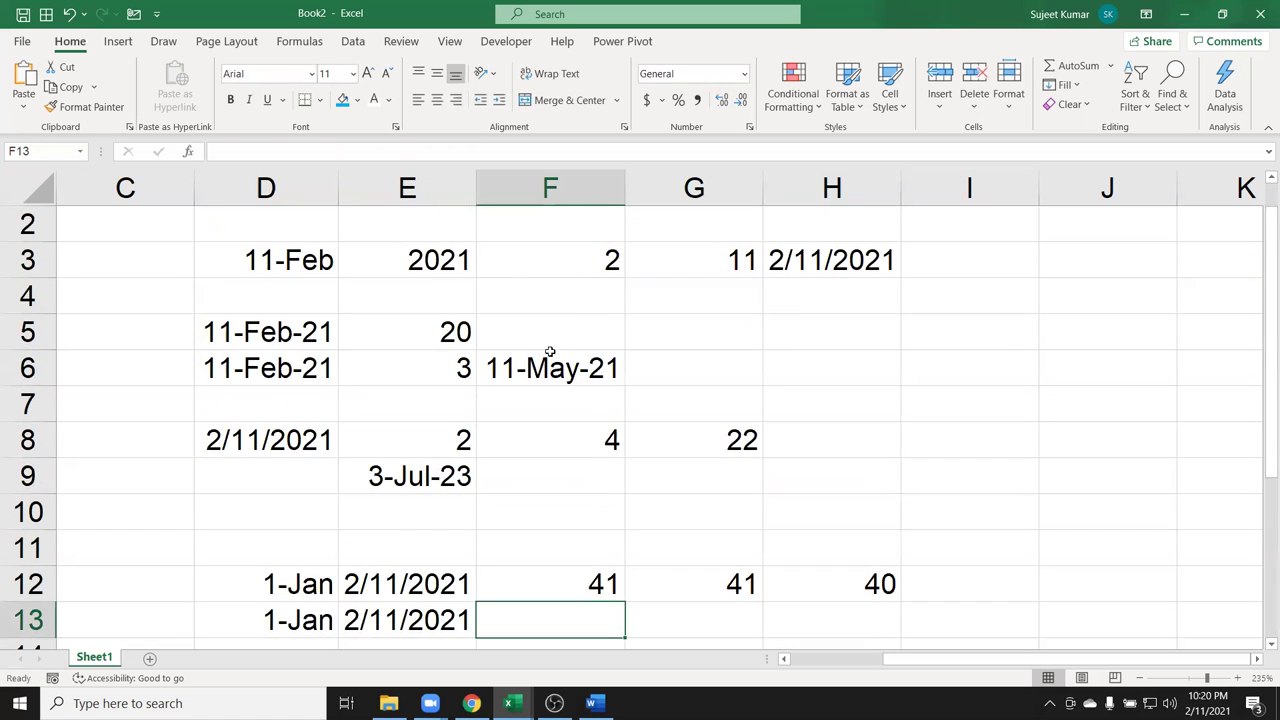
{"action": "scroll", "coordinate": [550, 352], "scroll_direction": "down", "scroll_amount": 2}
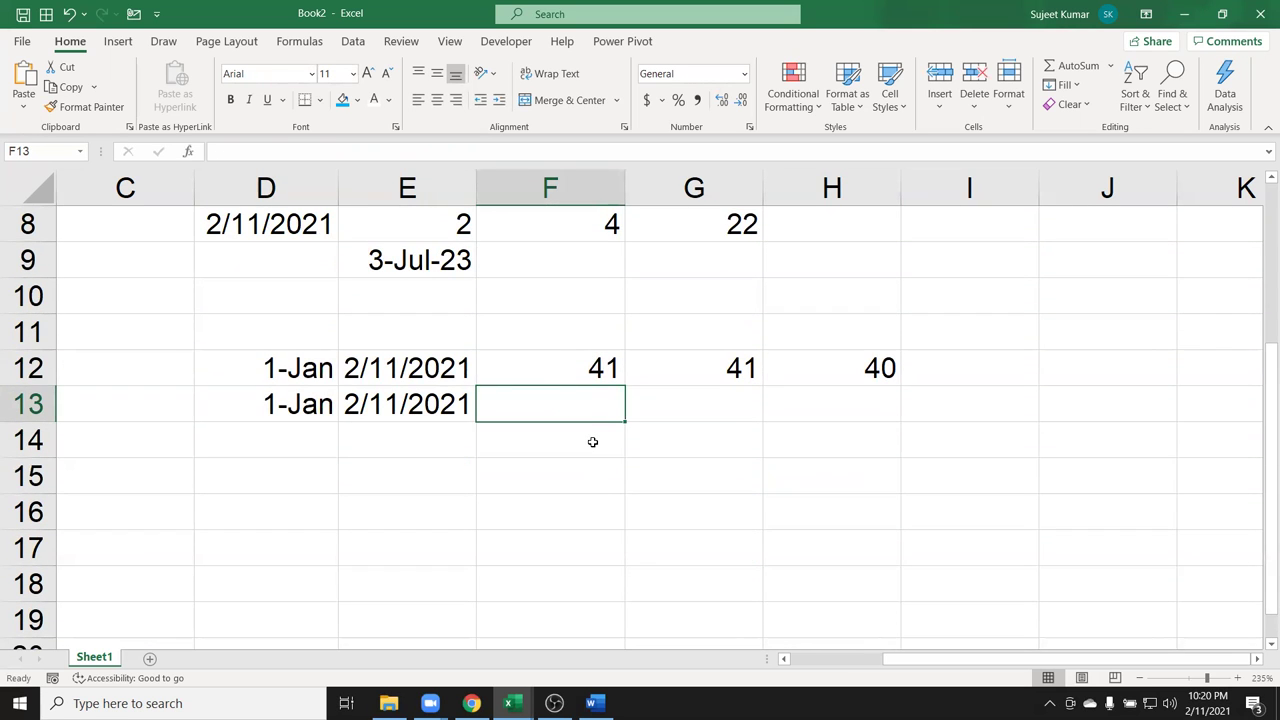
{"action": "type", "text": "="}
{"action": "key", "text": "Escape"}
Enter the holiday dates 14-Jan in I9 and 26-Jan in I10.
{"action": "left_click", "coordinate": [970, 259]}
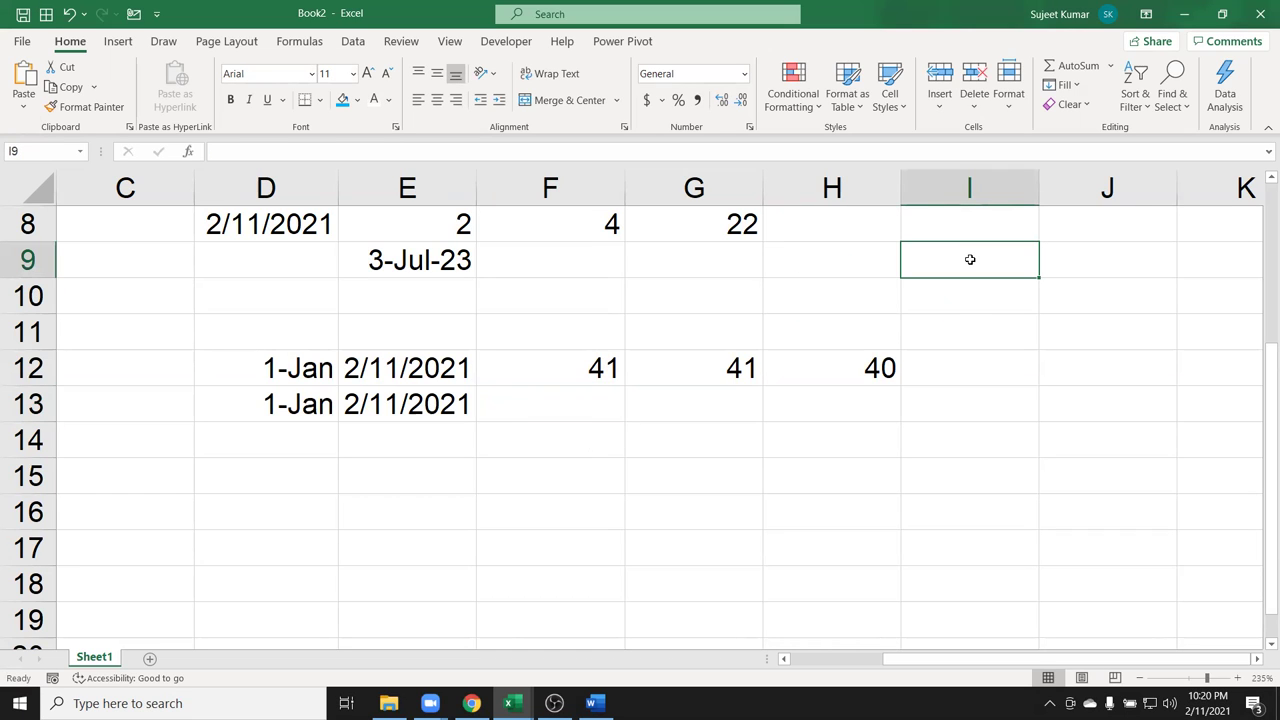
{"action": "type", "text": "1/1"}
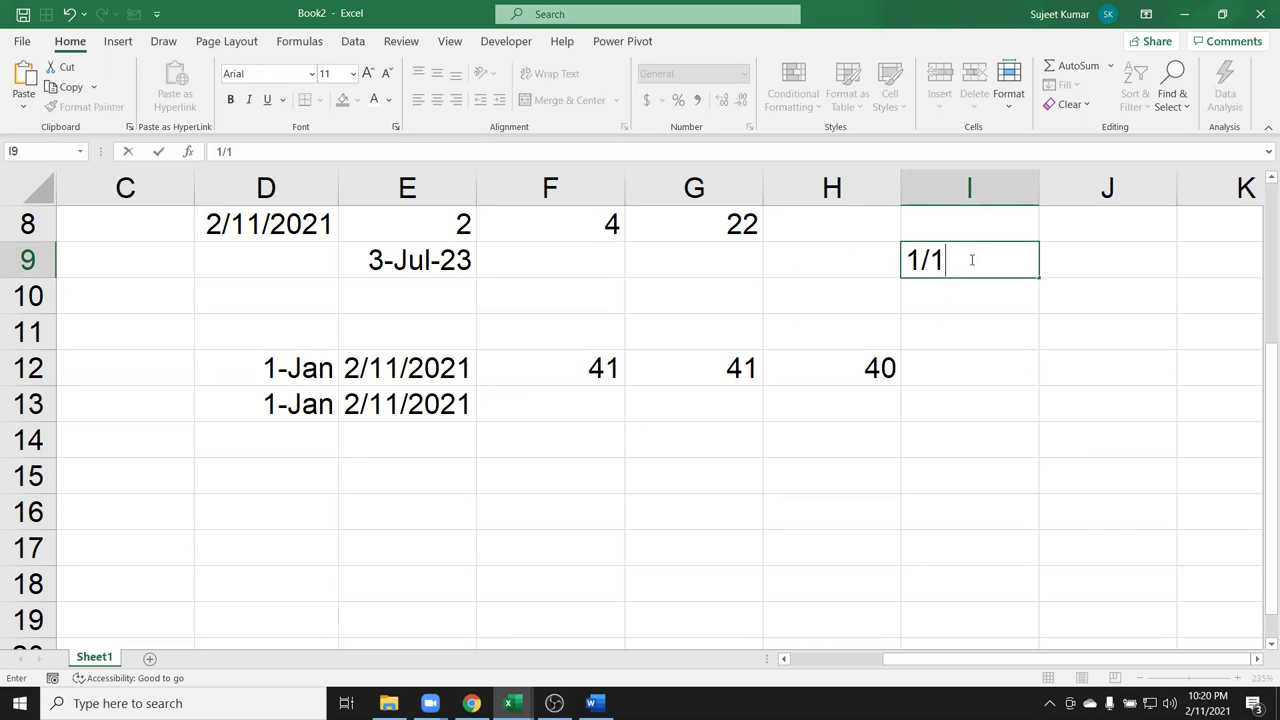
{"action": "type", "text": "4"}
{"action": "key", "text": "Return"}
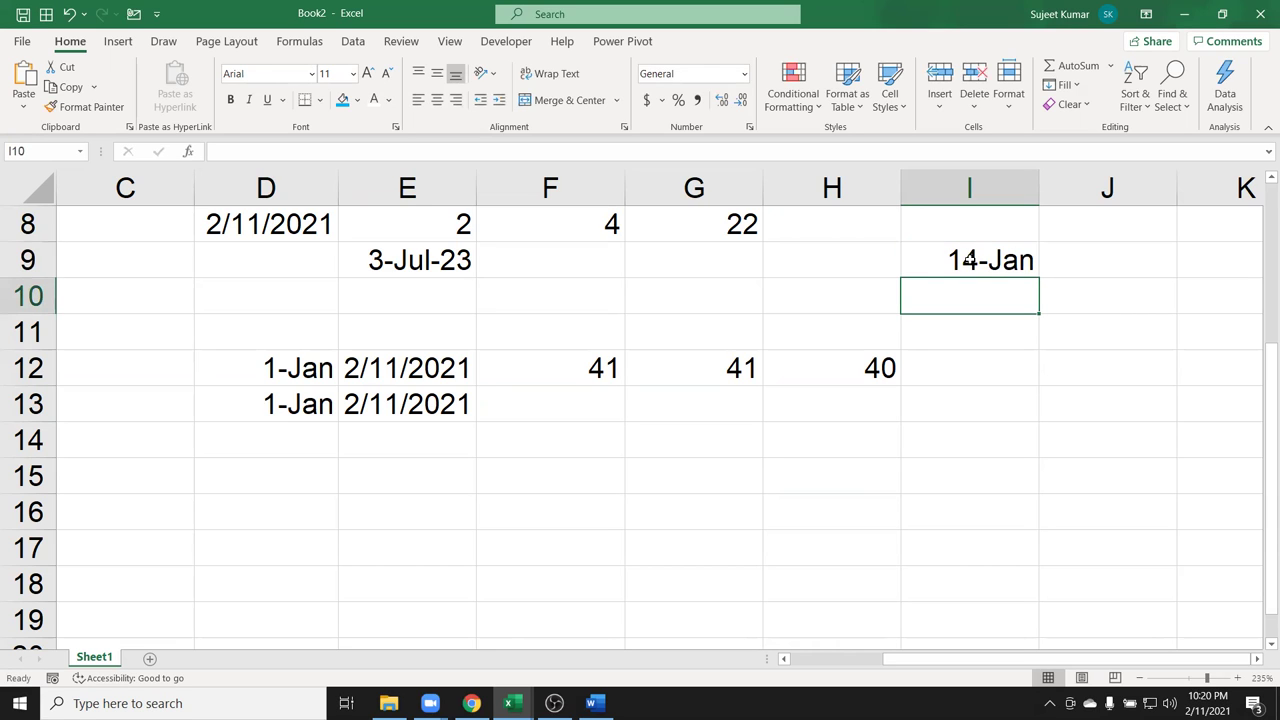
{"action": "type", "text": "1/26"}
{"action": "key", "text": "Return"}
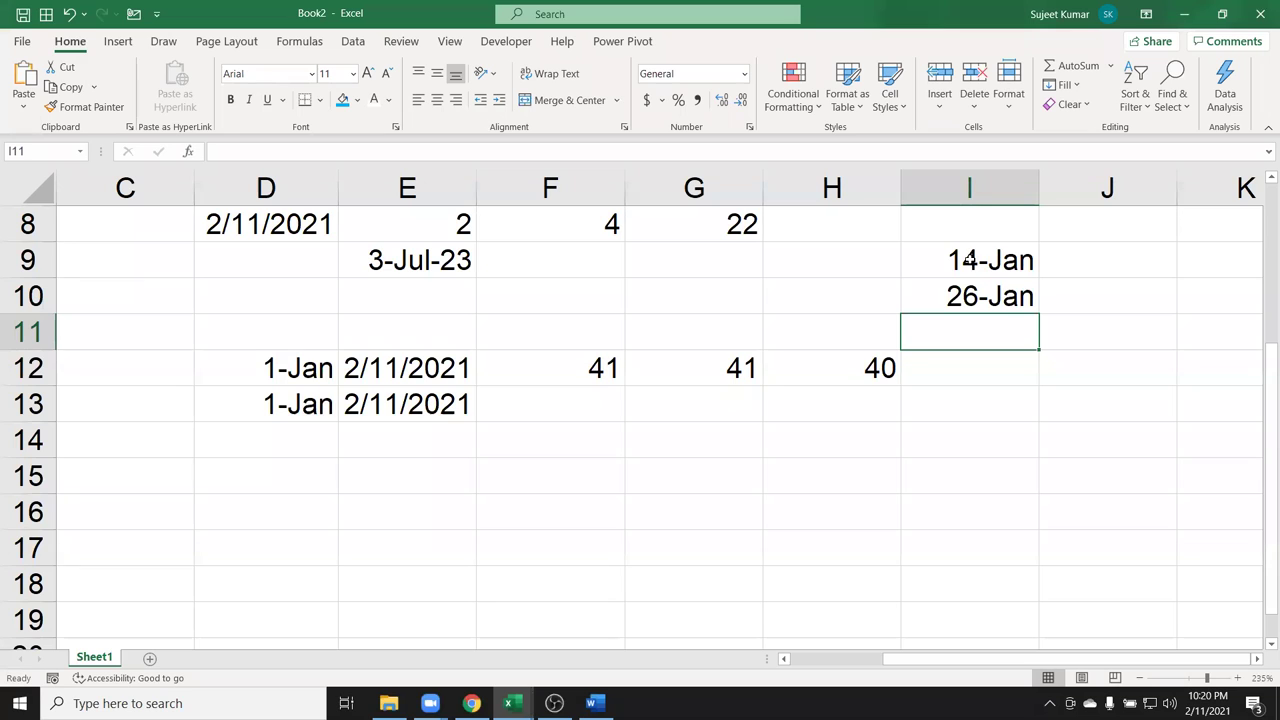
Add 3-Feb in I11 and 15-Aug in I12.
{"action": "type", "text": "2/3"}
{"action": "key", "text": "Return"}
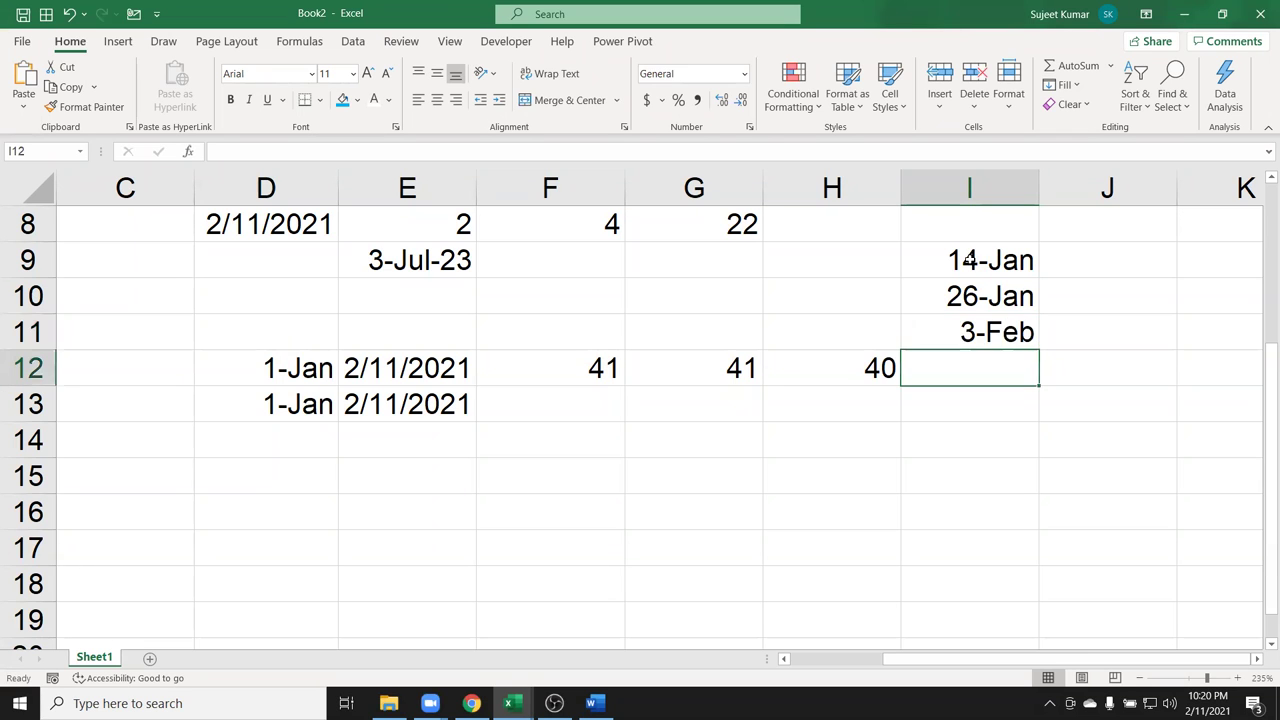
{"action": "key", "text": "Up"}
{"action": "key", "text": "Down"}
{"action": "type", "text": "8/1"}
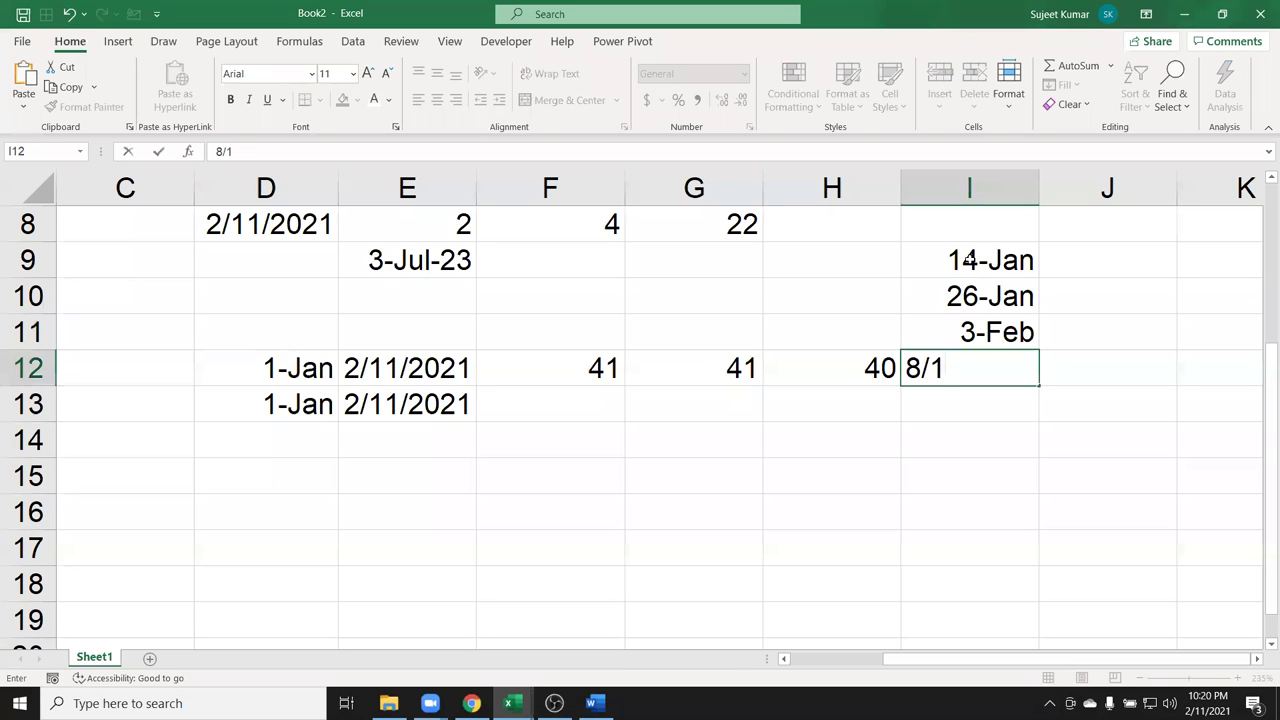
{"action": "type", "text": "5"}
{"action": "key", "text": "Return"}
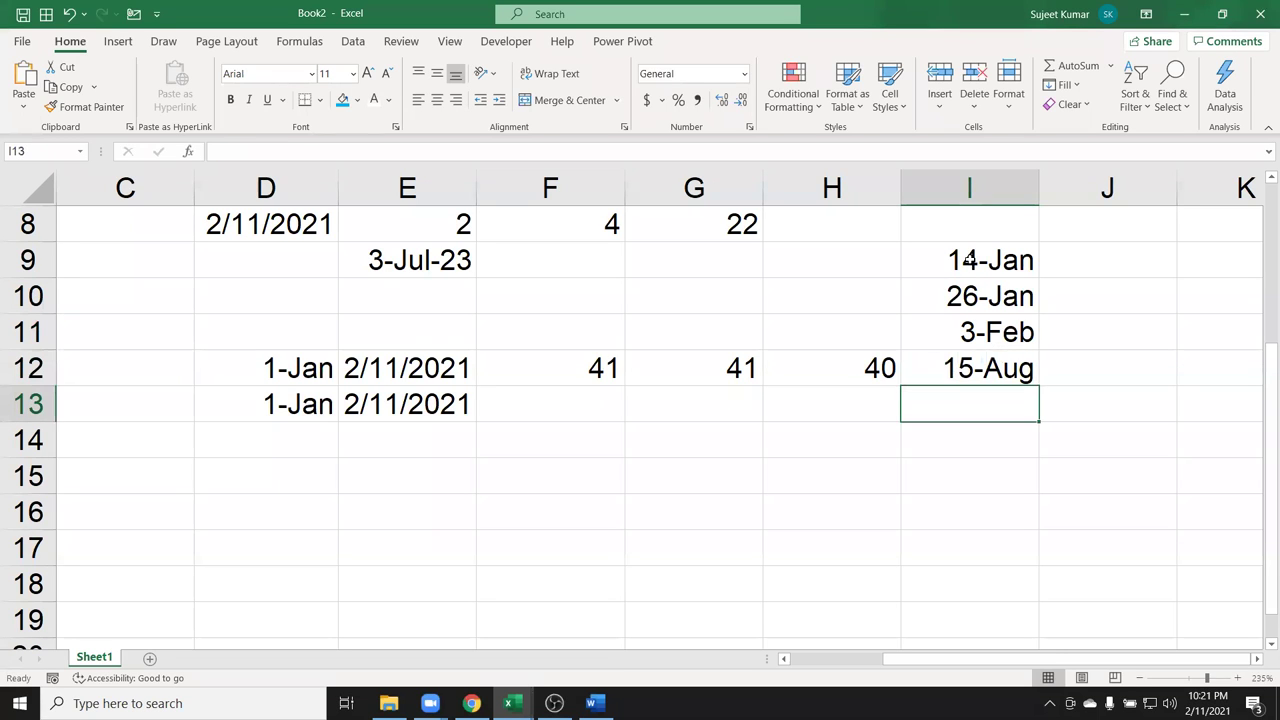
{"action": "left_click", "coordinate": [446, 436]}
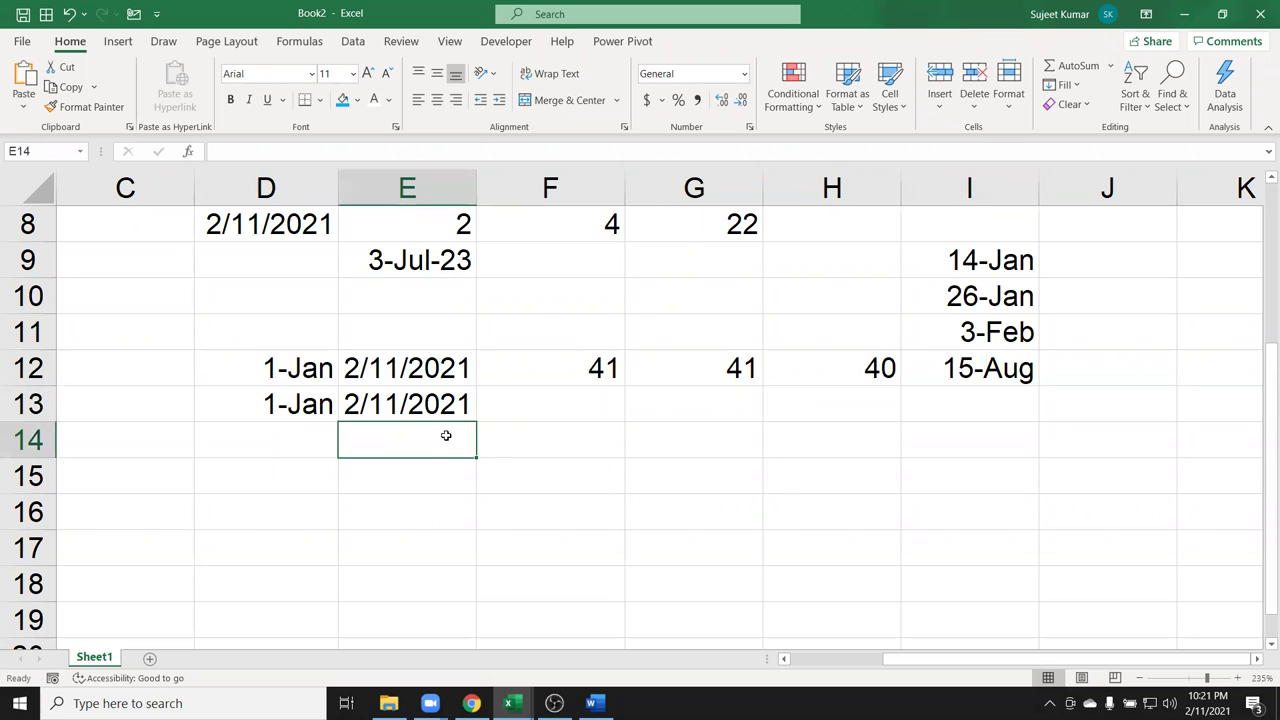
Enter =NETWORKDAYS(D13,E13,I9:I12) in F13, returning 27 working days.
{"action": "left_click", "coordinate": [505, 408]}
{"action": "type", "text": "="}
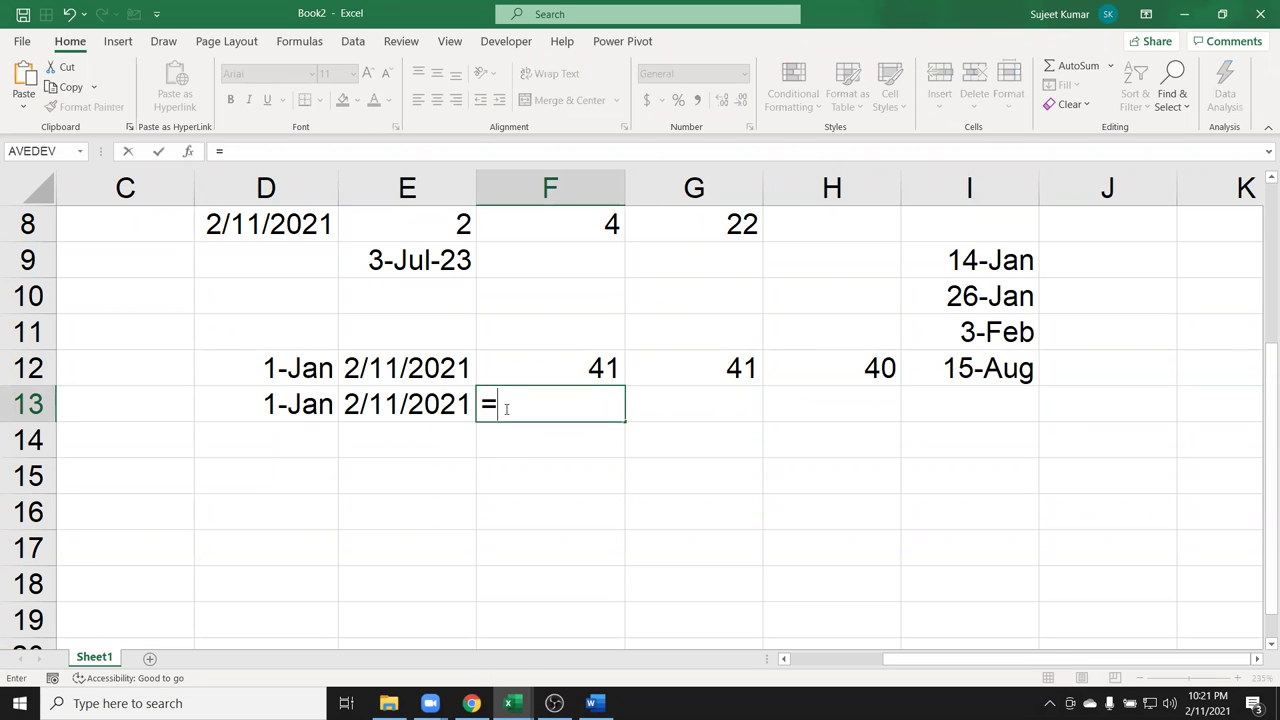
{"action": "type", "text": "net"}
{"action": "key", "text": "Tab"}
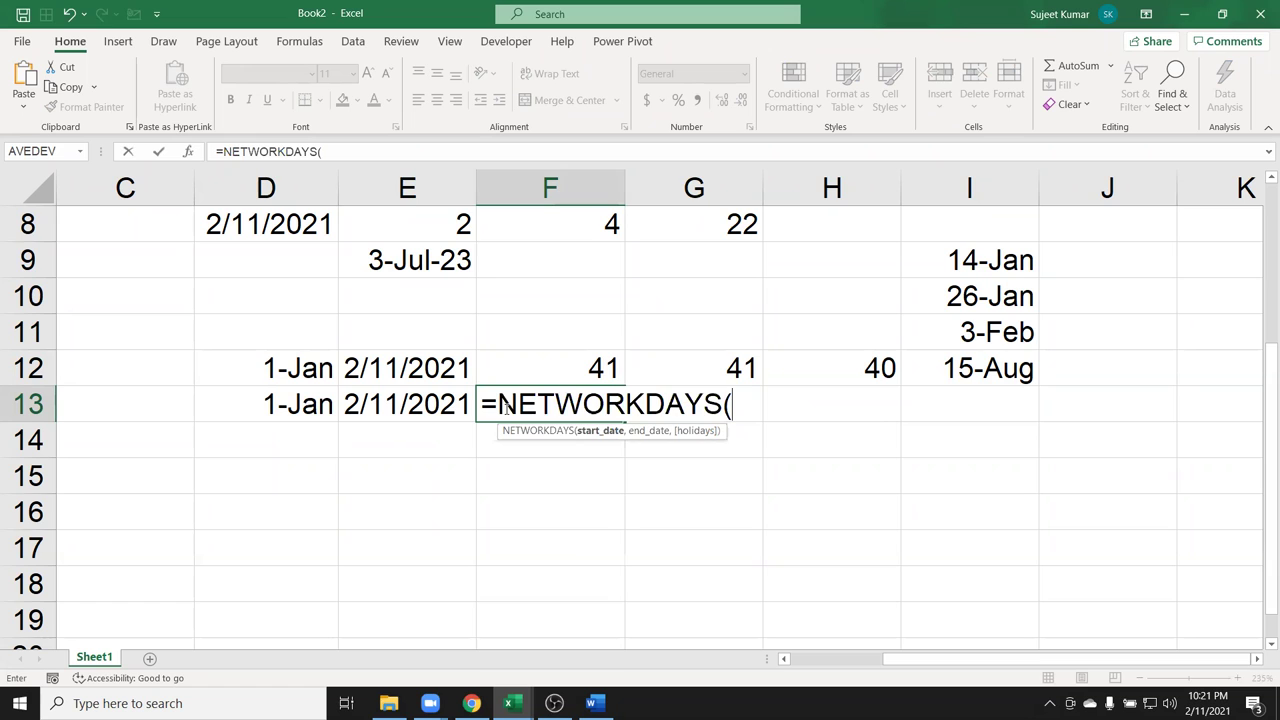
{"action": "left_click", "coordinate": [252, 413]}
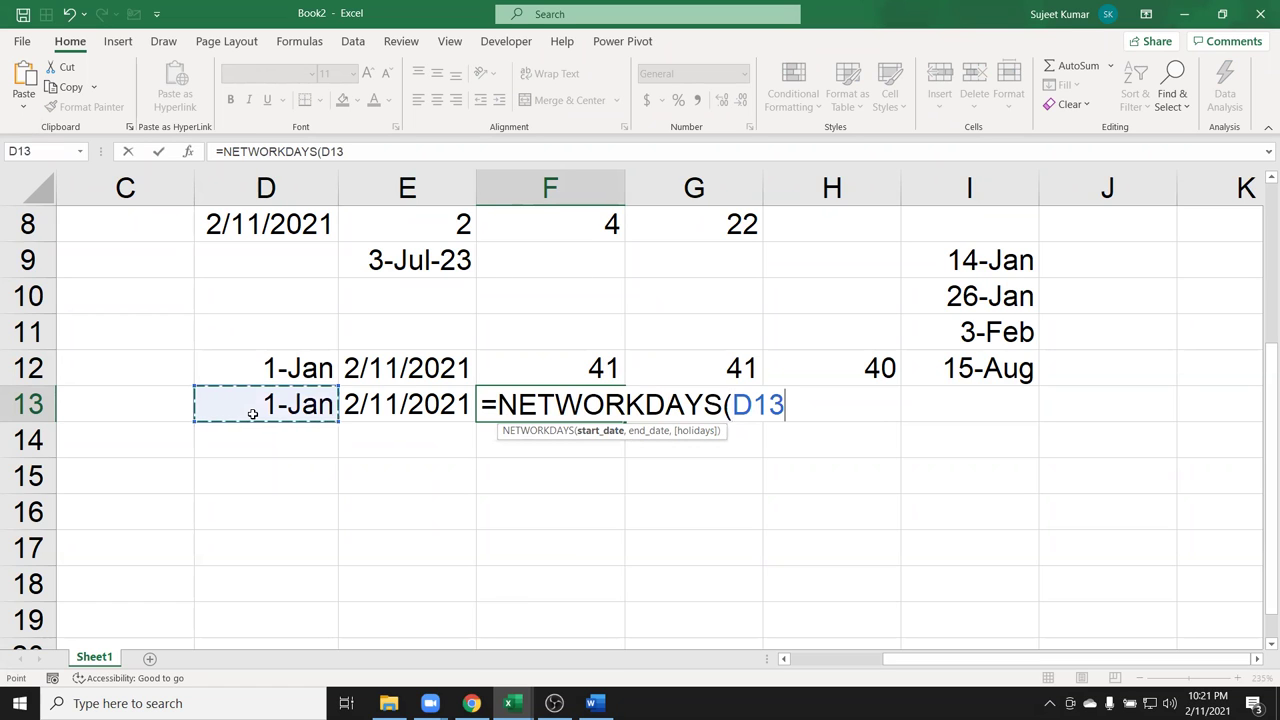
{"action": "type", "text": ","}
{"action": "left_click", "coordinate": [400, 416]}
{"action": "type", "text": ","}
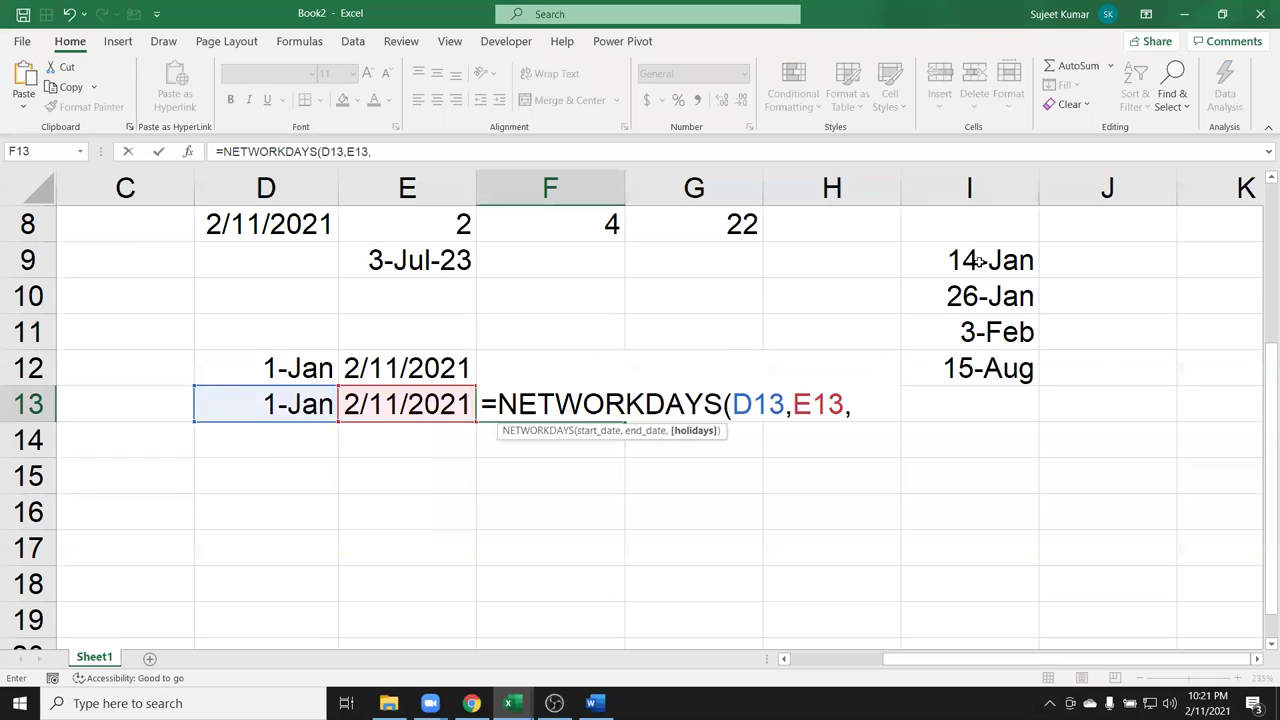
{"action": "left_click", "coordinate": [980, 262]}
{"action": "left_click_drag", "start_coordinate": [980, 262], "coordinate": [992, 366]}
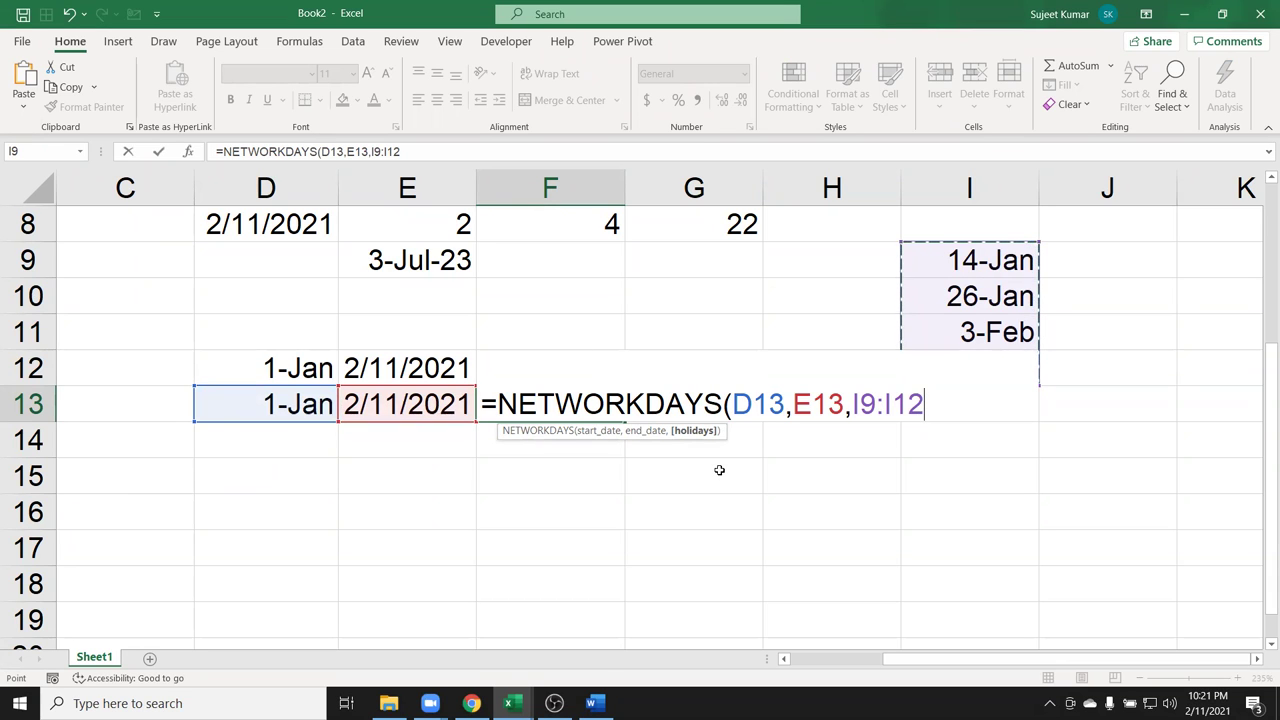
{"action": "key", "text": "Return"}
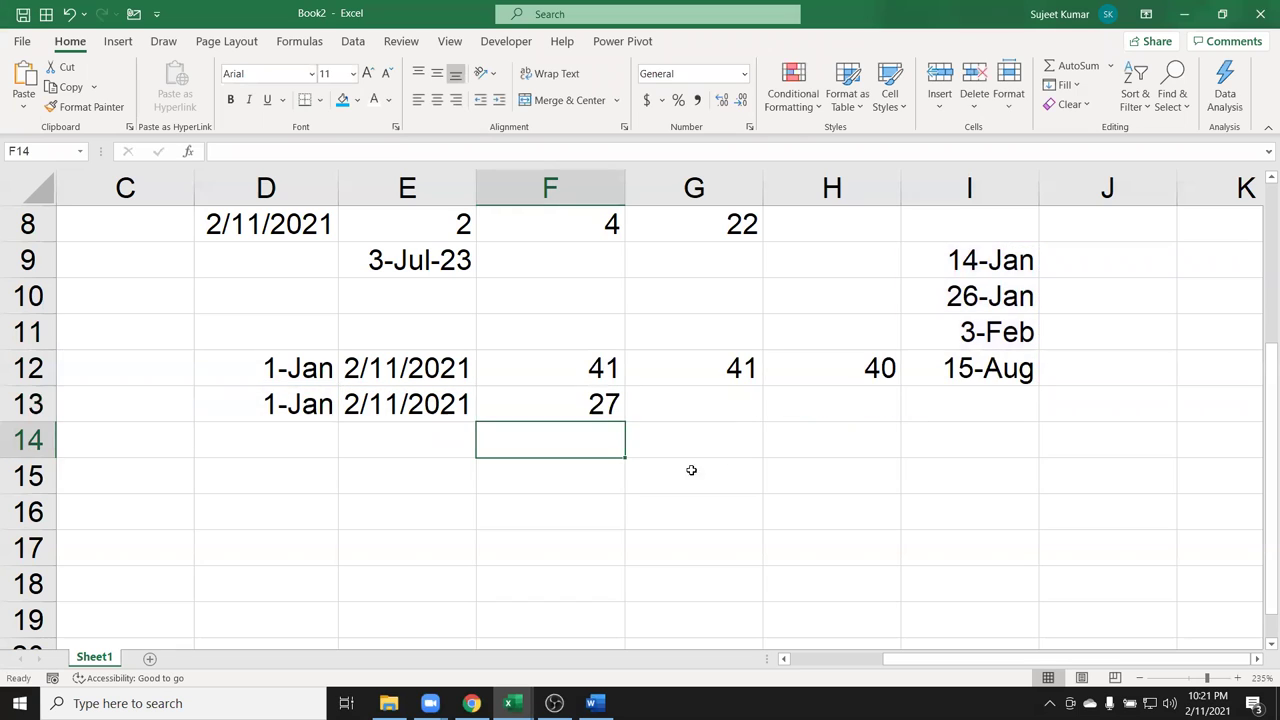
{"action": "left_click", "coordinate": [607, 399]}
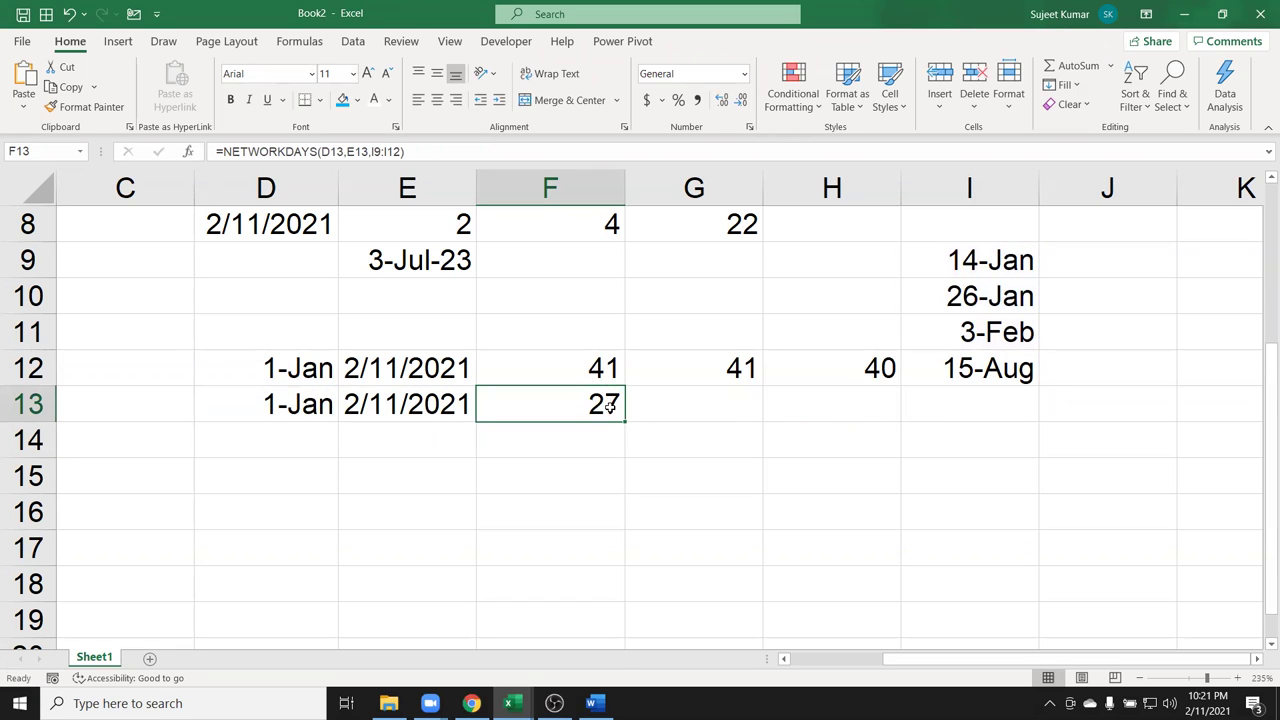
{"action": "left_click_drag", "start_coordinate": [1004, 392], "coordinate": [972, 258]}
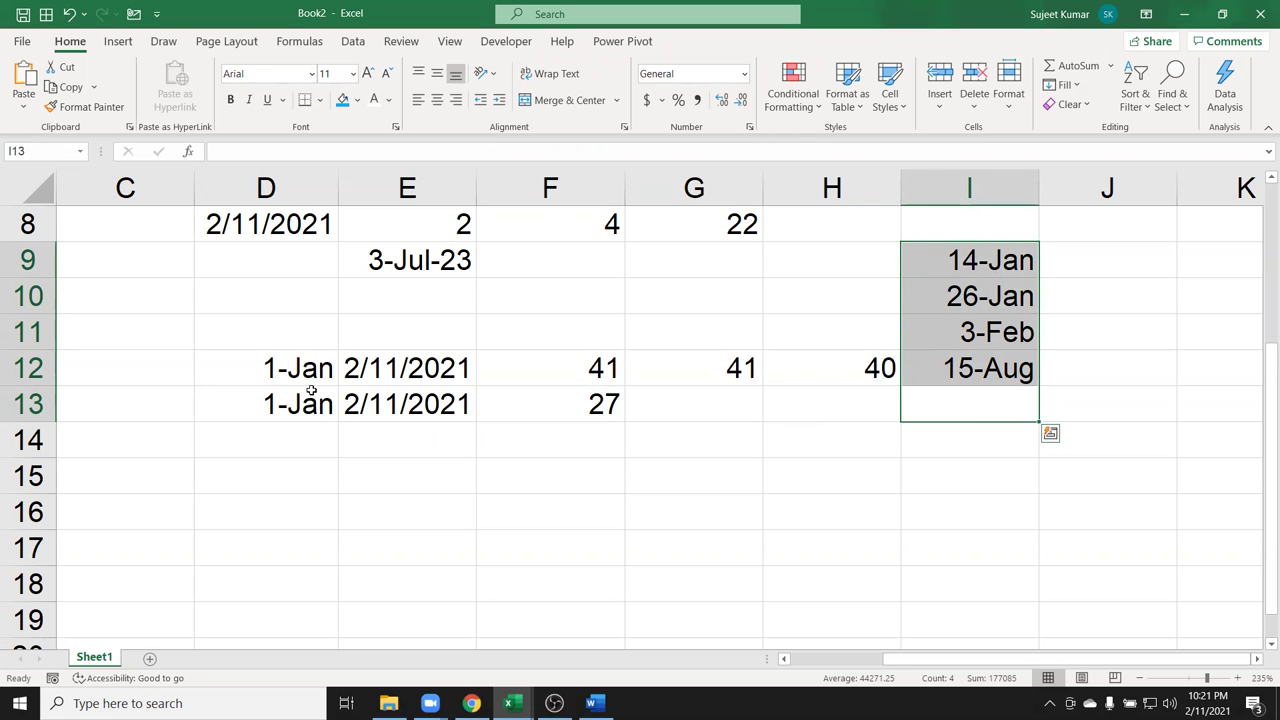
{"action": "left_click_drag", "start_coordinate": [310, 392], "coordinate": [383, 429]}
Copy the dates into row 14 and start NETWORKDAYS.INTL in F14 with D14 and E14.
{"action": "key", "text": "ctrl+d"}
{"action": "left_click", "coordinate": [562, 445]}
{"action": "type", "text": "="}
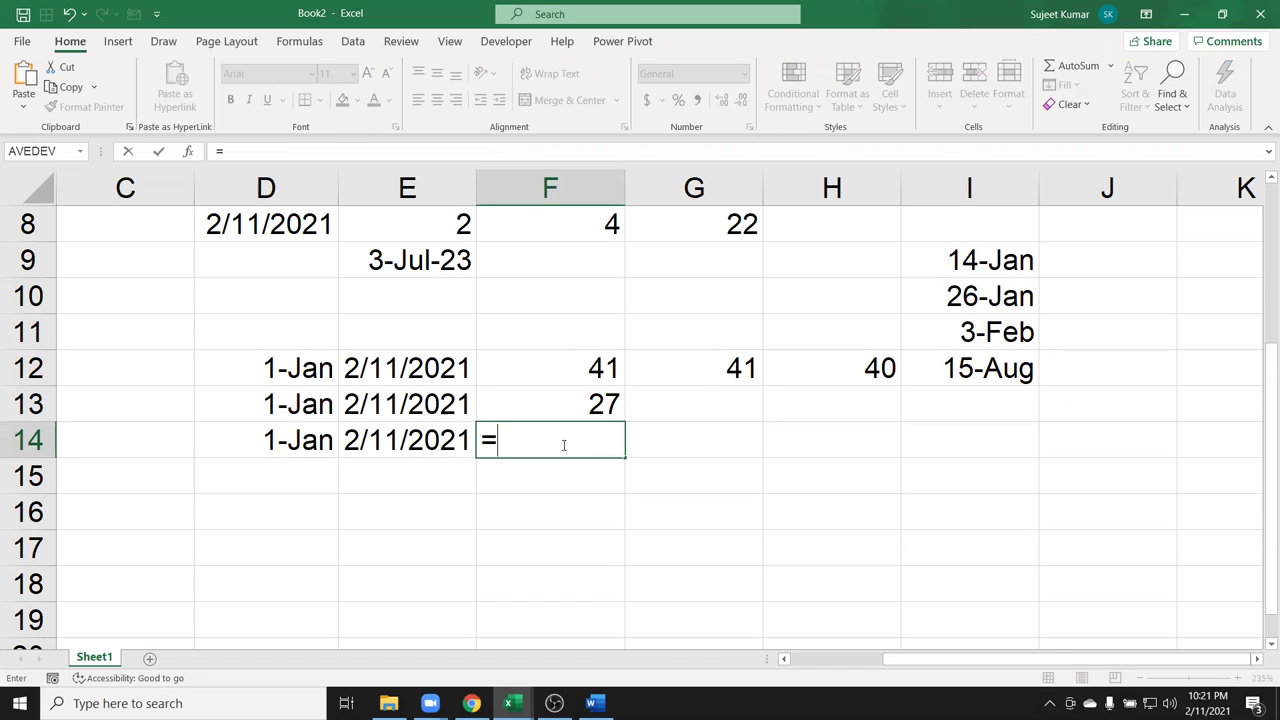
{"action": "type", "text": "net"}
{"action": "key", "text": "Down"}
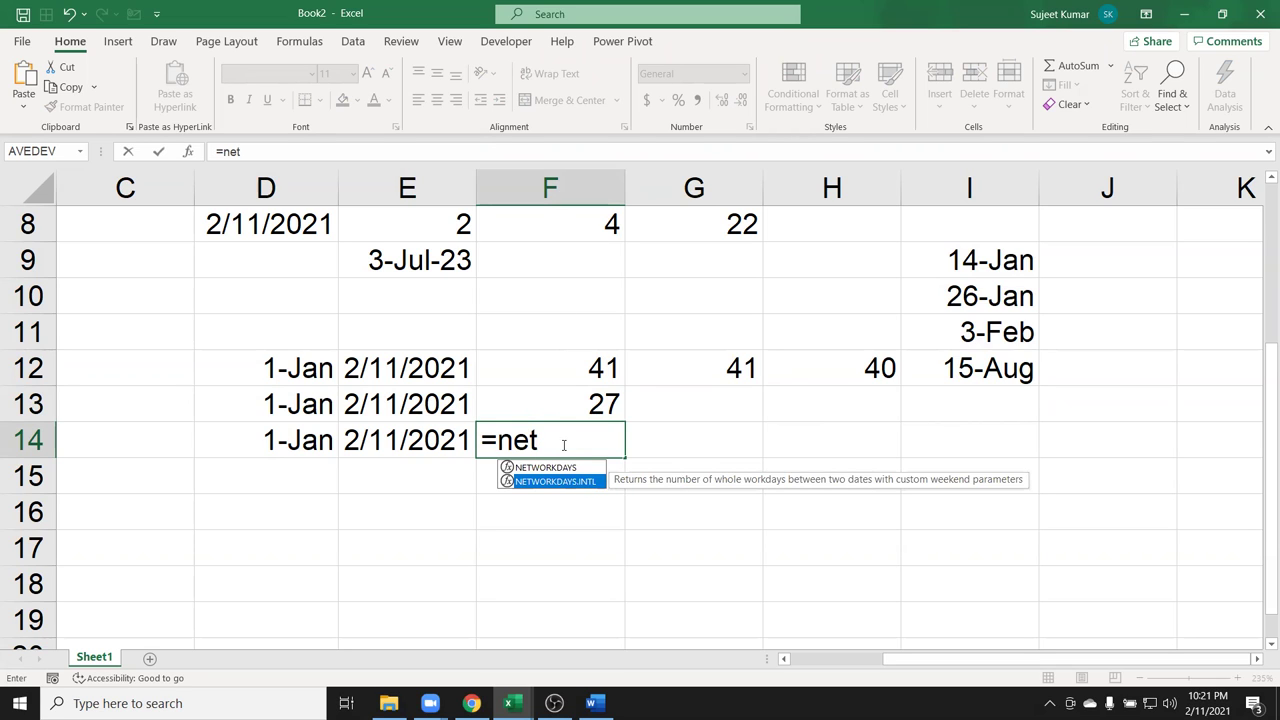
{"action": "key", "text": "Tab"}
{"action": "key", "text": "Left"}
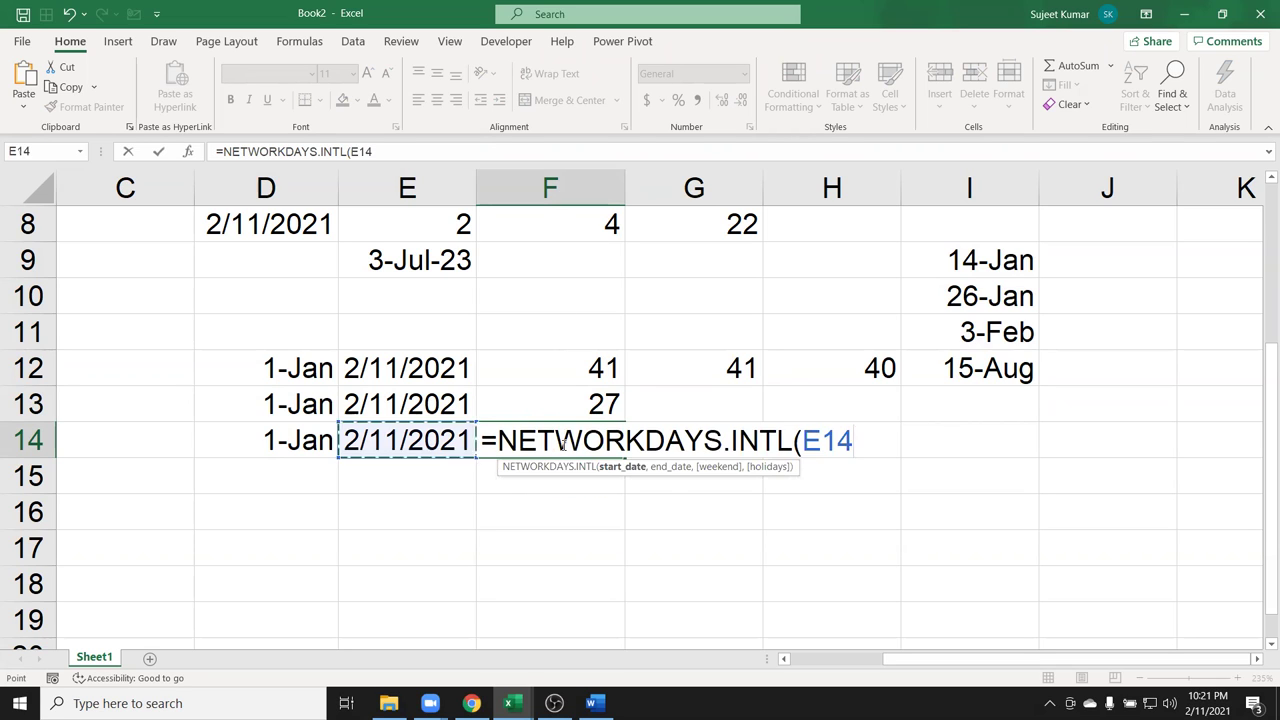
{"action": "key", "text": "Left"}
{"action": "type", "text": ","}
{"action": "key", "text": "Left"}
{"action": "key", "text": "Left"}
{"action": "key", "text": "Right"}
{"action": "type", "text": ","}
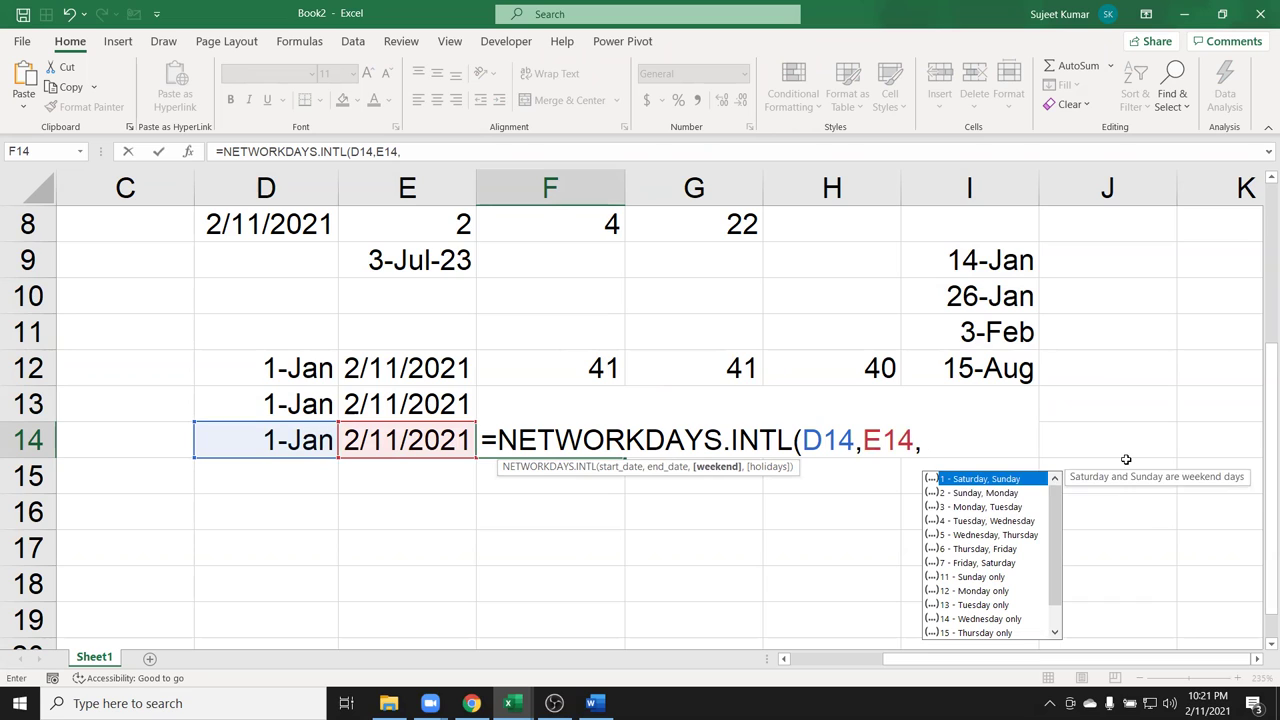
Use weekend code 11 (Sunday only) and holidays I9:I12, giving 33 workdays.
{"action": "key", "text": "Down"}
{"action": "key", "text": "Down"}
{"action": "key", "text": "Down"}
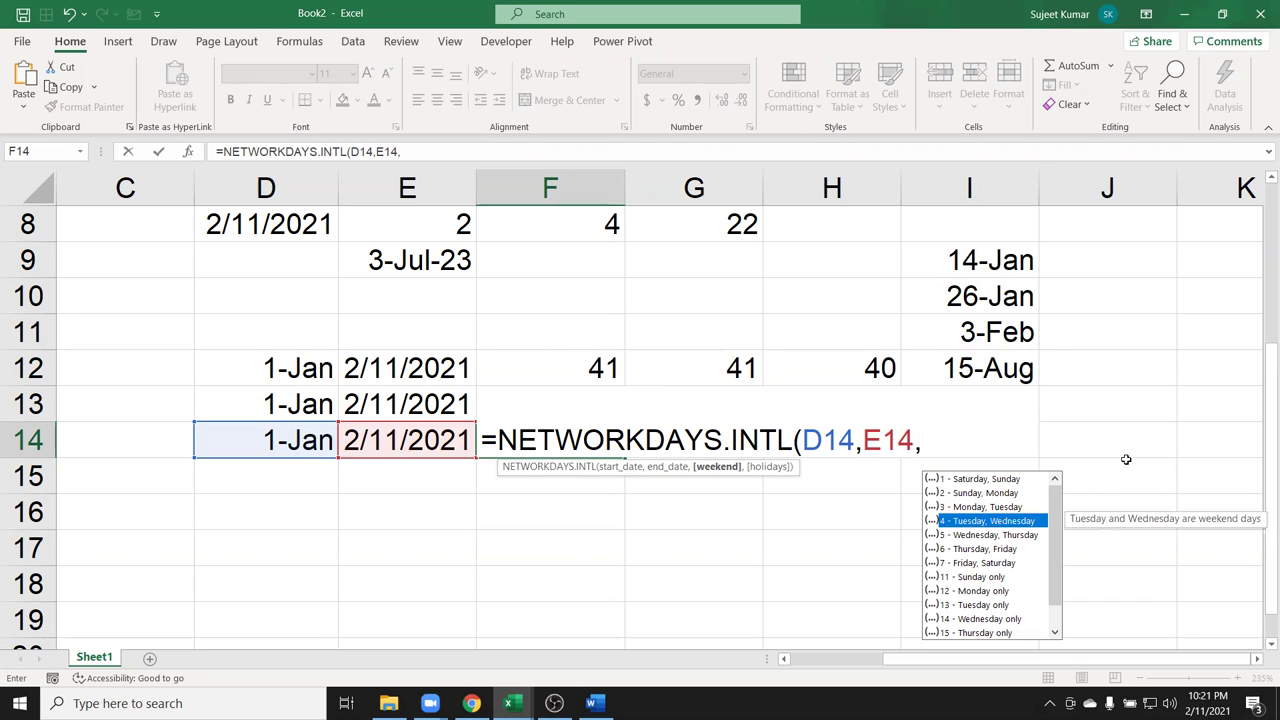
{"action": "key", "text": "Down"}
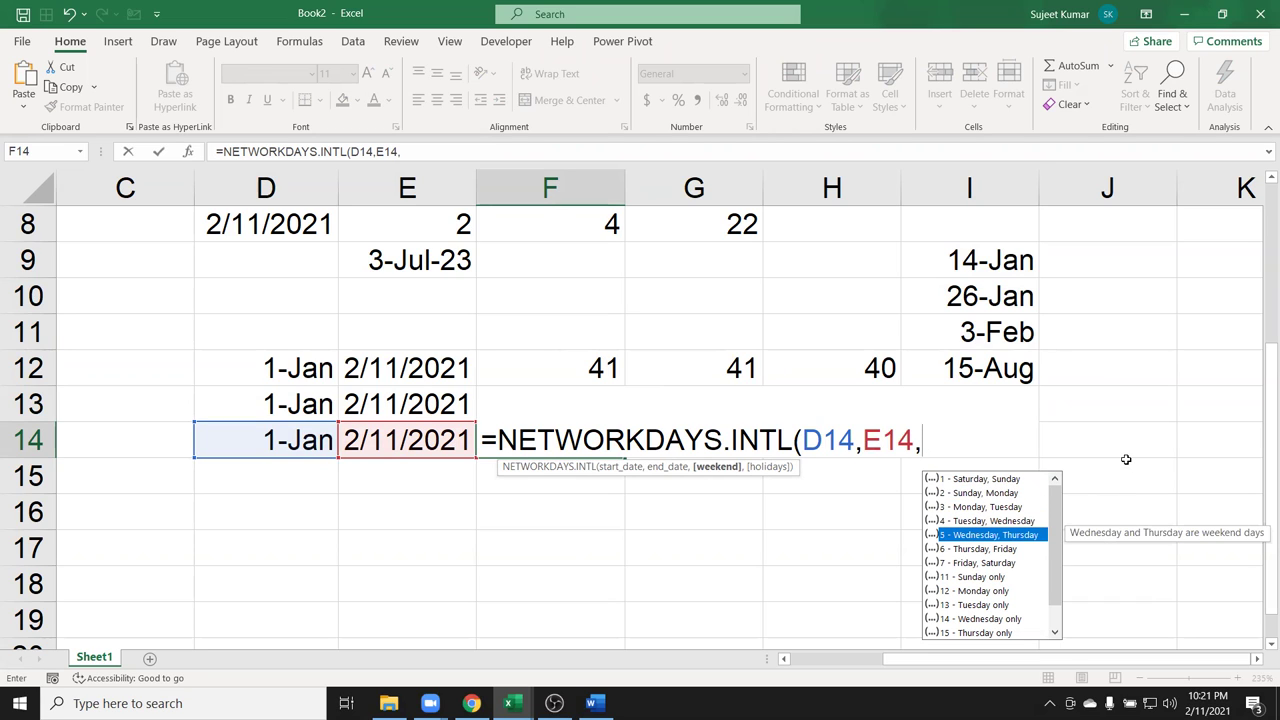
{"action": "key", "text": "Down"}
{"action": "key", "text": "Down"}
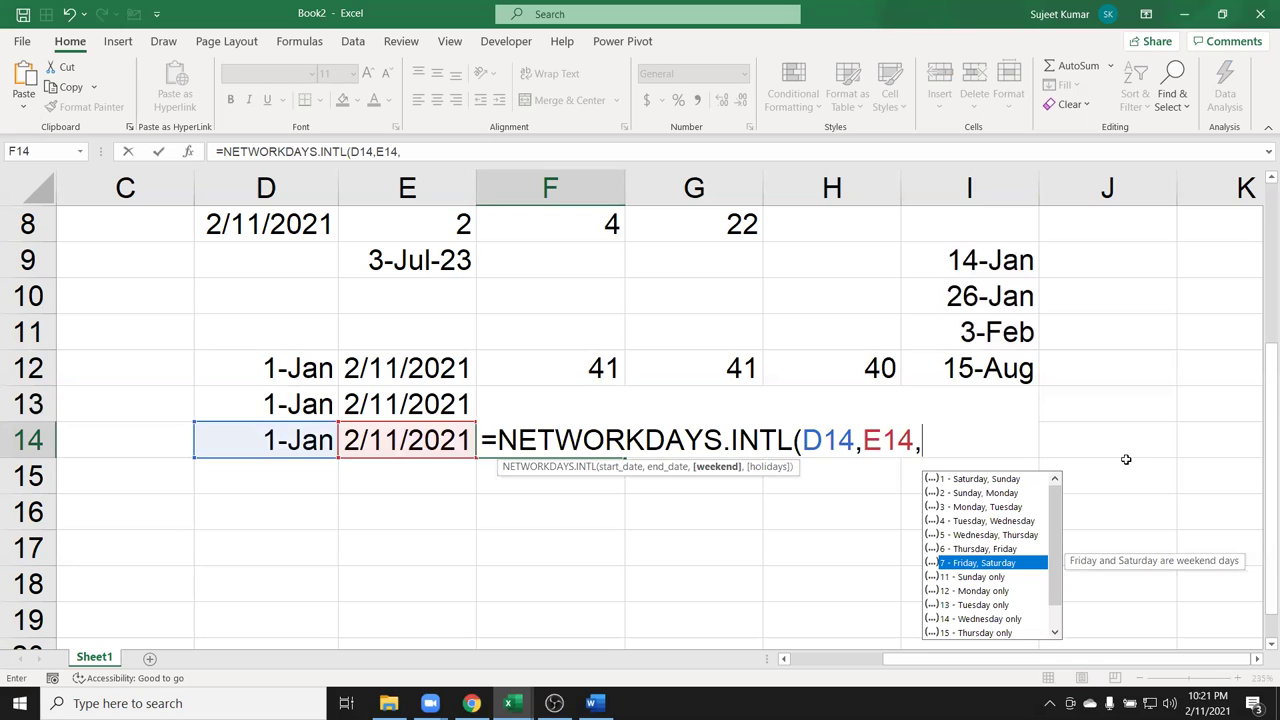
{"action": "key", "text": "Down"}
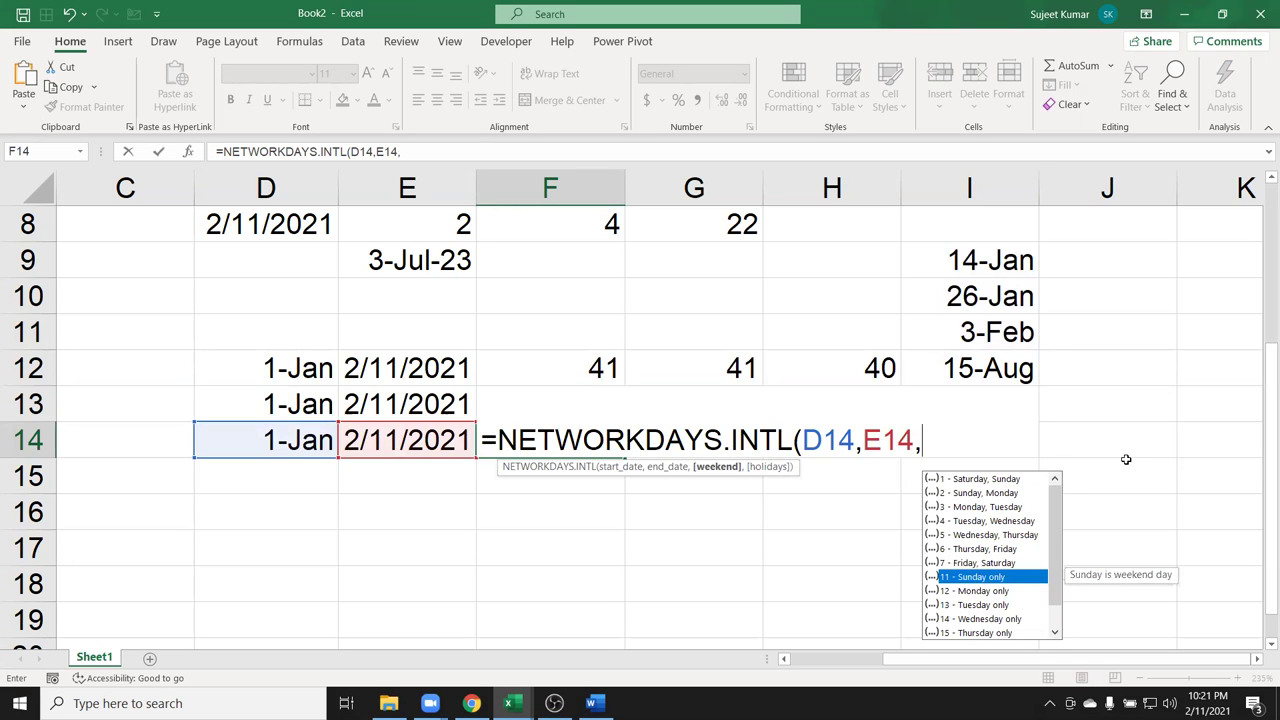
{"action": "key", "text": "Tab"}
{"action": "type", "text": ","}
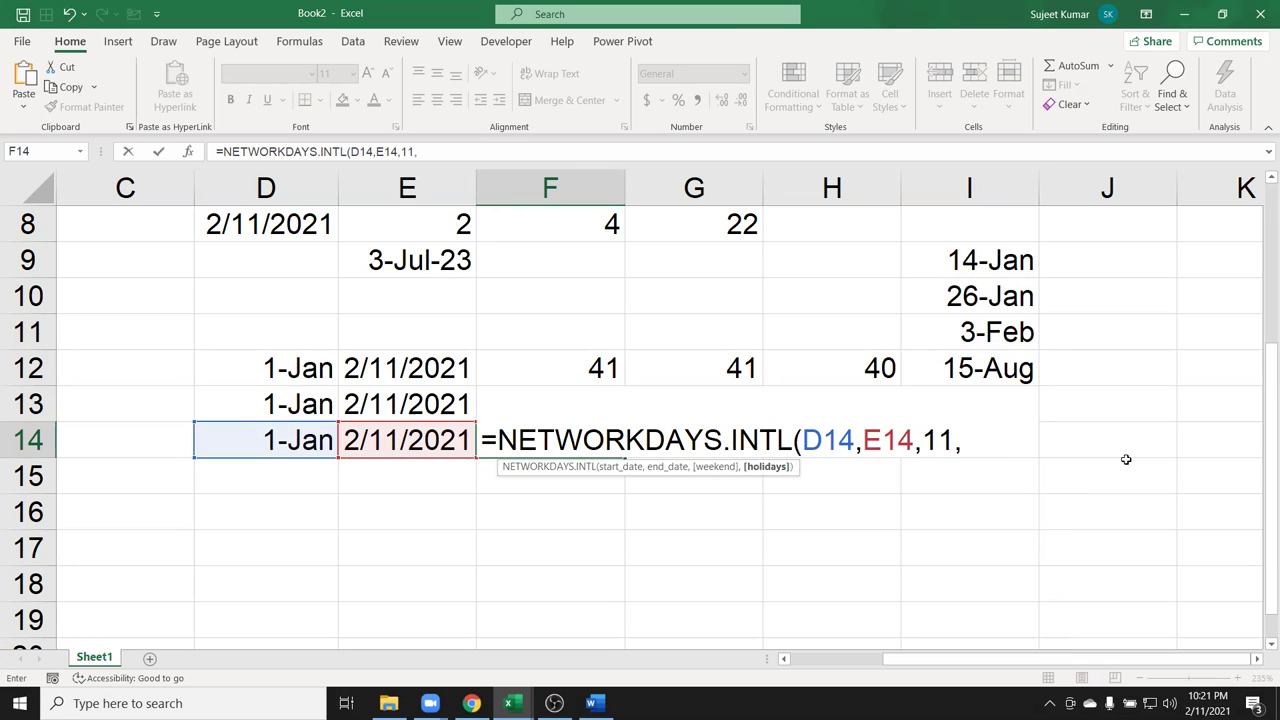
{"action": "left_click_drag", "start_coordinate": [967, 252], "coordinate": [974, 367]}
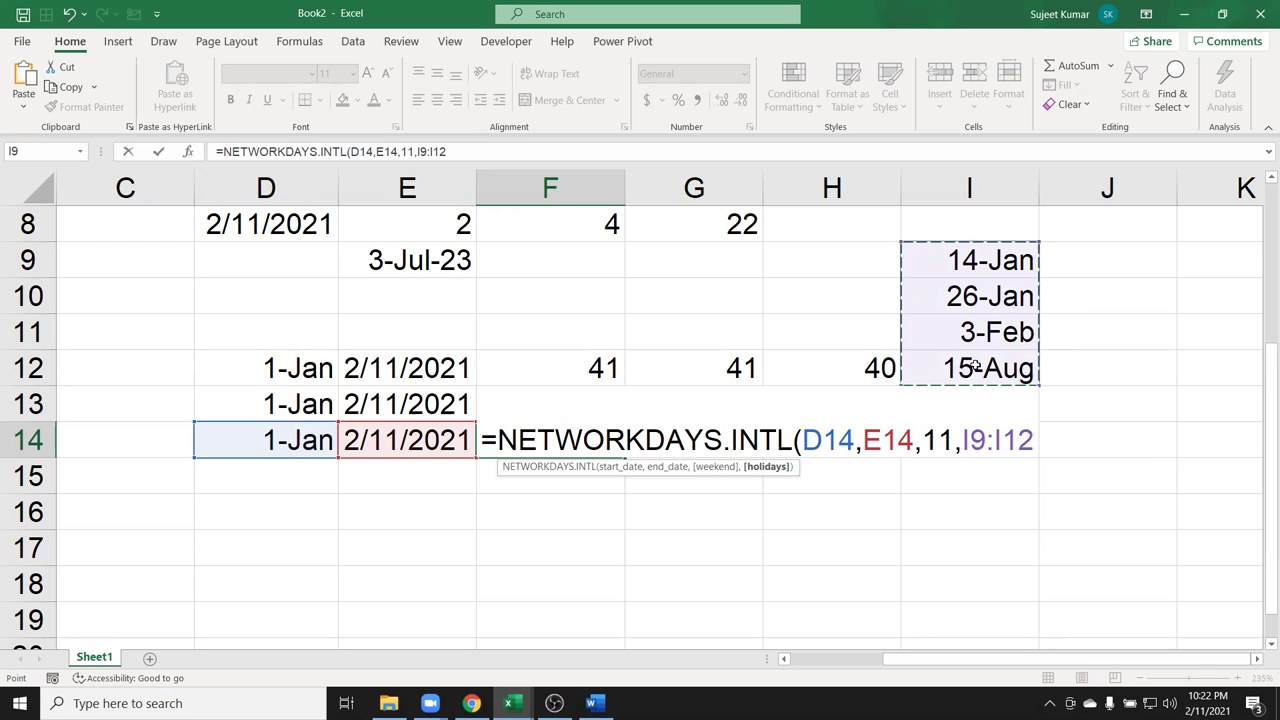
{"action": "key", "text": "Return"}
{"action": "key", "text": "Up"}
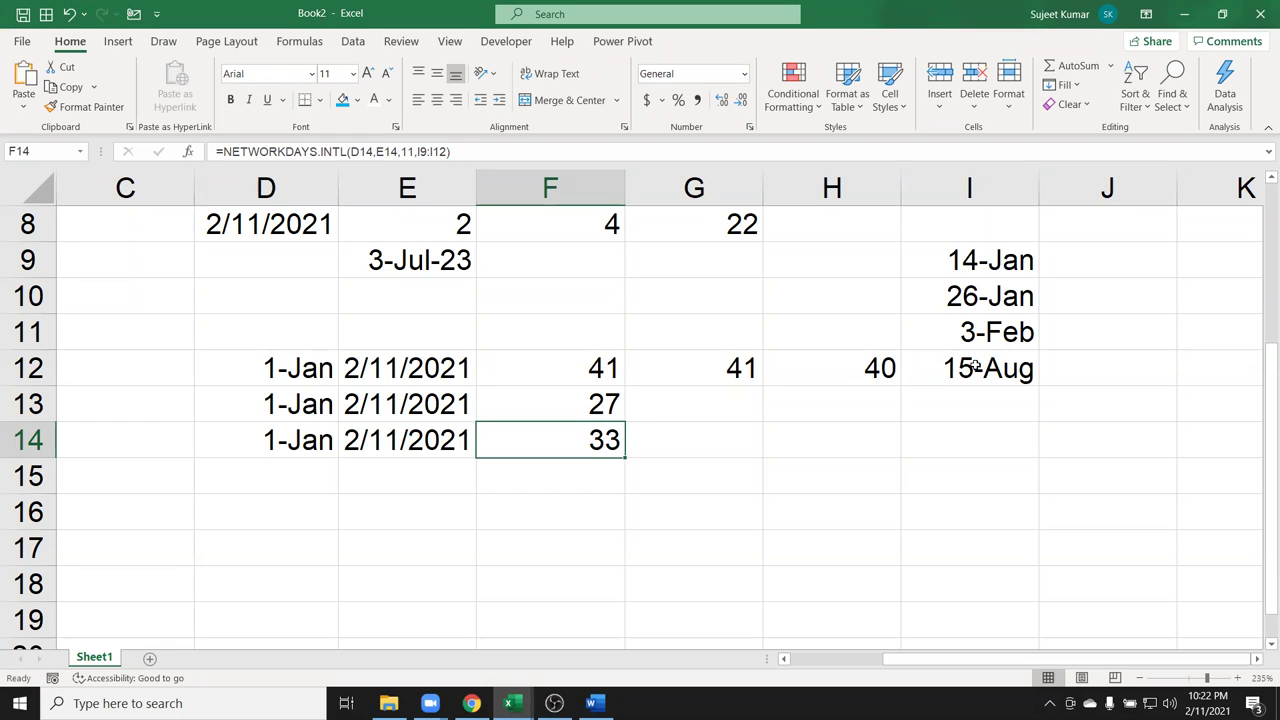
{"action": "key", "text": "Left"}
{"action": "key", "text": "Left"}
{"action": "key", "text": "Right"}
{"action": "key", "text": "Right"}
{"action": "left_click", "coordinate": [212, 515]}
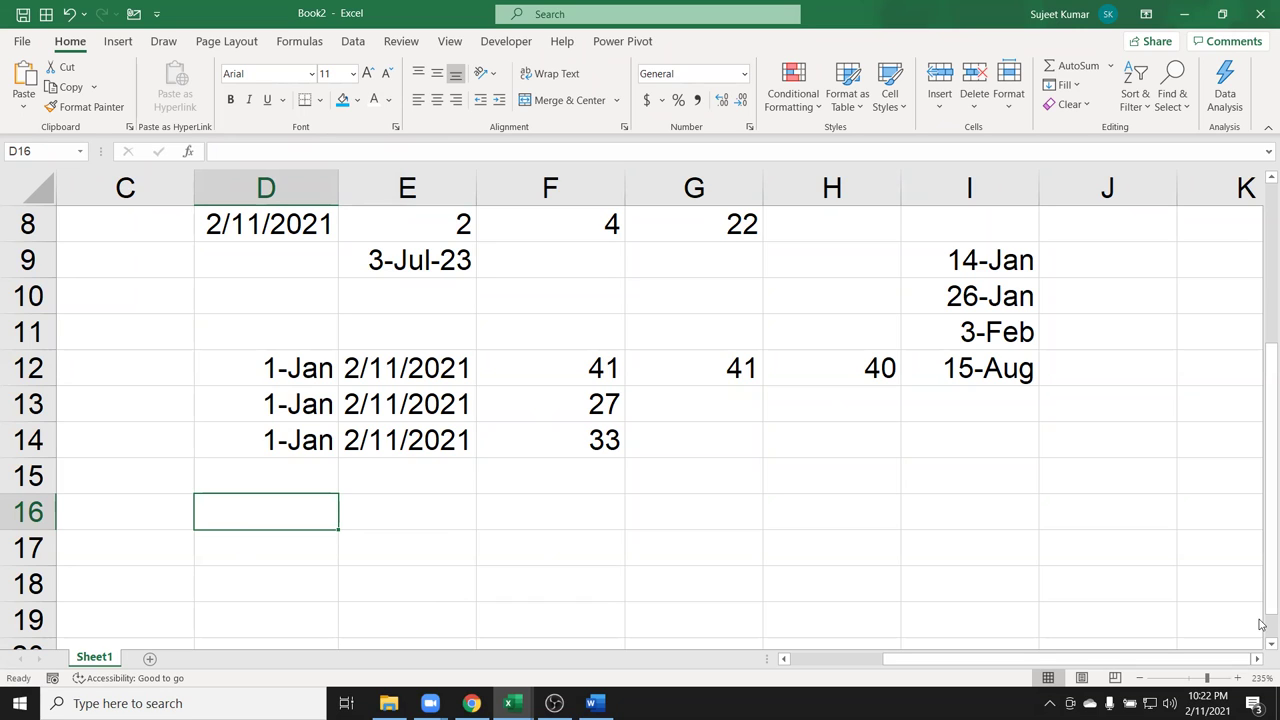
Enter start date 8/14/2014 in D16 and today's date, 2/11/2021, in E16.
{"action": "type", "text": "8/14"}
{"action": "type", "text": "/2014"}
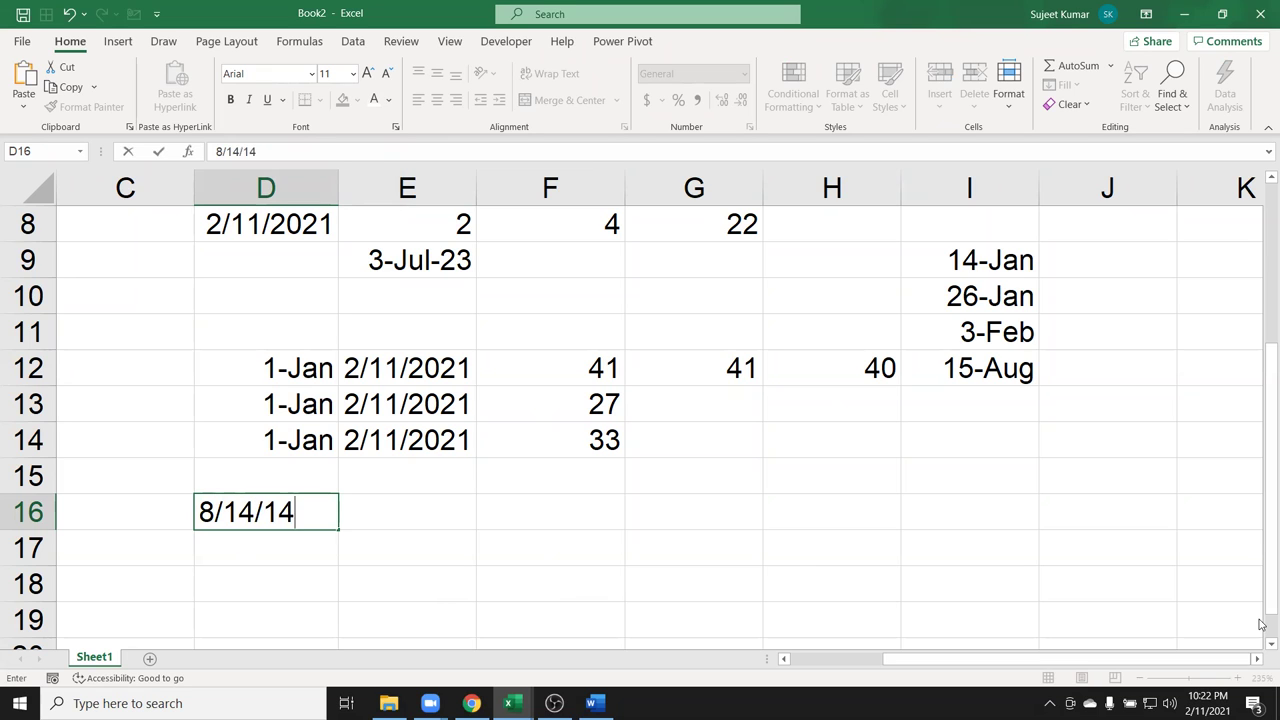
{"action": "key", "text": "Return"}
{"action": "key", "text": "Up"}
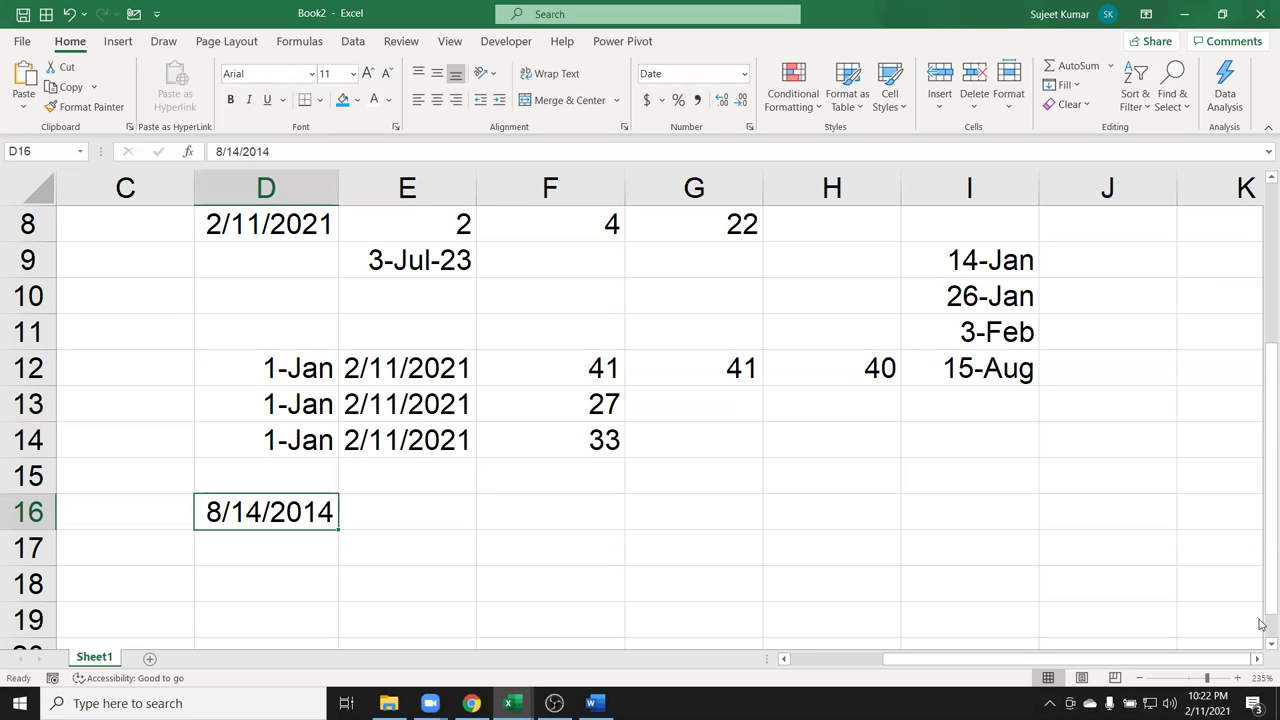
{"action": "key", "text": "Right"}
{"action": "key", "text": "ctrl+semicolon"}
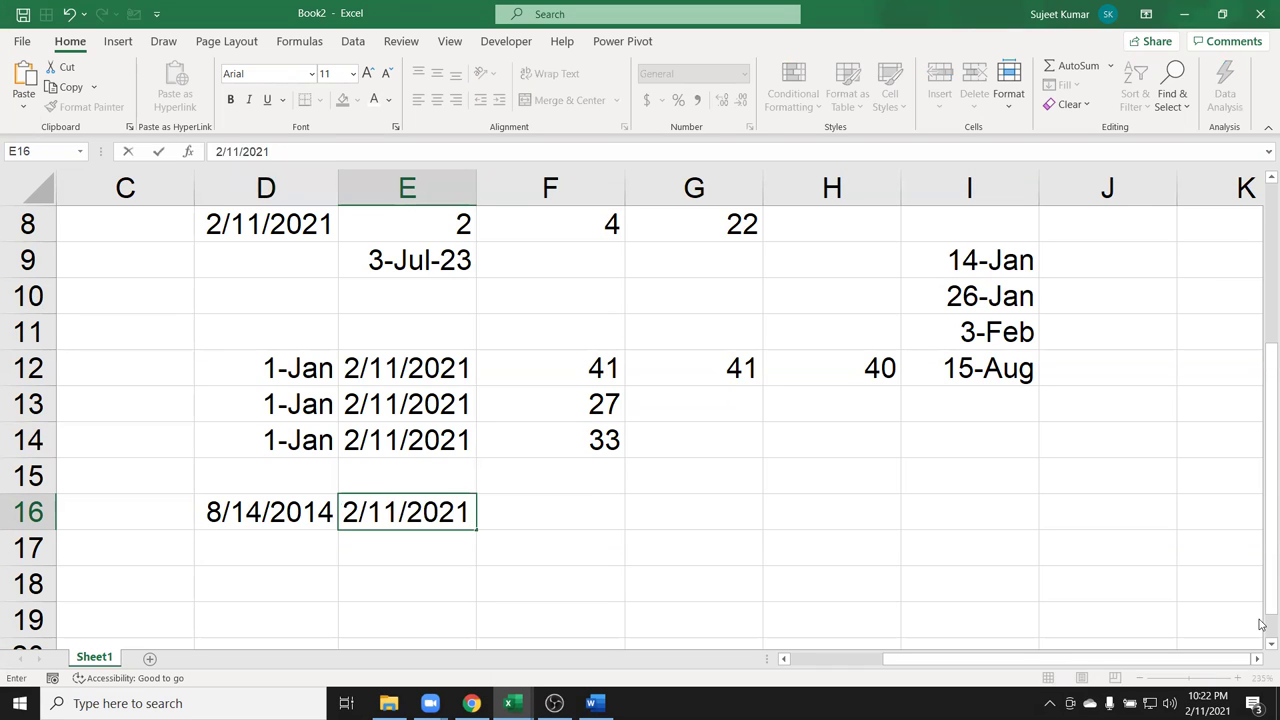
{"action": "key", "text": "Return"}
{"action": "key", "text": "Up"}
{"action": "key", "text": "Right"}
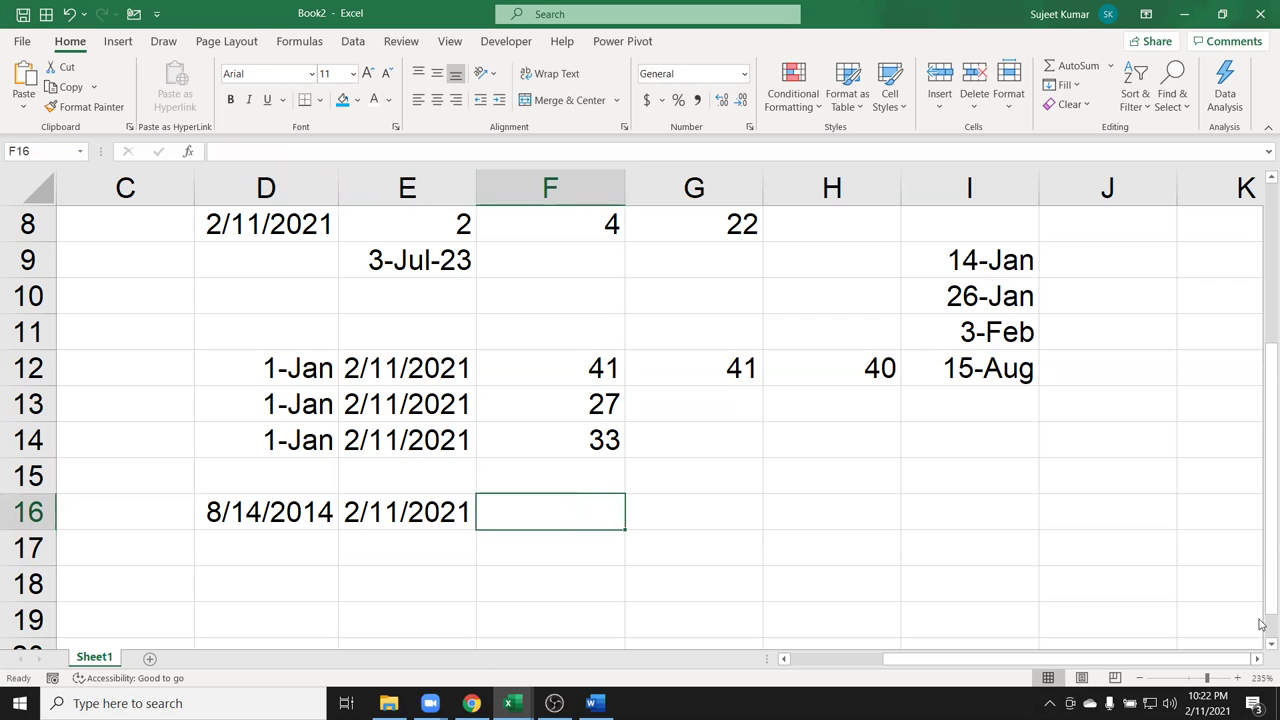
{"action": "key", "text": "Left"}
{"action": "key", "text": "Left"}
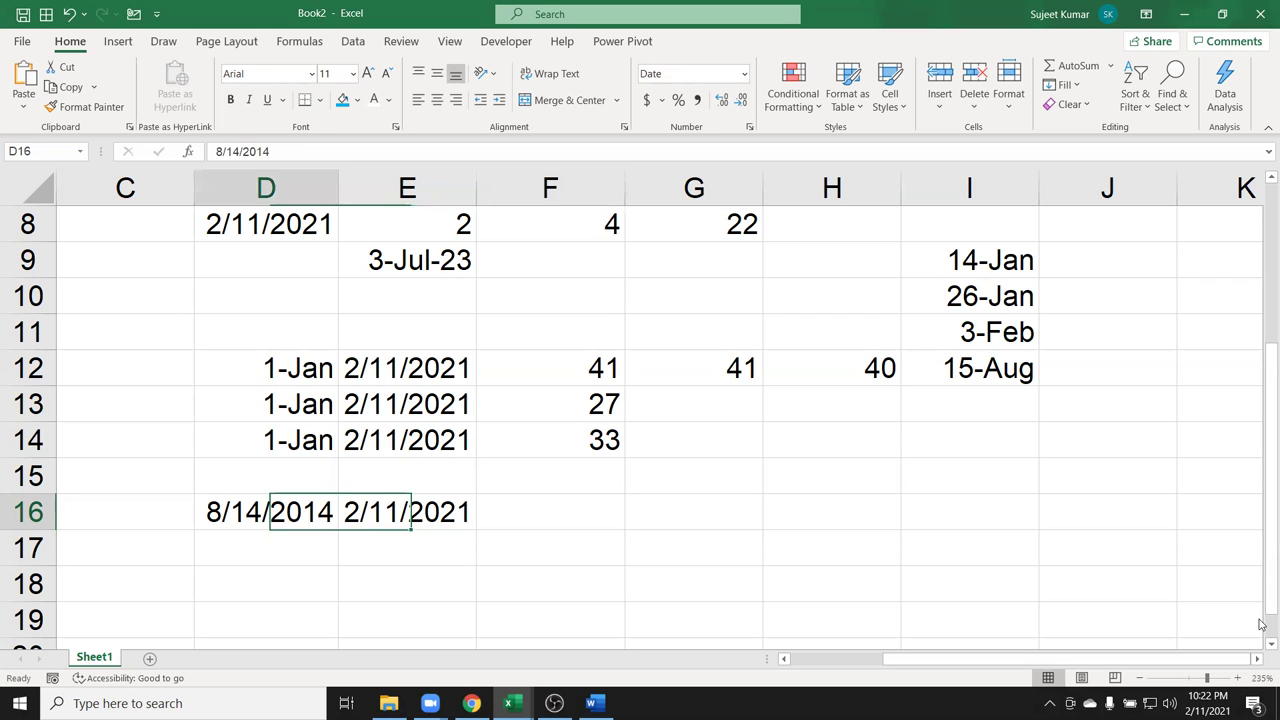
{"action": "key", "text": "shift+Right"}
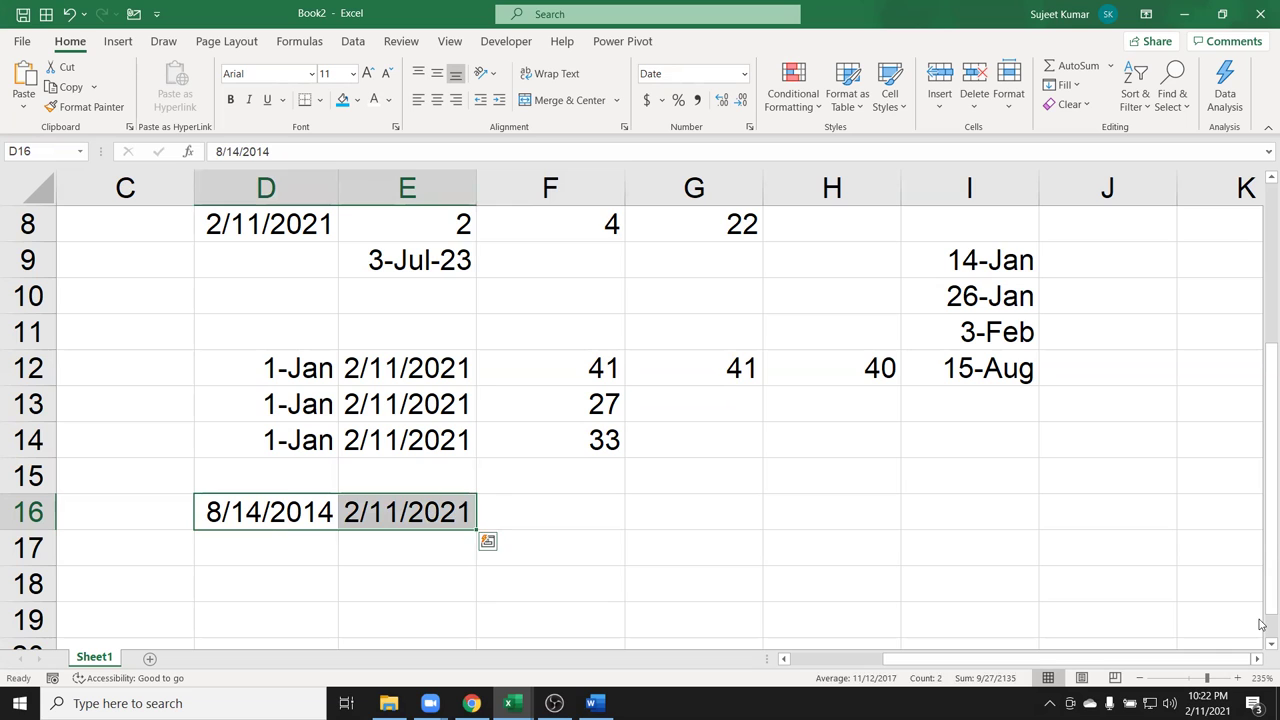
Enter =E16-D16 in F16 to get the 2373 days between the dates.
{"action": "key", "text": "Right"}
{"action": "key", "text": "Right"}
{"action": "type", "text": "="}
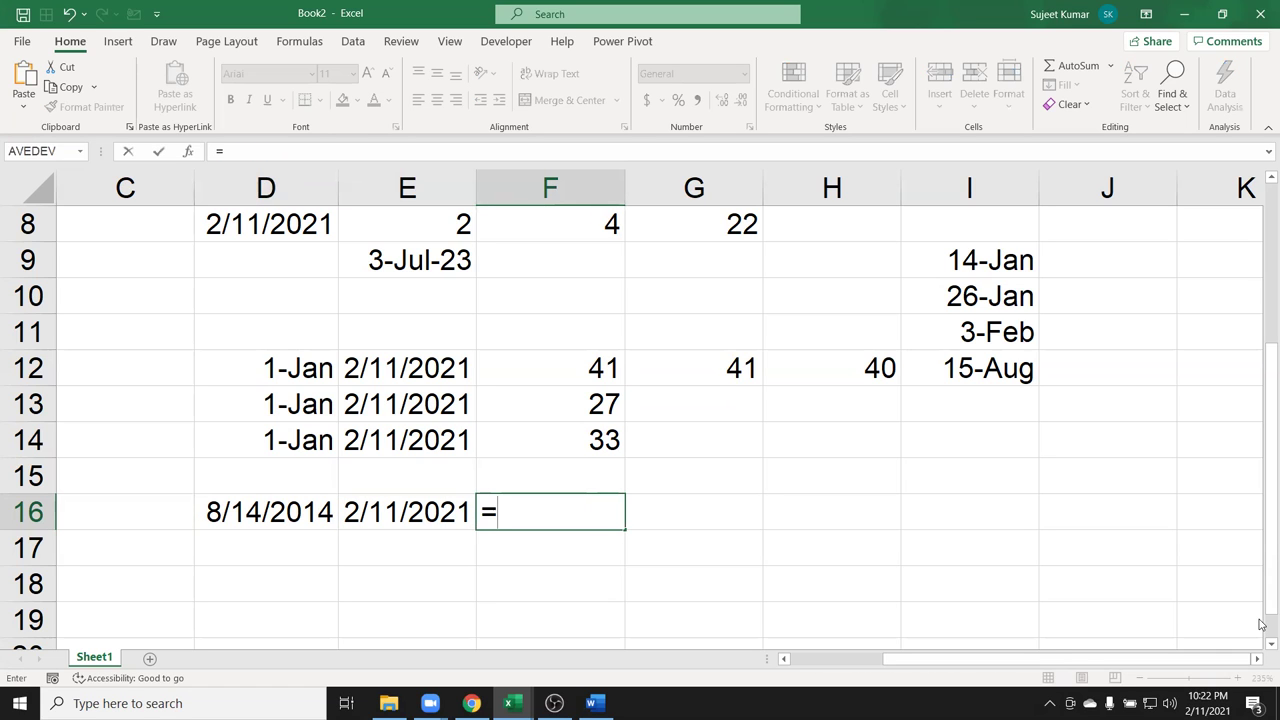
{"action": "key", "text": "Left"}
{"action": "type", "text": "-"}
{"action": "key", "text": "Left"}
{"action": "key", "text": "Left"}
{"action": "key", "text": "Return"}
{"action": "key", "text": "Up"}
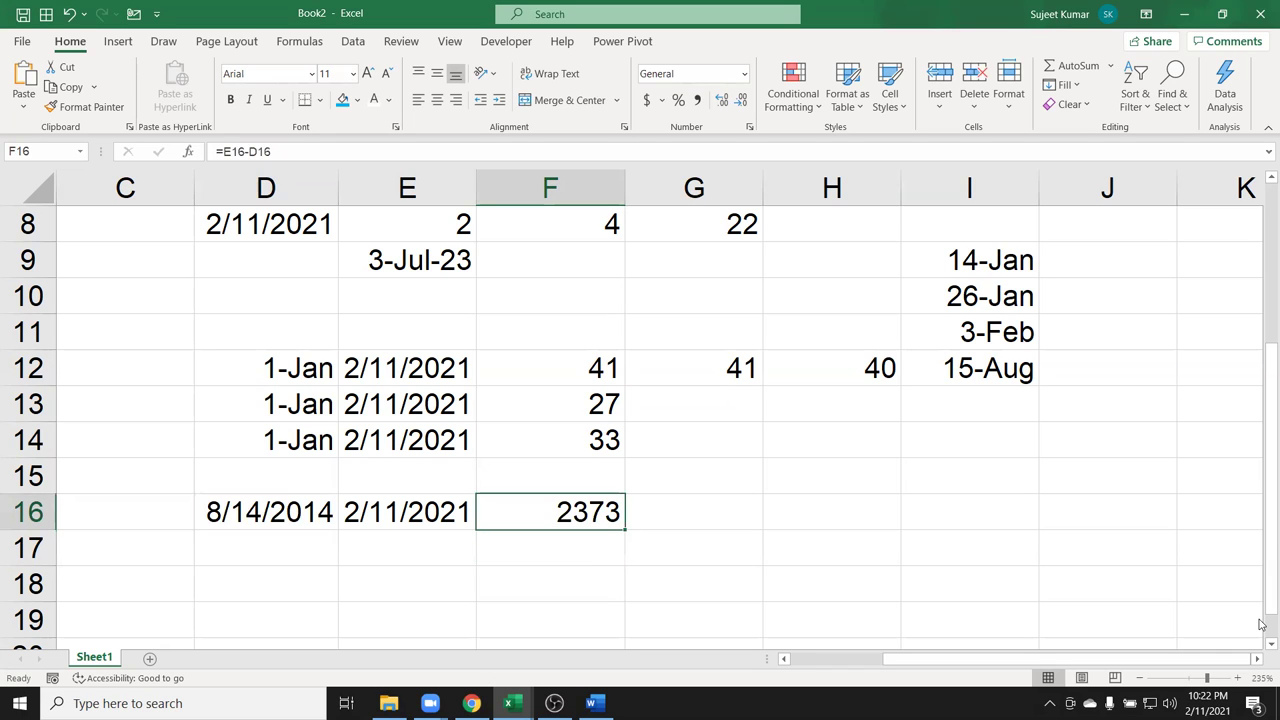
{"action": "key", "text": "Down"}
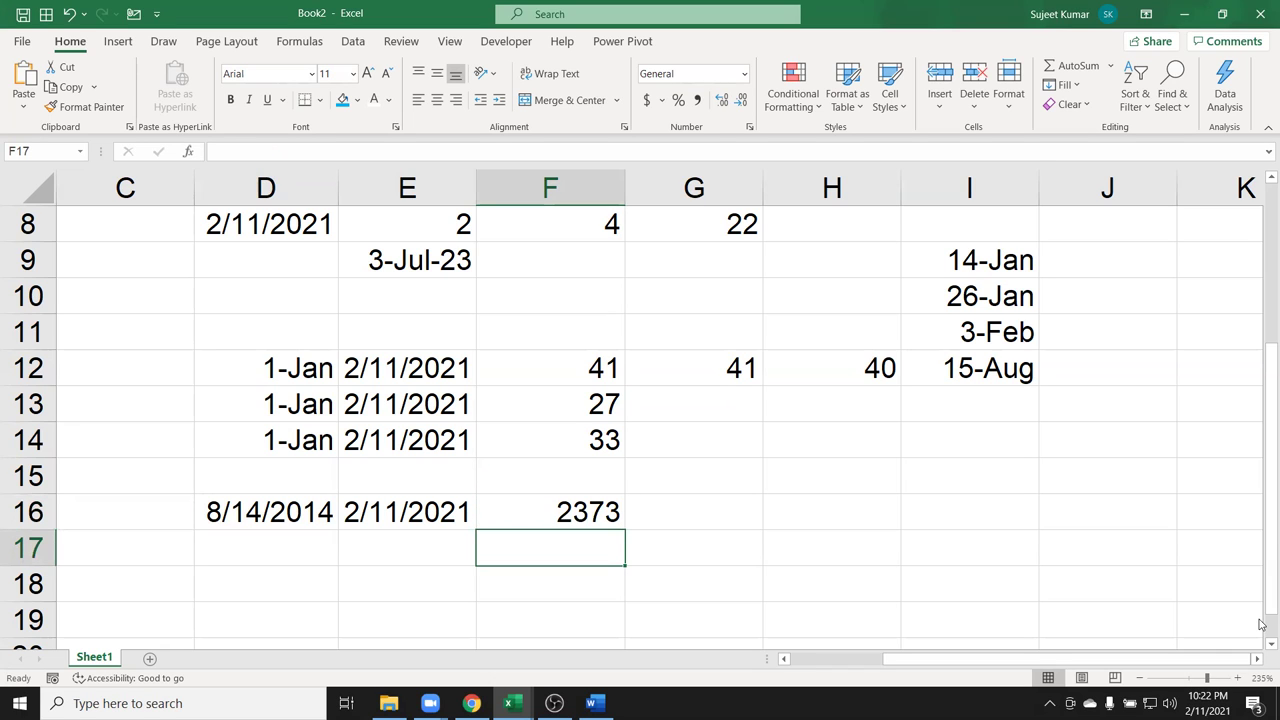
Enter =DATEDIF(D16,E16,"m") in F17, returning 77 whole months.
{"action": "type", "text": "=dat"}
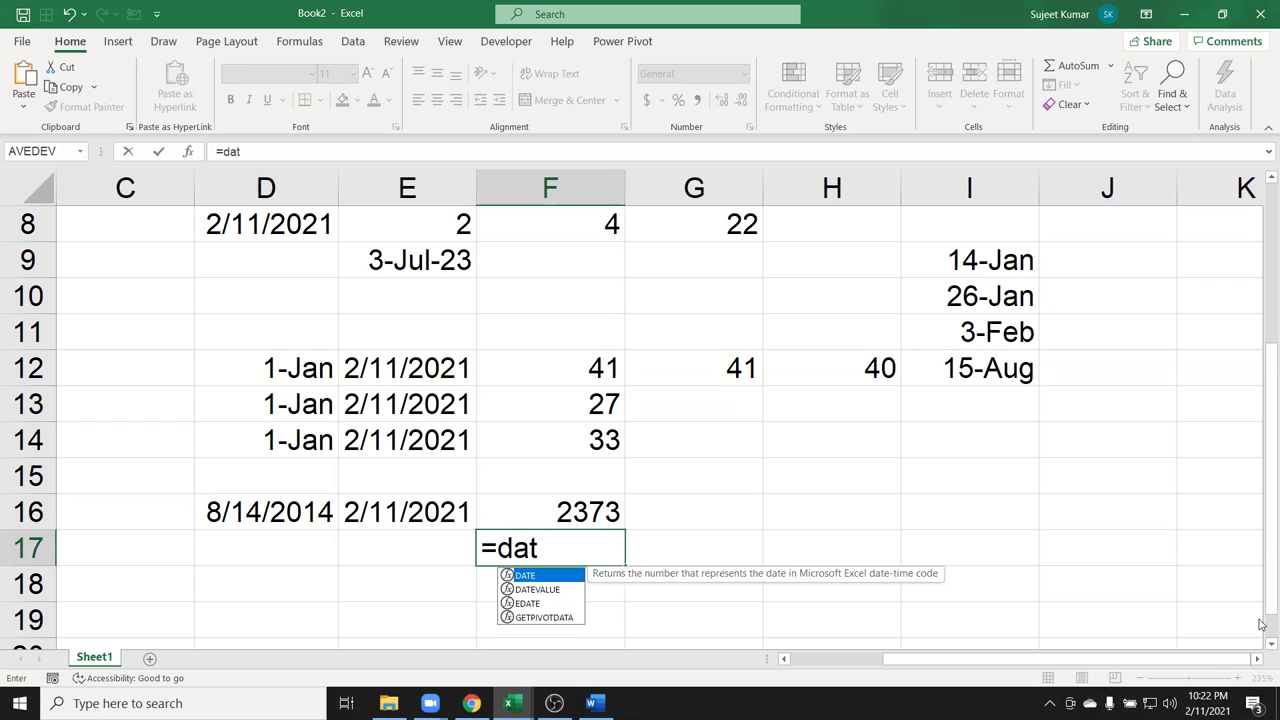
{"action": "type", "text": "e"}
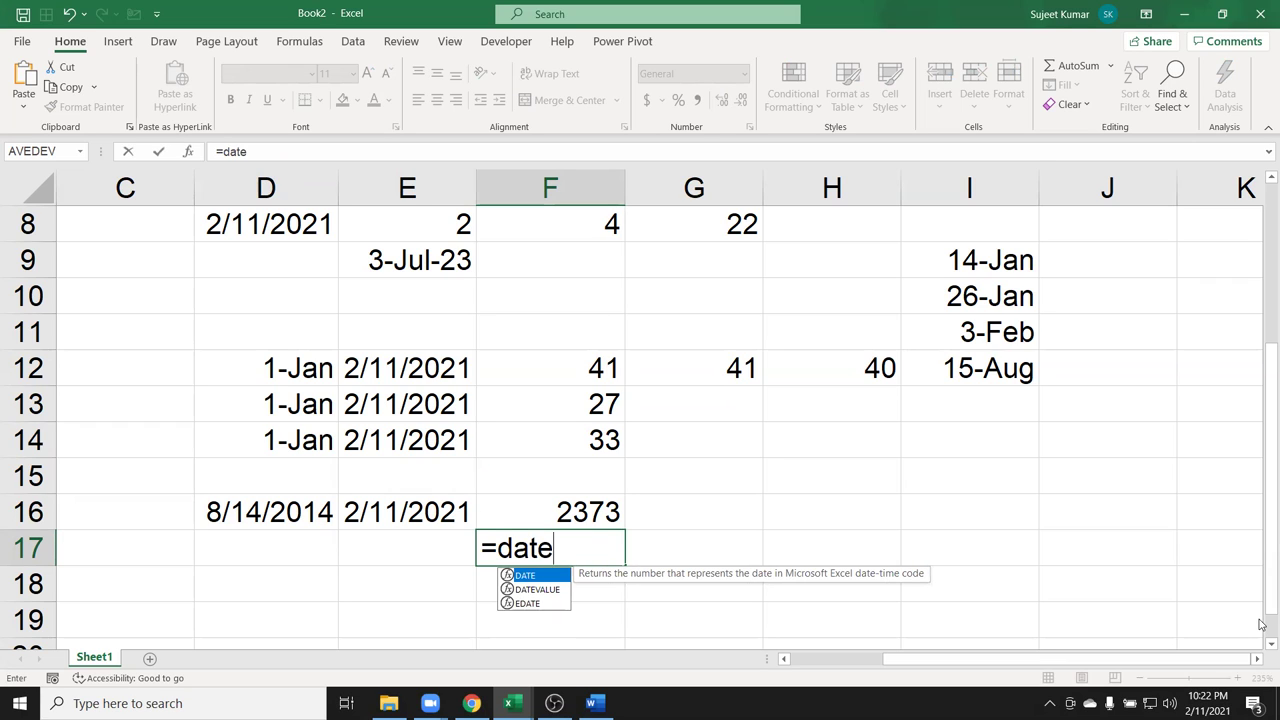
{"action": "type", "text": "dif"}
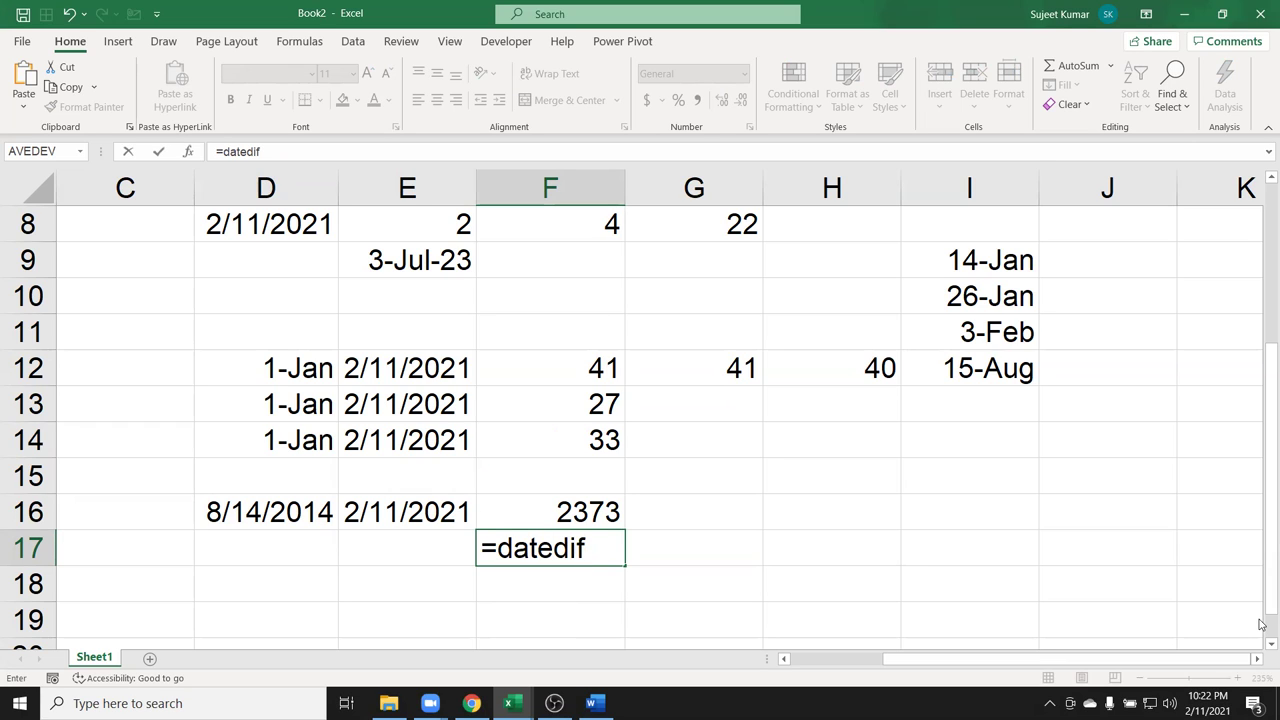
{"action": "type", "text": "("}
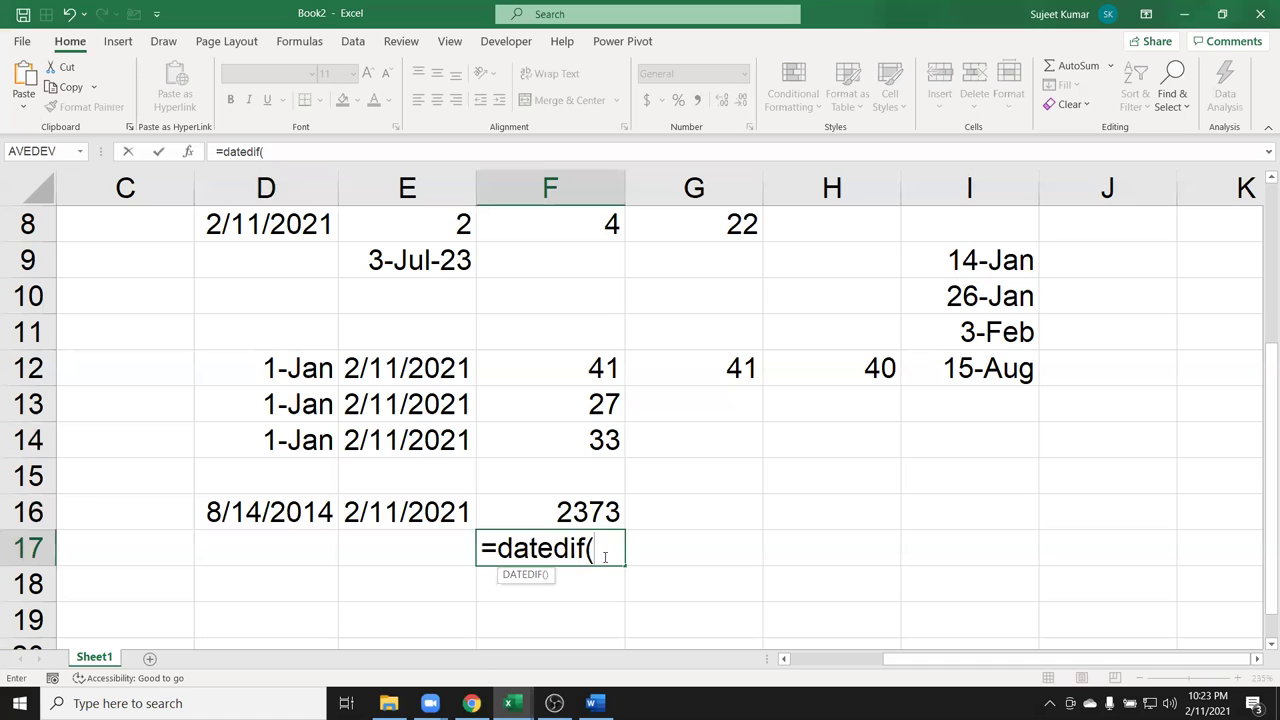
{"action": "left_click", "coordinate": [265, 514]}
{"action": "type", "text": ","}
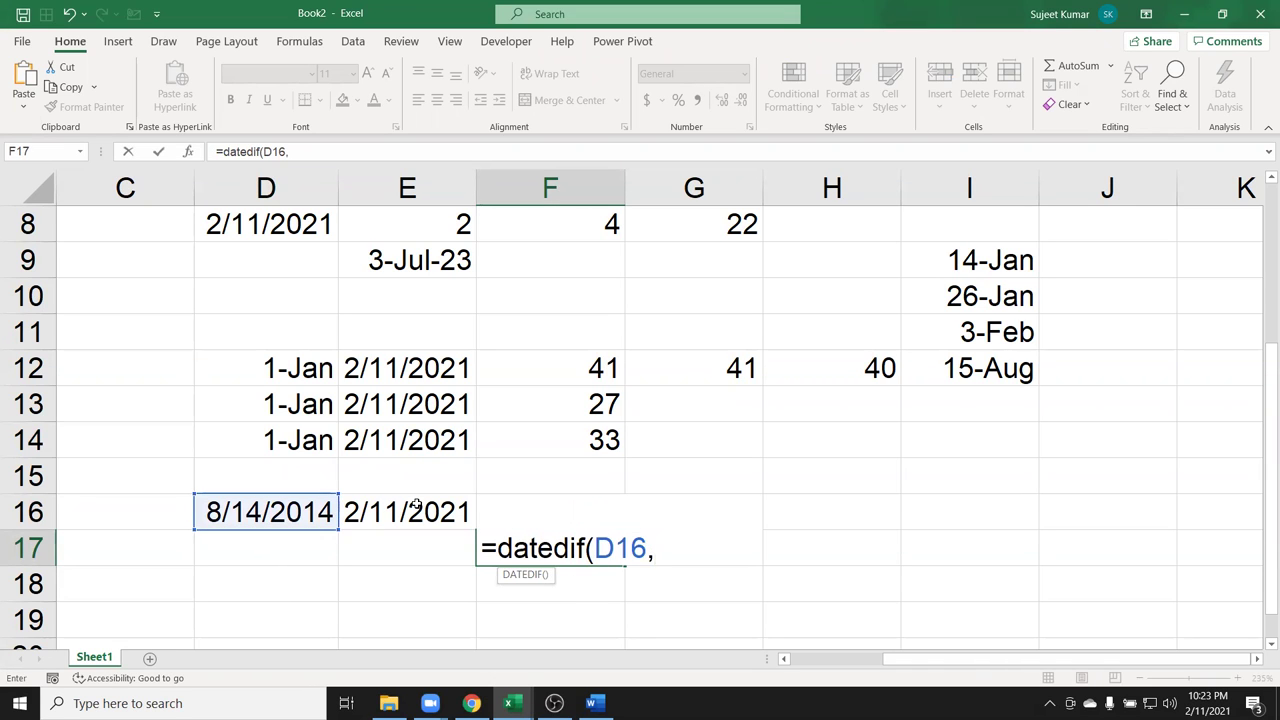
{"action": "left_click", "coordinate": [416, 507]}
{"action": "type", "text": ",\"m\")"}
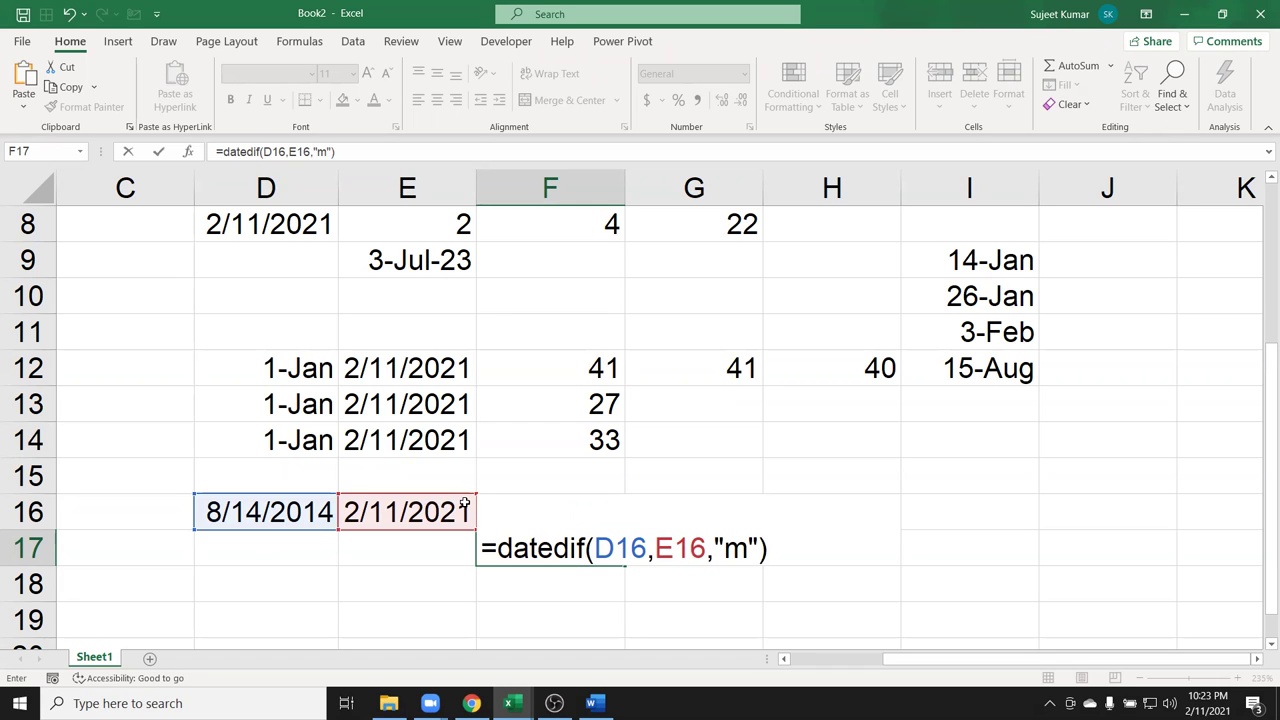
{"action": "key", "text": "Return"}
{"action": "key", "text": "Up"}
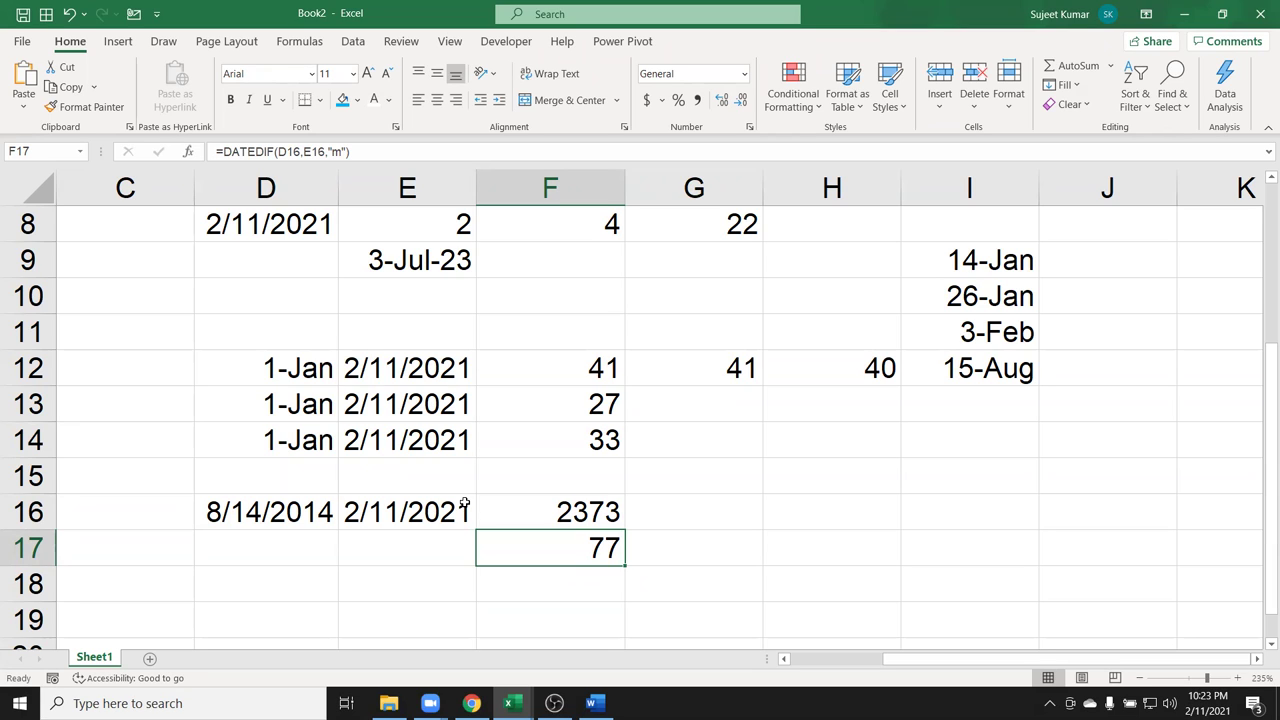
{"action": "key", "text": "Left"}
{"action": "key", "text": "Up"}
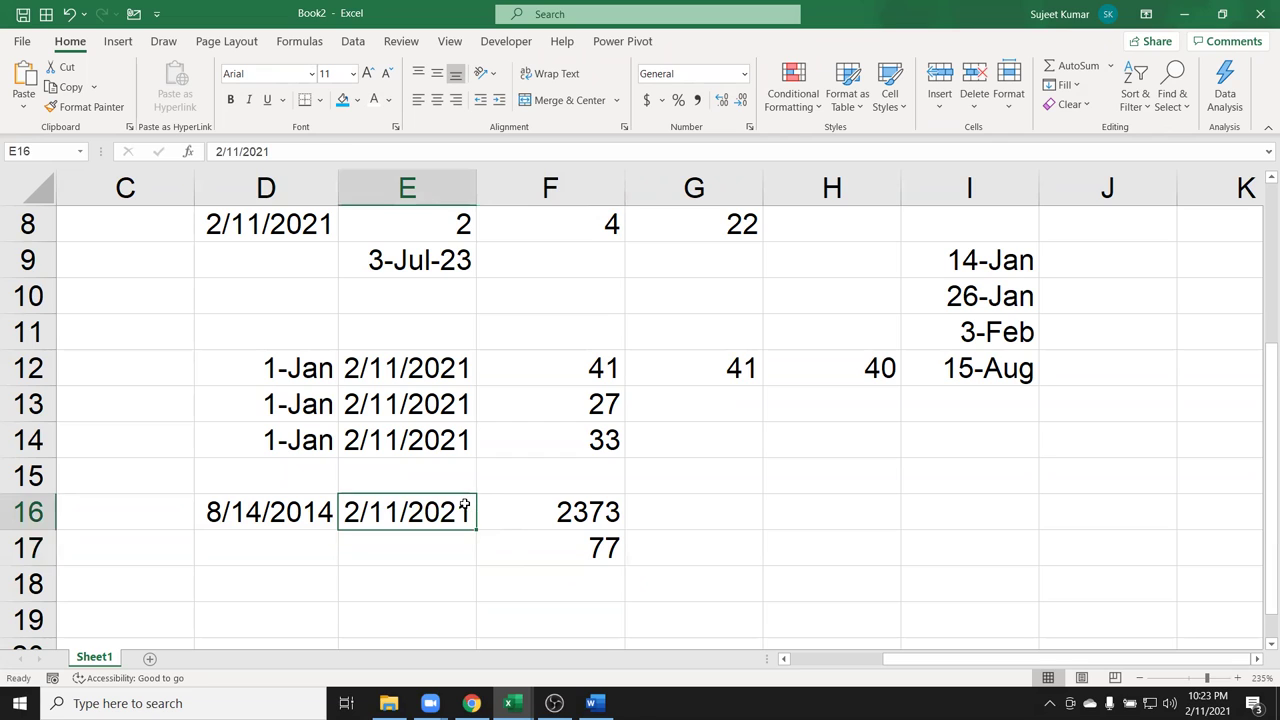
{"action": "key", "text": "Left"}
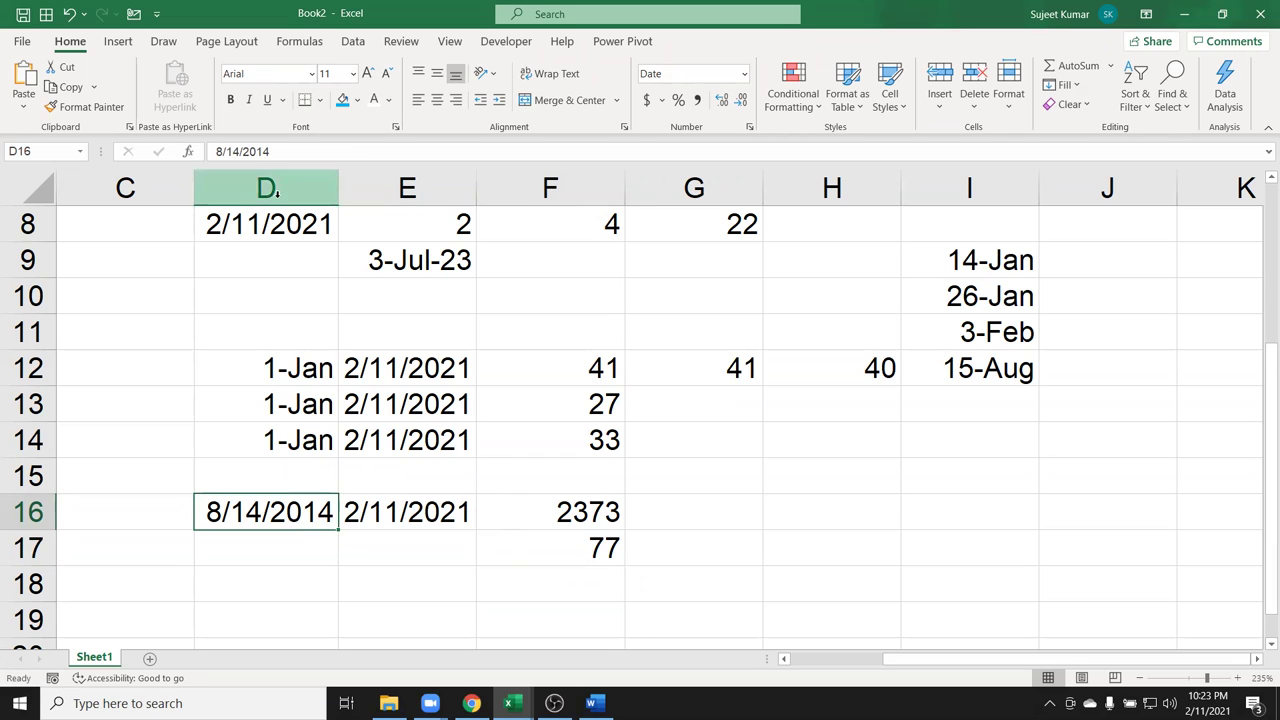
{"action": "double_click", "coordinate": [313, 513]}
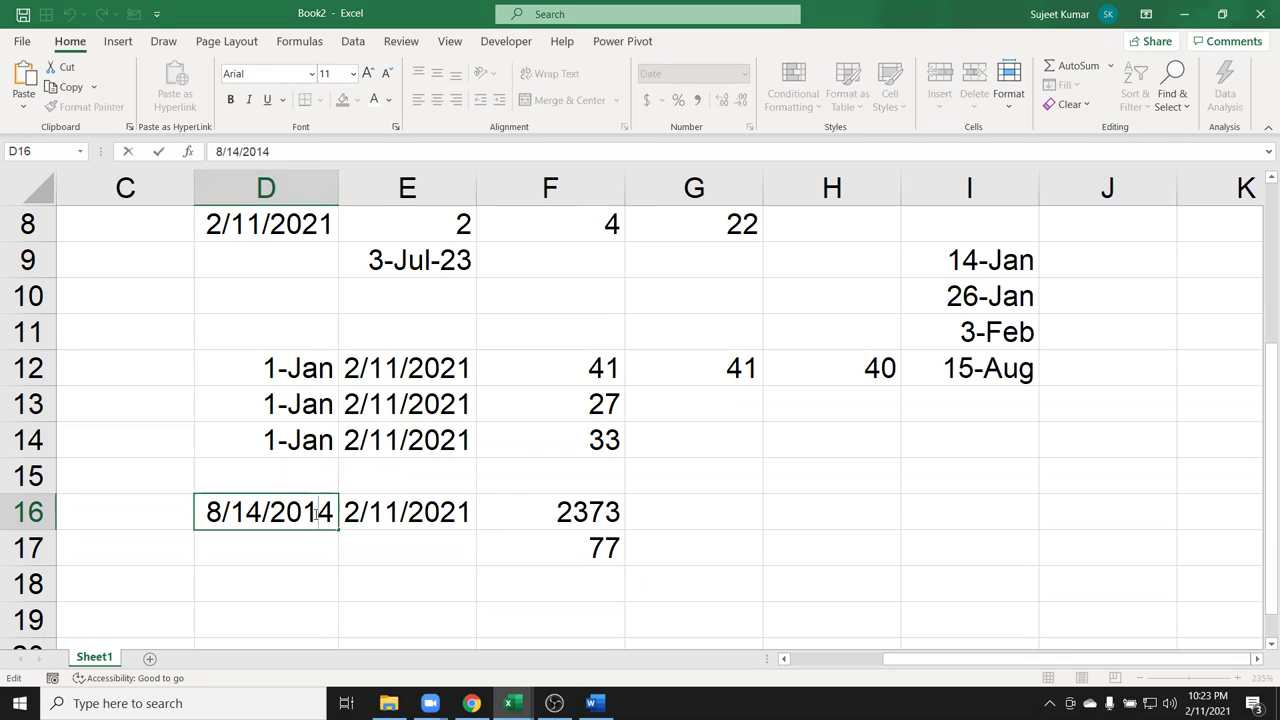
{"action": "key", "text": "Escape"}
{"action": "type", "text": "1/1/"}
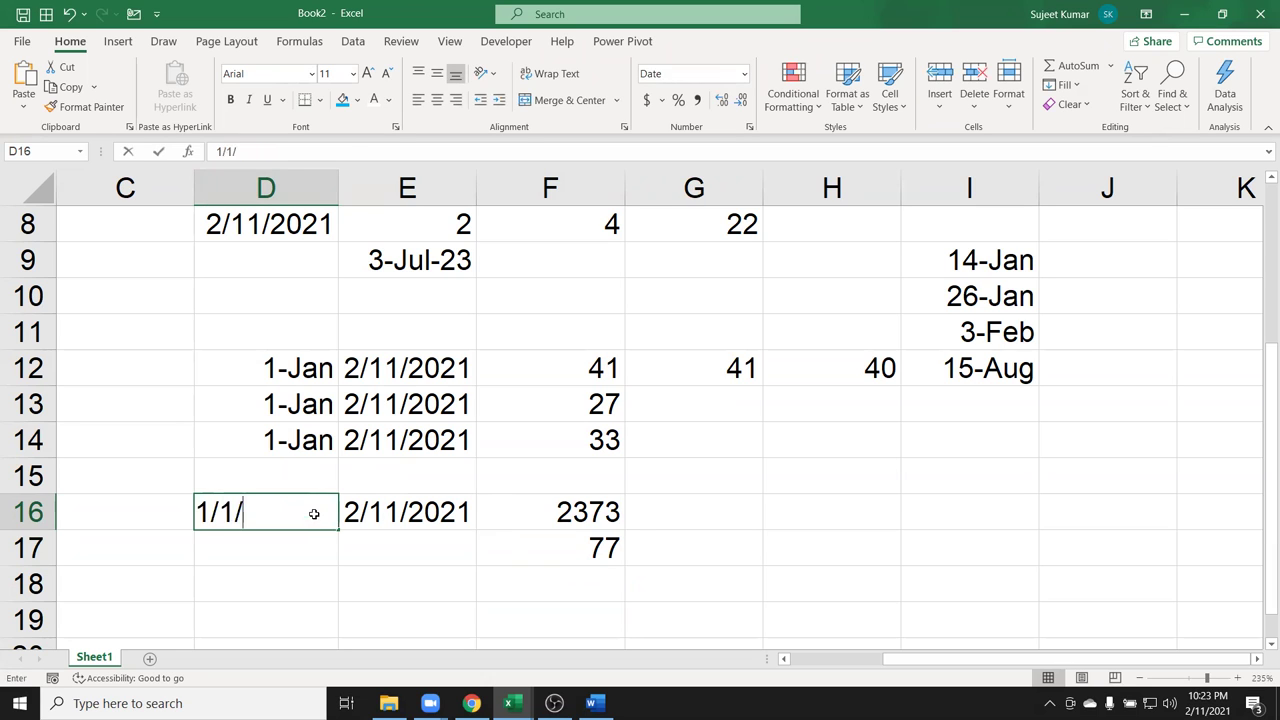
{"action": "key", "text": "Return"}
{"action": "left_click", "coordinate": [313, 513]}
{"action": "type", "text": "1/1"}
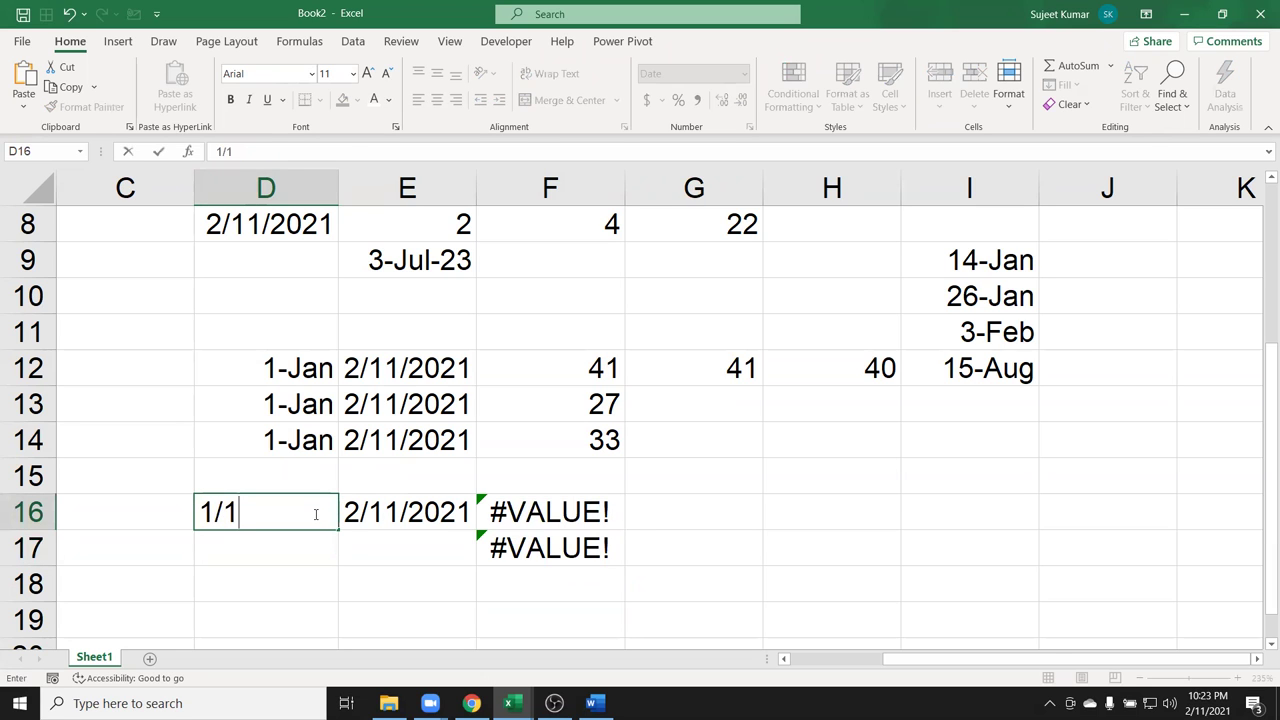
{"action": "type", "text": "/2021"}
{"action": "key", "text": "Return"}
{"action": "key", "text": "Up"}
{"action": "key", "text": "Right"}
{"action": "key", "text": "Right"}
{"action": "key", "text": "Down"}
{"action": "key", "text": "Right"}
{"action": "key", "text": "Left"}
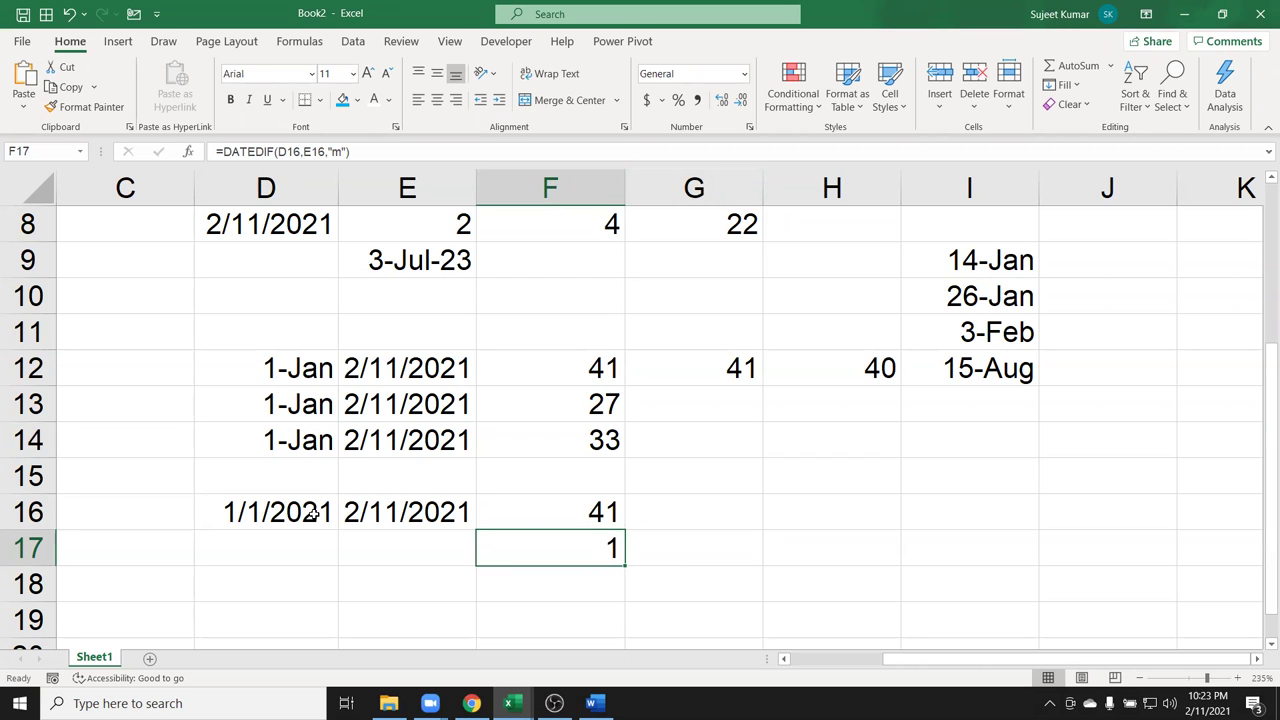
{"action": "key", "text": "ctrl+z"}
{"action": "key", "text": "ctrl+z"}
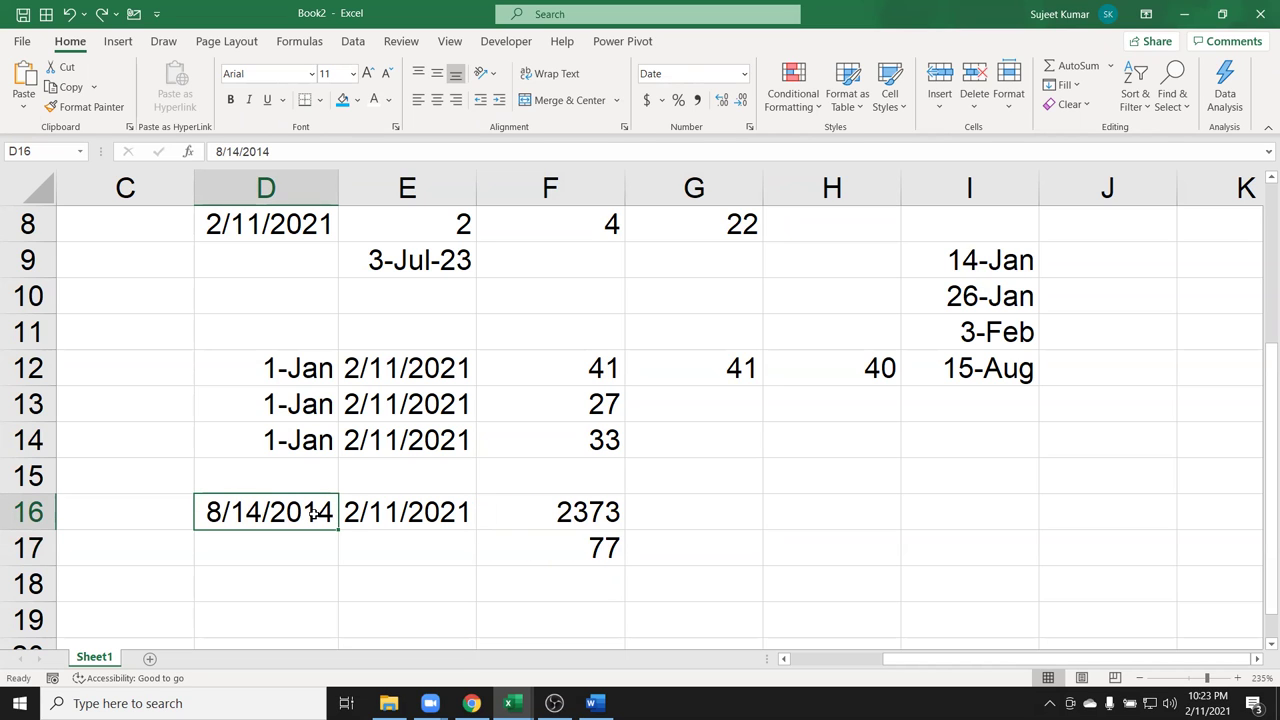
Enter a 1987 start date in D19 and today's date, 2/11/2021, in E19.
{"action": "scroll", "coordinate": [300, 525], "scroll_direction": "down", "scroll_amount": 2}
{"action": "left_click", "coordinate": [238, 407]}
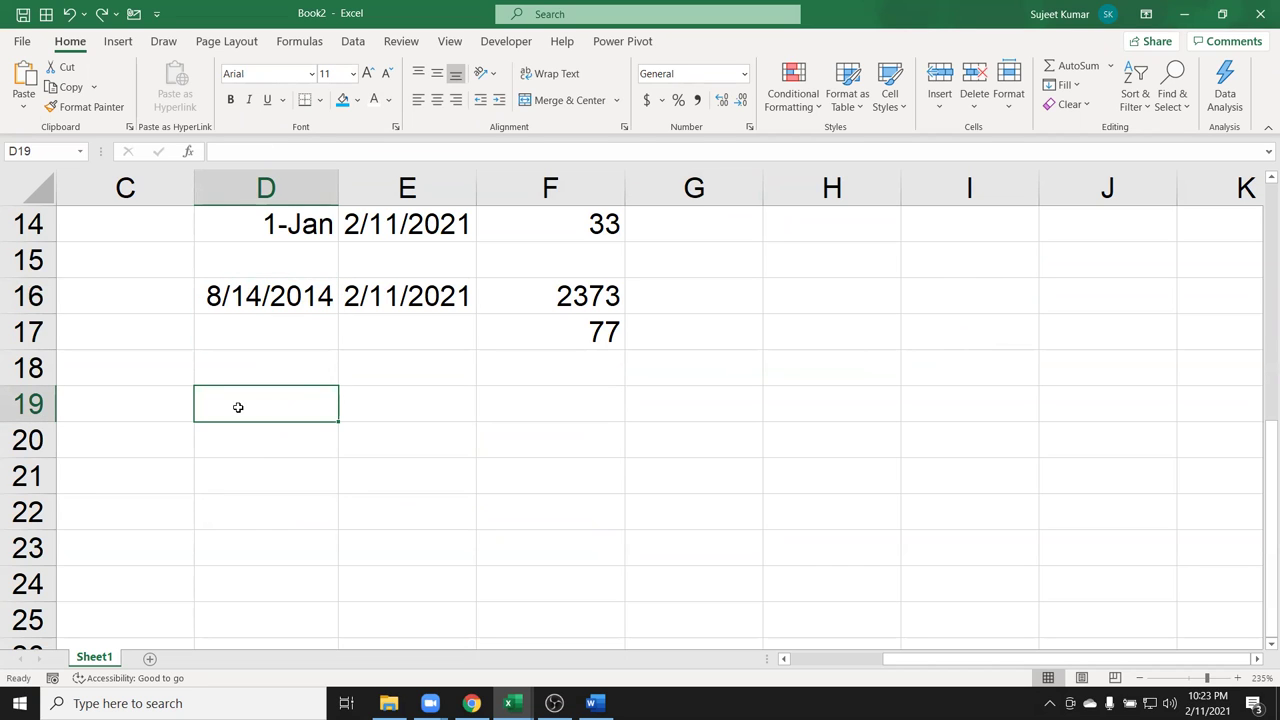
{"action": "type", "text": "10/0"}
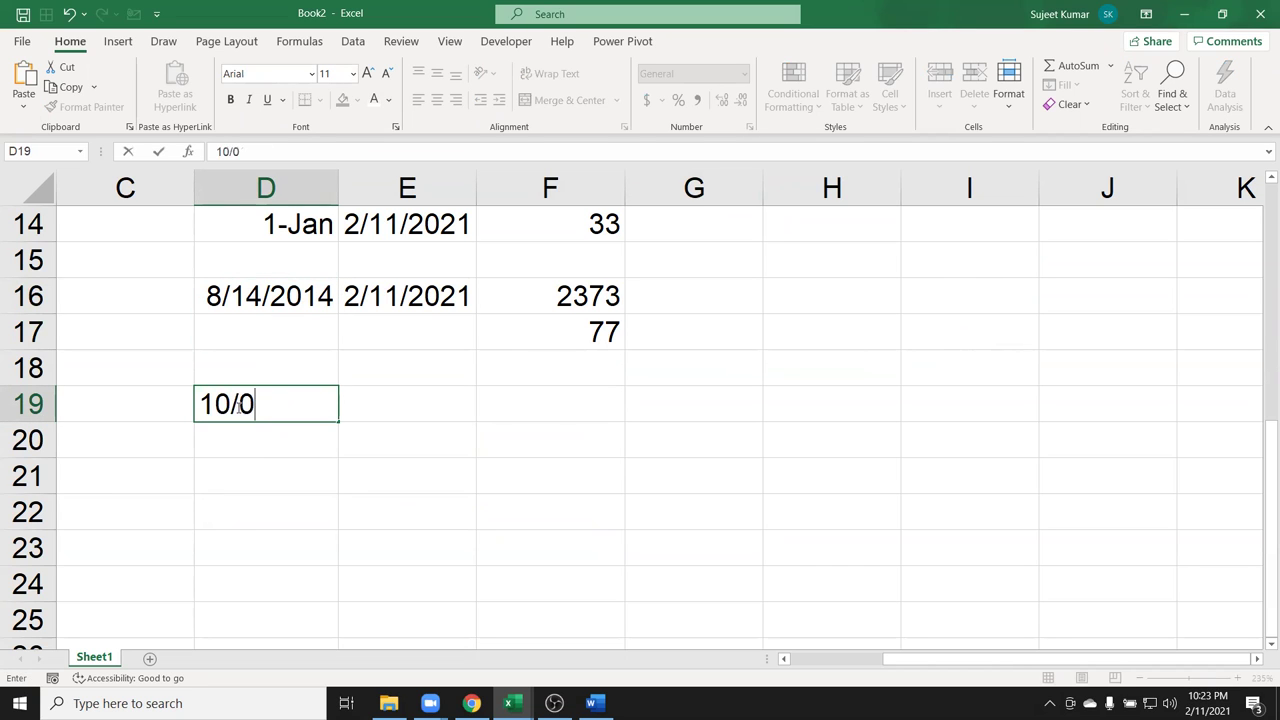
{"action": "type", "text": "0"}
{"action": "key", "text": "BackSpace"}
{"action": "type", "text": "7/1987"}
{"action": "key", "text": "Return"}
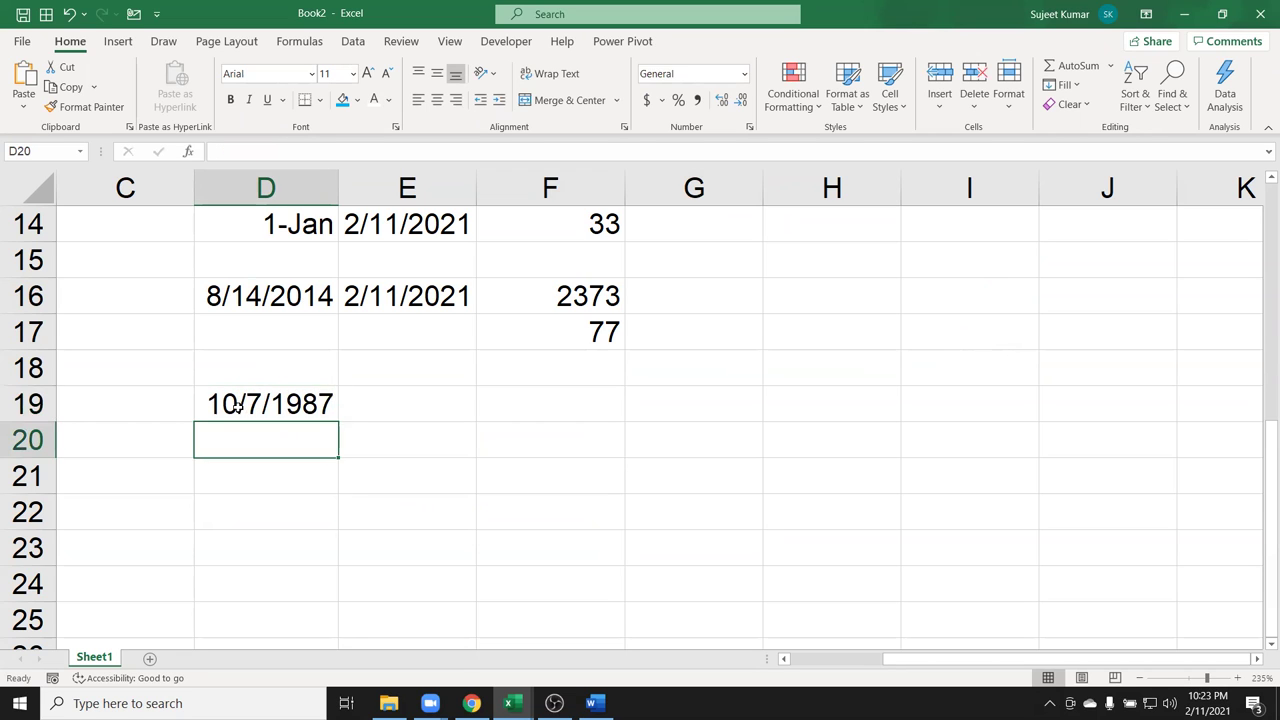
{"action": "key", "text": "Up"}
{"action": "key", "text": "Right"}
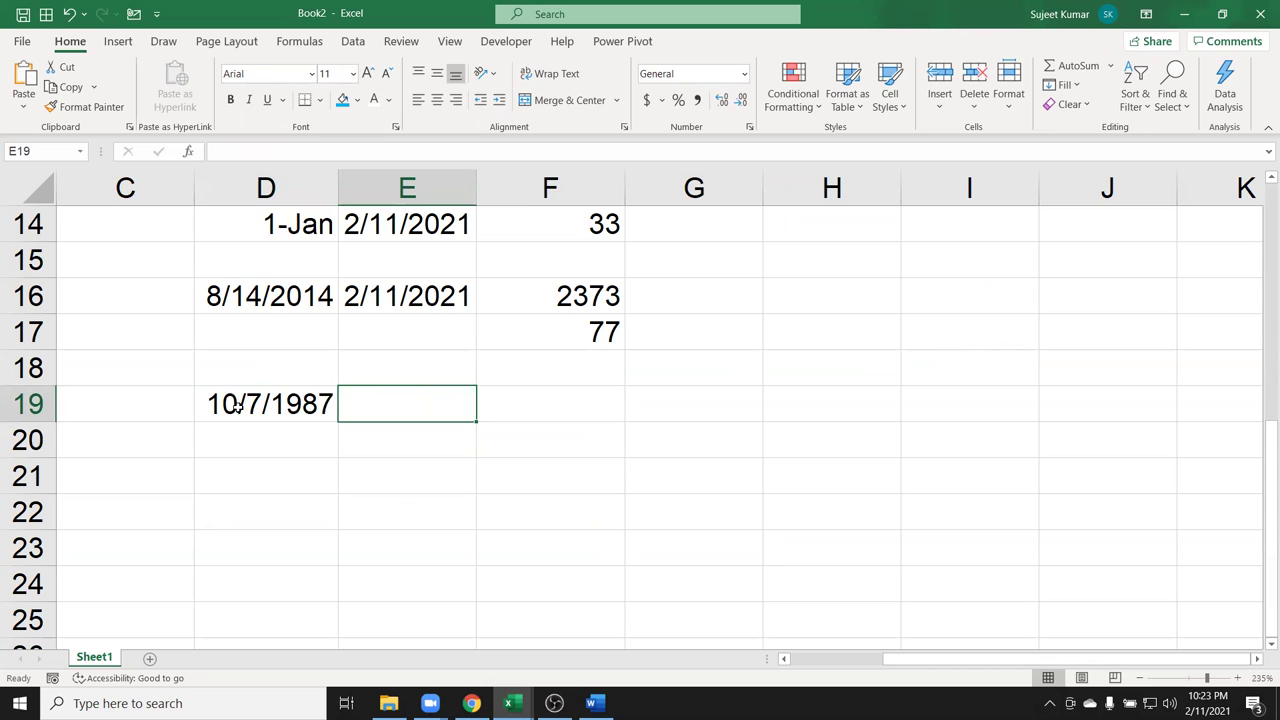
{"action": "key", "text": "ctrl+semicolon"}
{"action": "key", "text": "Return"}
{"action": "key", "text": "Up"}
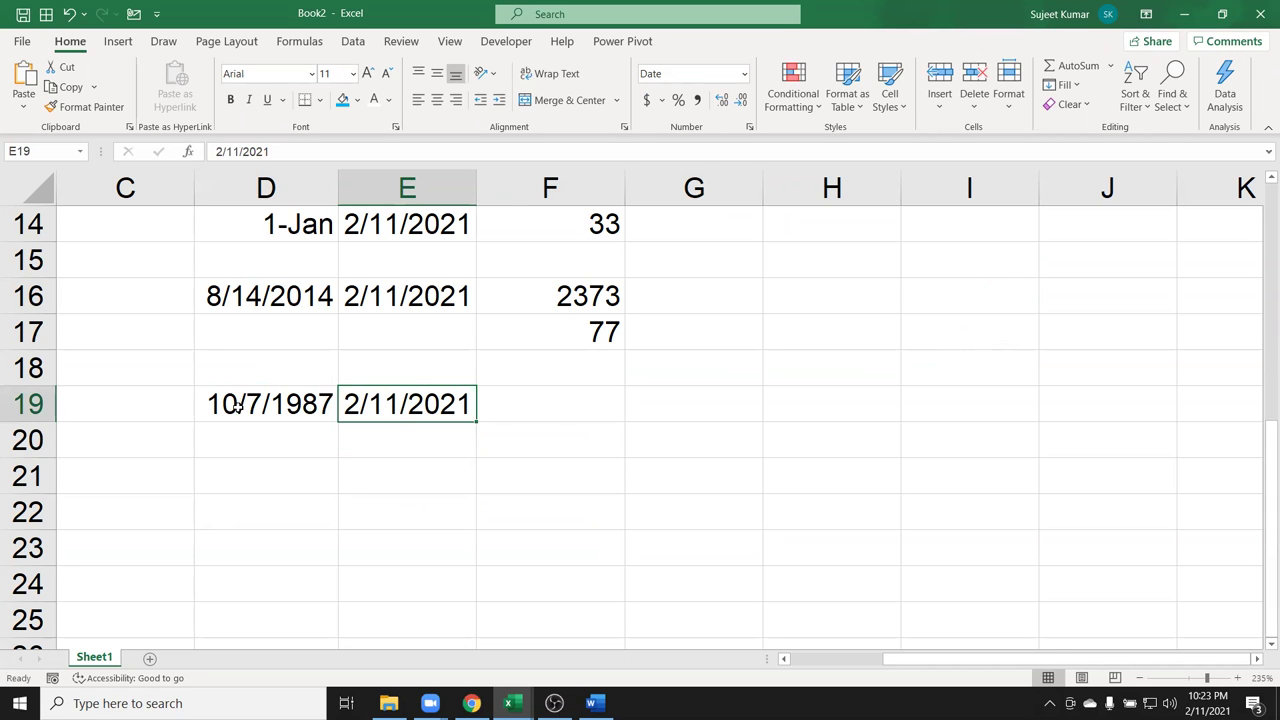
Correct the D19 date to 7/10/1987.
{"action": "left_click", "coordinate": [238, 405]}
{"action": "double_click", "coordinate": [238, 405]}
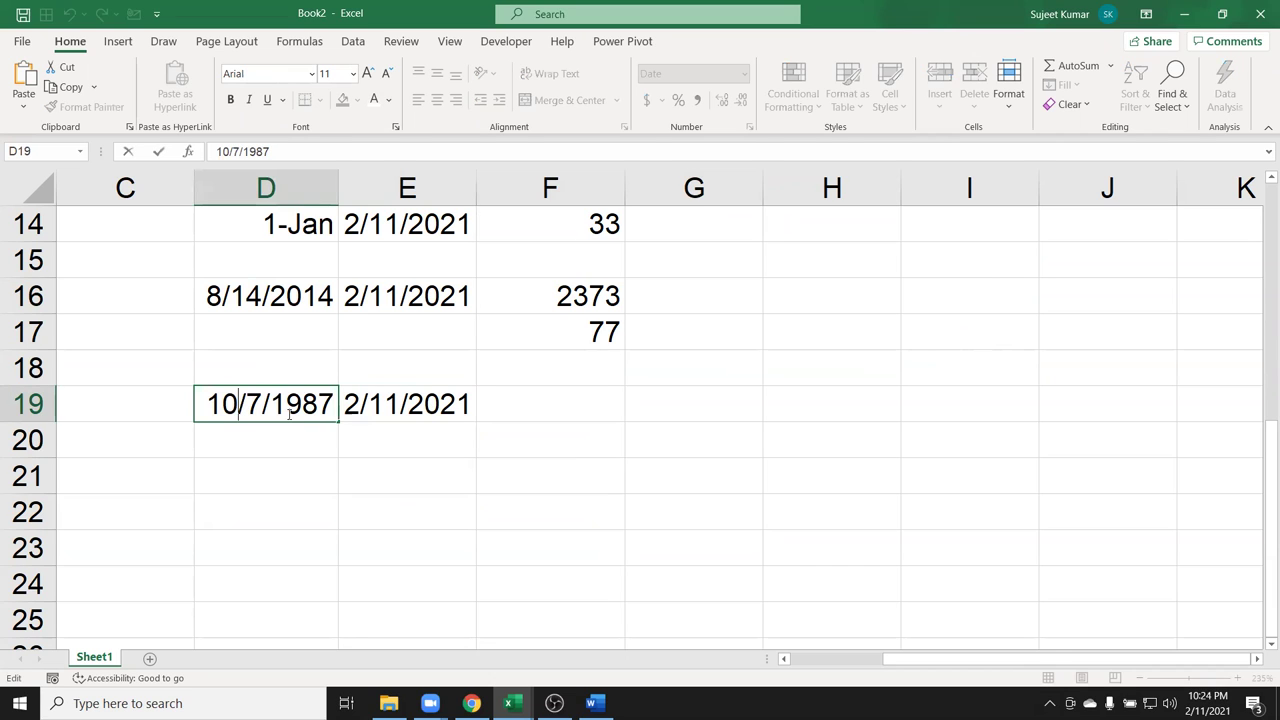
{"action": "key", "text": "BackSpace"}
{"action": "key", "text": "BackSpace"}
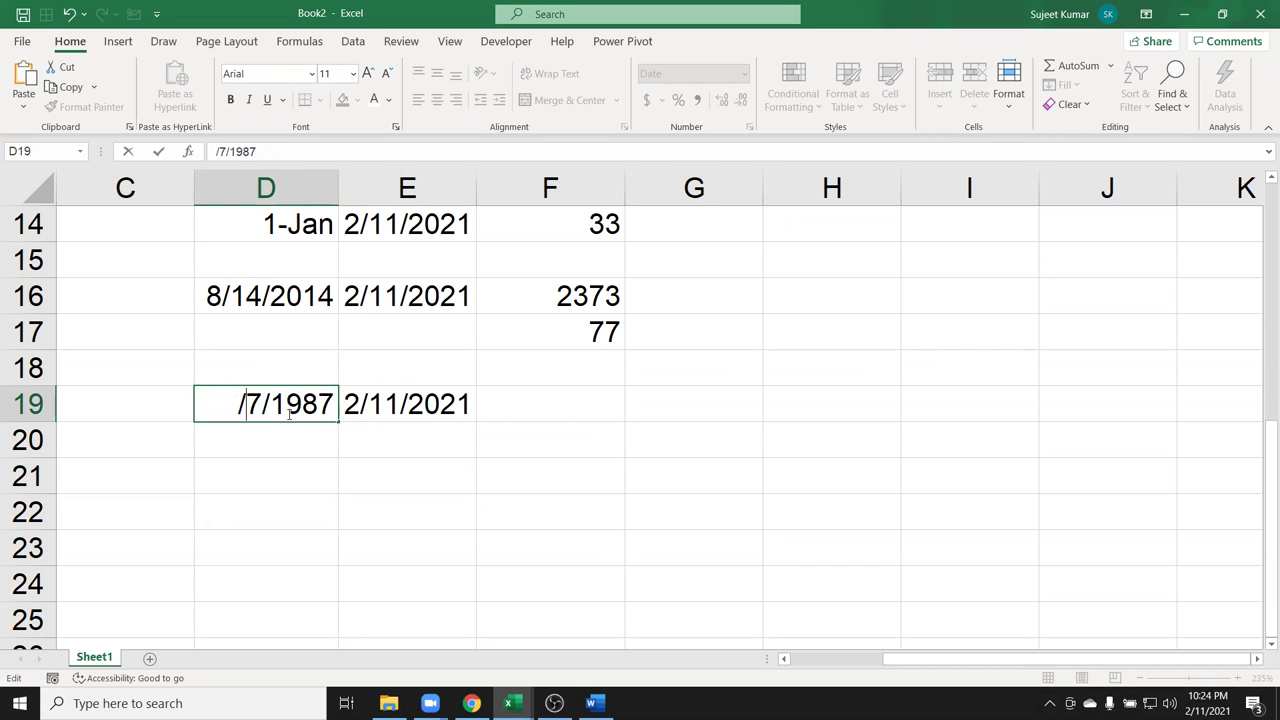
{"action": "type", "text": "7"}
{"action": "key", "text": "Right"}
{"action": "key", "text": "Delete"}
{"action": "type", "text": "10"}
{"action": "key", "text": "Return"}
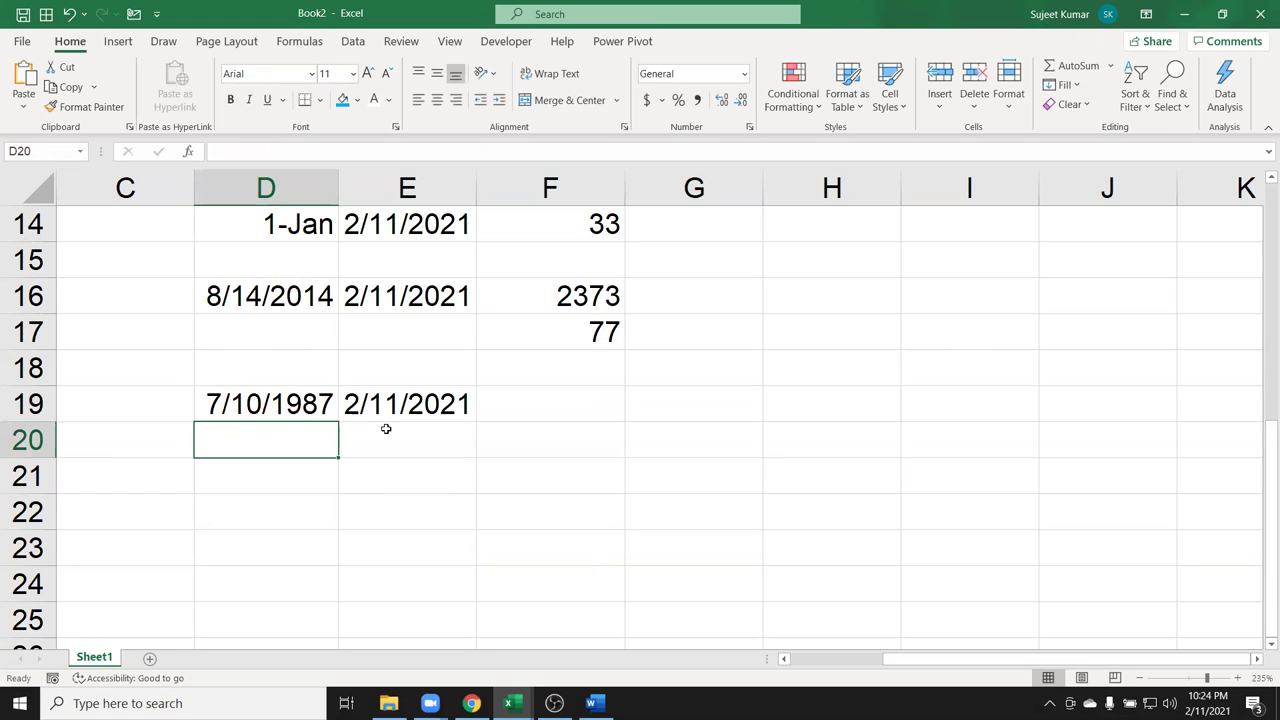
Add the unit headings Y and M in F21 and G21.
{"action": "left_click", "coordinate": [553, 462]}
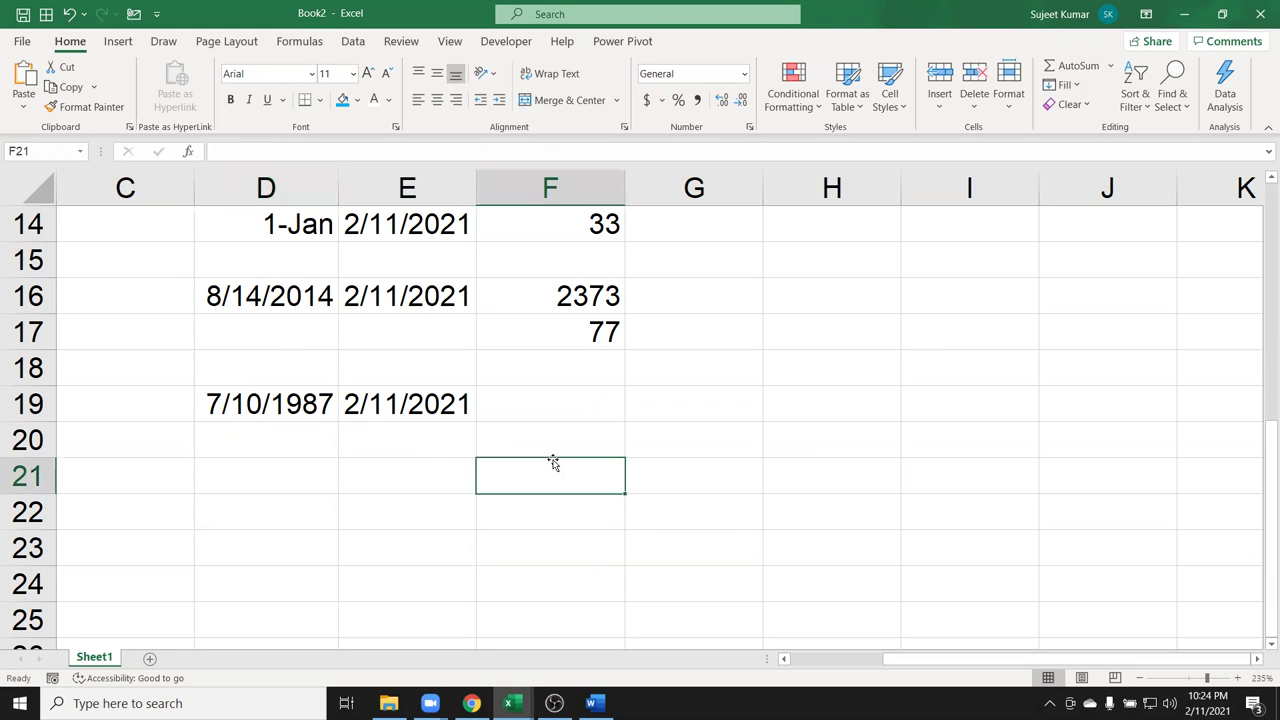
{"action": "type", "text": "Y"}
{"action": "key", "text": "Tab"}
{"action": "type", "text": "M"}
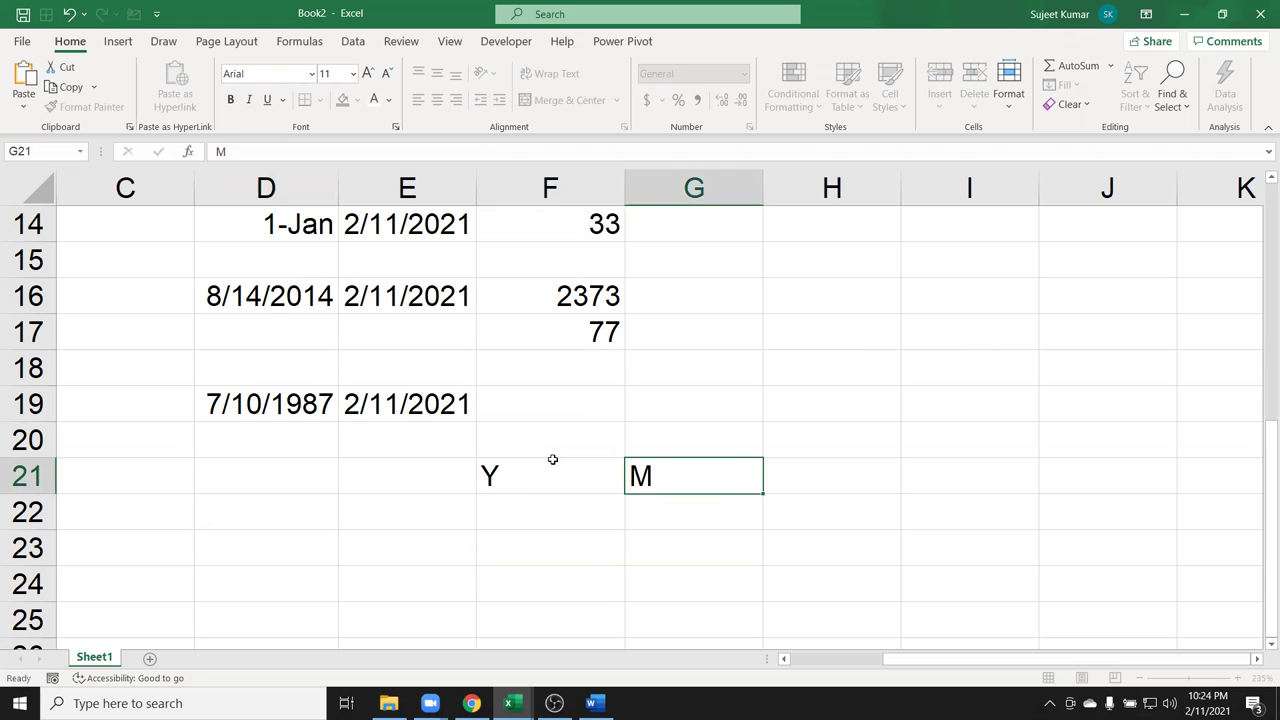
{"action": "key", "text": "Tab"}
Add the D heading in H21, then type =DATEDIF(D19,E19,"y") into F22 without entering it.
{"action": "type", "text": "D"}
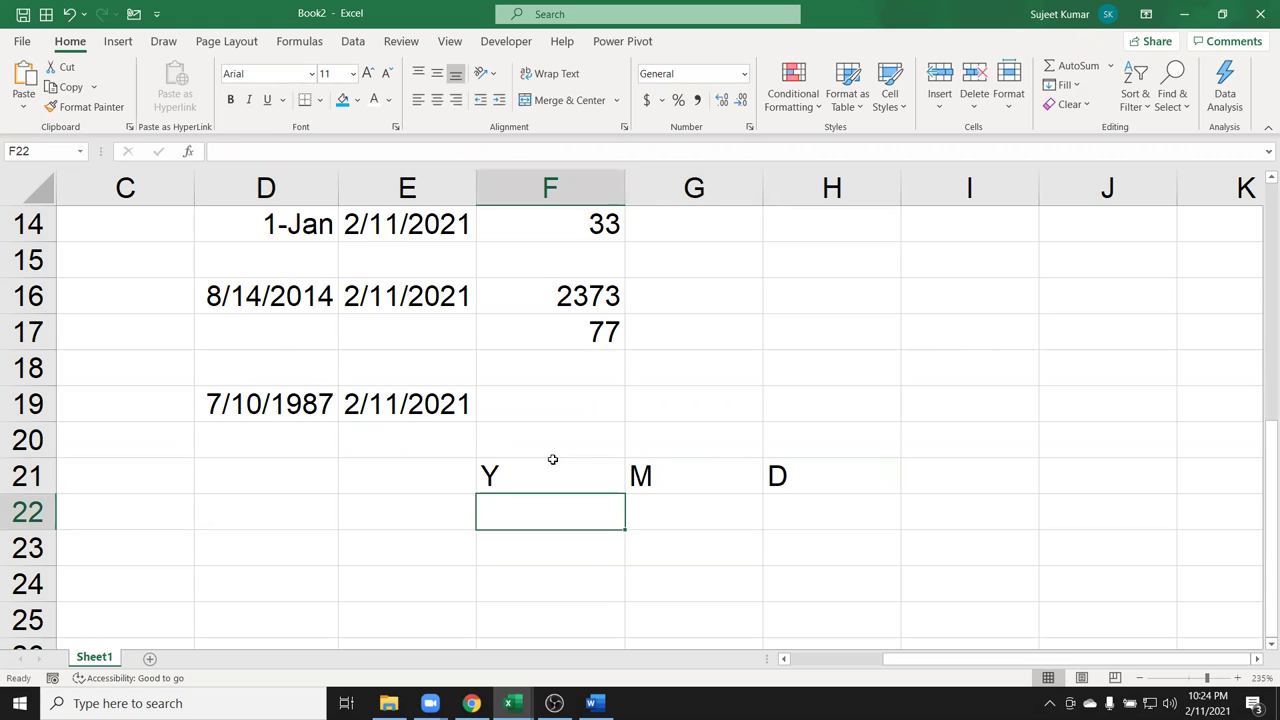
{"action": "type", "text": "=d"}
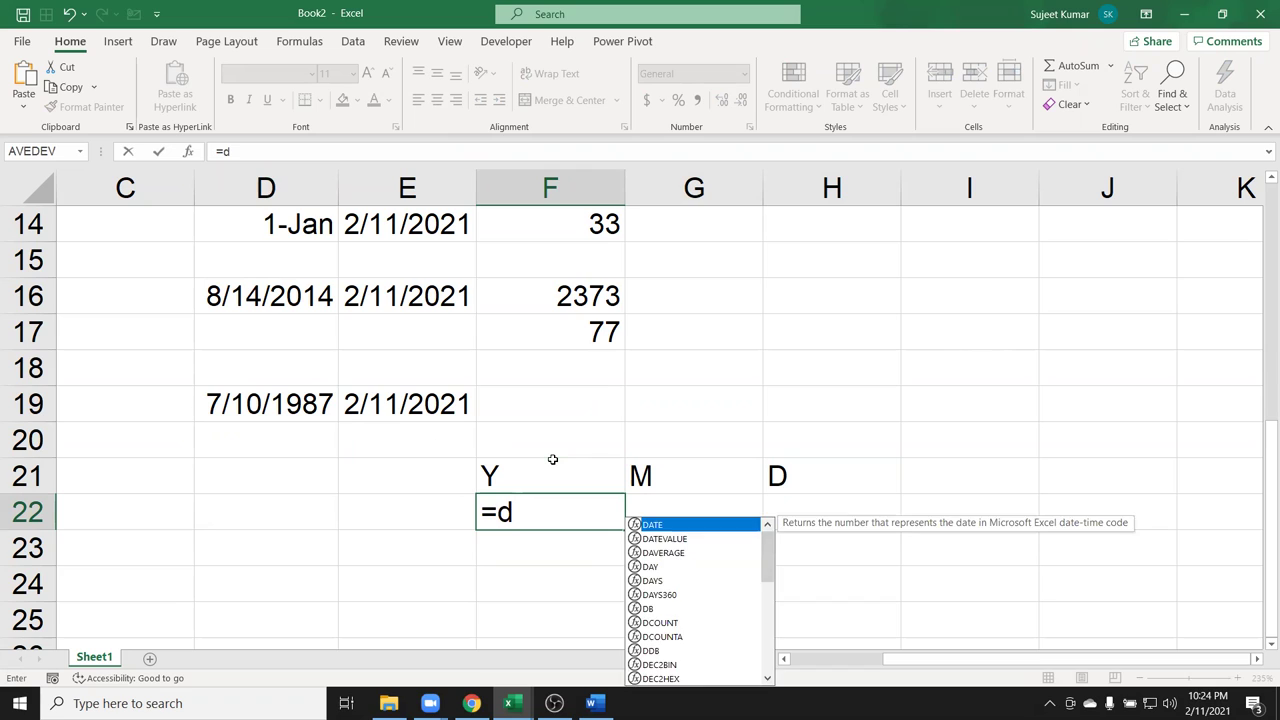
{"action": "type", "text": "ate"}
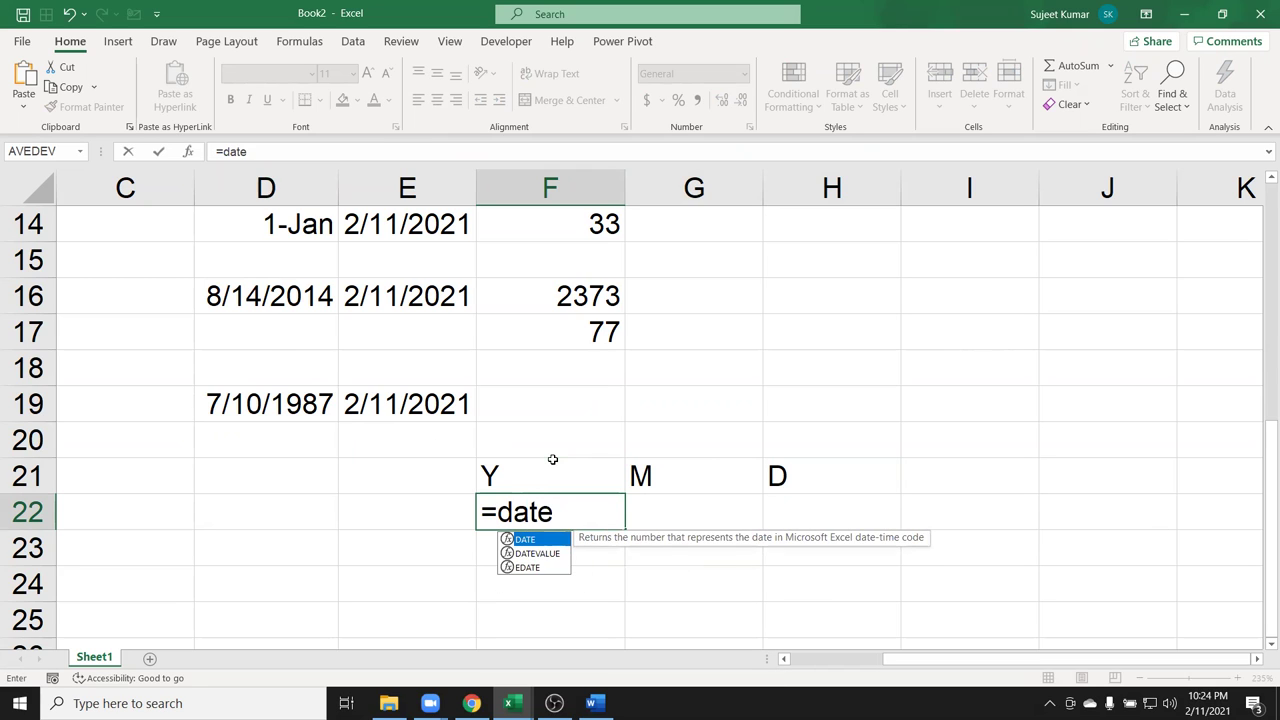
{"action": "type", "text": "dif("}
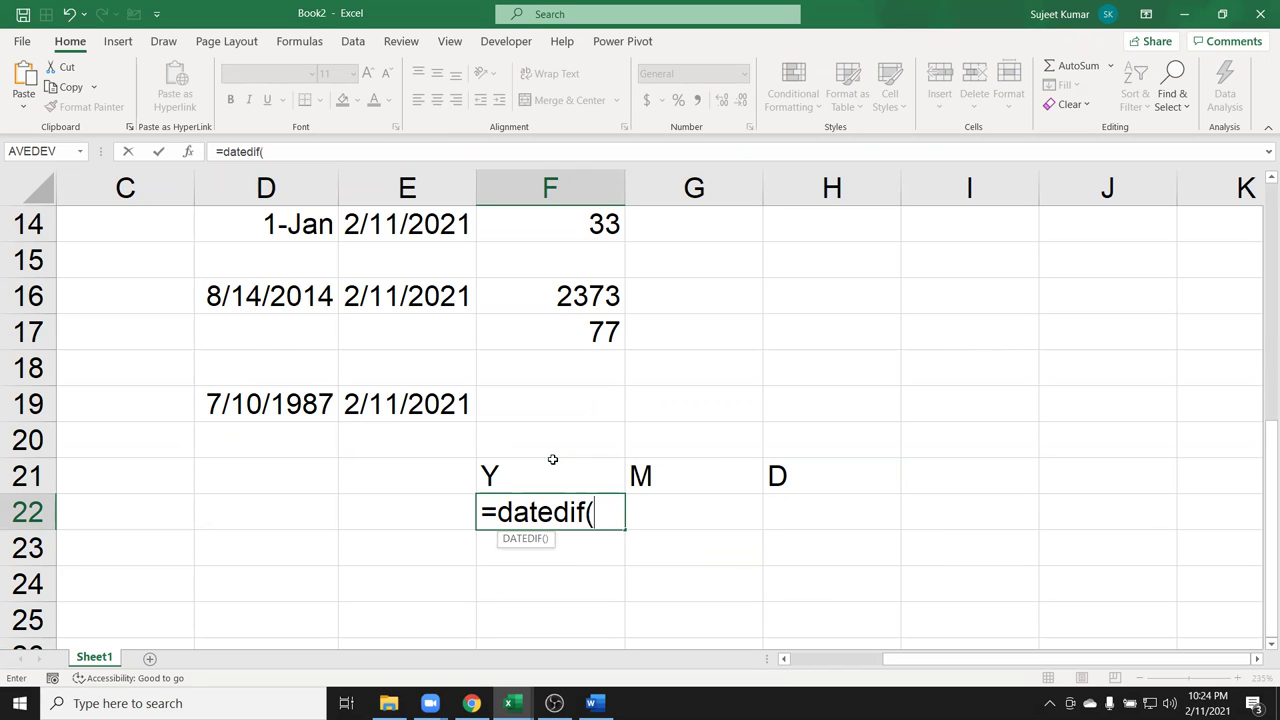
{"action": "left_click", "coordinate": [243, 397]}
{"action": "type", "text": ","}
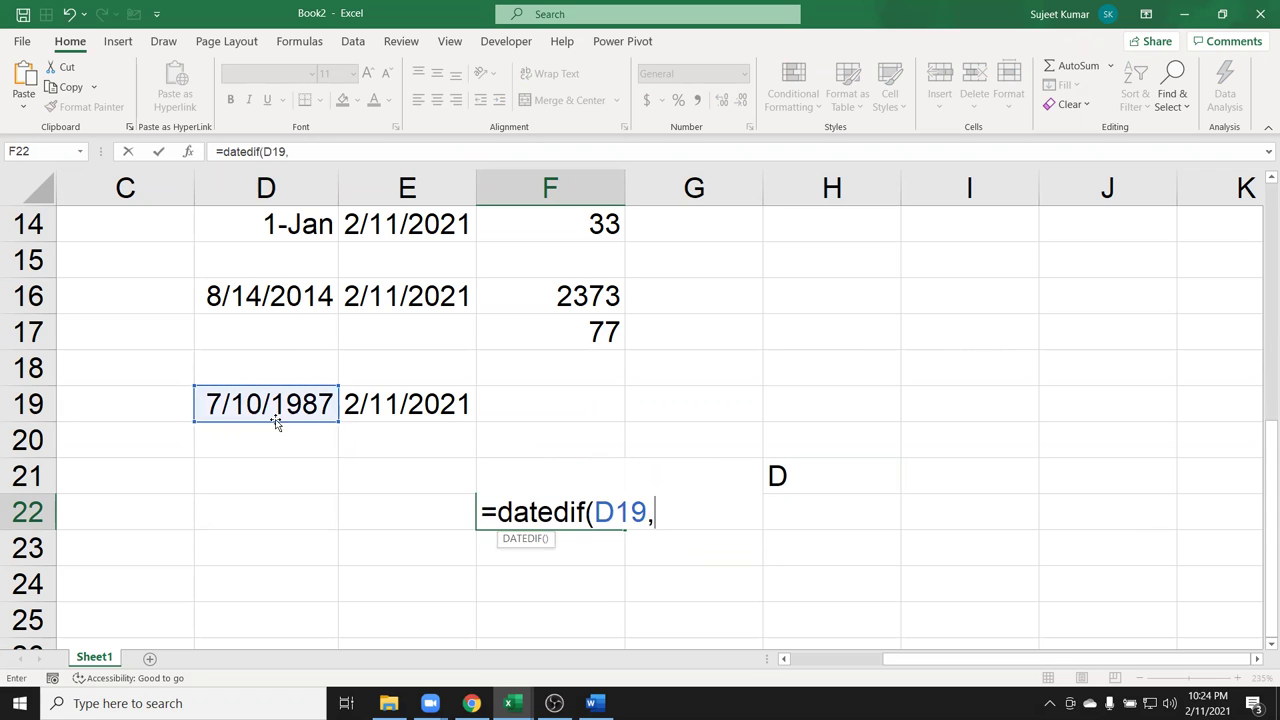
{"action": "left_click", "coordinate": [370, 408]}
{"action": "type", "text": ","}
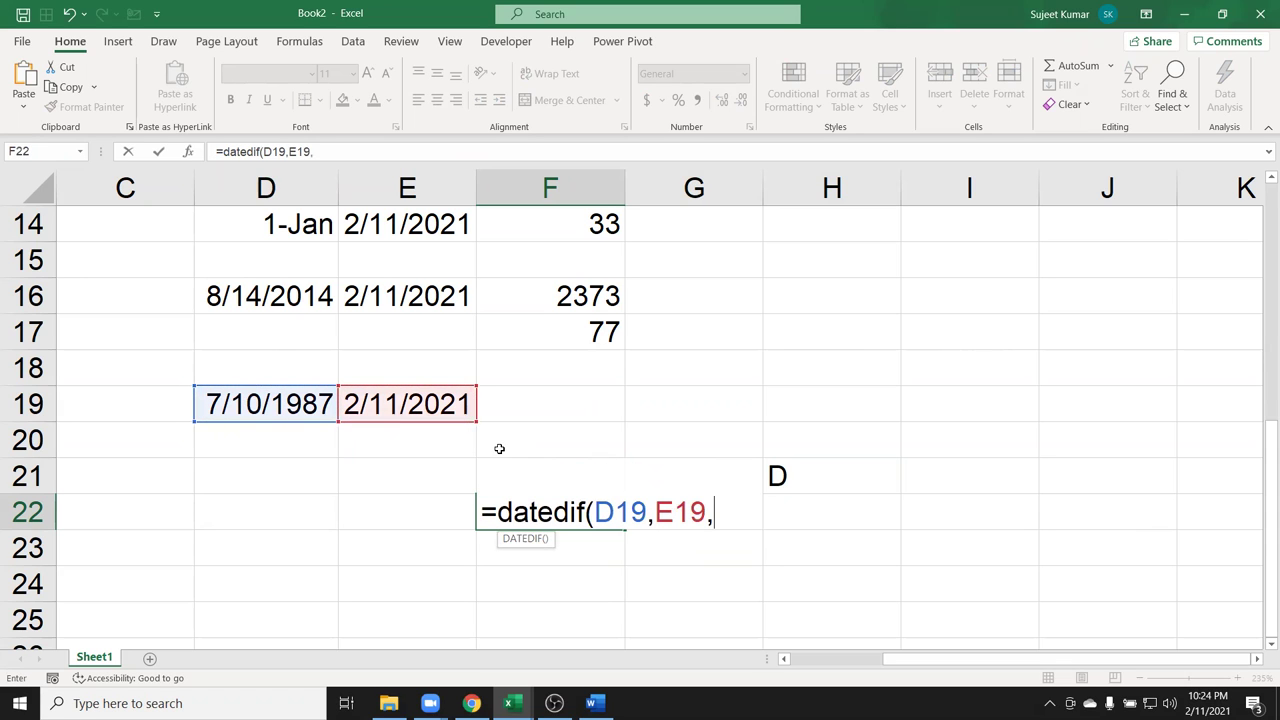
{"action": "type", "text": "\"y"}
{"action": "type", "text": "\")"}
Commit F22 (33 years), then enter =DATEDIF(D19,E19,"ym") in G22, showing 7 months.
{"action": "key", "text": "Return"}
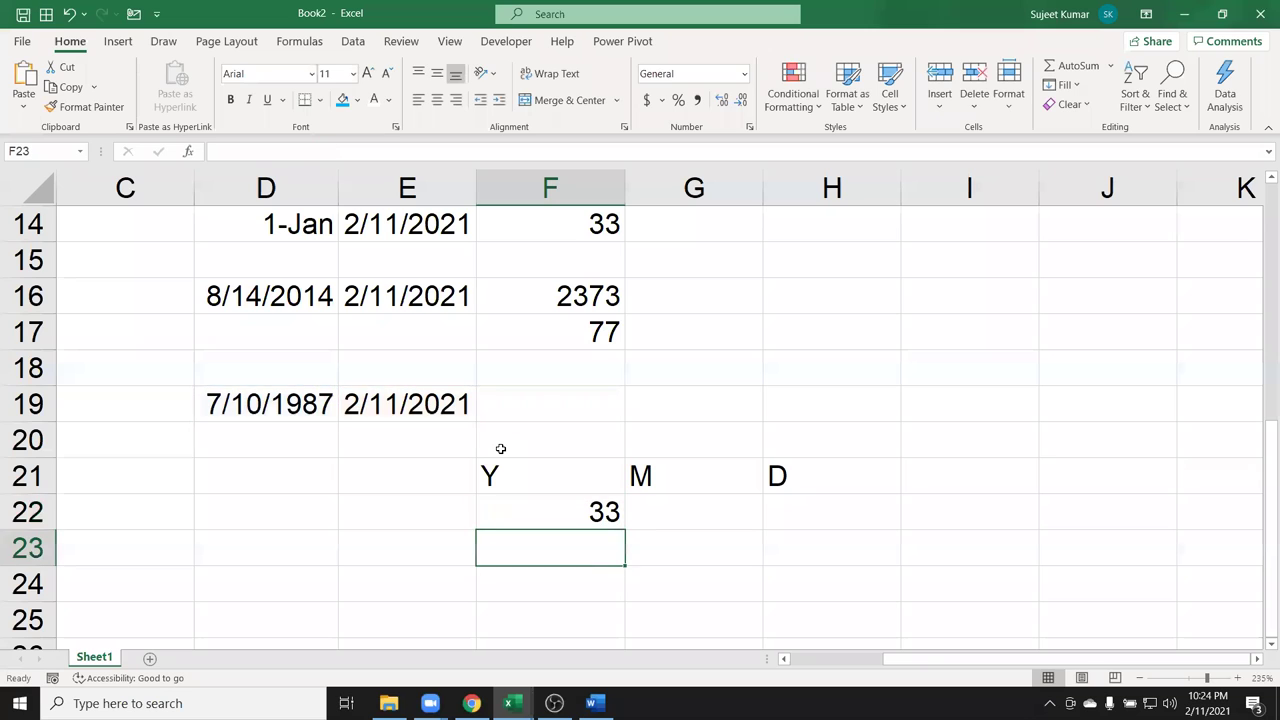
{"action": "key", "text": "Up"}
{"action": "key", "text": "Right"}
{"action": "type", "text": "="}
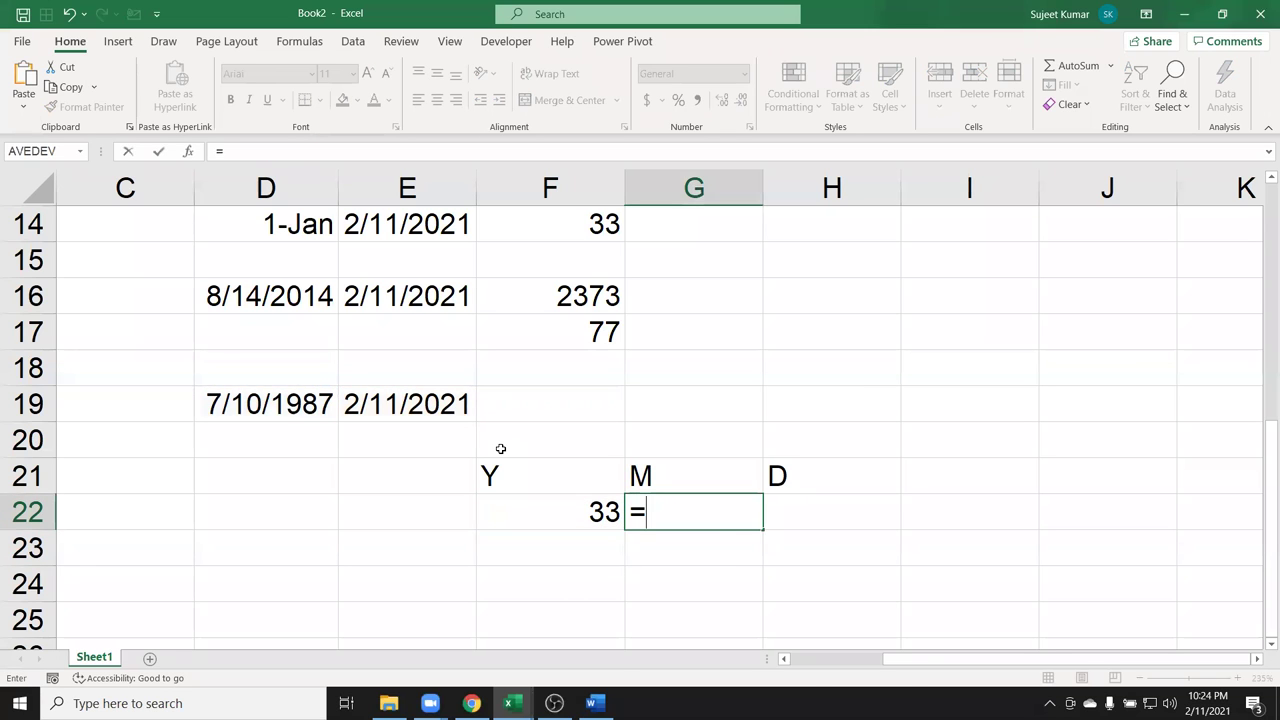
{"action": "type", "text": "datedif("}
{"action": "left_click", "coordinate": [258, 395]}
{"action": "type", "text": ","}
{"action": "left_click", "coordinate": [366, 404]}
{"action": "type", "text": ",\""}
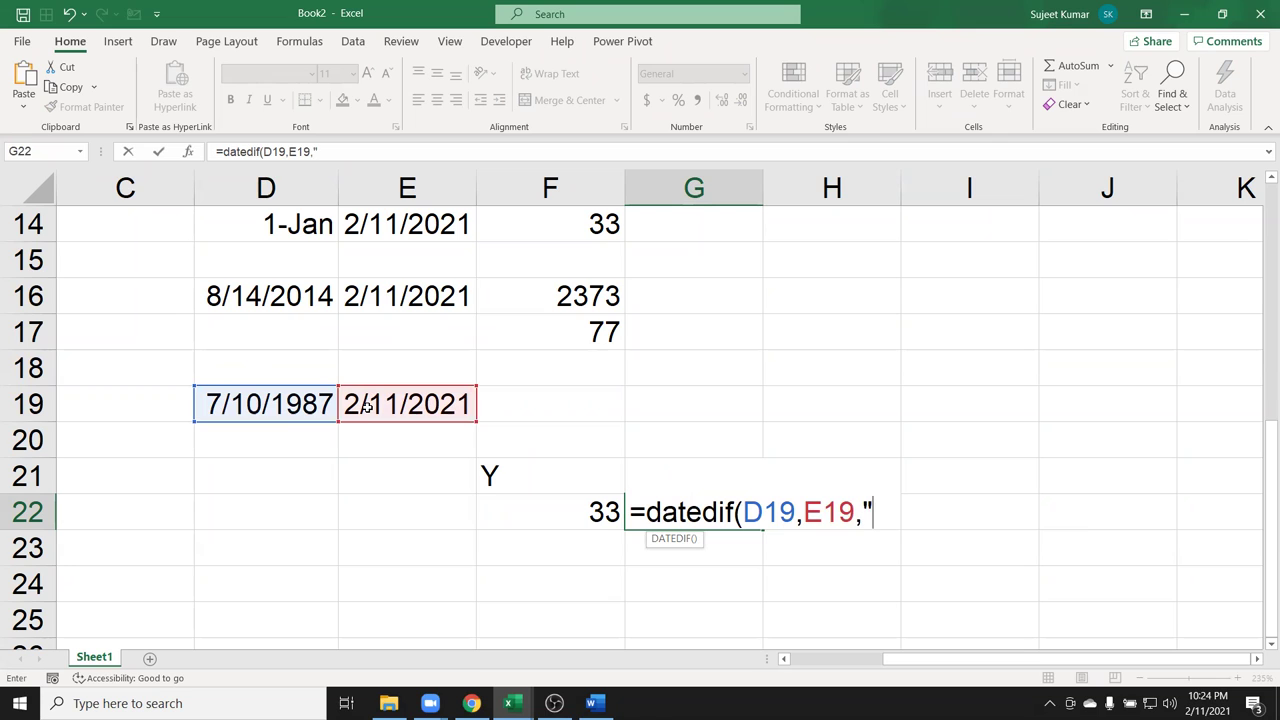
{"action": "type", "text": "ym"}
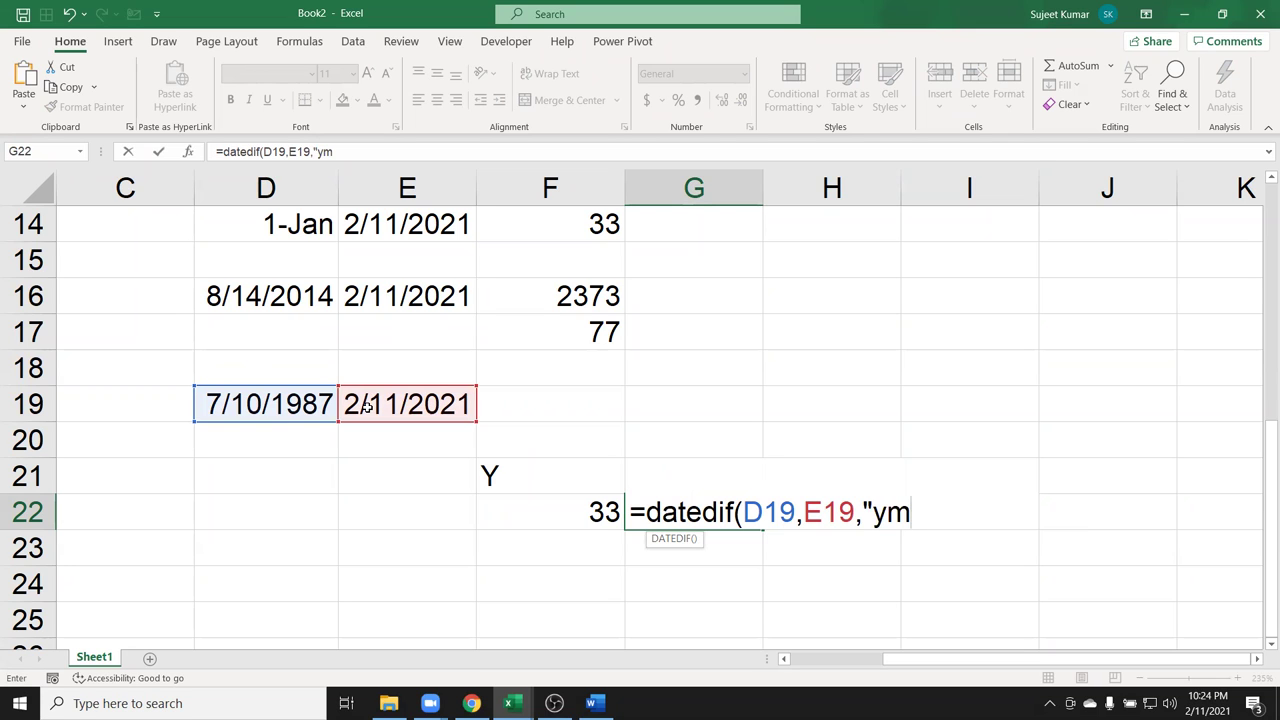
{"action": "type", "text": "\""}
{"action": "key", "text": "BackSpace"}
{"action": "key", "text": "BackSpace"}
{"action": "key", "text": "BackSpace"}
{"action": "type", "text": "ym"}
{"action": "type", "text": "\")"}
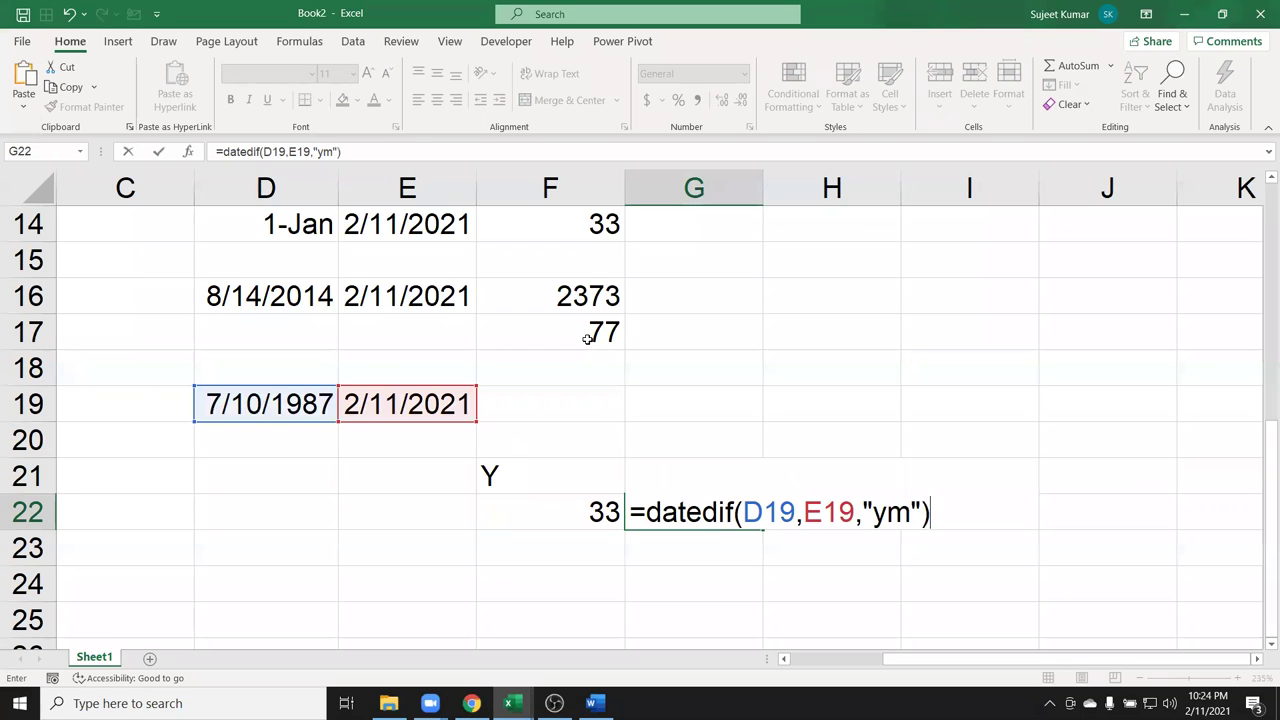
{"action": "key", "text": "Return"}
{"action": "key", "text": "Up"}
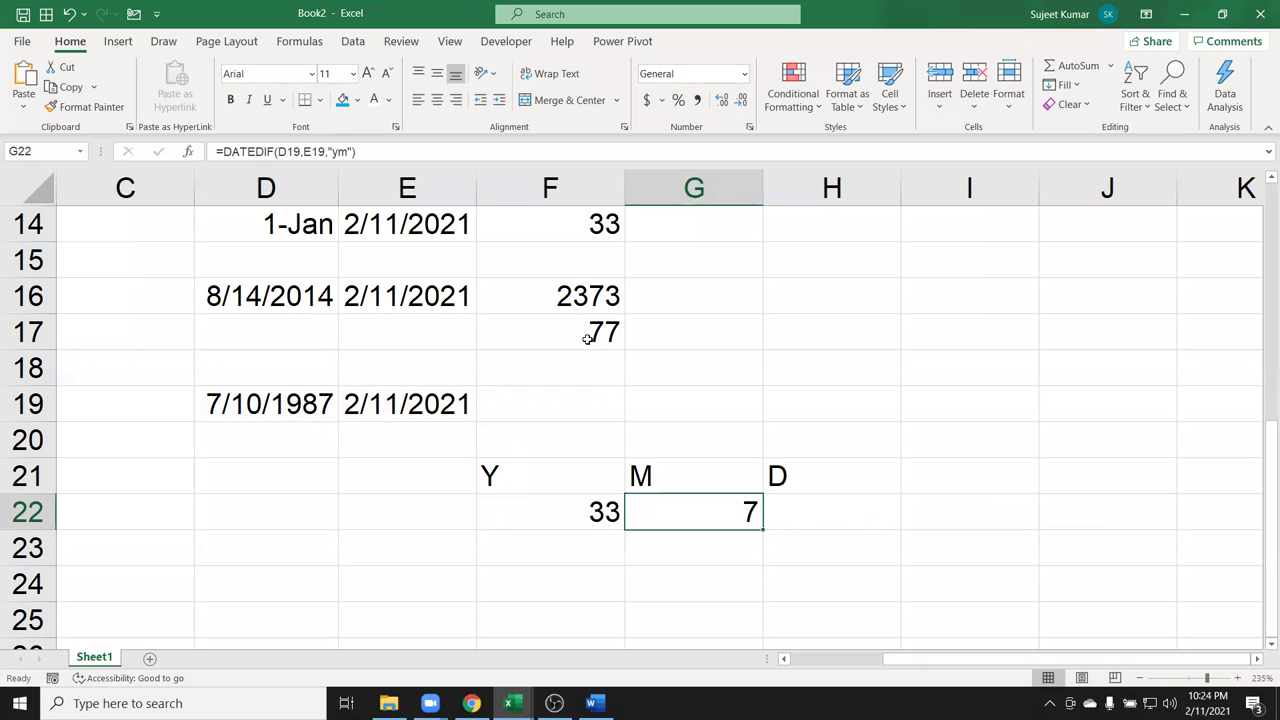
Enter =DATEDIF(D19,E19,"md") in H22, returning 1 leftover day.
{"action": "key", "text": "Right"}
{"action": "type", "text": "="}
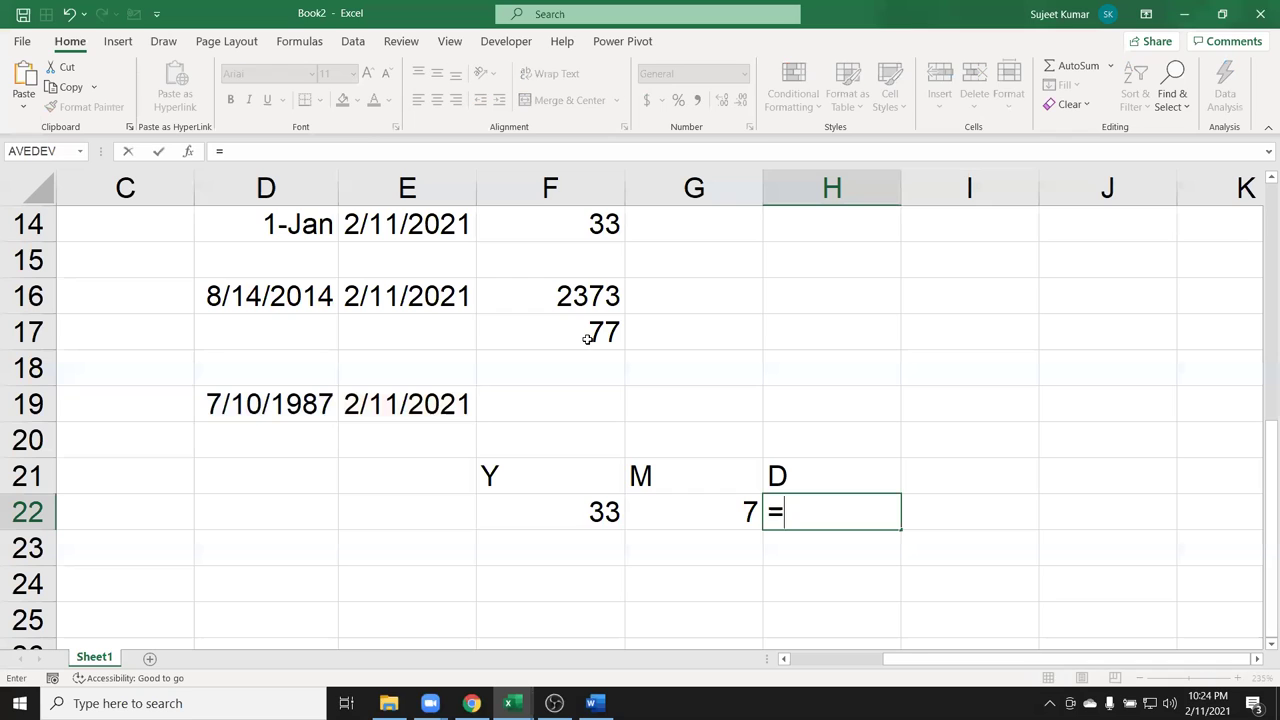
{"action": "type", "text": "datedif"}
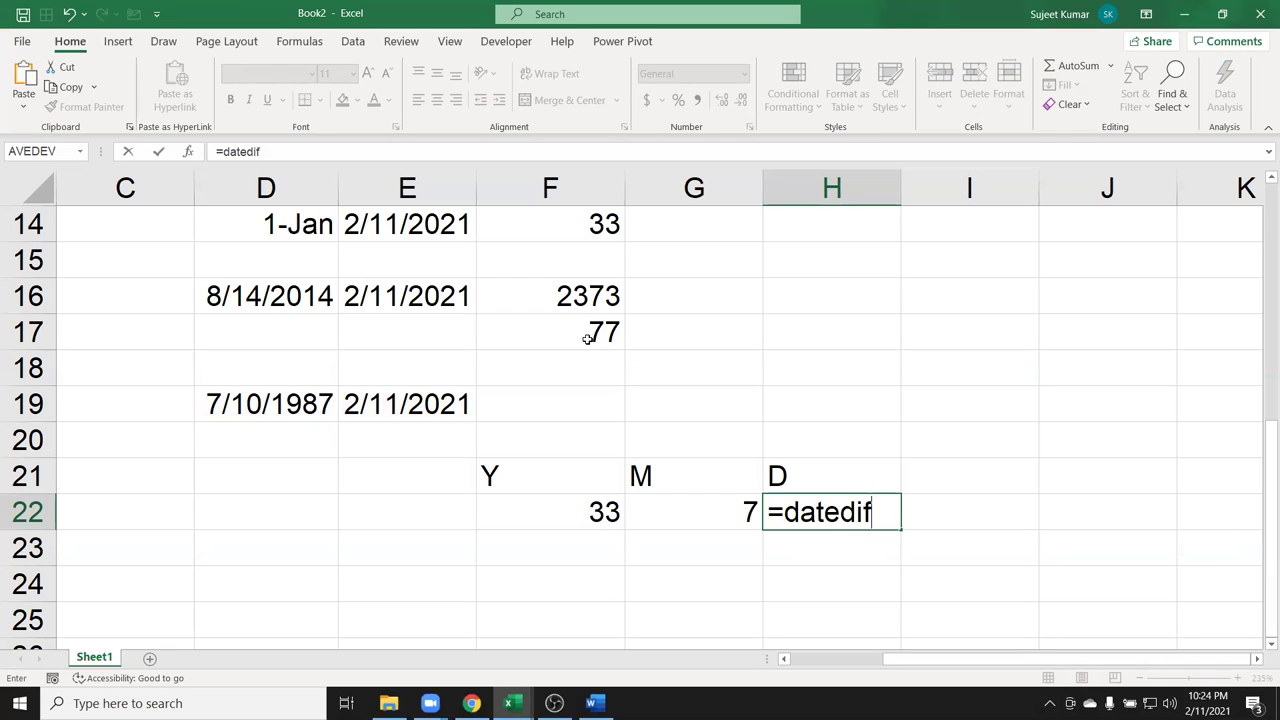
{"action": "type", "text": "("}
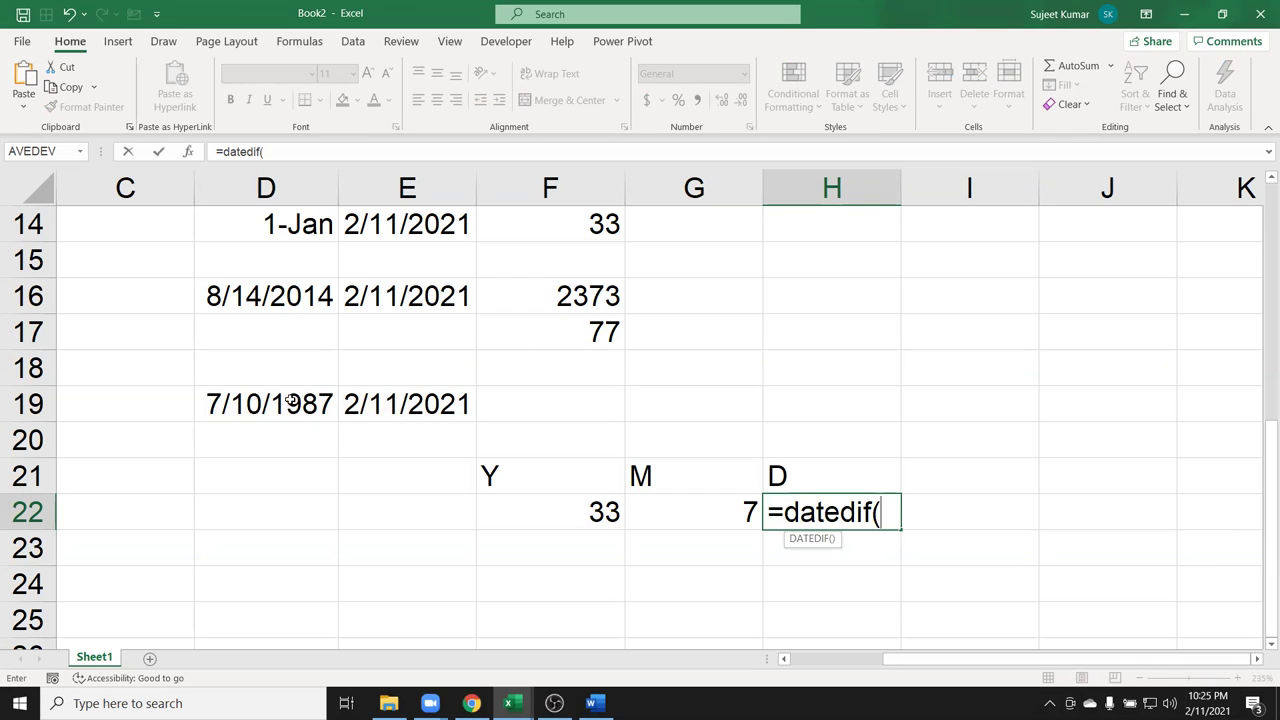
{"action": "left_click", "coordinate": [290, 400]}
{"action": "type", "text": ","}
{"action": "left_click", "coordinate": [372, 406]}
{"action": "type", "text": ","}
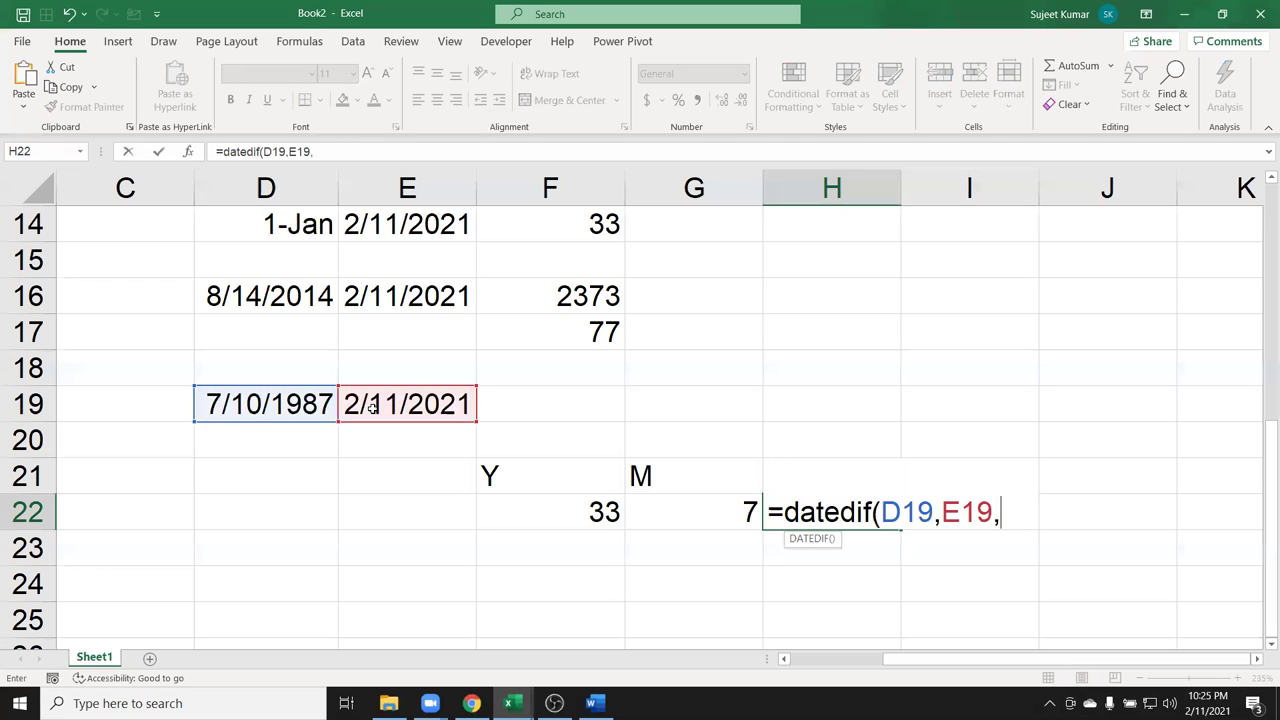
{"action": "type", "text": "\"y"}
{"action": "key", "text": "BackSpace"}
{"action": "type", "text": "md\")"}
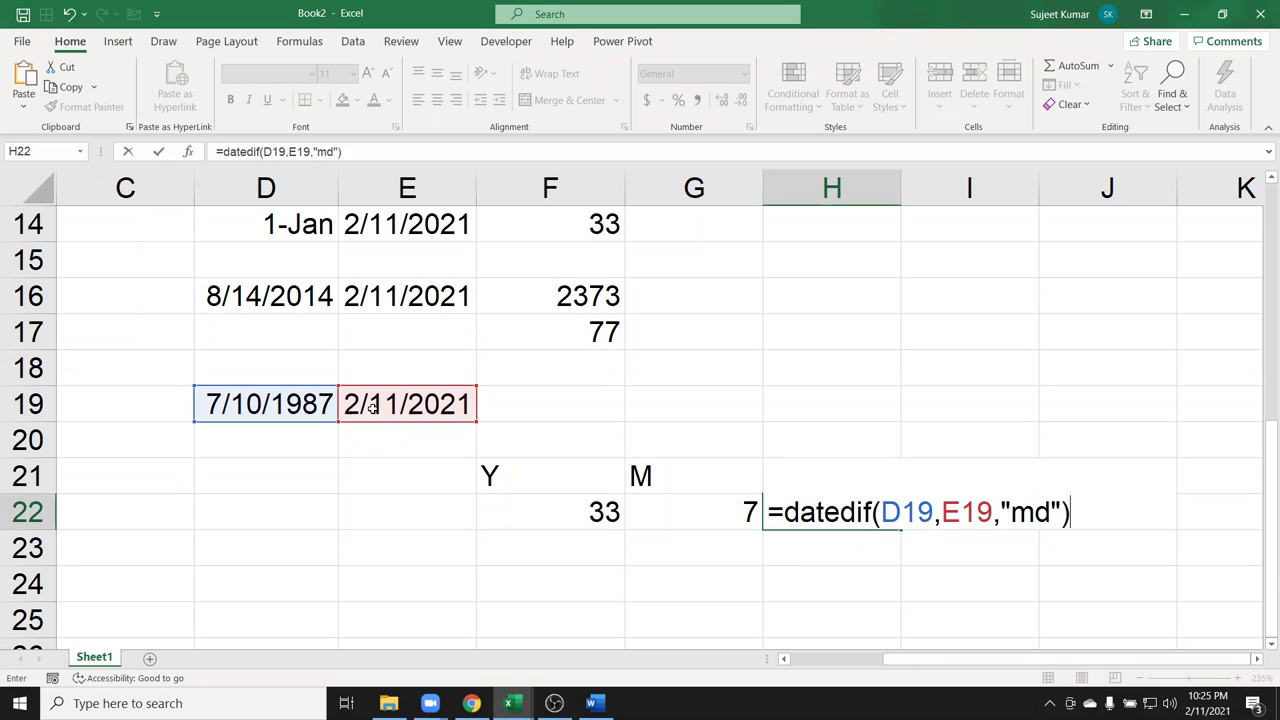
{"action": "key", "text": "Return"}
{"action": "key", "text": "Up"}
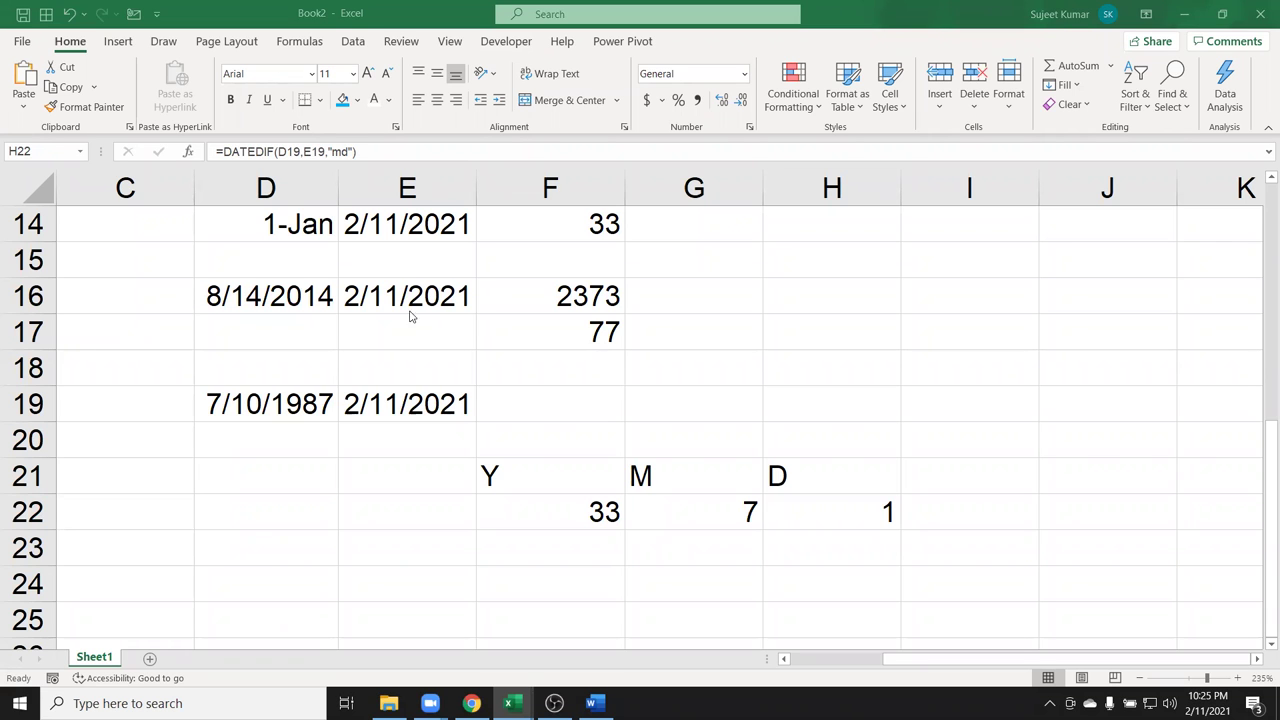
{"action": "scroll", "coordinate": [428, 347], "scroll_direction": "up", "scroll_amount": 4}
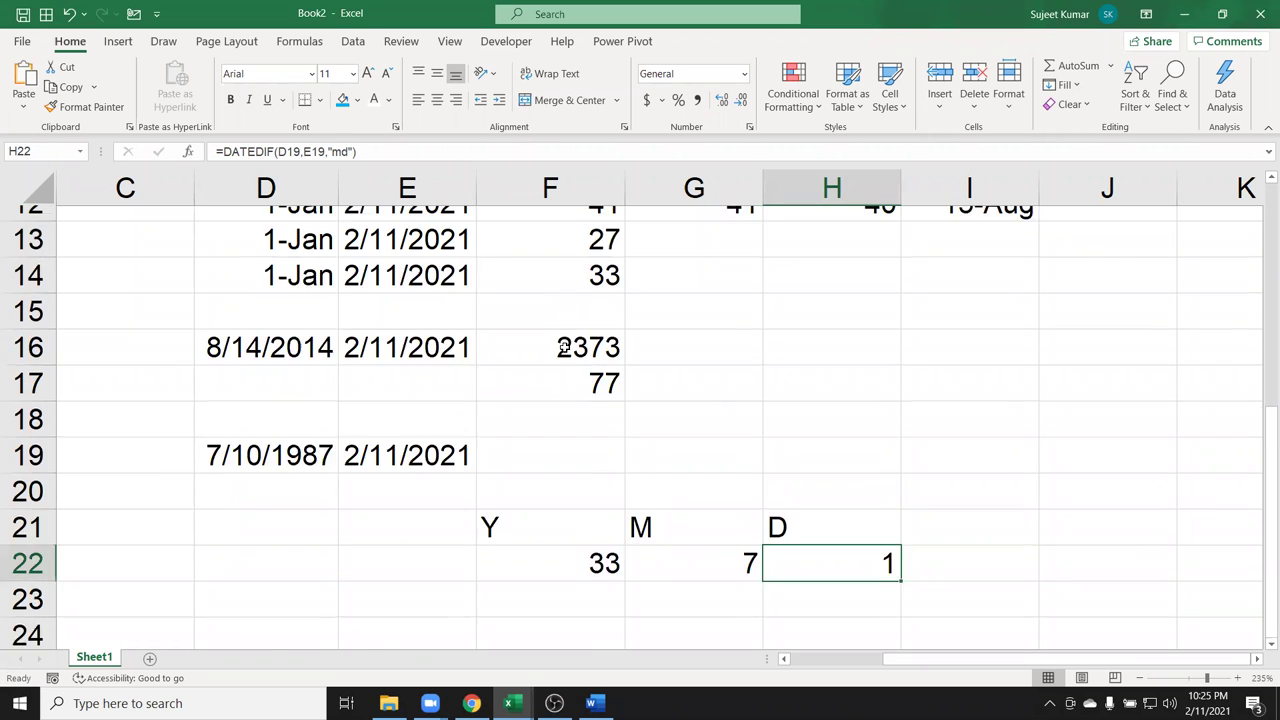
{"action": "scroll", "coordinate": [561, 357], "scroll_direction": "down", "scroll_amount": 5}
{"action": "scroll", "coordinate": [400, 362], "scroll_direction": "down", "scroll_amount": 5}
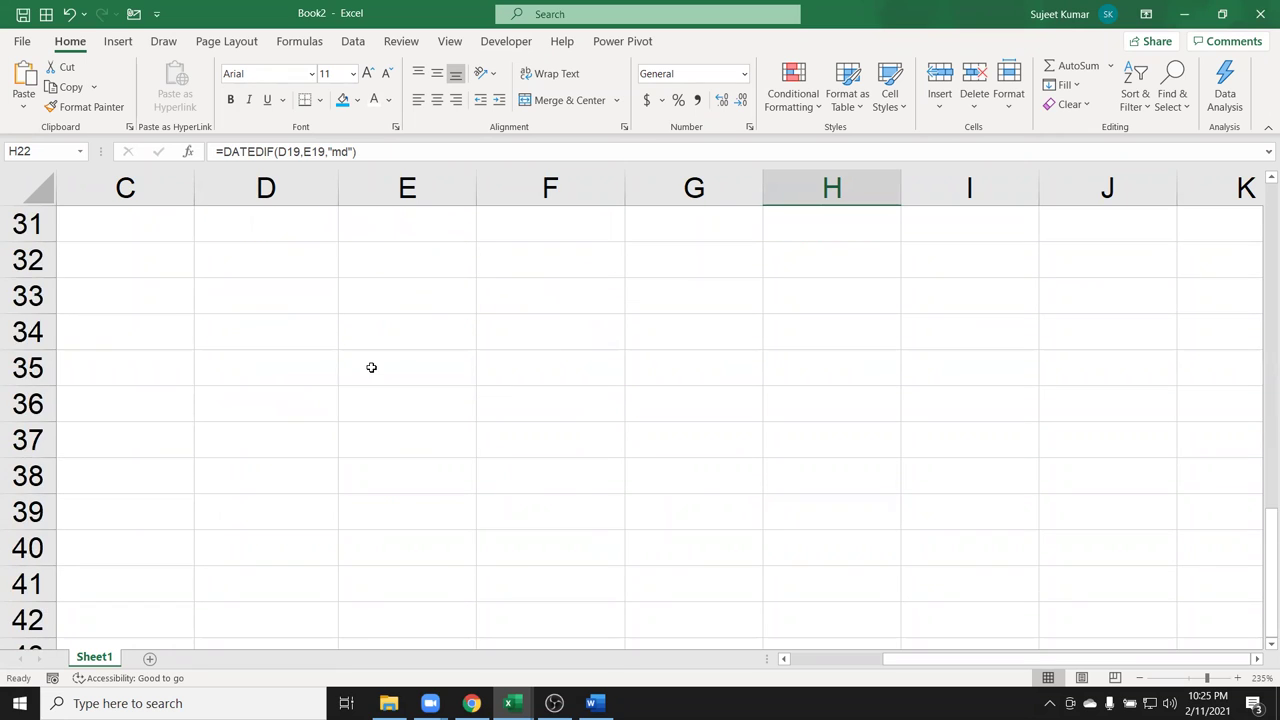
{"action": "scroll", "coordinate": [371, 366], "scroll_direction": "up", "scroll_amount": 4}
{"action": "left_click", "coordinate": [237, 387]}
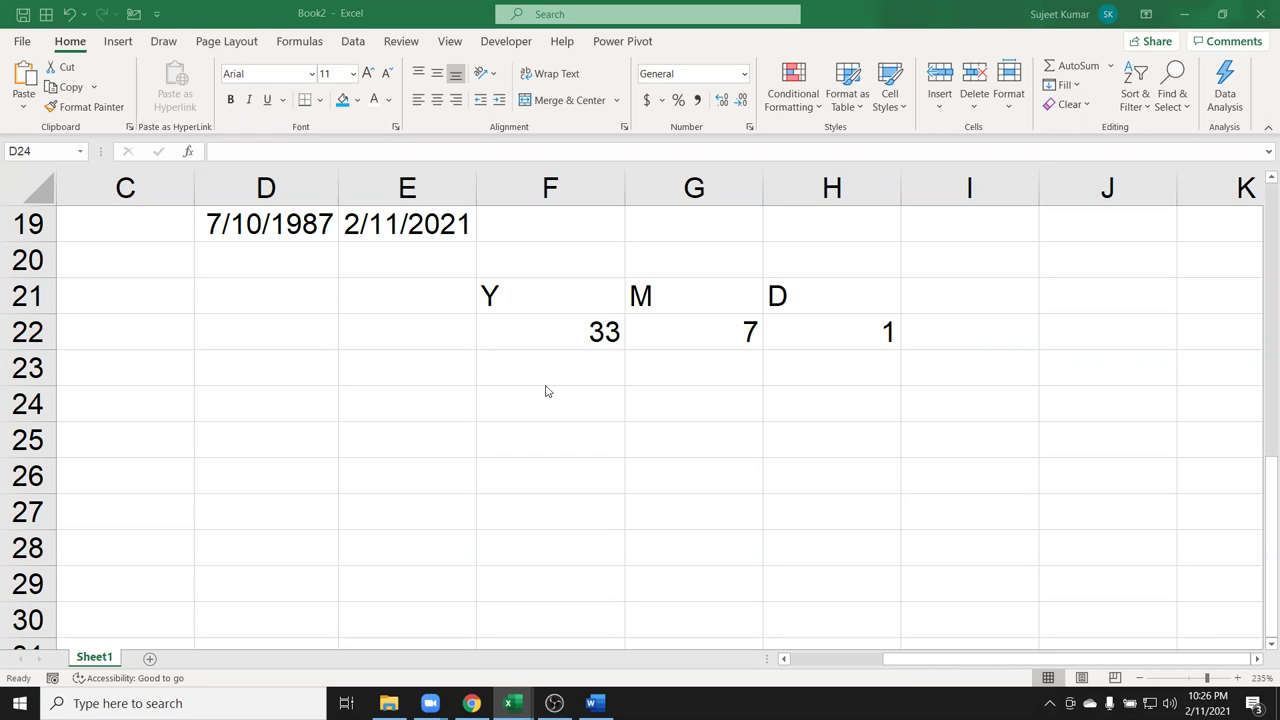
{"action": "double_click", "coordinate": [566, 333]}
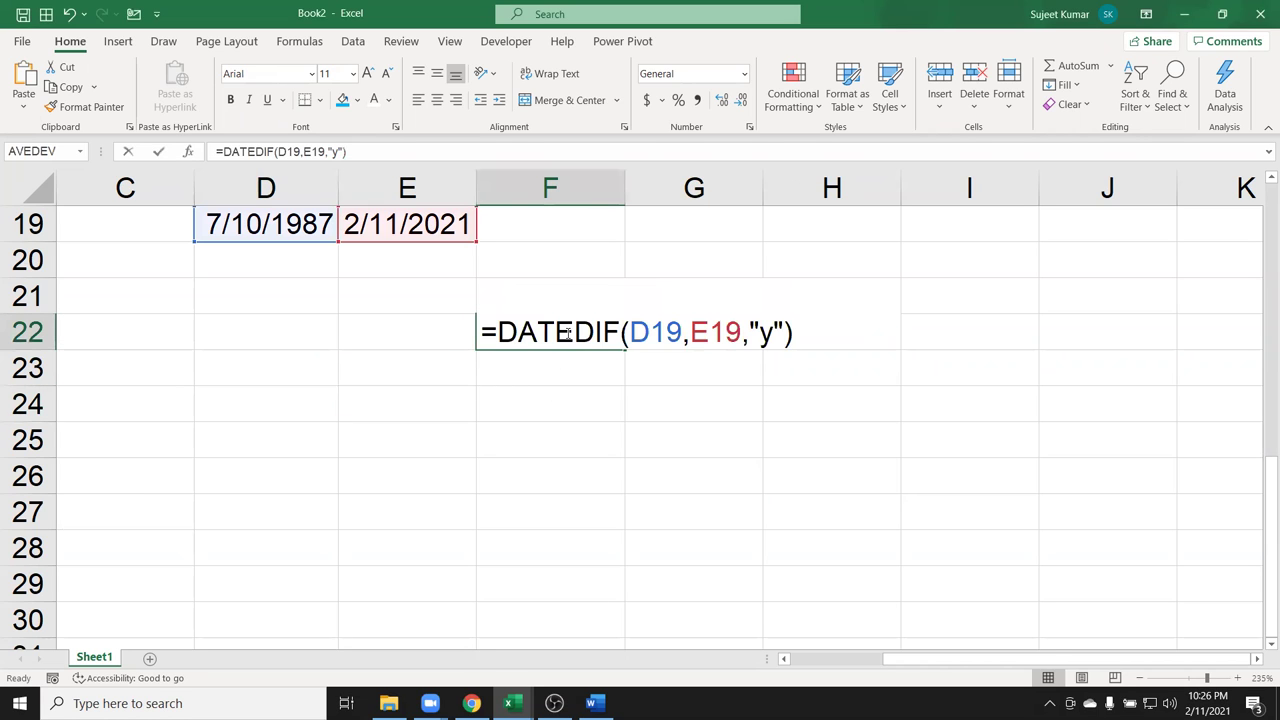
{"action": "key", "text": "Return"}
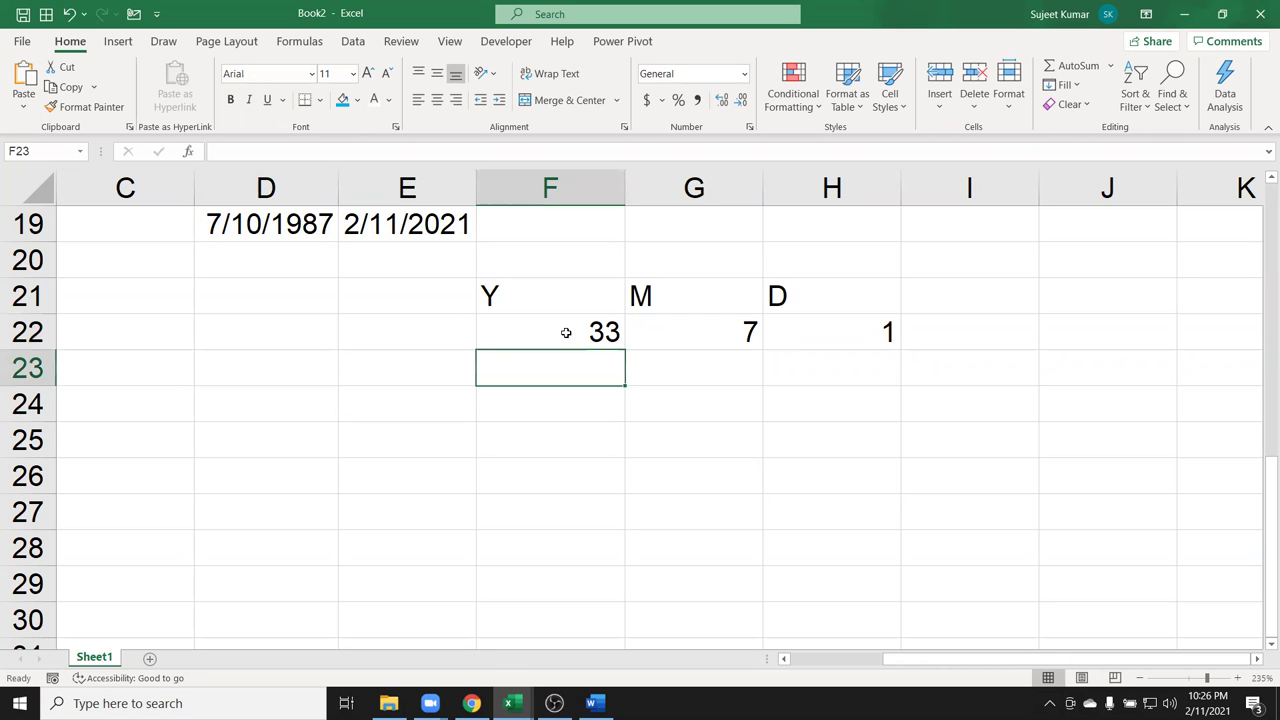
{"action": "left_click", "coordinate": [706, 346]}
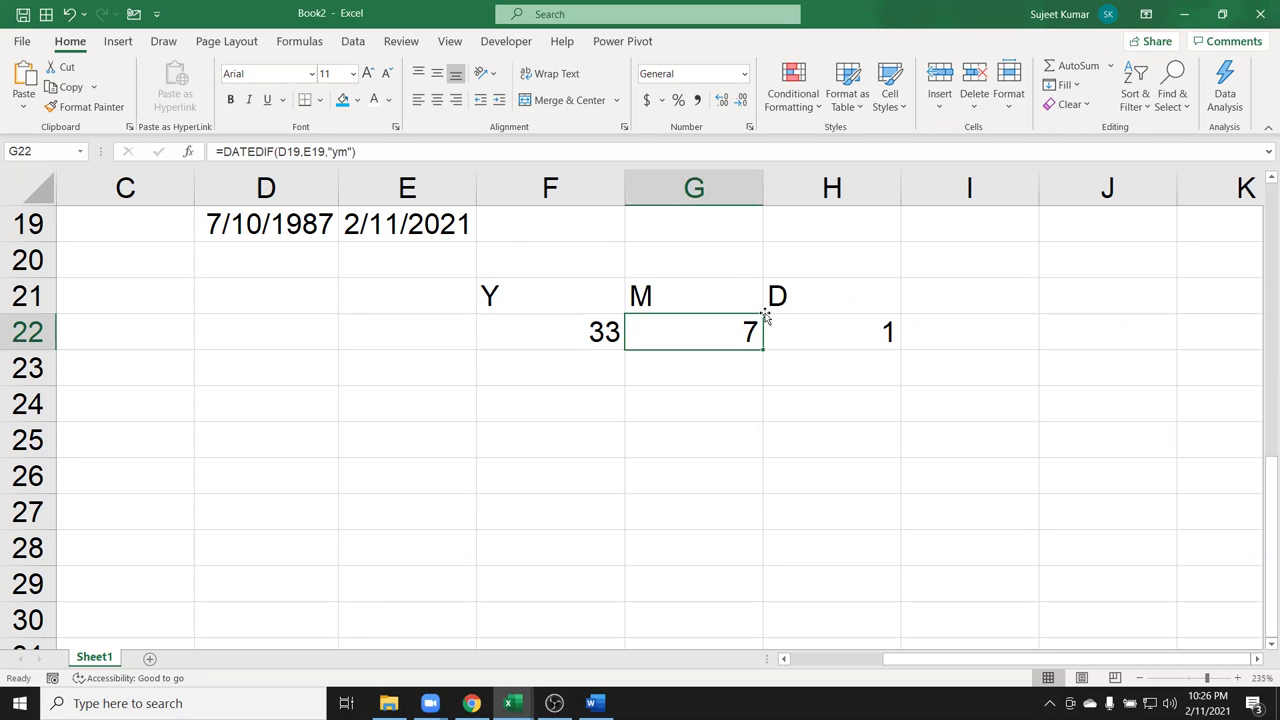
Enter 1/1 in D24, which displays as 1-Jan.
{"action": "left_click", "coordinate": [286, 397]}
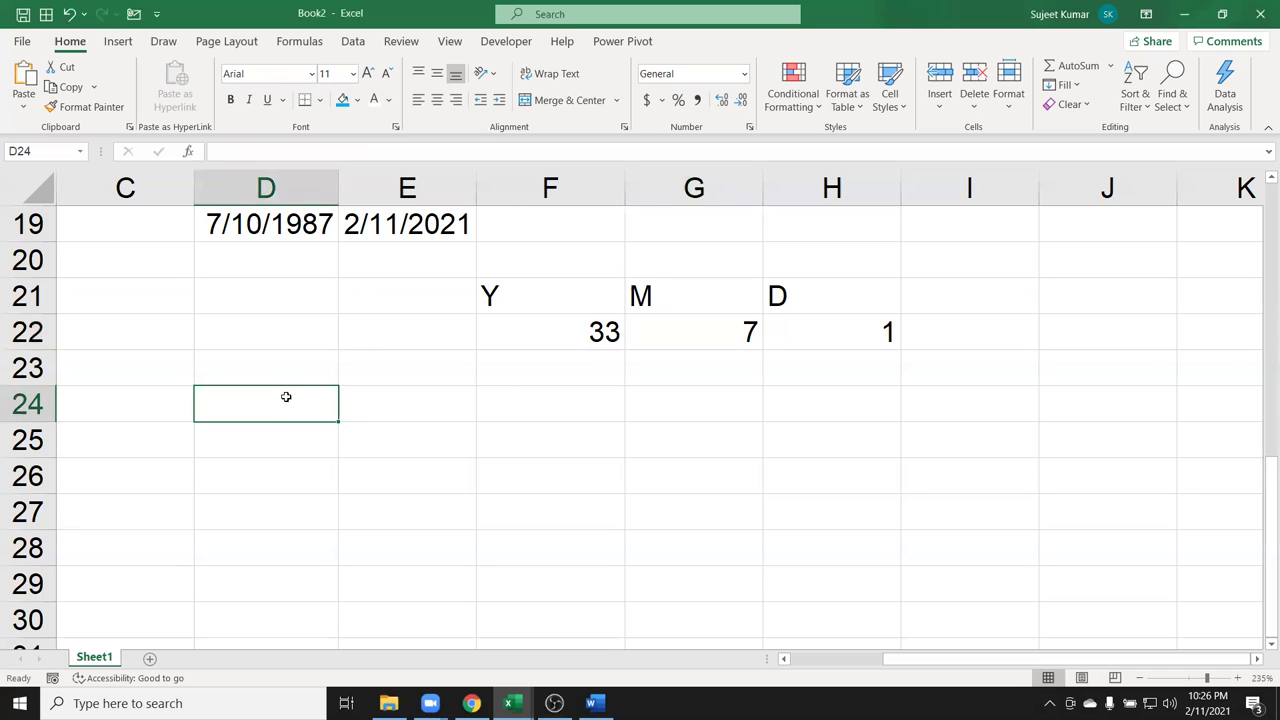
{"action": "scroll", "coordinate": [288, 405], "scroll_direction": "up", "scroll_amount": 4}
{"action": "scroll", "coordinate": [288, 408], "scroll_direction": "down", "scroll_amount": 5}
{"action": "scroll", "coordinate": [286, 412], "scroll_direction": "up", "scroll_amount": 2}
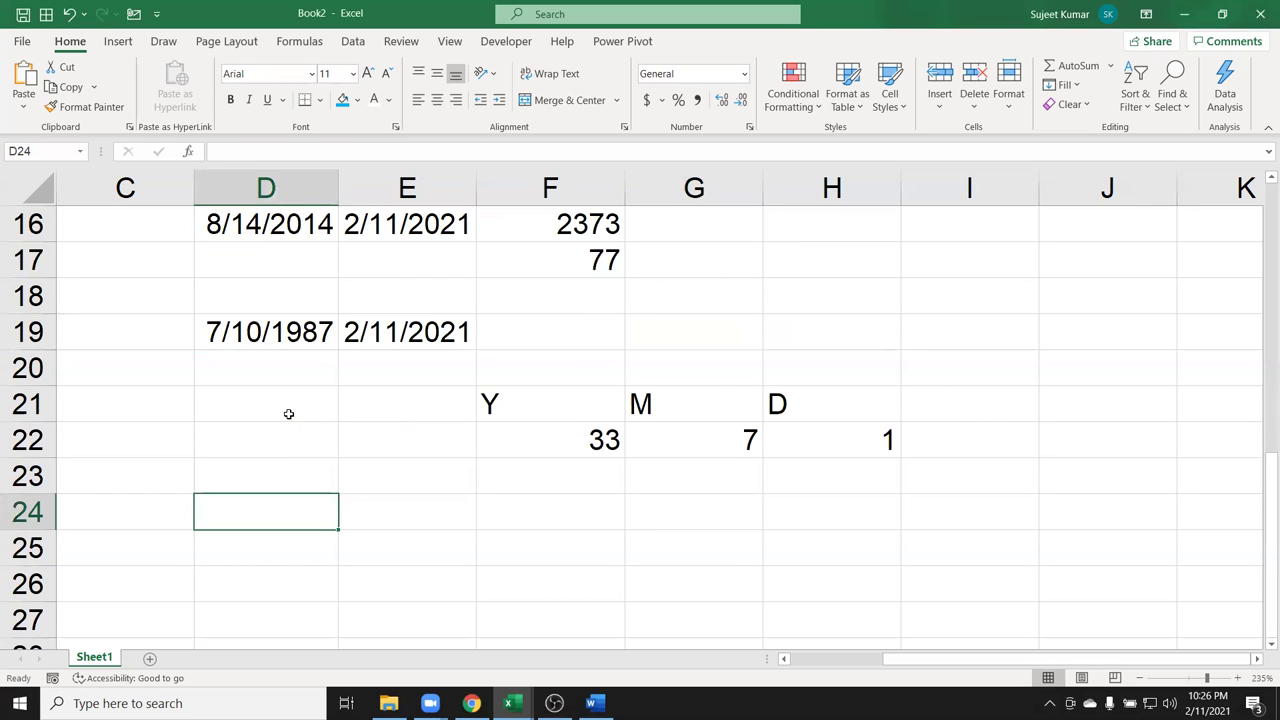
{"action": "scroll", "coordinate": [268, 463], "scroll_direction": "down", "scroll_amount": 1}
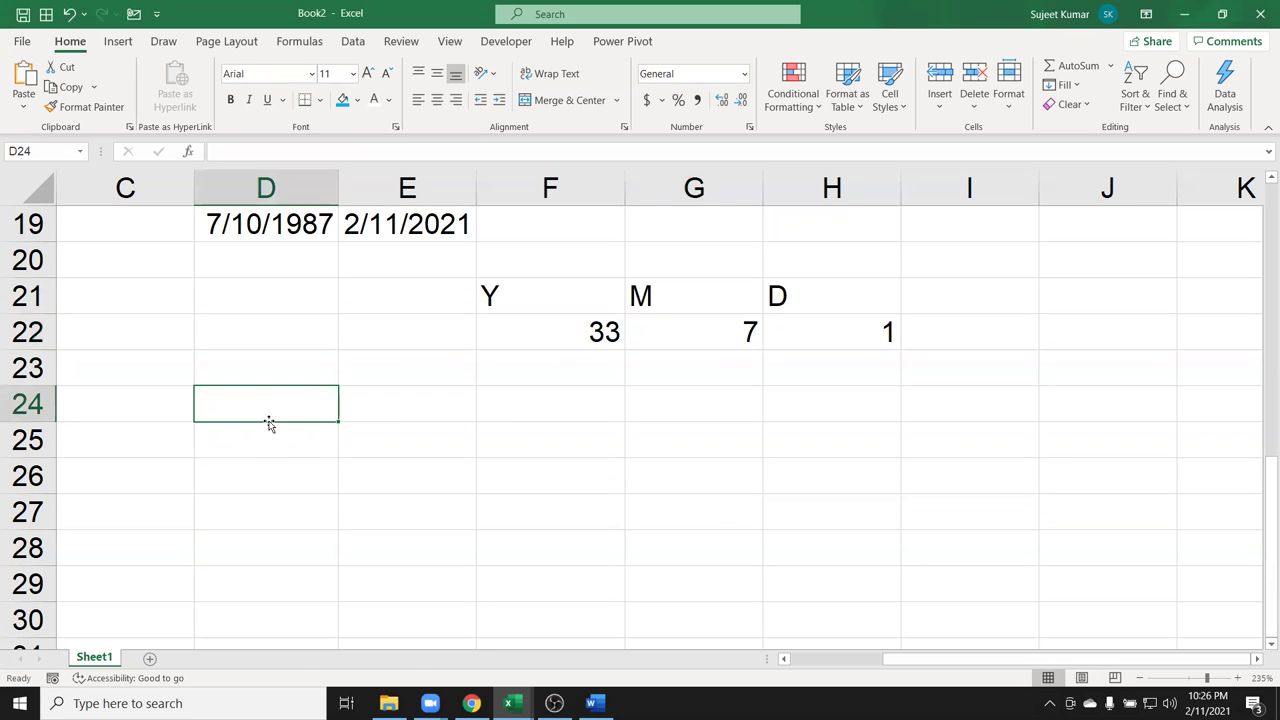
{"action": "type", "text": "1/1"}
{"action": "key", "text": "Tab"}
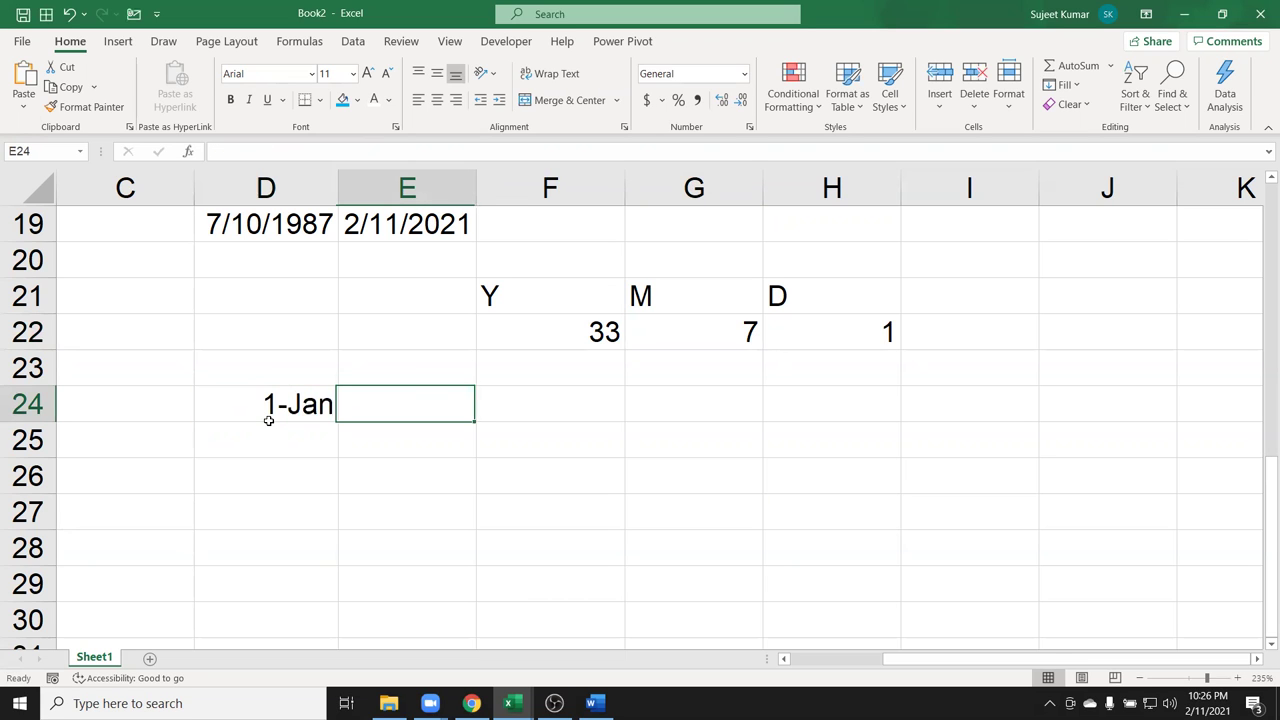
Insert today's date, 2/11/2021, in E24 and select both dates D24:E24.
{"action": "key", "text": "ctrl+semicolon"}
{"action": "key", "text": "Return"}
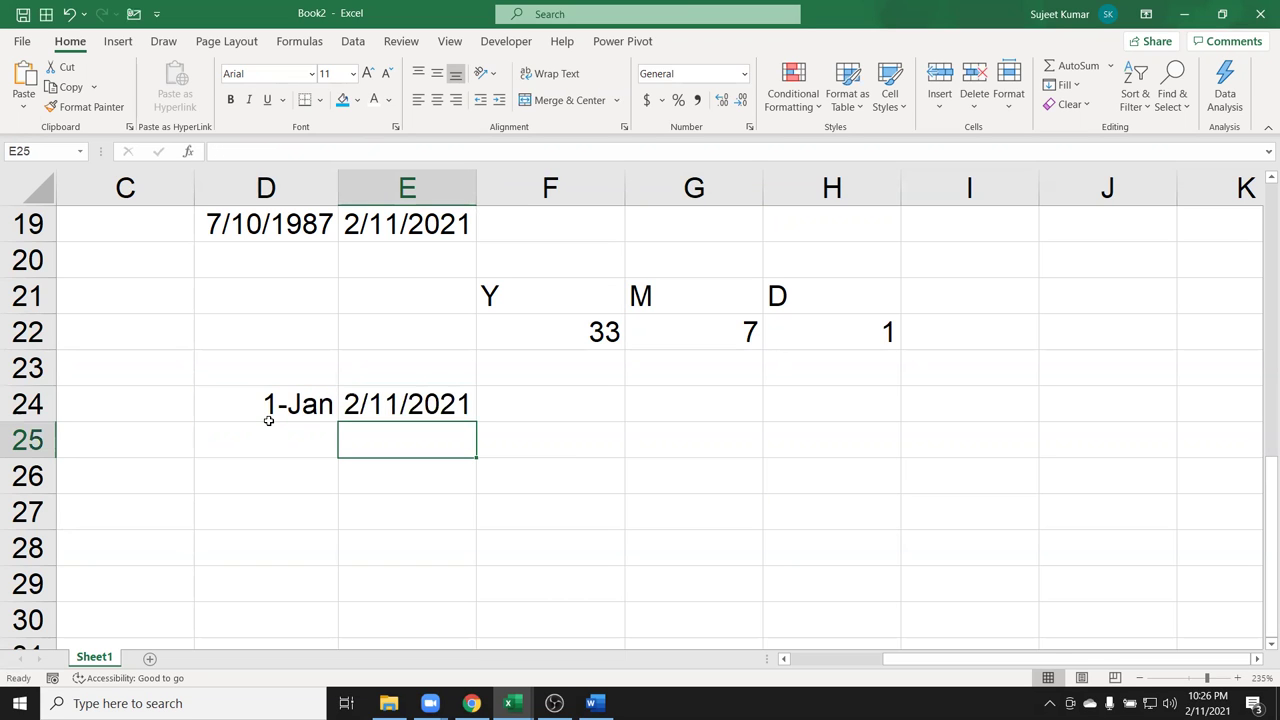
{"action": "key", "text": "Up"}
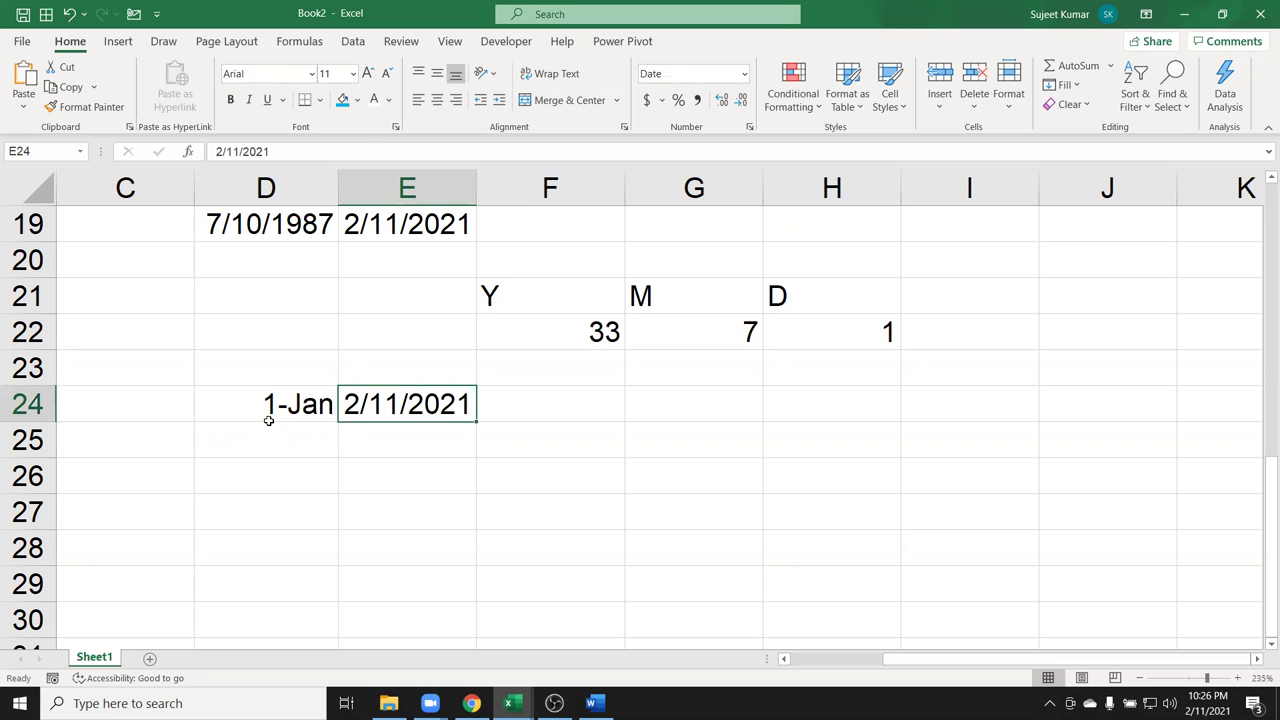
{"action": "key", "text": "Right"}
{"action": "key", "text": "Right"}
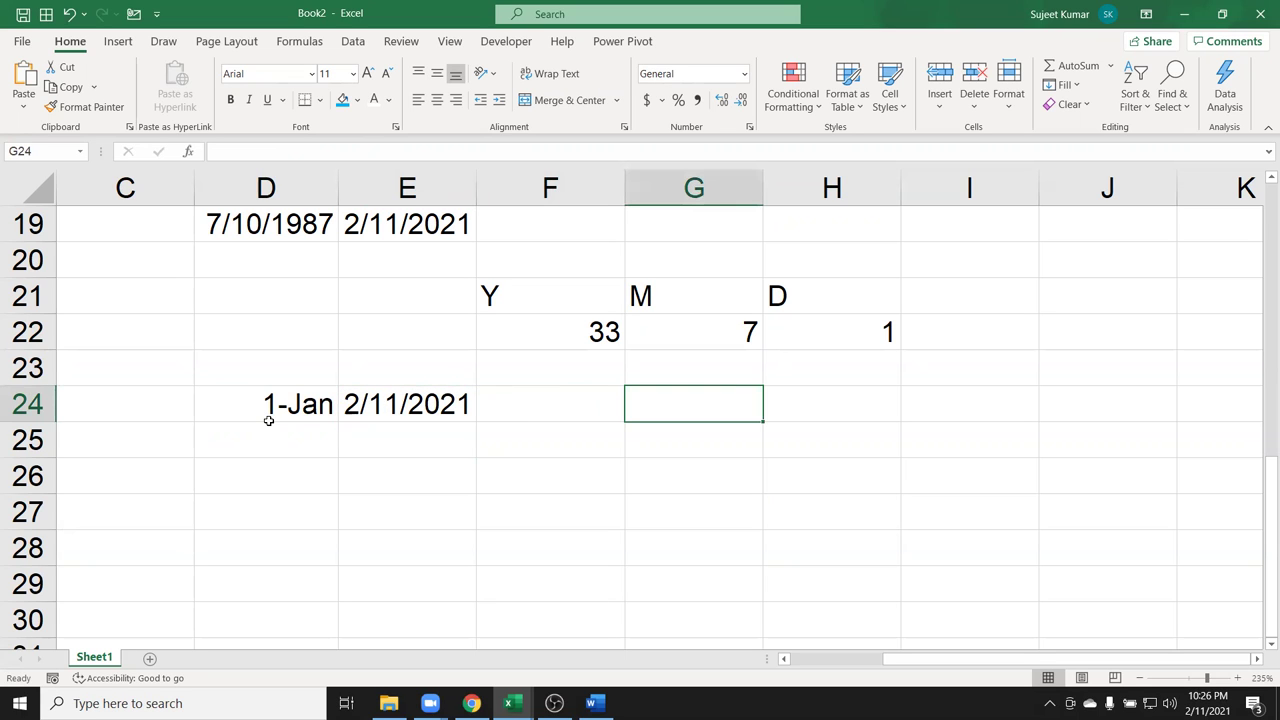
{"action": "left_click", "coordinate": [268, 420]}
{"action": "key", "text": "shift+Right"}
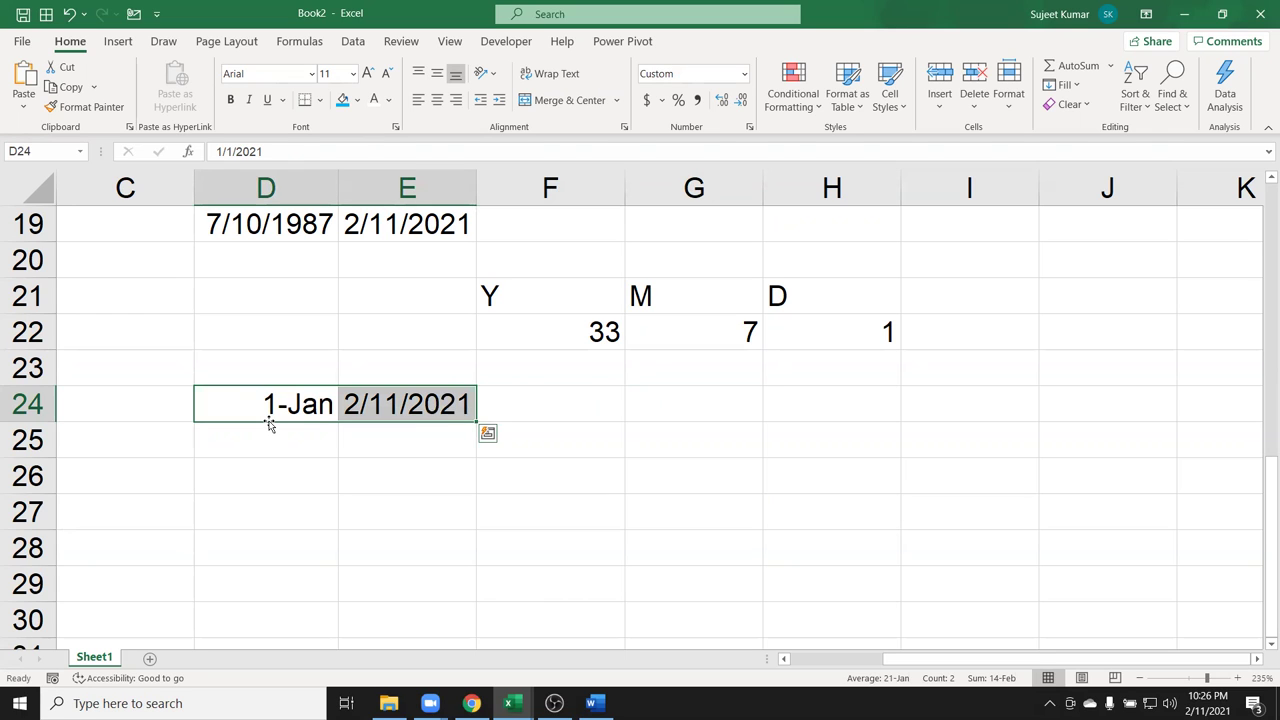
{"action": "key", "text": "Right"}
{"action": "key", "text": "Right"}
Enter =YEARFRAC(D24,E24) in F25 to get the fraction of the year elapsed.
{"action": "key", "text": "Down"}
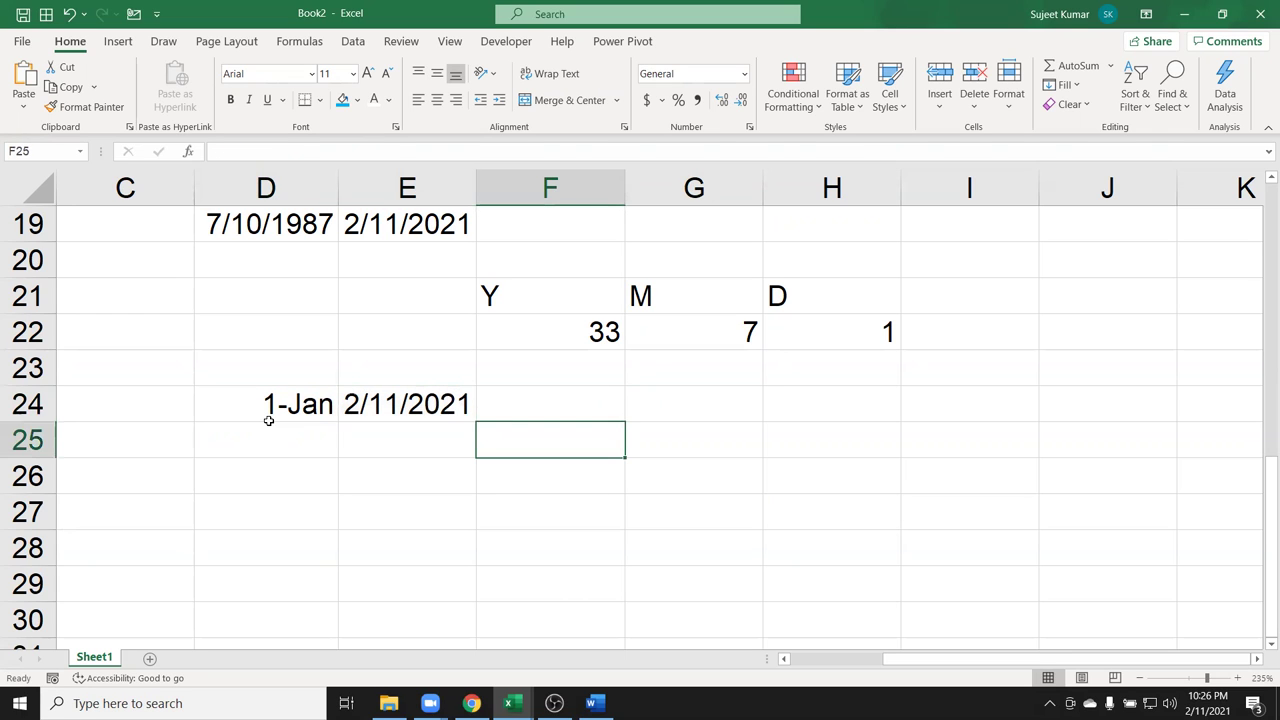
{"action": "type", "text": "=yea"}
{"action": "key", "text": "Down"}
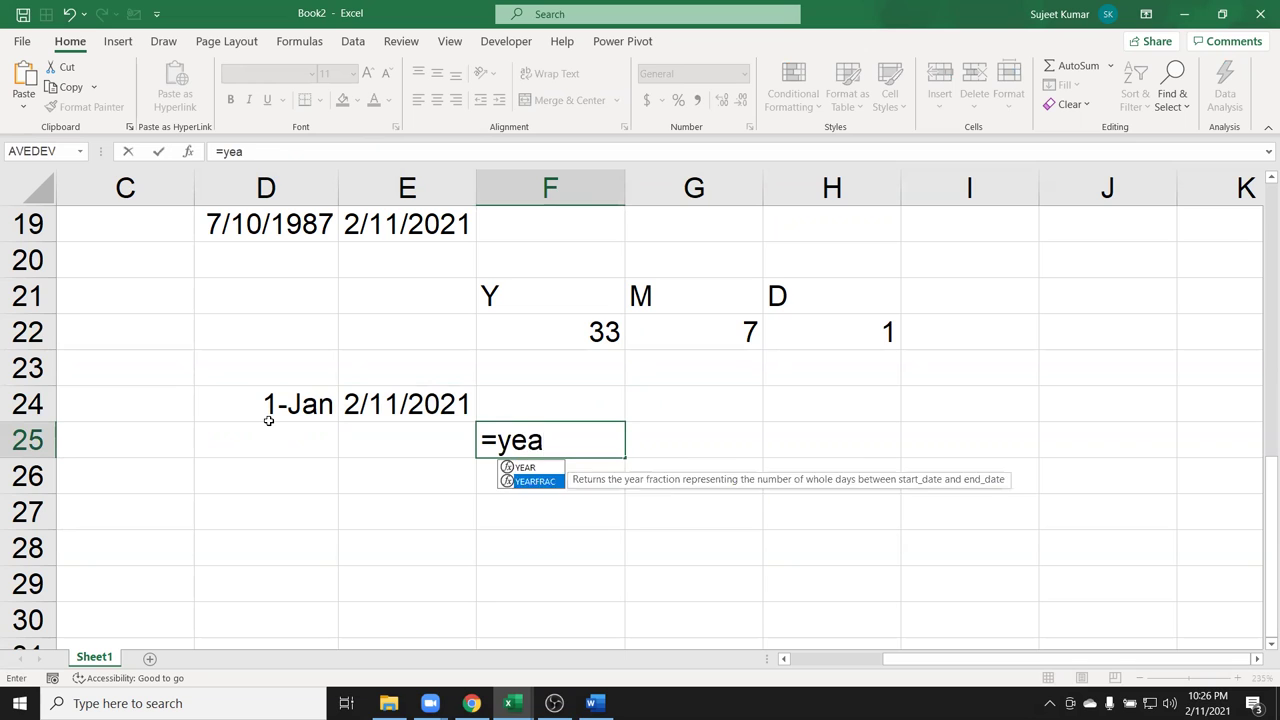
{"action": "key", "text": "Tab"}
{"action": "key", "text": "Up"}
{"action": "key", "text": "Left"}
{"action": "key", "text": "Left"}
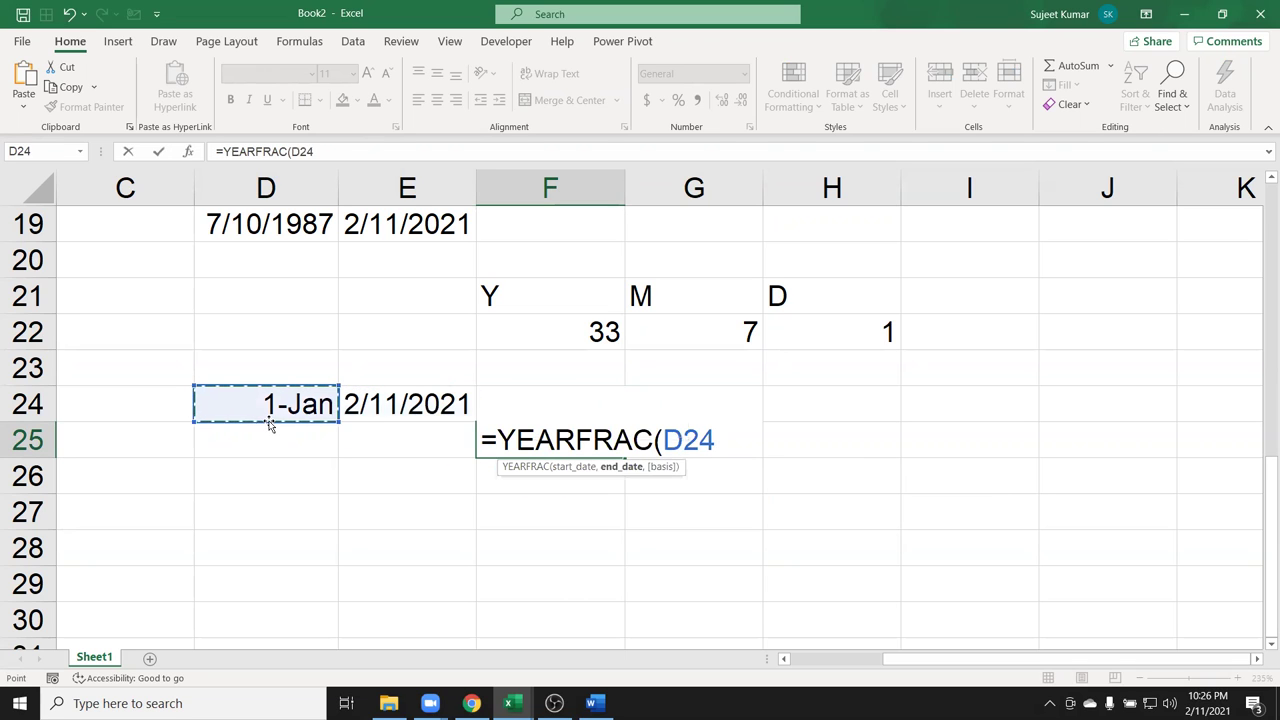
{"action": "type", "text": ","}
{"action": "key", "text": "Up"}
{"action": "key", "text": "Left"}
{"action": "type", "text": ","}
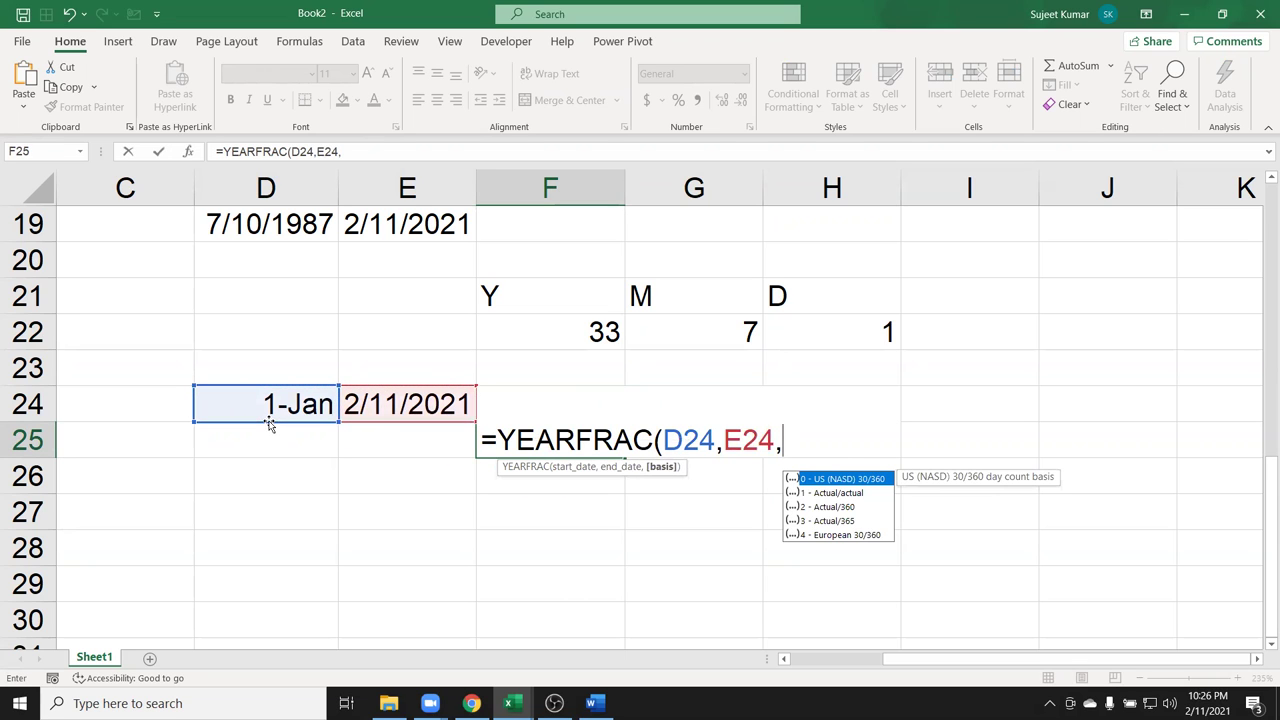
{"action": "key", "text": "BackSpace"}
{"action": "key", "text": "Return"}
{"action": "key", "text": "Up"}
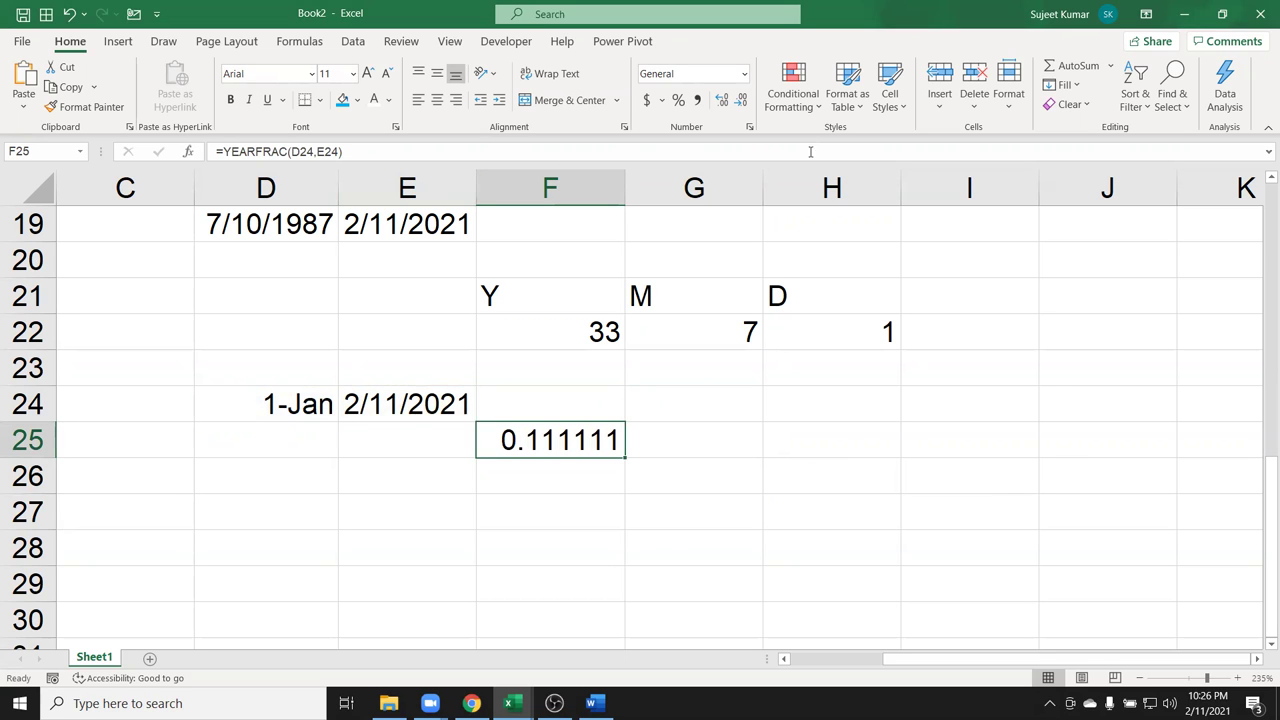
Format the F25 result as a percentage with two decimals, showing 11.11%.
{"action": "left_click", "coordinate": [678, 100]}
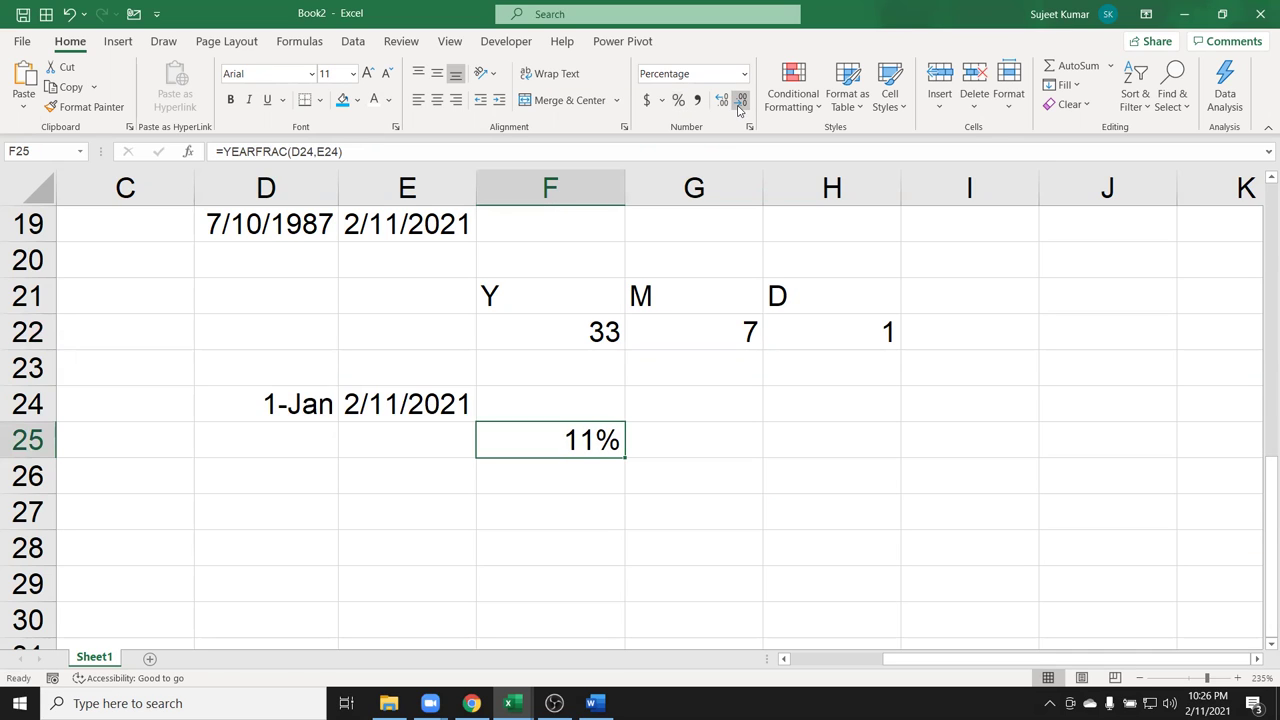
{"action": "left_click", "coordinate": [719, 102]}
{"action": "left_click", "coordinate": [719, 102]}
{"action": "left_click_drag", "start_coordinate": [298, 400], "coordinate": [440, 404]}
{"action": "left_click", "coordinate": [505, 435]}
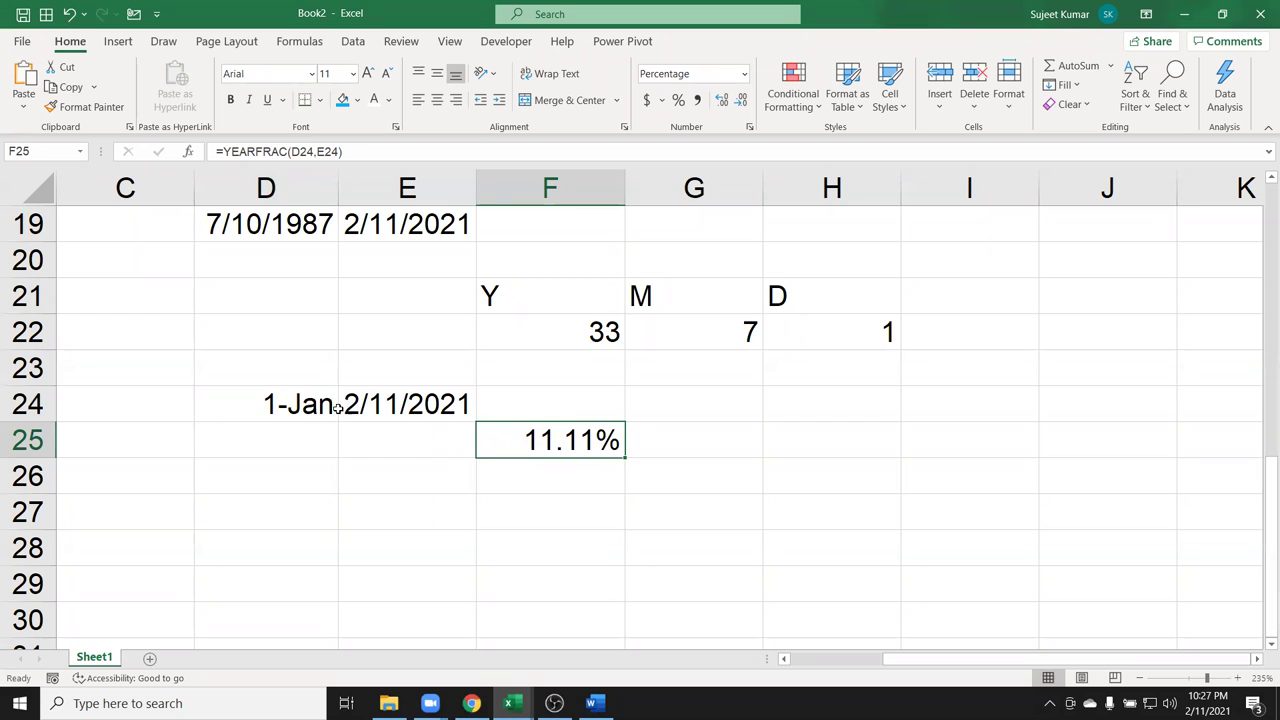
{"action": "left_click", "coordinate": [303, 477]}
{"action": "scroll", "coordinate": [300, 484], "scroll_direction": "up", "scroll_amount": 1}
{"action": "scroll", "coordinate": [299, 484], "scroll_direction": "up", "scroll_amount": 3}
{"action": "scroll", "coordinate": [297, 487], "scroll_direction": "down", "scroll_amount": 5}
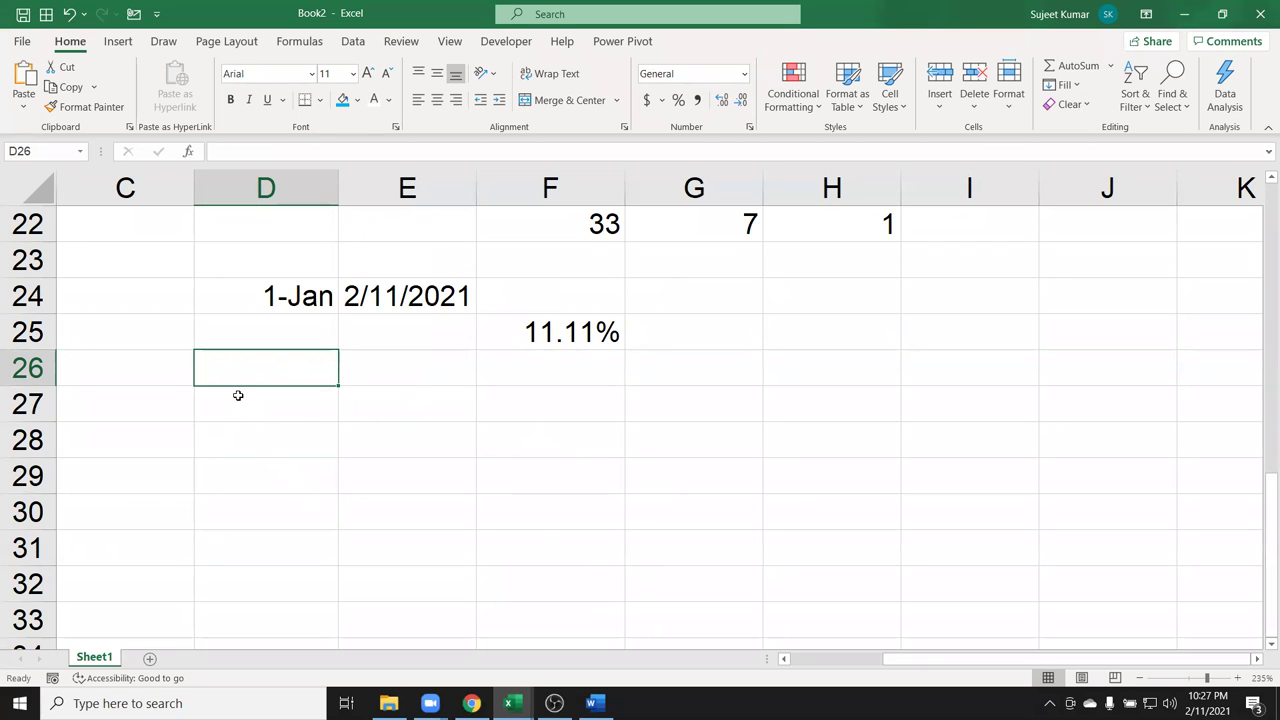
Insert today's date, 2/11/2021, into D26.
{"action": "key", "text": "ctrl+semicolon"}
{"action": "key", "text": "Return"}
{"action": "key", "text": "Up"}
{"action": "key", "text": "Right"}
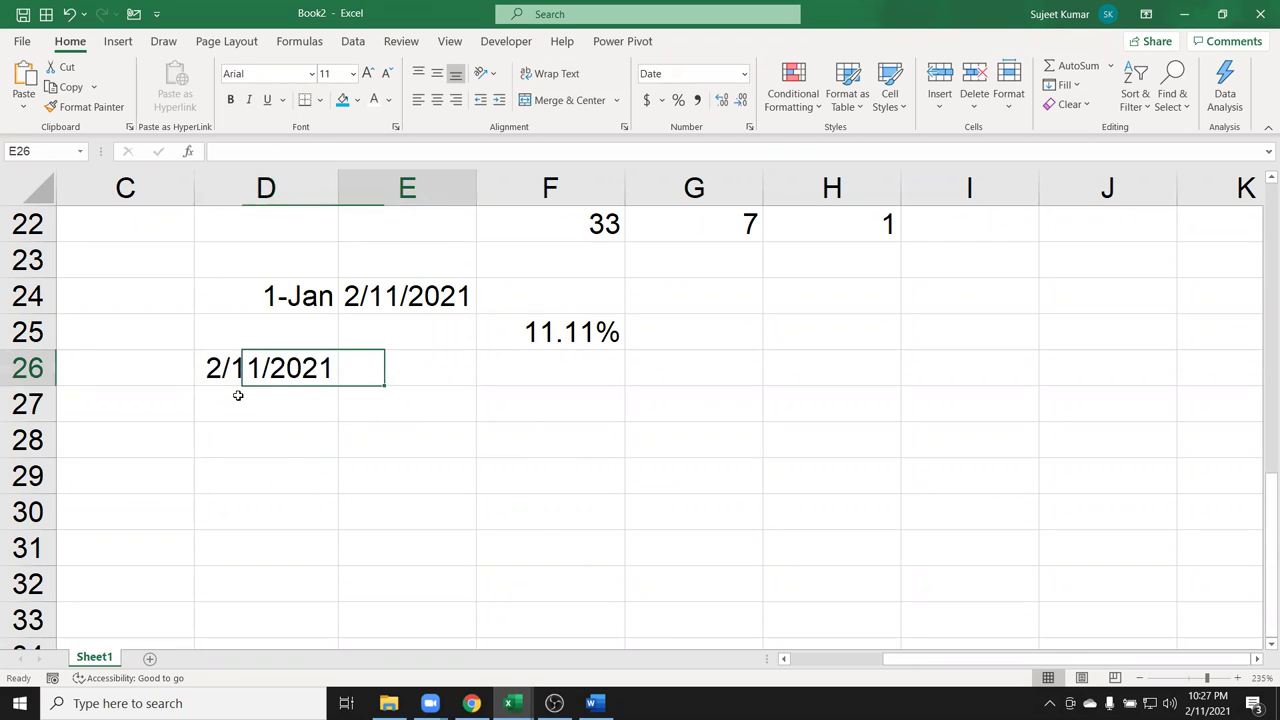
Enter =EOMONTH(D26,0) in E26 and format the result as a date.
{"action": "type", "text": "=eo"}
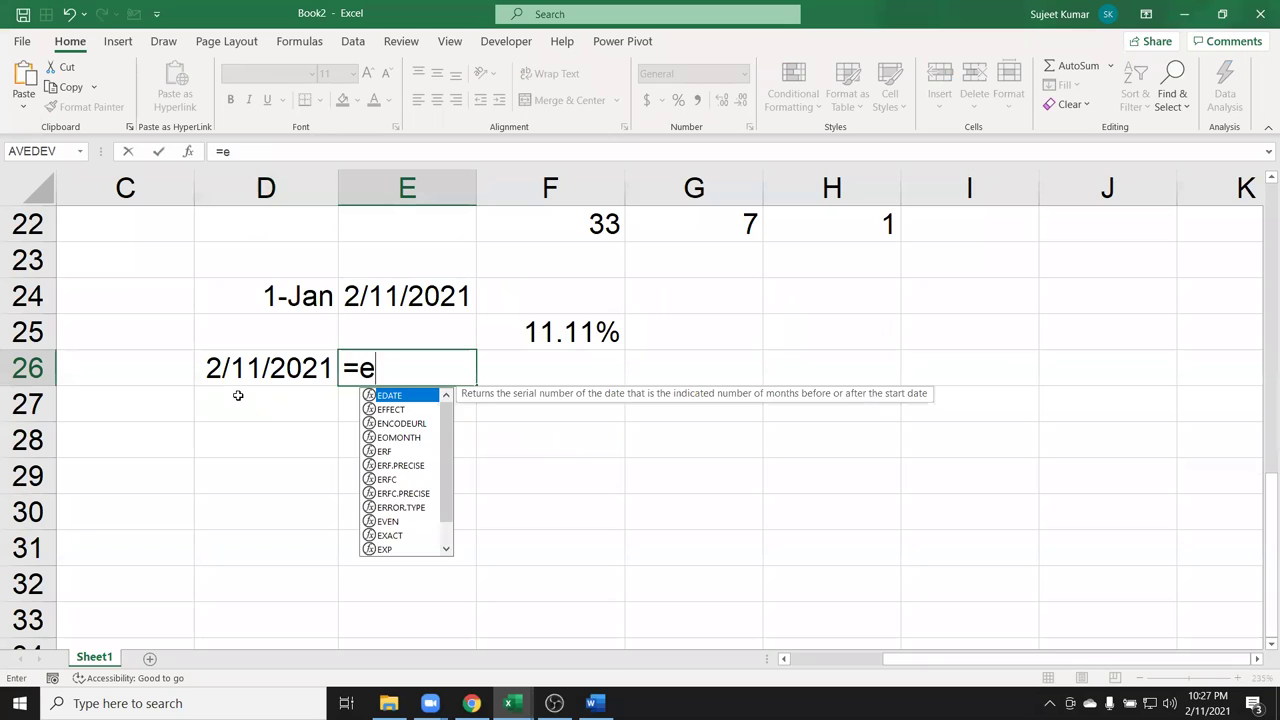
{"action": "key", "text": "Tab"}
{"action": "key", "text": "Left"}
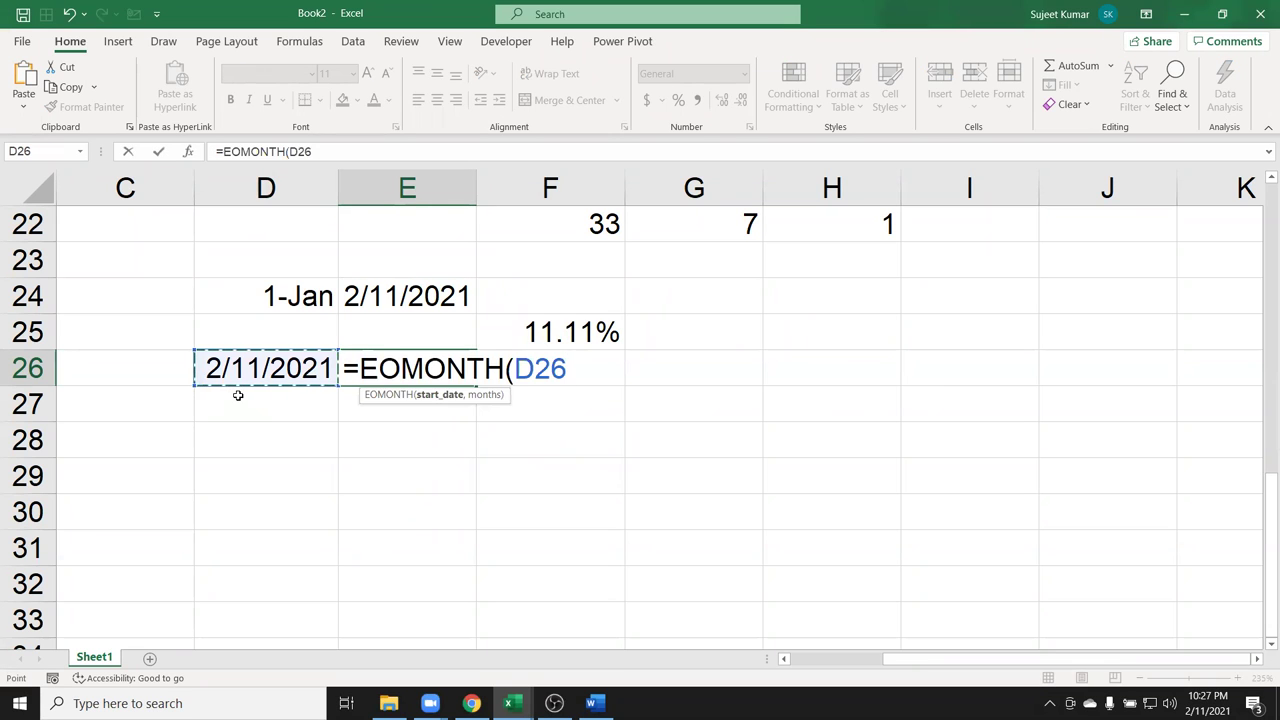
{"action": "type", "text": ",0"}
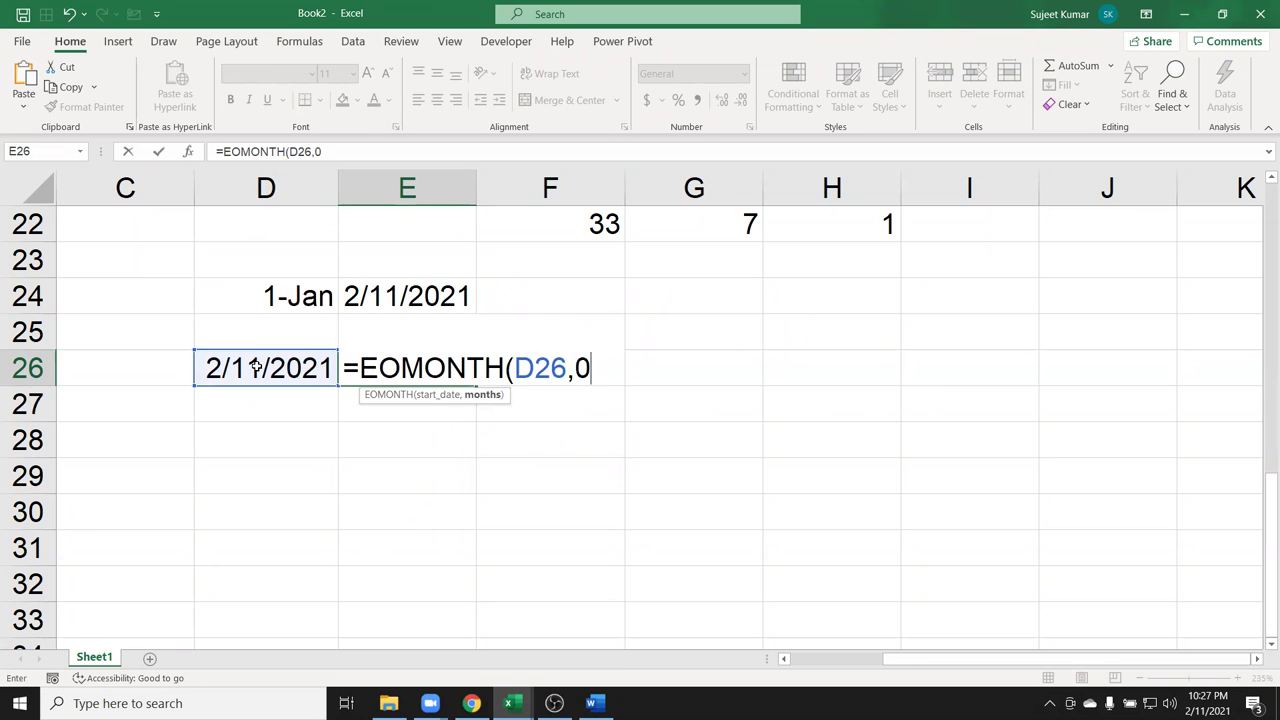
{"action": "key", "text": "Return"}
{"action": "key", "text": "Up"}
{"action": "key", "text": "ctrl+shift+3"}
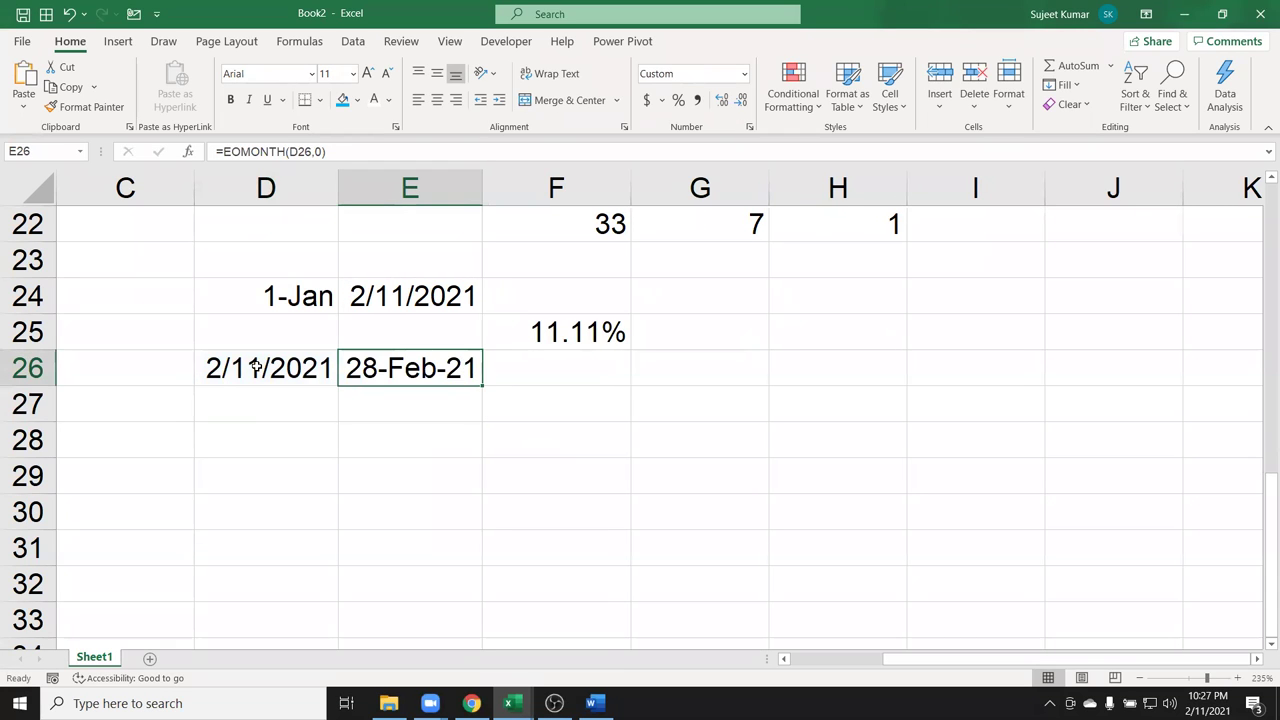
Change the EOMONTH months argument to 1, then to -1, giving 31-Jan-21.
{"action": "double_click", "coordinate": [540, 368]}
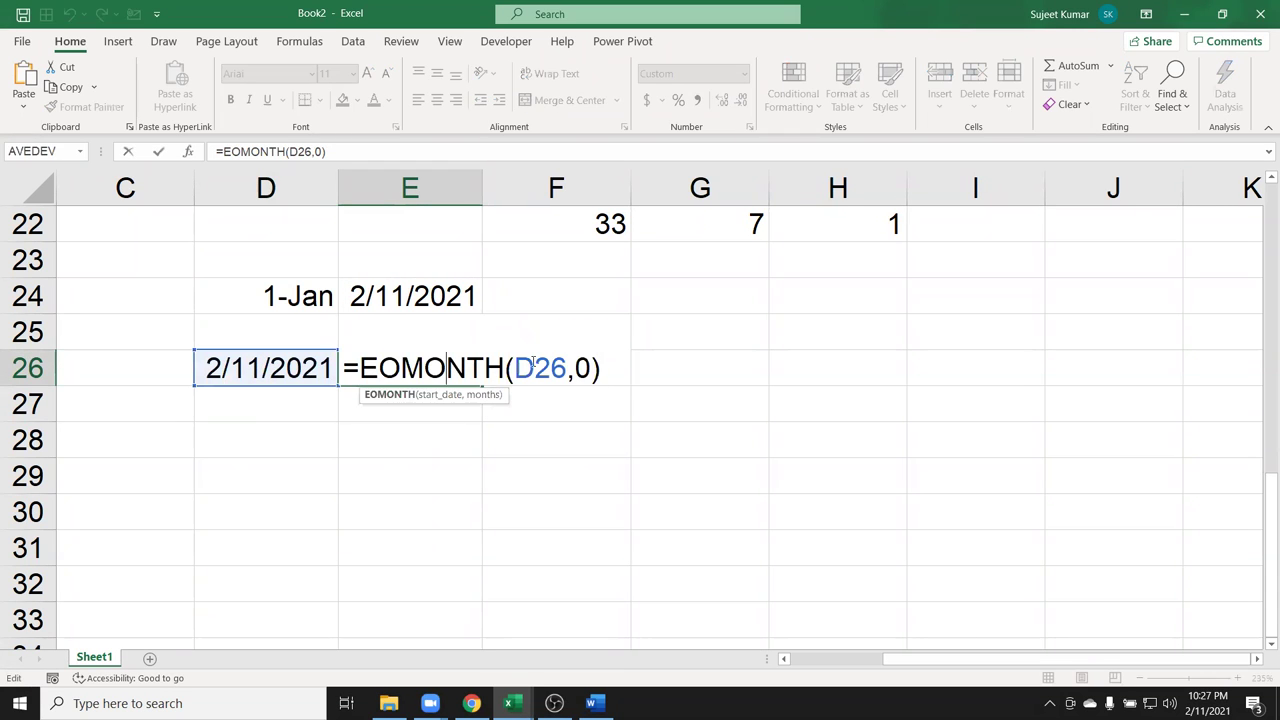
{"action": "key", "text": "Right"}
{"action": "key", "text": "Right"}
{"action": "key", "text": "Right"}
{"action": "type", "text": "1"}
{"action": "key", "text": "Return"}
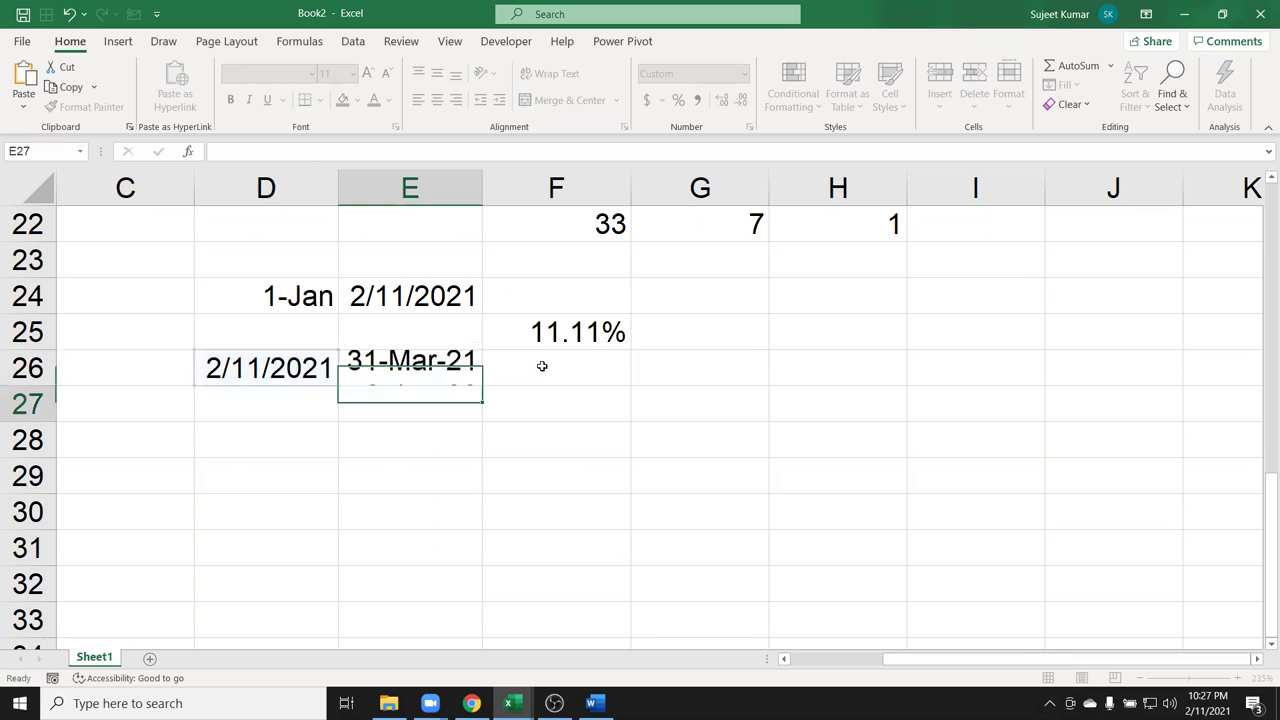
{"action": "key", "text": "Up"}
{"action": "double_click", "coordinate": [452, 368]}
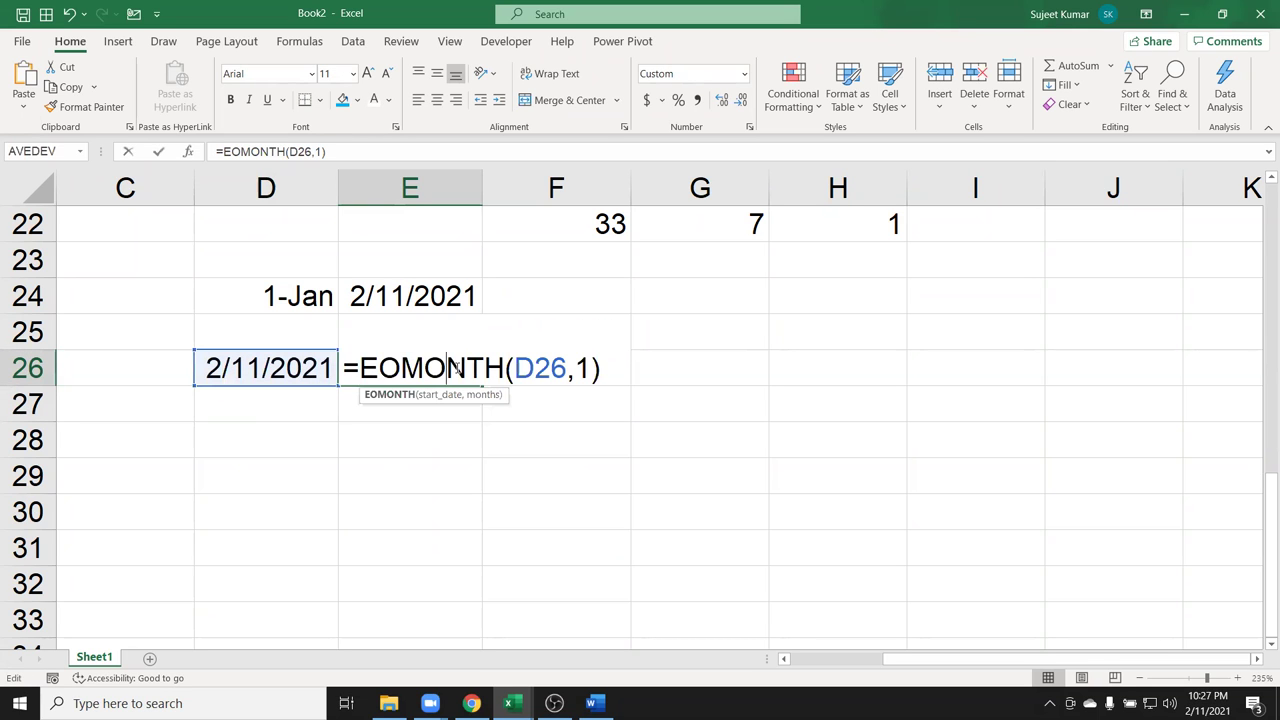
{"action": "left_click", "coordinate": [577, 367]}
{"action": "type", "text": "-"}
{"action": "key", "text": "Return"}
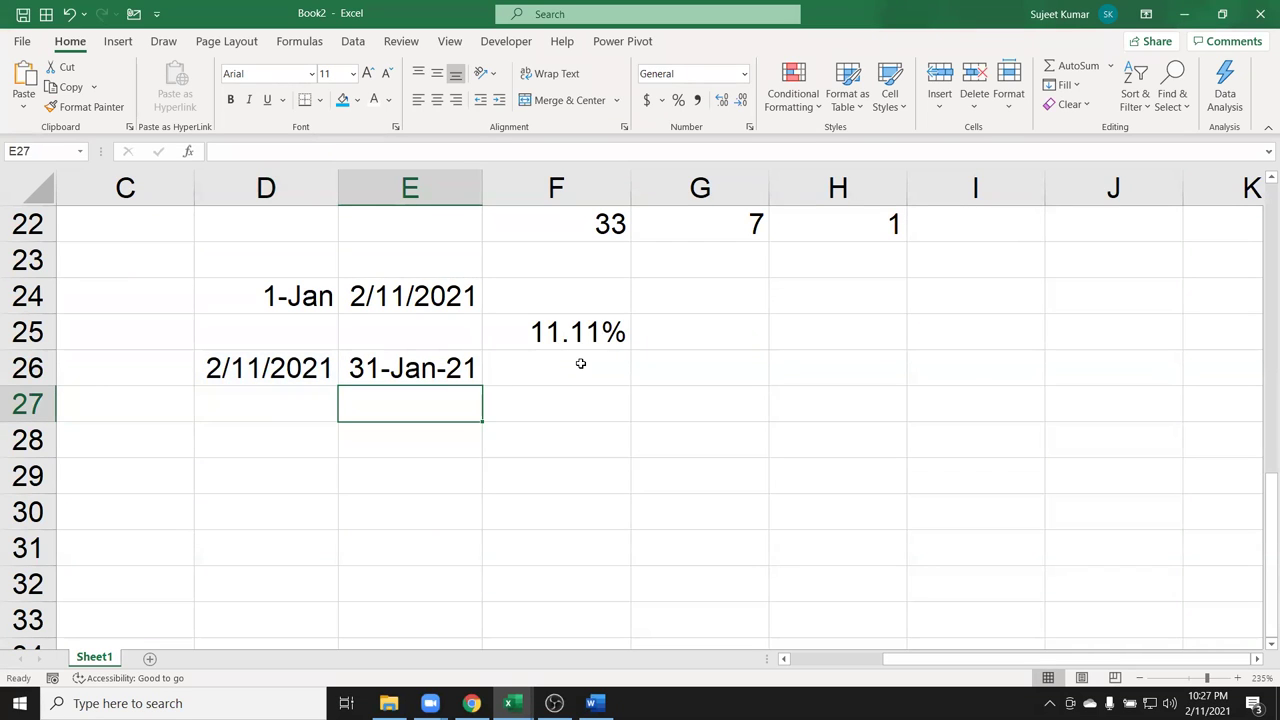
{"action": "key", "text": "Up"}
{"action": "key", "text": "Down"}
Enter 1/1 in D29 and fill the dates down to 6-Jan in D34.
{"action": "left_click", "coordinate": [262, 463]}
{"action": "type", "text": "1/1"}
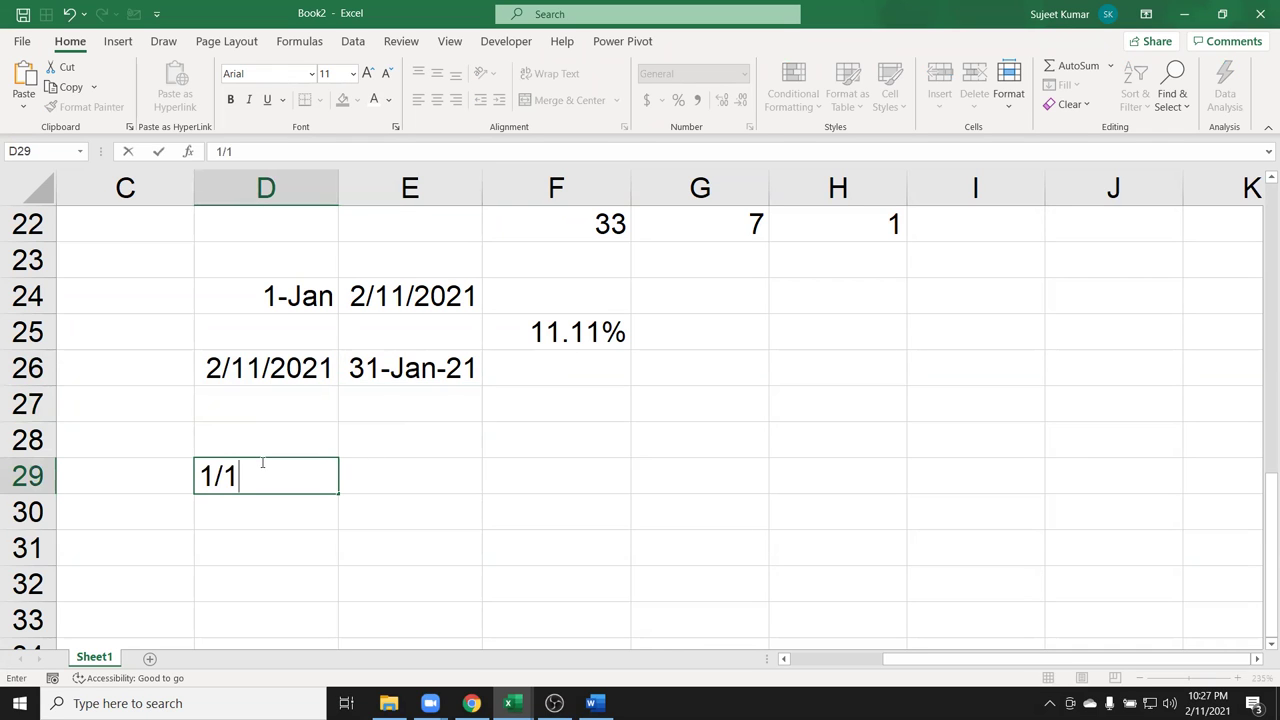
{"action": "key", "text": "Return"}
{"action": "scroll", "coordinate": [291, 346], "scroll_direction": "down", "scroll_amount": 3}
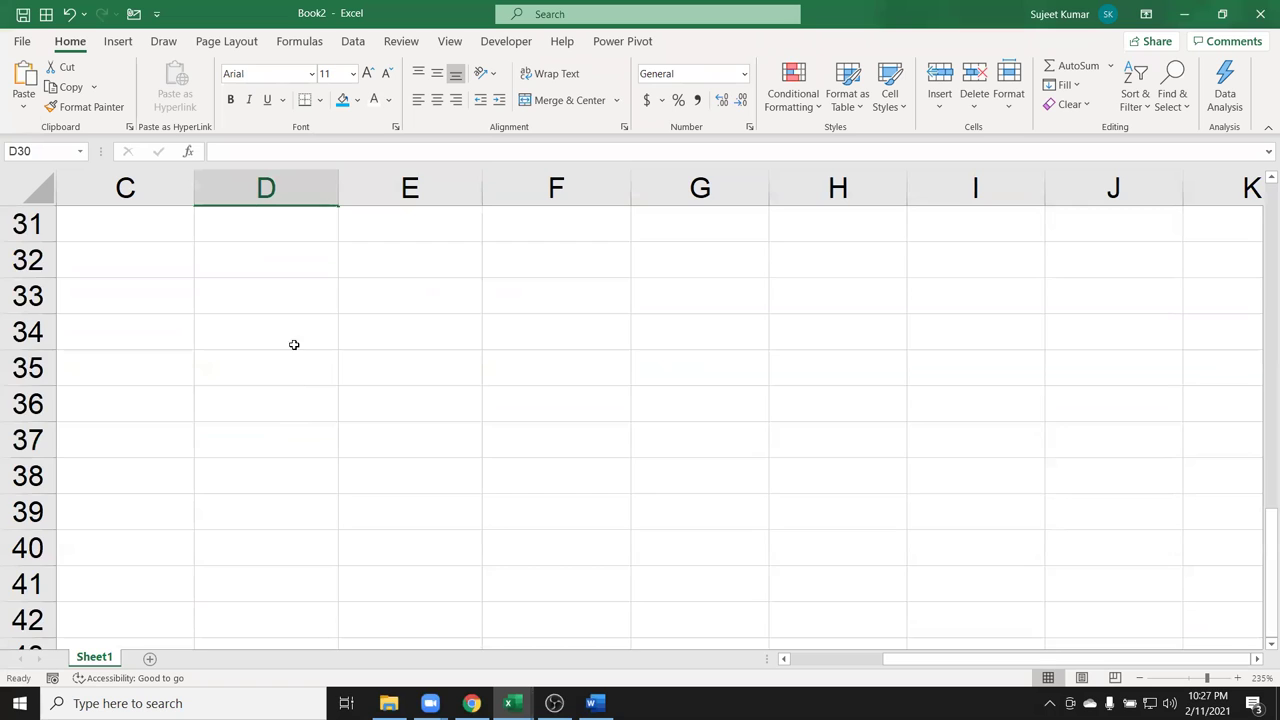
{"action": "scroll", "coordinate": [293, 355], "scroll_direction": "up", "scroll_amount": 2}
{"action": "left_click", "coordinate": [293, 355]}
{"action": "left_click_drag", "start_coordinate": [338, 386], "coordinate": [338, 558]}
Start a week-number formula in E29, correcting the mistyped text to =we.
{"action": "left_click", "coordinate": [398, 375]}
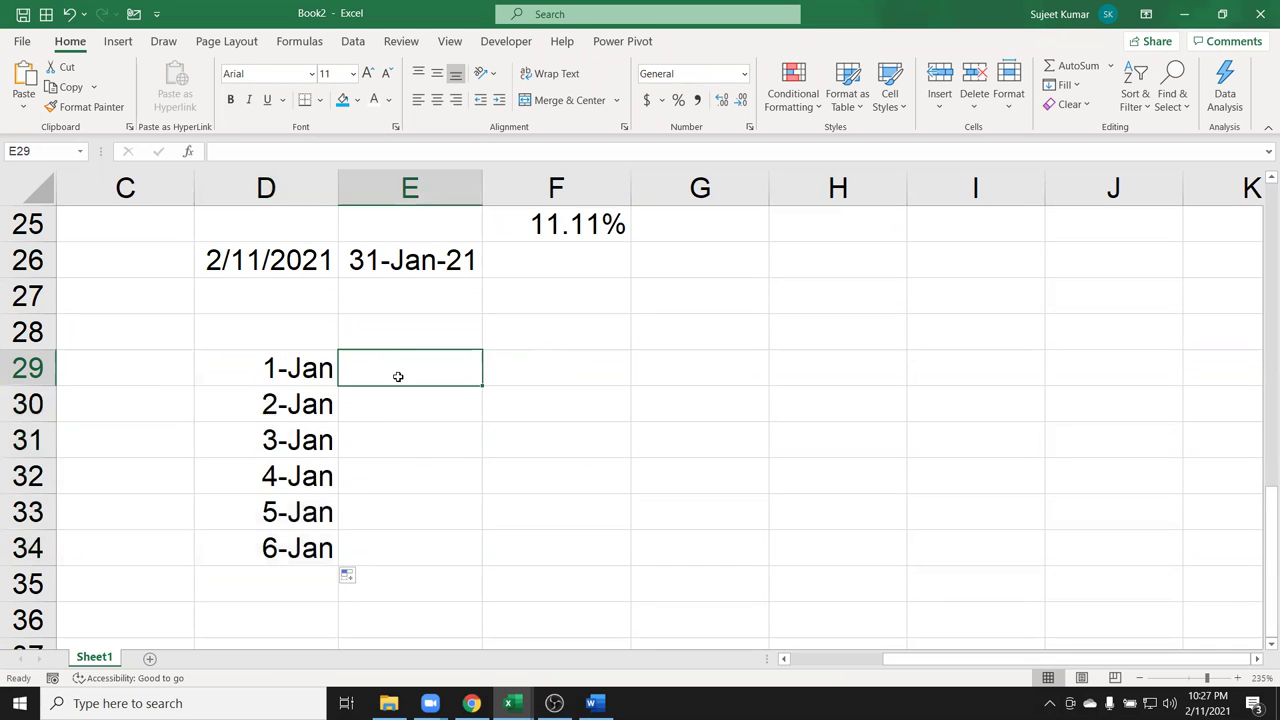
{"action": "type", "text": "wee"}
{"action": "key", "text": "BackSpace"}
{"action": "key", "text": "BackSpace"}
{"action": "key", "text": "BackSpace"}
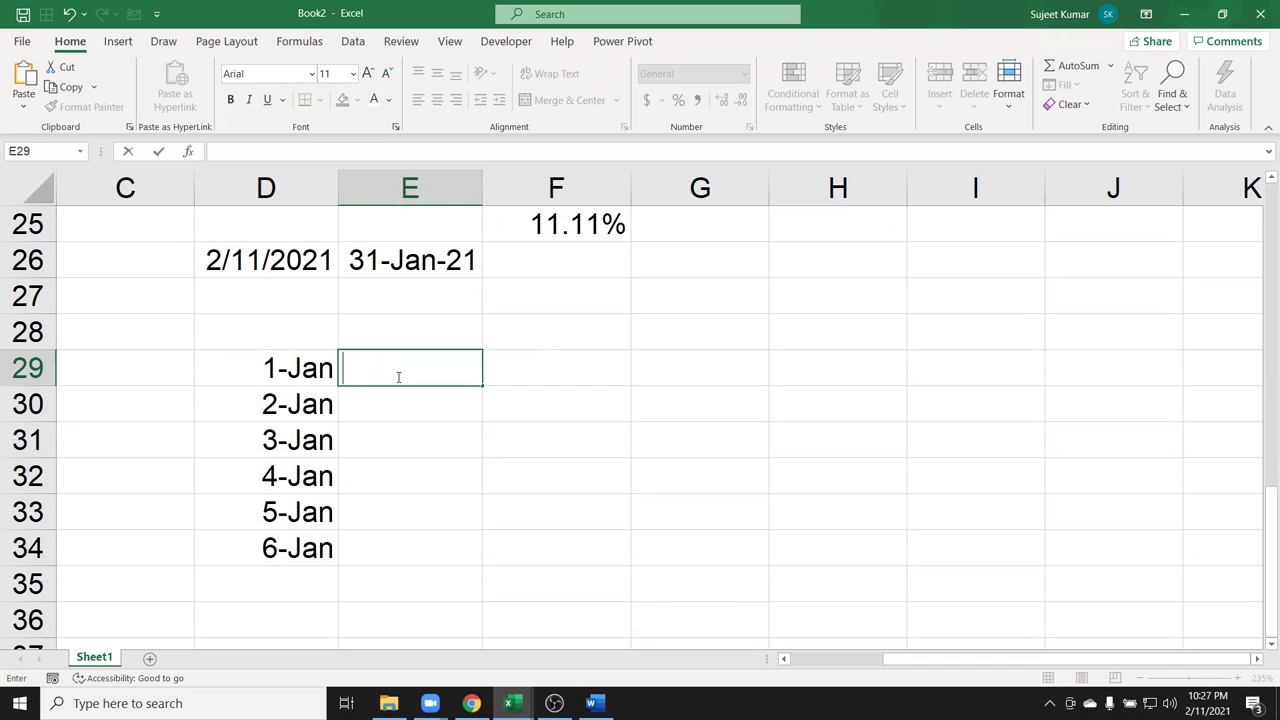
{"action": "type", "text": "=w"}
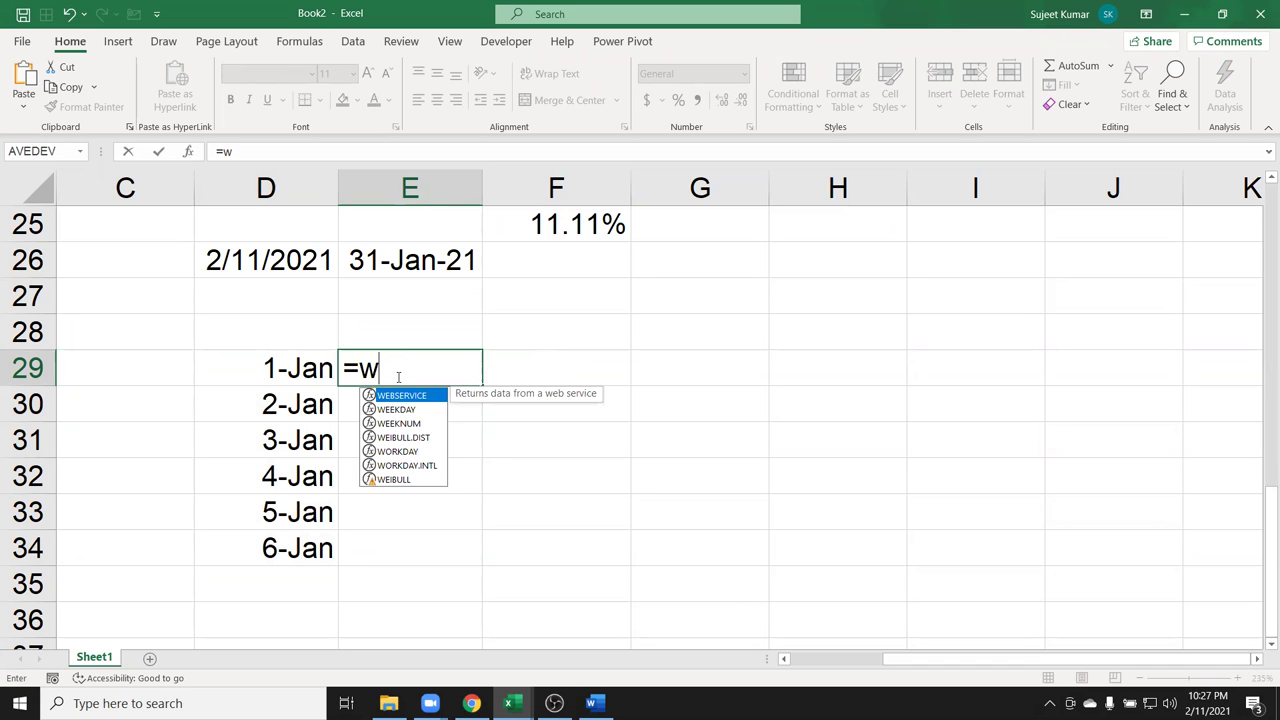
{"action": "type", "text": "e"}
Complete =WEEKNUM(D29) in E29 and fill it to E34, giving 1, 1, 2, 2, 2, 2.
{"action": "key", "text": "Down"}
{"action": "key", "text": "Down"}
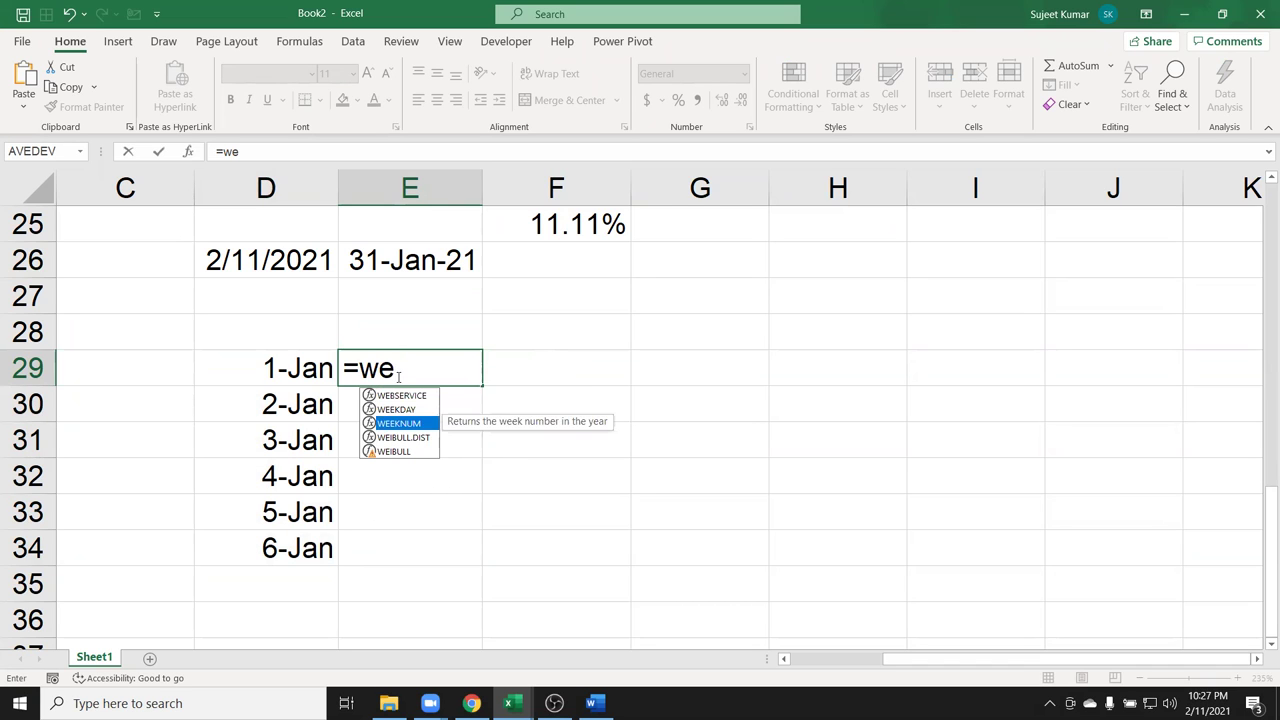
{"action": "key", "text": "Tab"}
{"action": "key", "text": "Return"}
{"action": "left_click", "coordinate": [403, 378]}
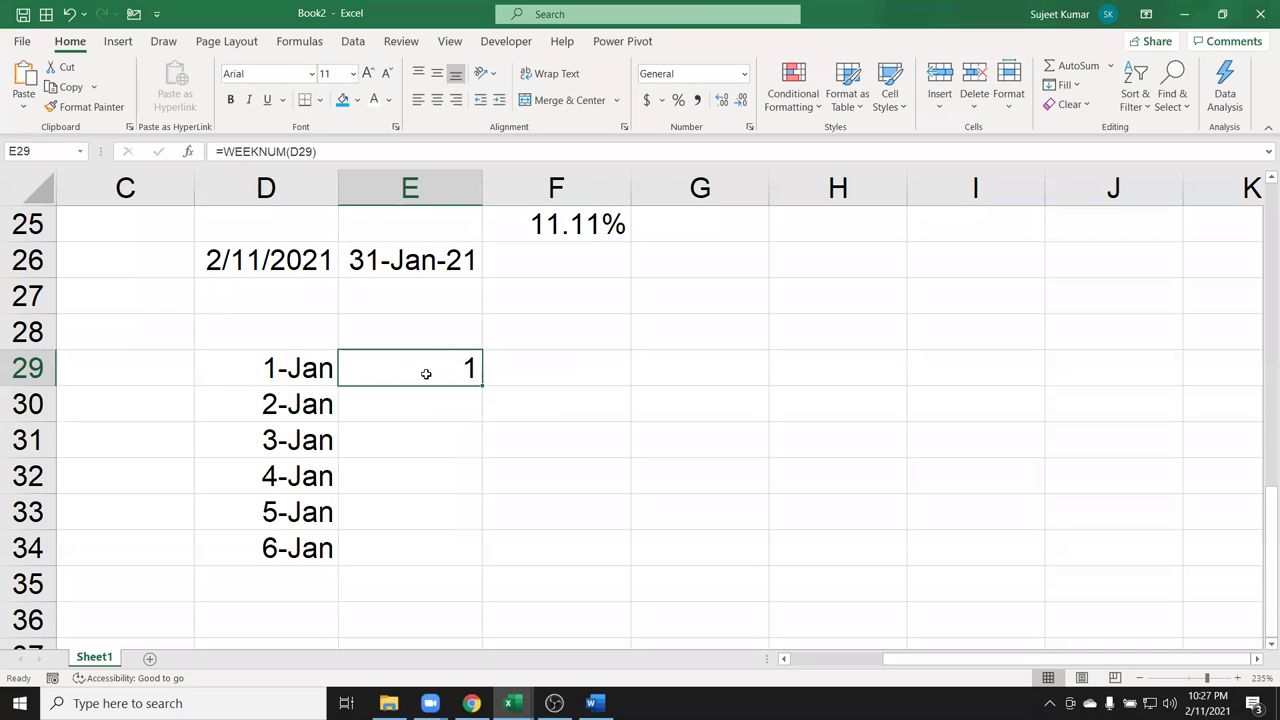
{"action": "left_click_drag", "start_coordinate": [480, 386], "coordinate": [476, 560]}
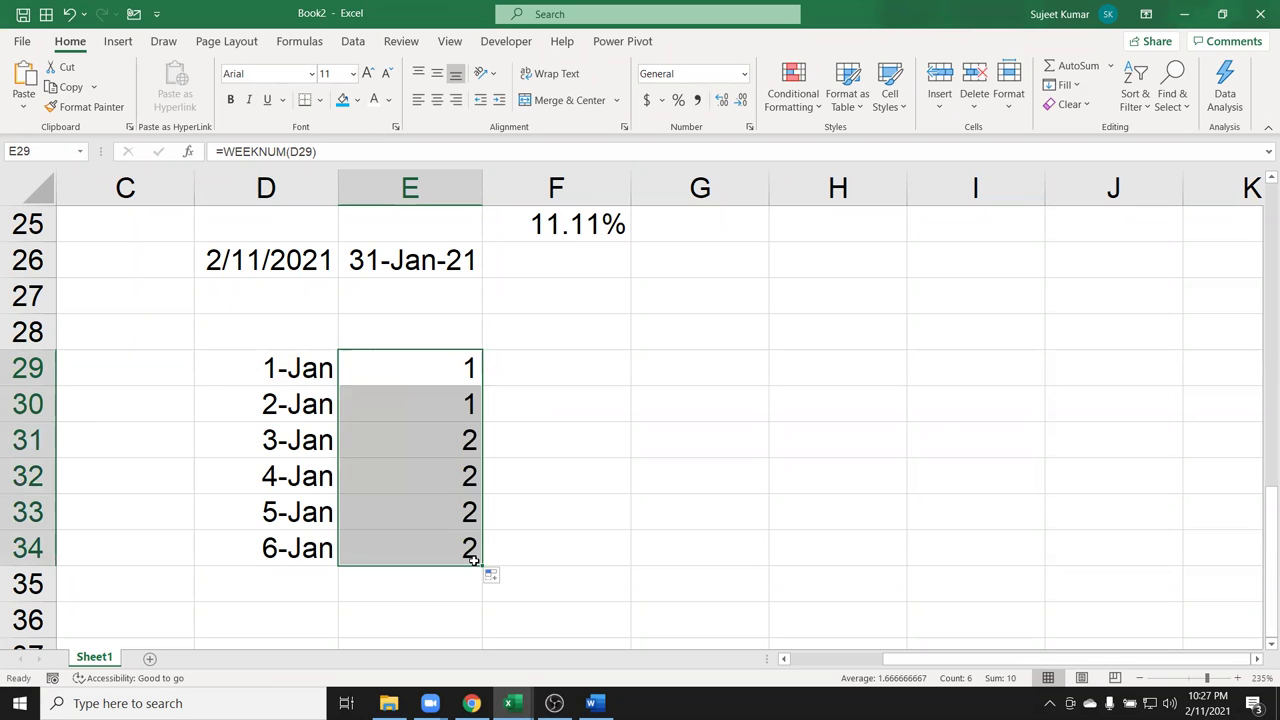
{"action": "left_click", "coordinate": [543, 368]}
Enter =WEEKDAY(D29) in F29.
{"action": "type", "text": "=w"}
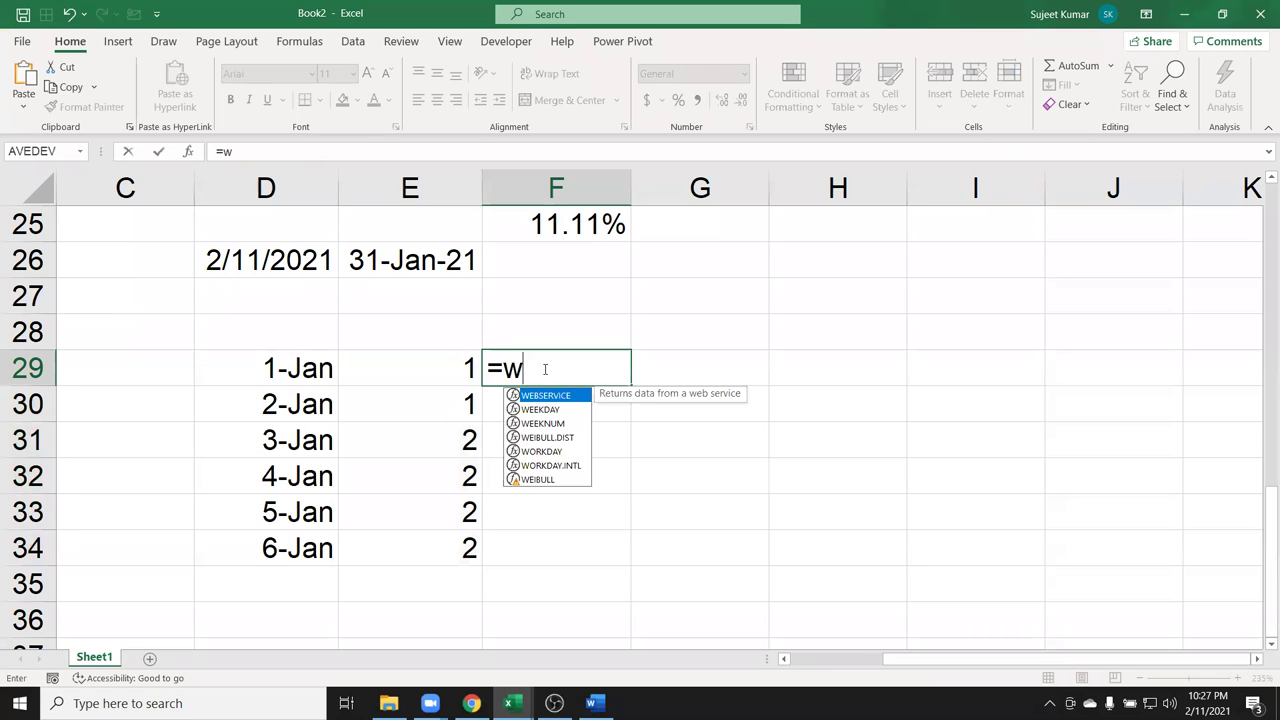
{"action": "type", "text": "ee"}
{"action": "key", "text": "Tab"}
{"action": "key", "text": "Left"}
{"action": "key", "text": "Left"}
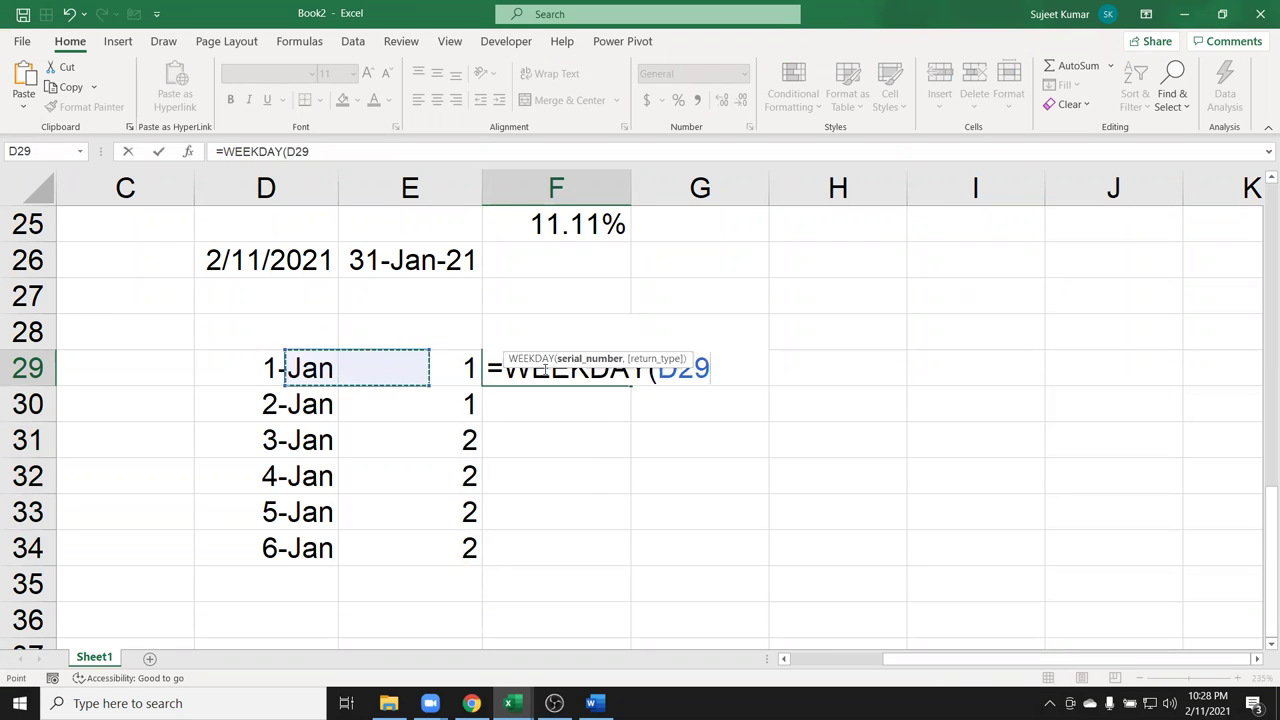
{"action": "key", "text": "Return"}
Edit the F29 formula to =WEEKDAY(D29,2) so Monday counts as day 1.
{"action": "left_click", "coordinate": [544, 369]}
{"action": "key", "text": "F2"}
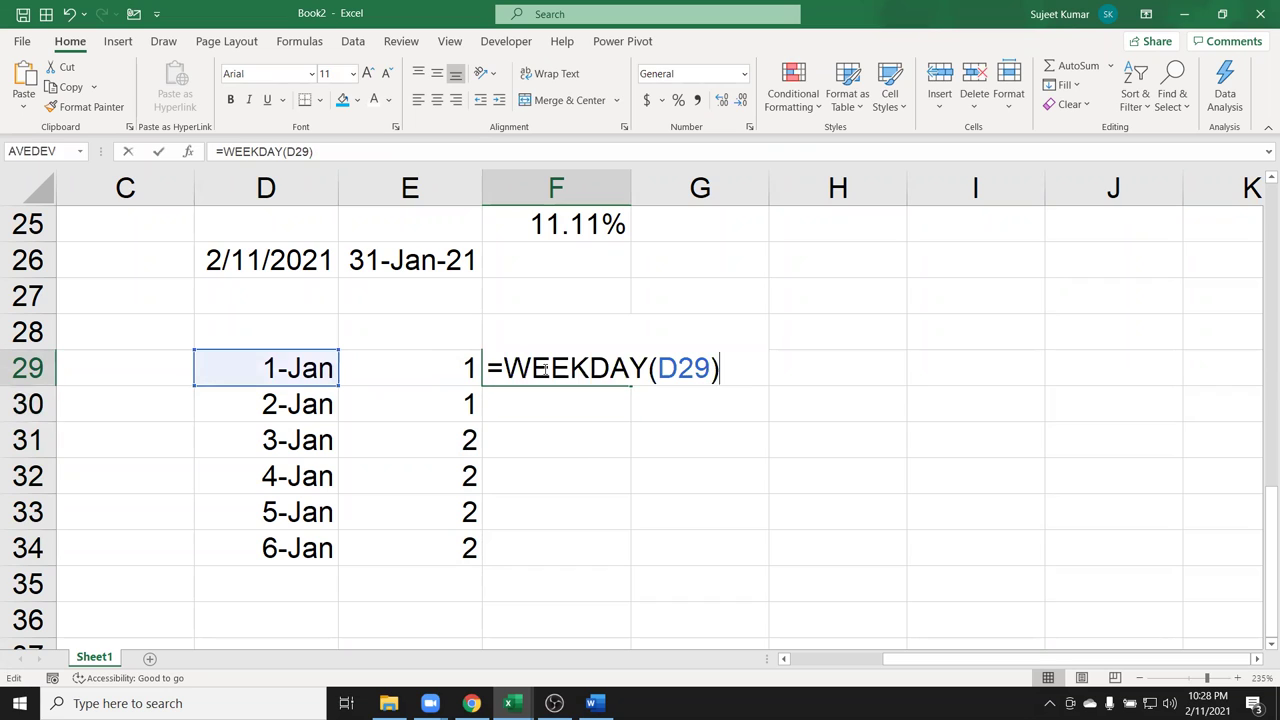
{"action": "key", "text": "BackSpace"}
{"action": "type", "text": ","}
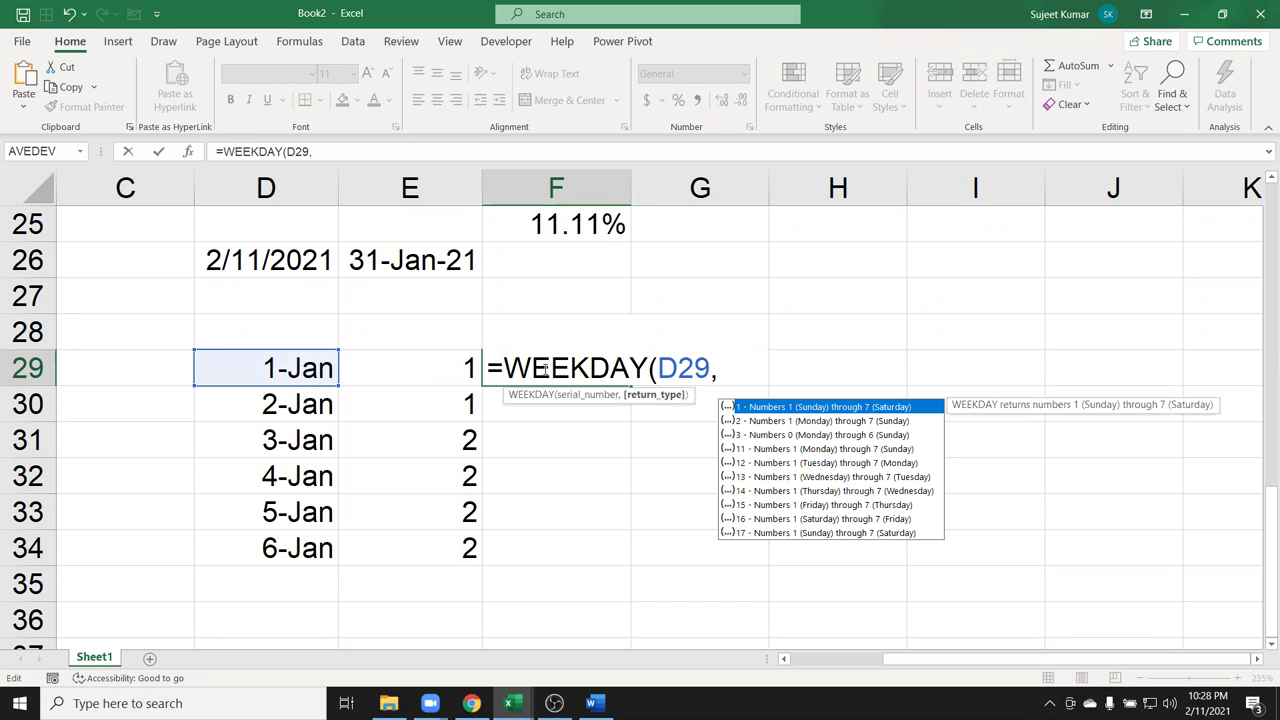
{"action": "key", "text": "Down"}
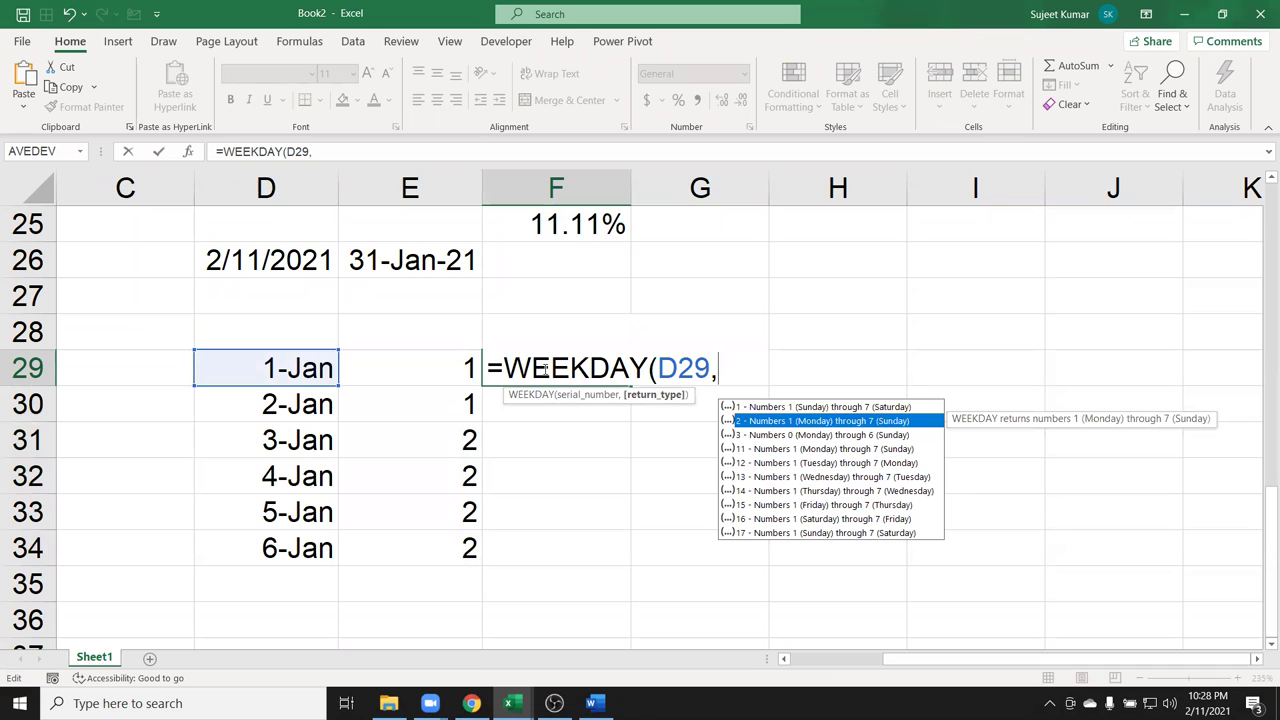
{"action": "key", "text": "Tab"}
{"action": "type", "text": ")"}
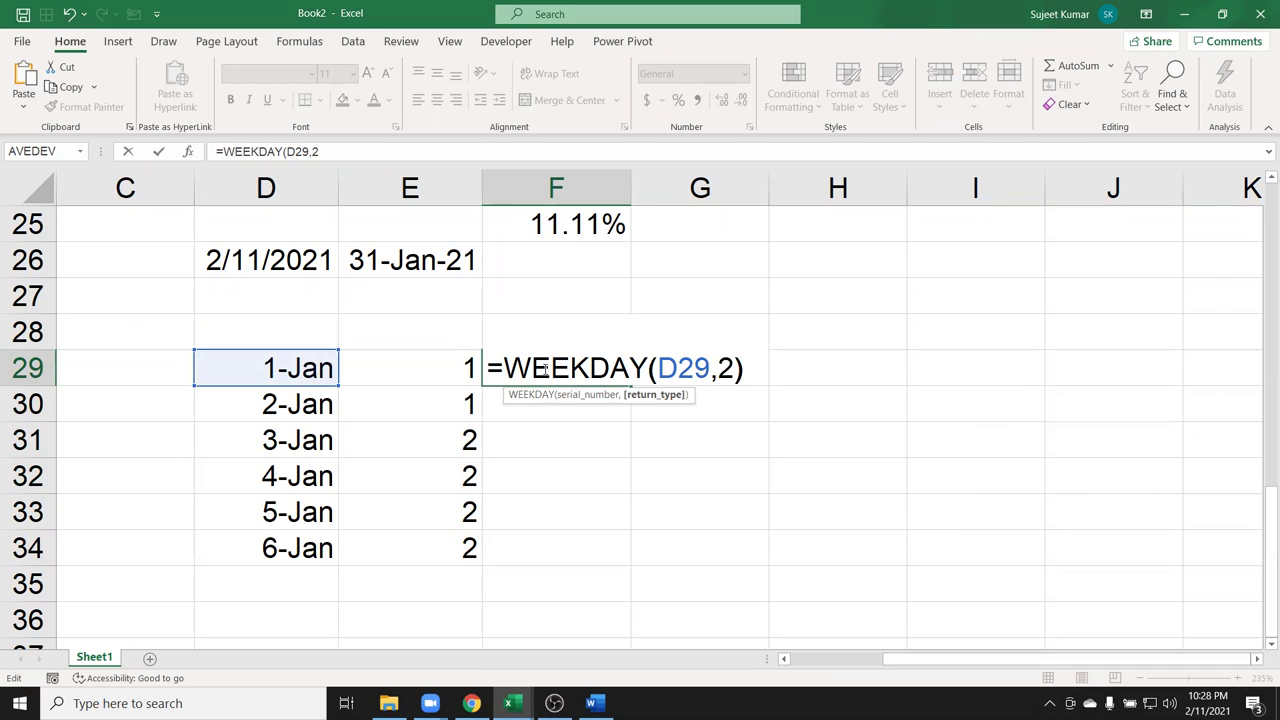
{"action": "key", "text": "Return"}
Fill the weekday formula down to F34, giving 5, 6, 7, 1, 2, 3.
{"action": "left_click", "coordinate": [600, 360]}
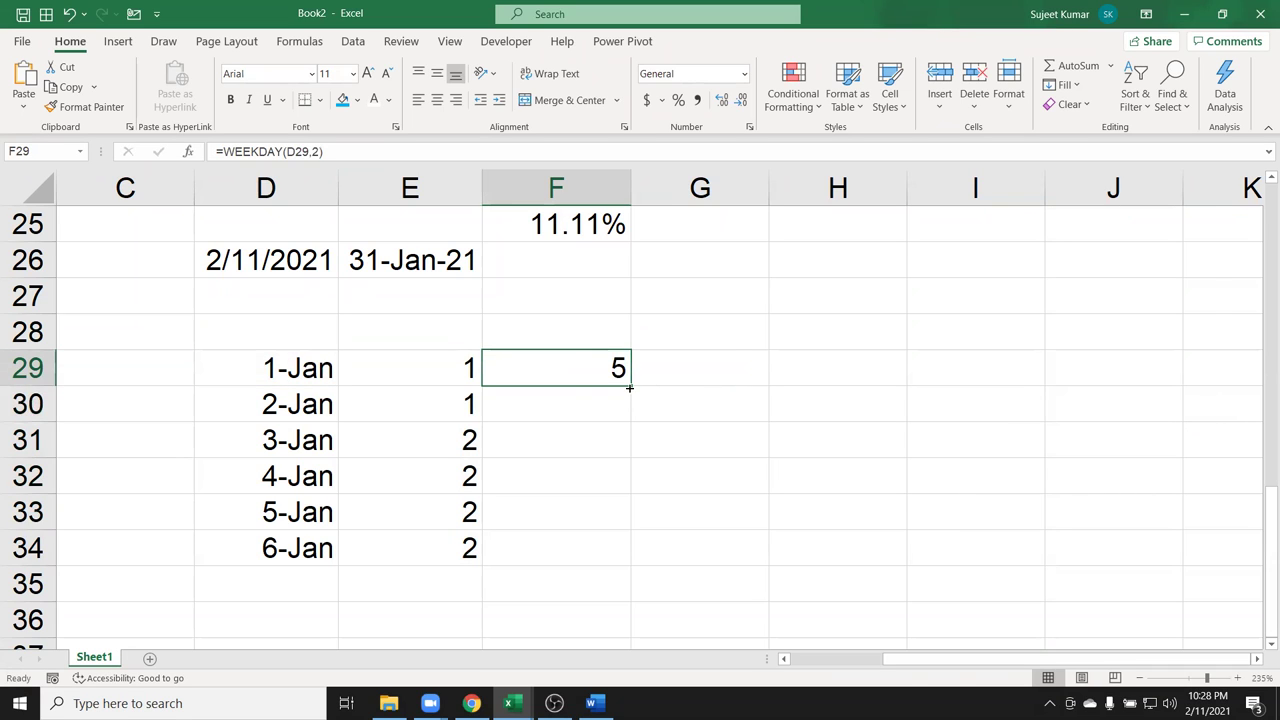
{"action": "double_click", "coordinate": [631, 386]}
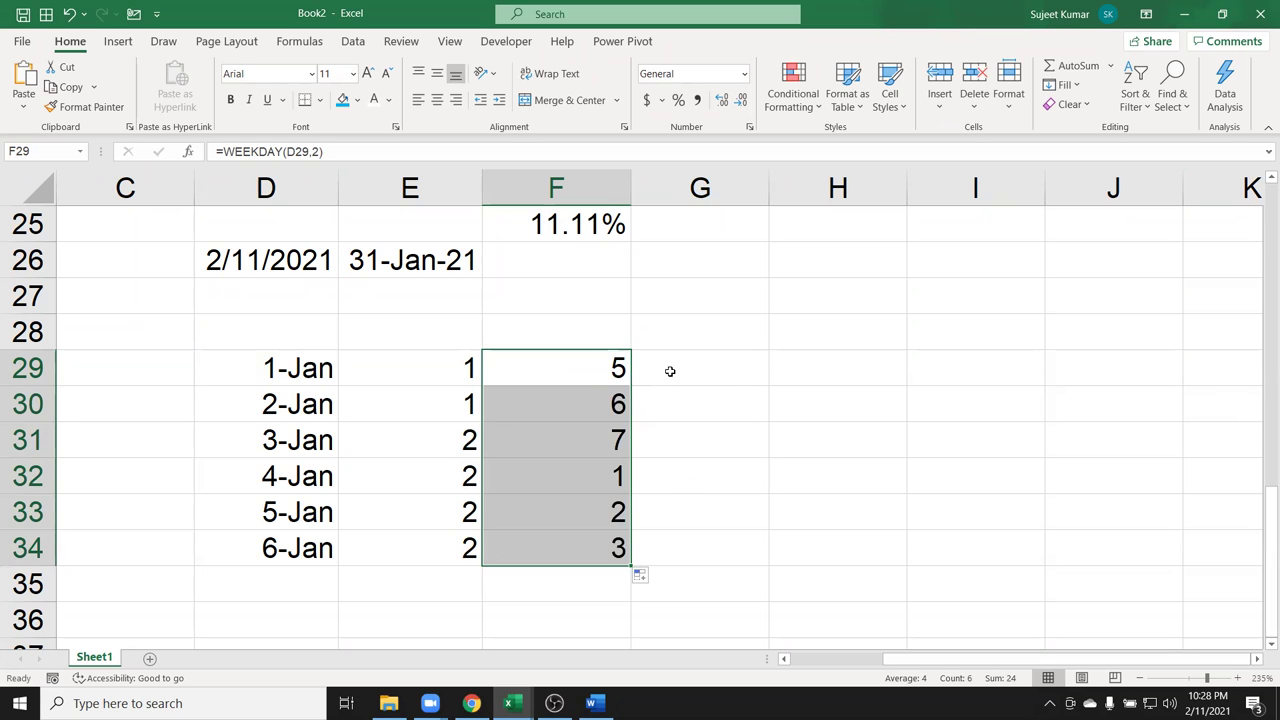
{"action": "left_click", "coordinate": [670, 372]}
Enter =TEXT(D29,"DDD") in G29 to show the date's weekday abbreviation.
{"action": "type", "text": "=te"}
{"action": "key", "text": "Tab"}
{"action": "key", "text": "Left"}
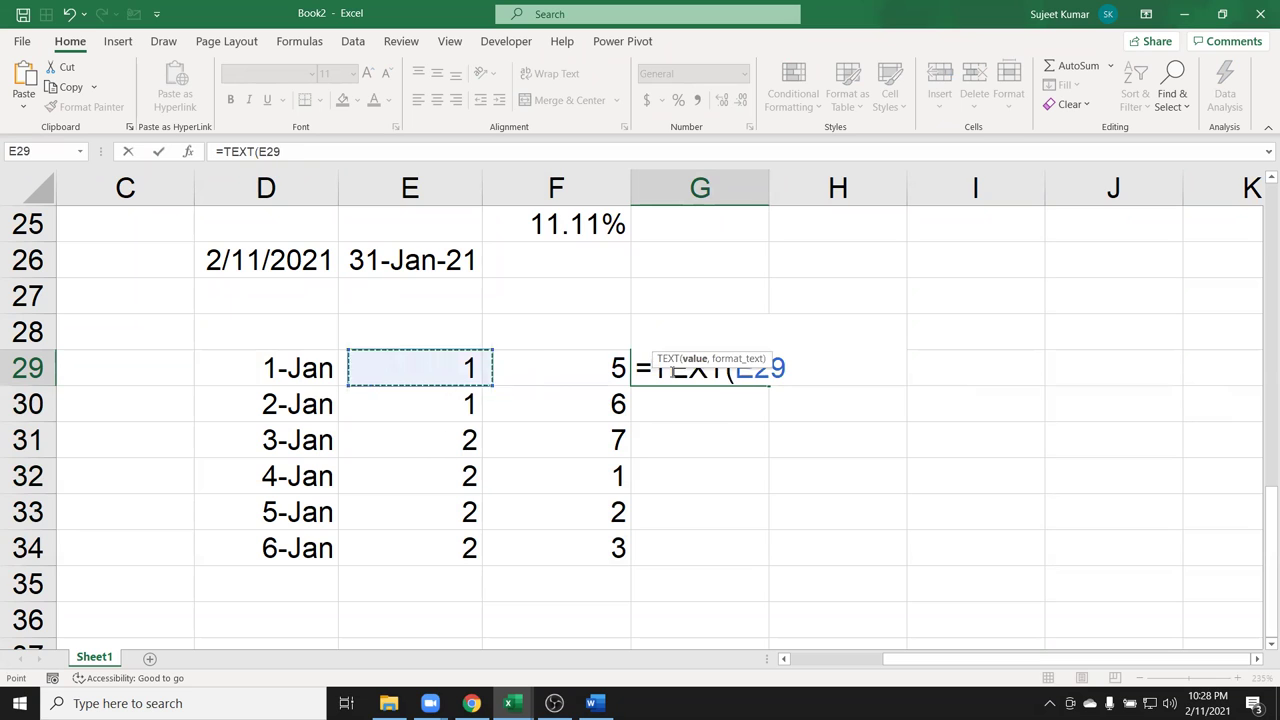
{"action": "key", "text": "Left"}
{"action": "type", "text": ",\"DDD\""}
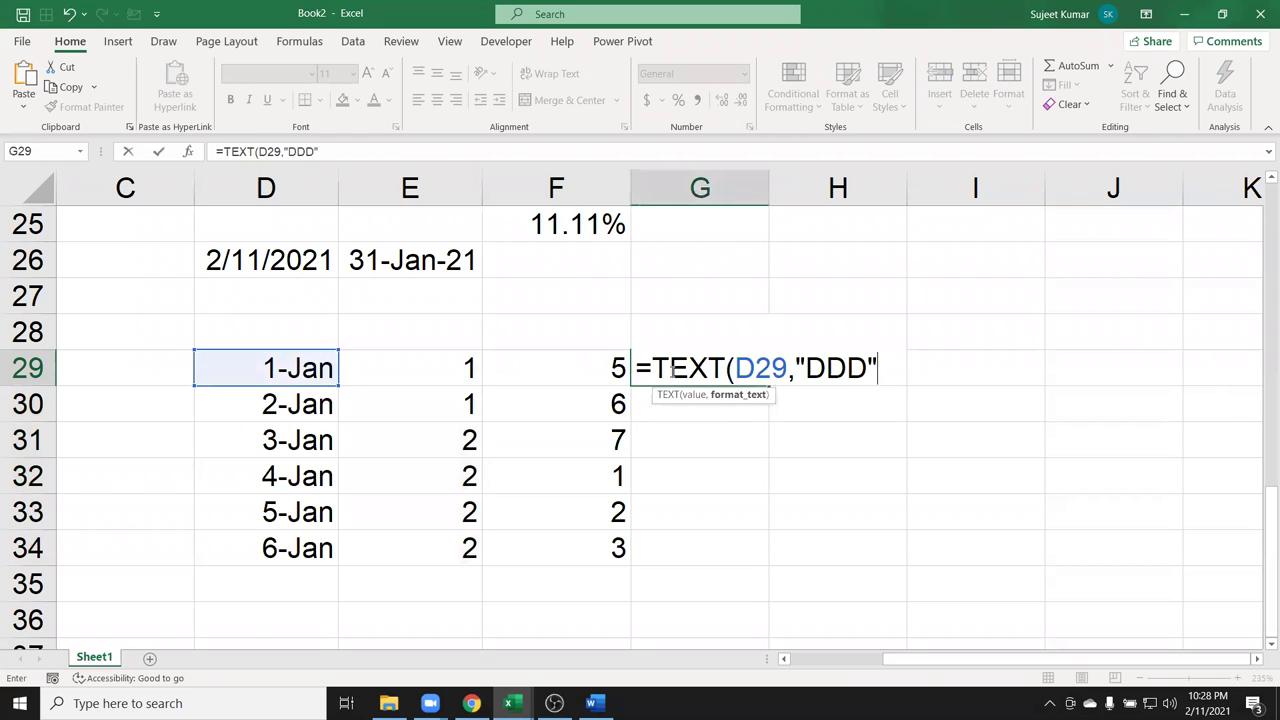
{"action": "key", "text": "ctrl+Return"}
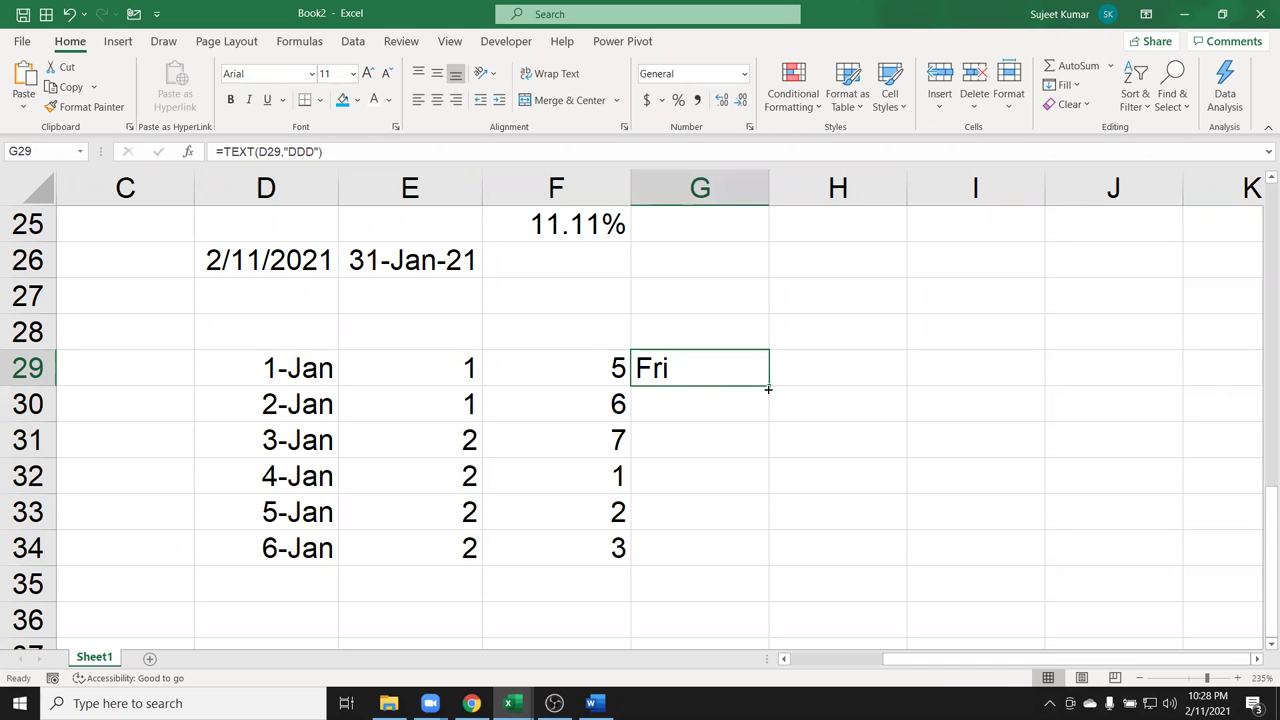
Fill the TEXT formula down to G34, showing Fri through Wed.
{"action": "double_click", "coordinate": [767, 392]}
{"action": "left_click", "coordinate": [419, 532]}
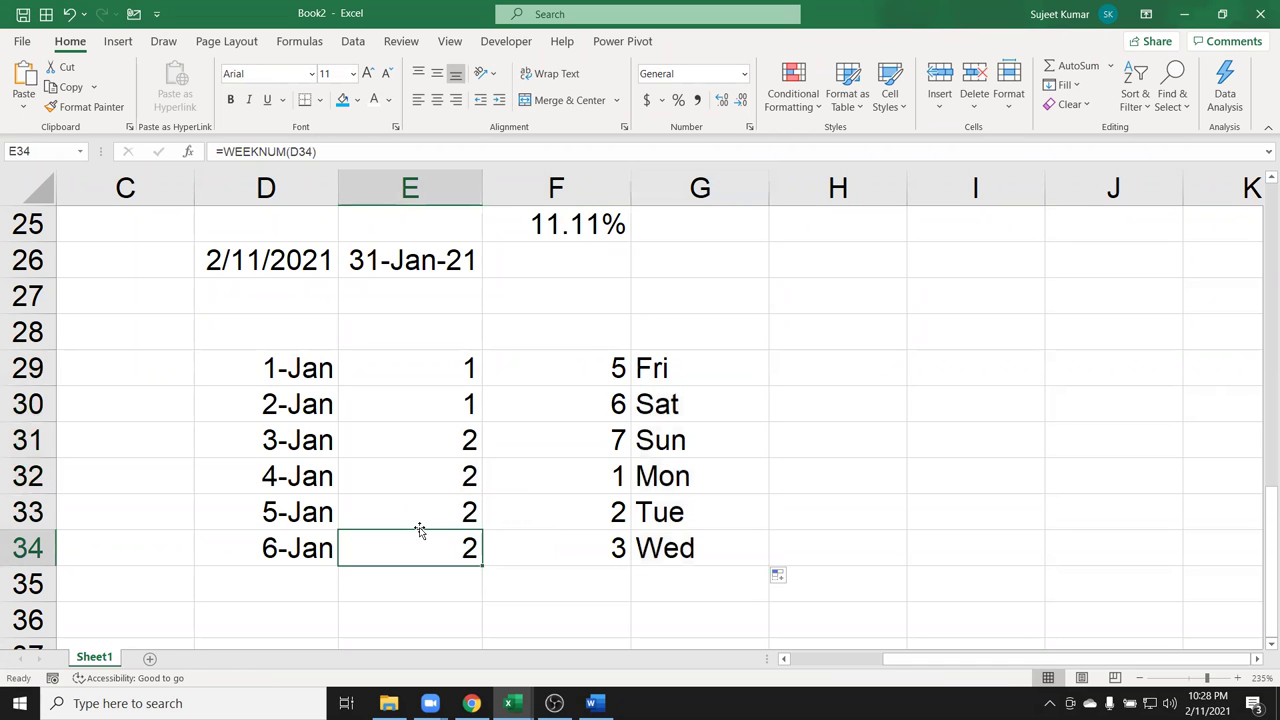
{"action": "scroll", "coordinate": [354, 500], "scroll_direction": "down", "scroll_amount": 1}
{"action": "scroll", "coordinate": [337, 494], "scroll_direction": "down", "scroll_amount": 2}
{"action": "scroll", "coordinate": [327, 487], "scroll_direction": "up", "scroll_amount": 1}
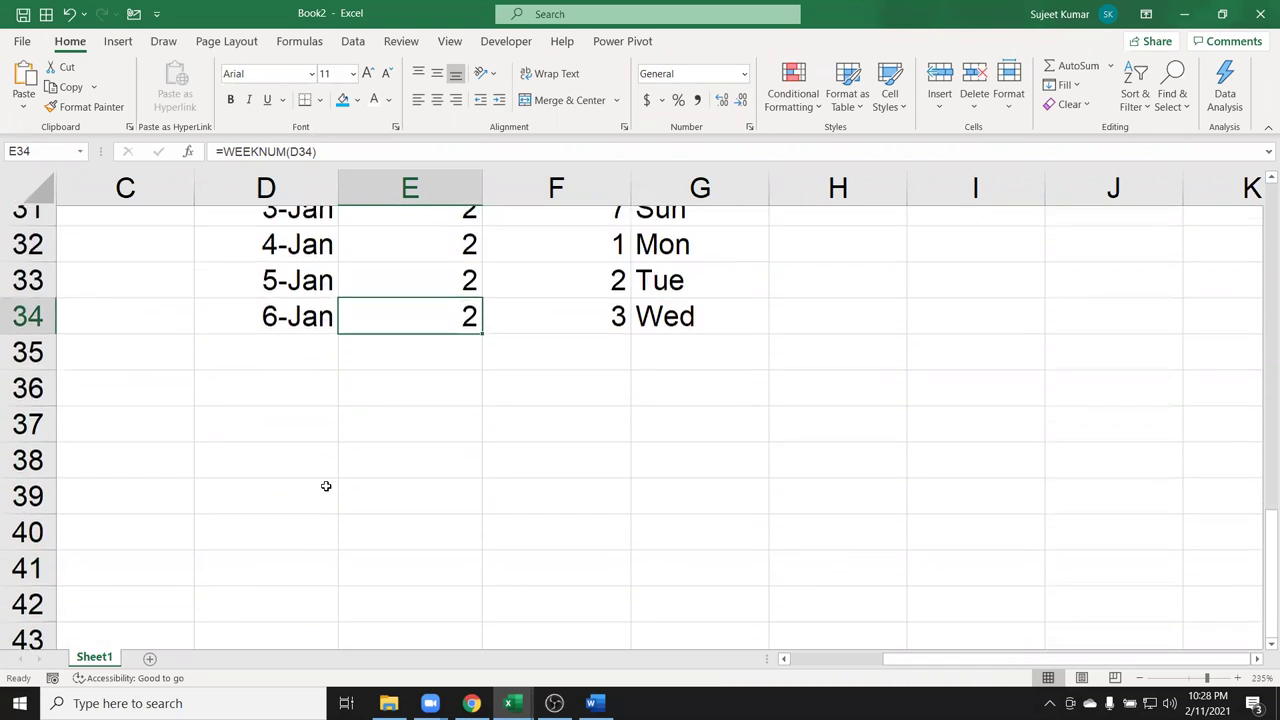
{"action": "scroll", "coordinate": [322, 482], "scroll_direction": "up", "scroll_amount": 1}
{"action": "scroll", "coordinate": [322, 482], "scroll_direction": "down", "scroll_amount": 1}
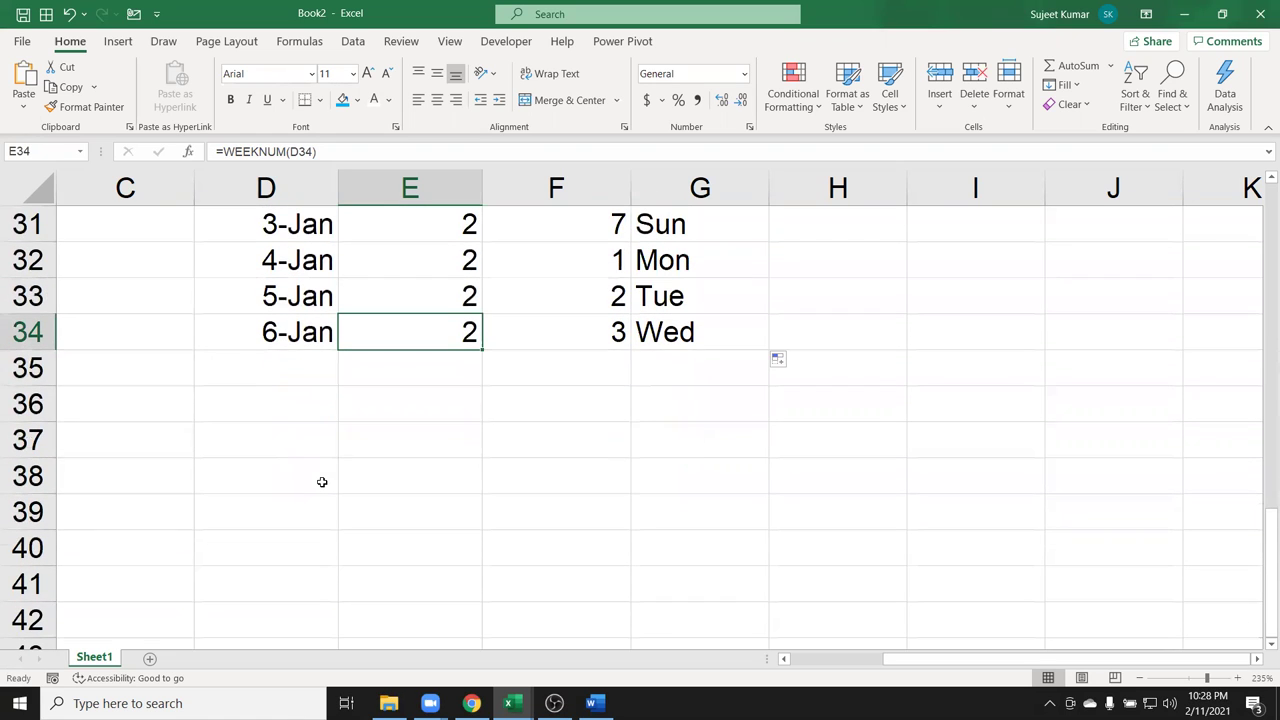
Enter the text date '10-JAN in D37.
{"action": "left_click", "coordinate": [302, 440]}
{"action": "type", "text": "'10"}
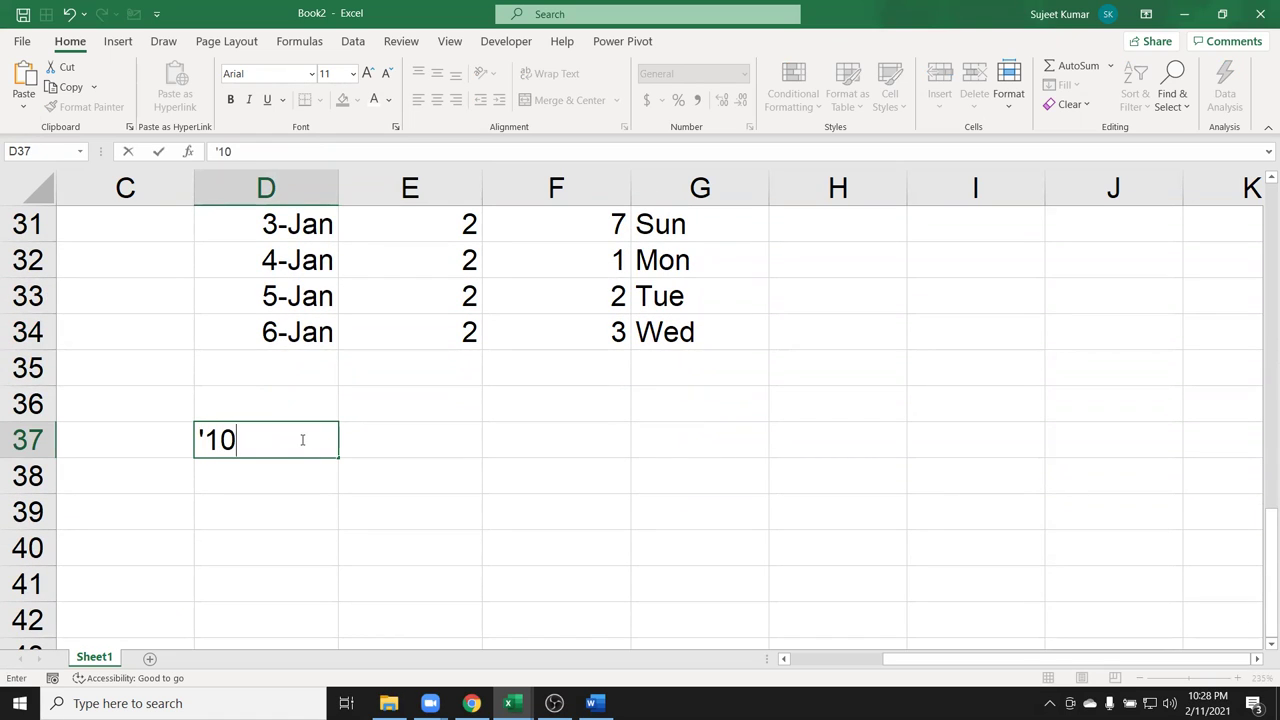
{"action": "type", "text": "-JAN"}
{"action": "key", "text": "Return"}
{"action": "key", "text": "Up"}
{"action": "key", "text": "Right"}
Enter =DATEVALUE(D37) in E37, returning 44206, then add a blank Sheet2.
{"action": "type", "text": "=d"}
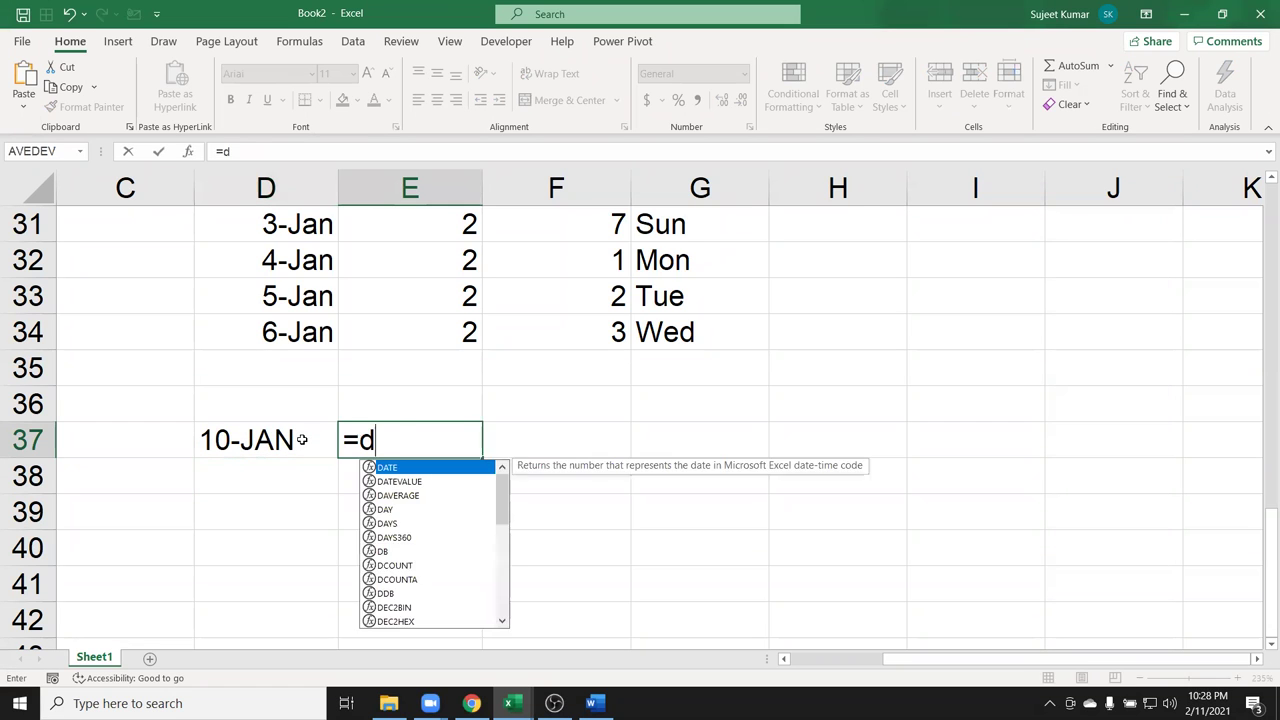
{"action": "type", "text": "at"}
{"action": "key", "text": "Down"}
{"action": "key", "text": "Tab"}
{"action": "left_click", "coordinate": [302, 440]}
{"action": "key", "text": "Return"}
{"action": "key", "text": "Up"}
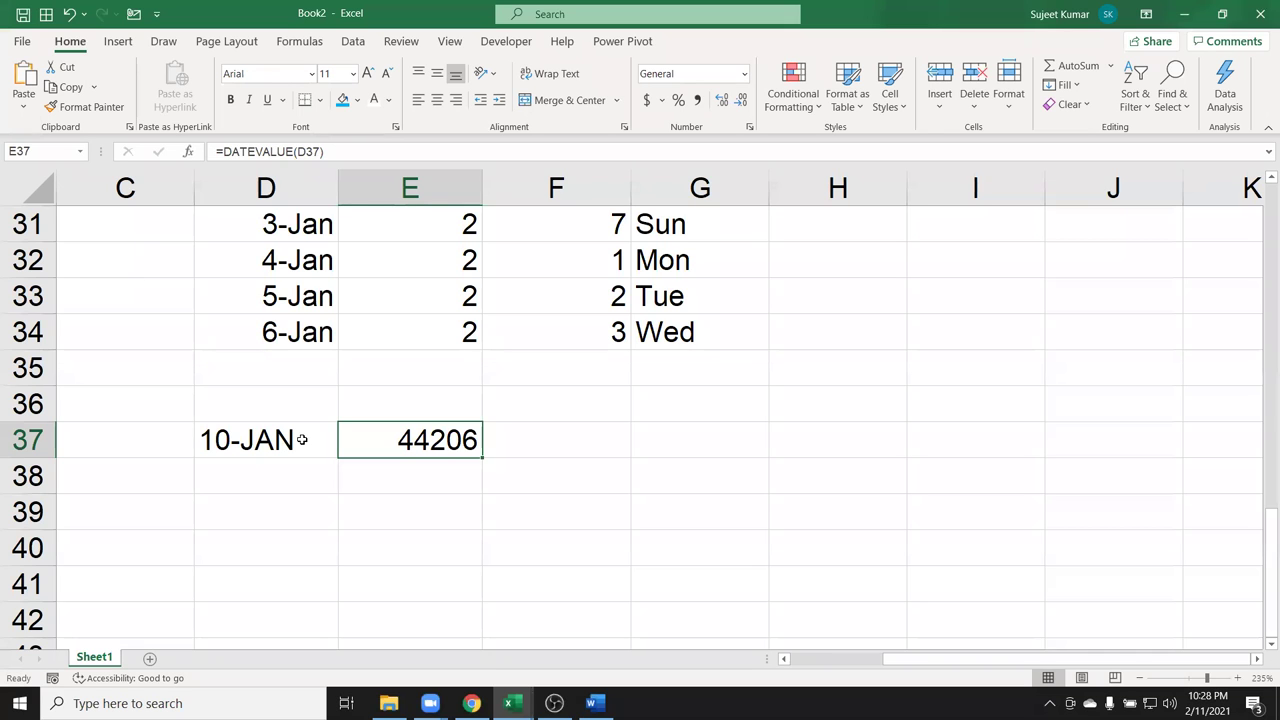
{"action": "left_click", "coordinate": [150, 658]}
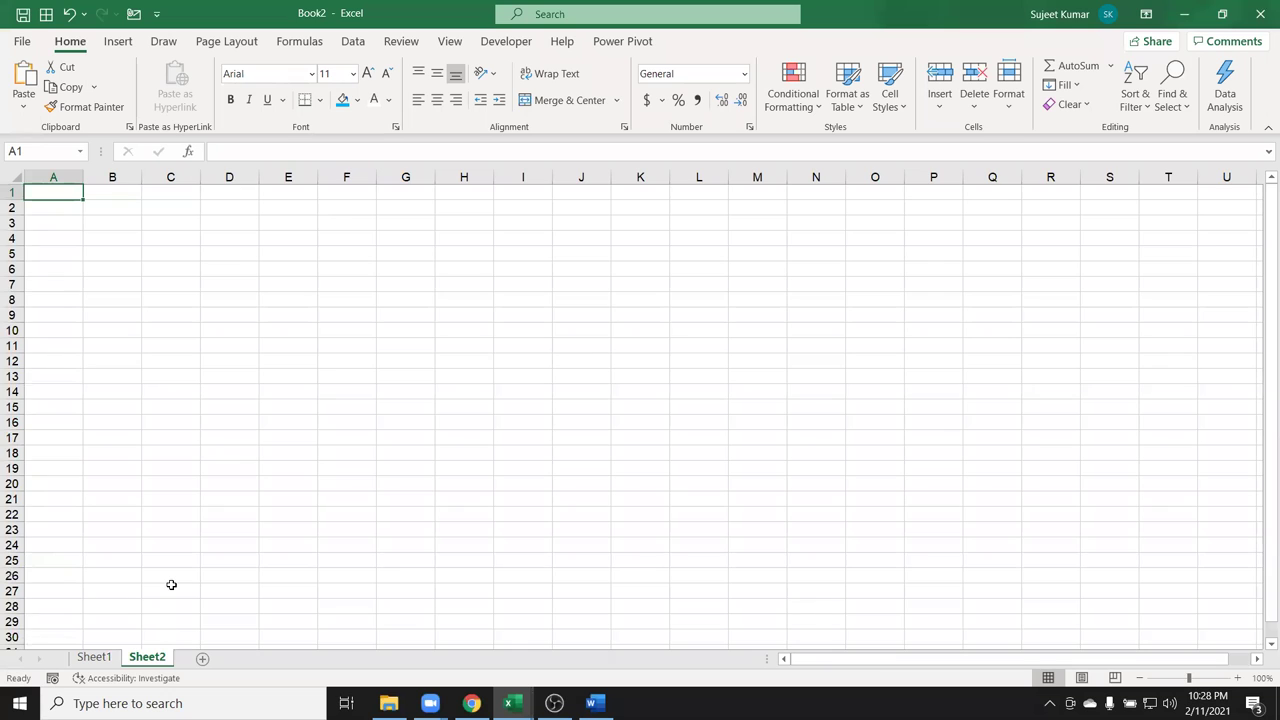
Enter 25.03.2015 in Sheet2's A1, fill it down to A6, and autofit column A.
{"action": "scroll", "coordinate": [172, 586], "scroll_direction": "up", "scroll_amount": 4}
{"action": "scroll", "coordinate": [175, 541], "scroll_direction": "up", "scroll_amount": 2}
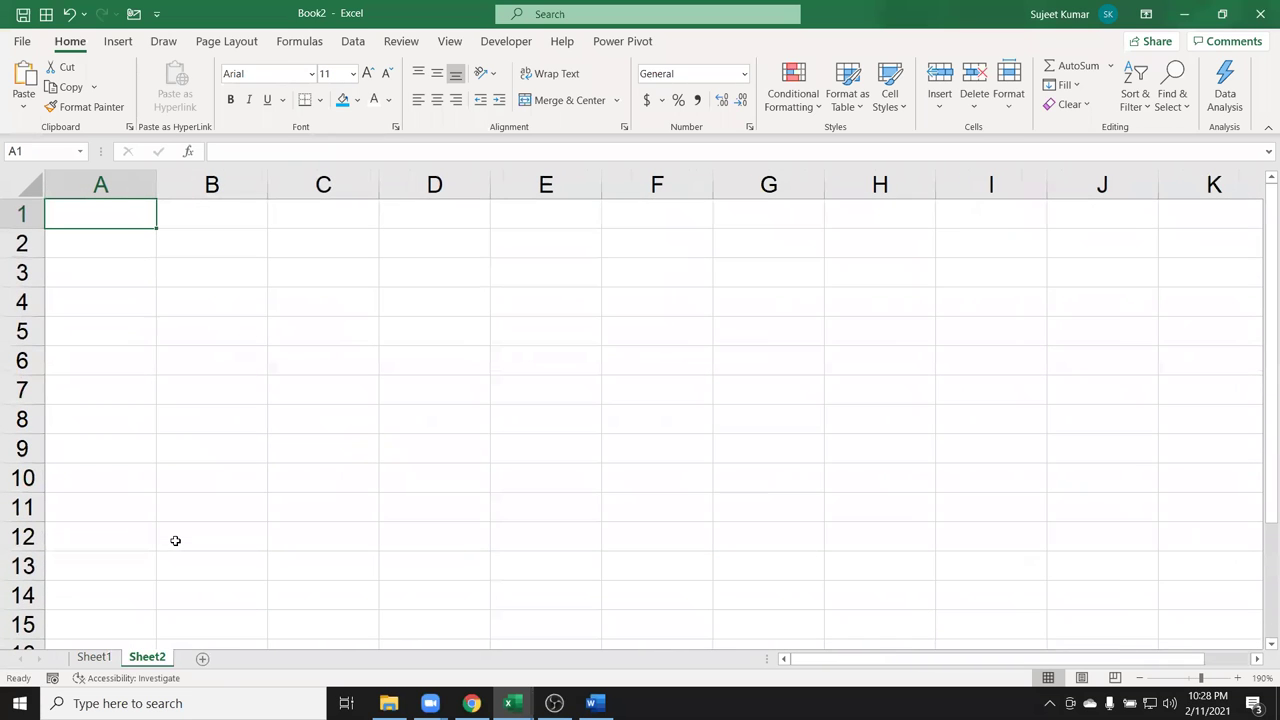
{"action": "key", "text": "F2"}
{"action": "type", "text": "25"}
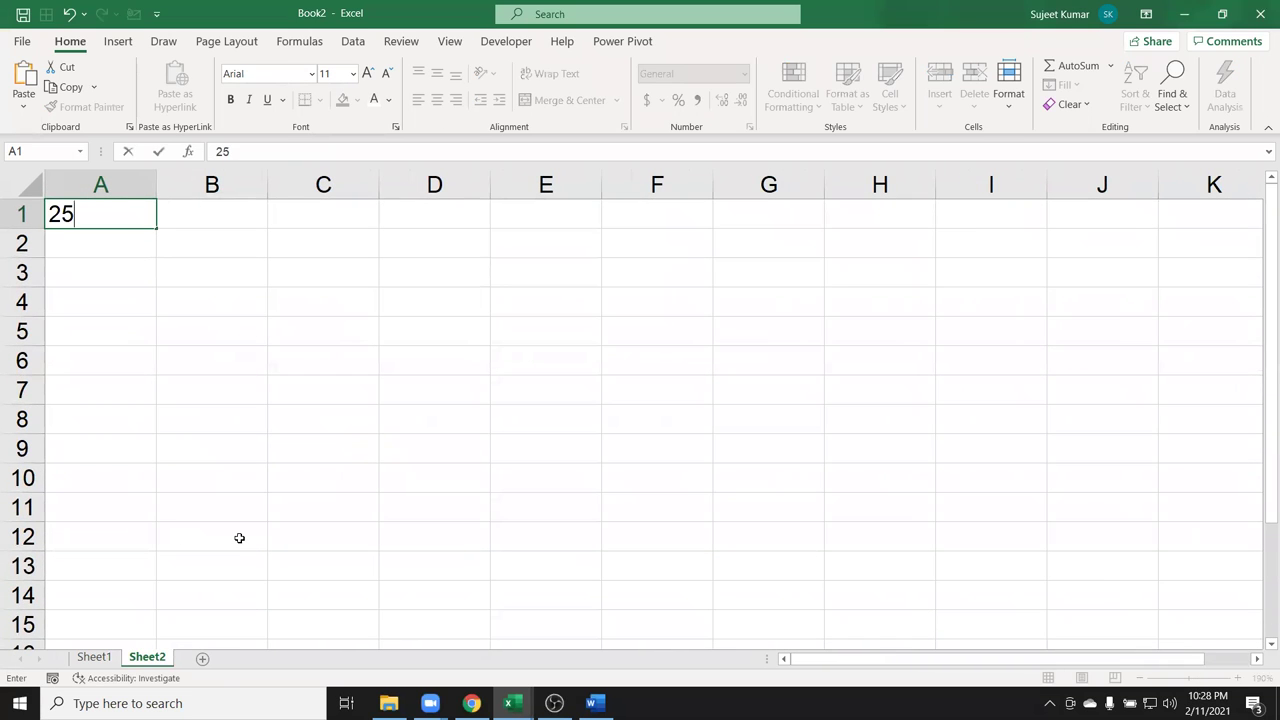
{"action": "type", "text": ".03.2015"}
{"action": "key", "text": "Return"}
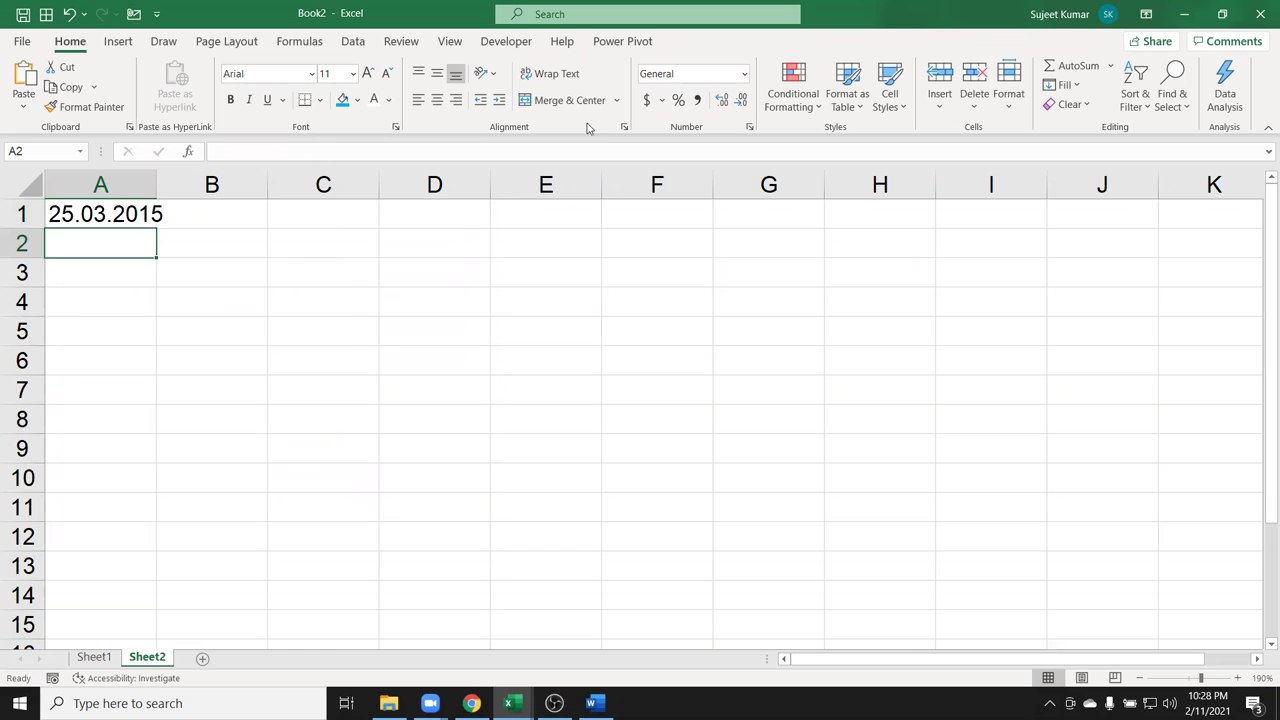
{"action": "left_click_drag", "start_coordinate": [142, 206], "coordinate": [101, 357]}
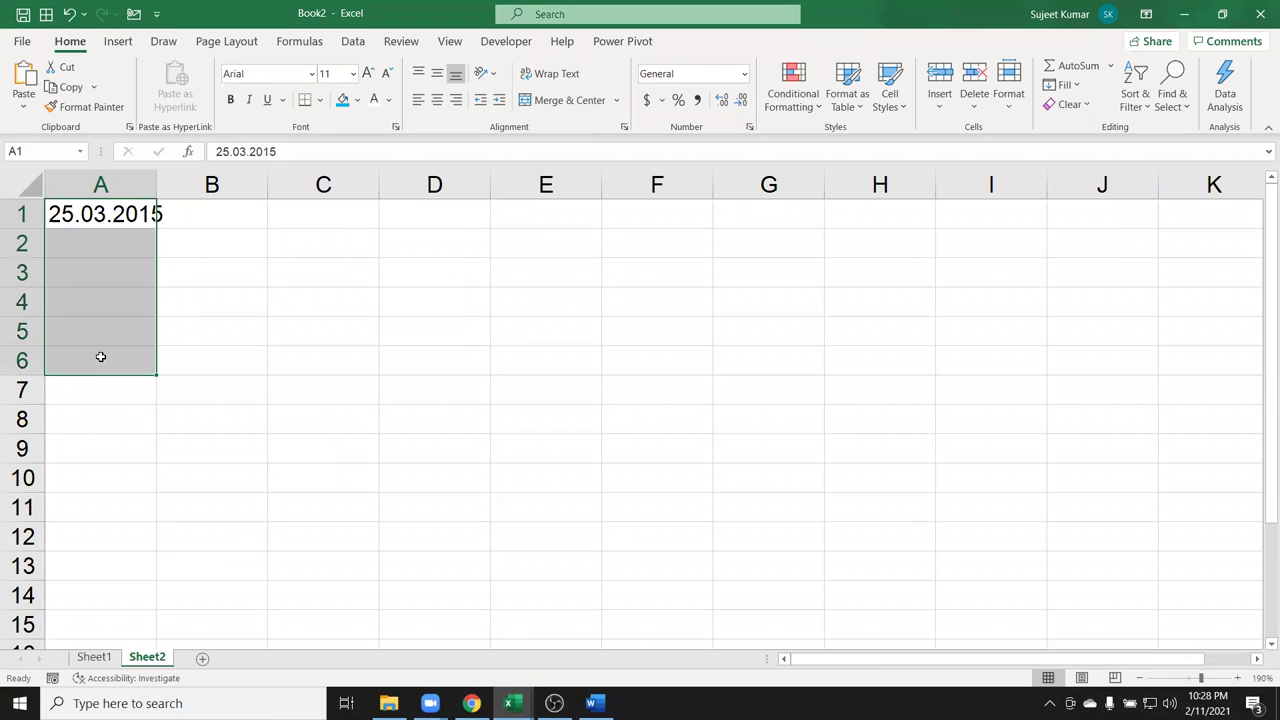
{"action": "key", "text": "ctrl+d"}
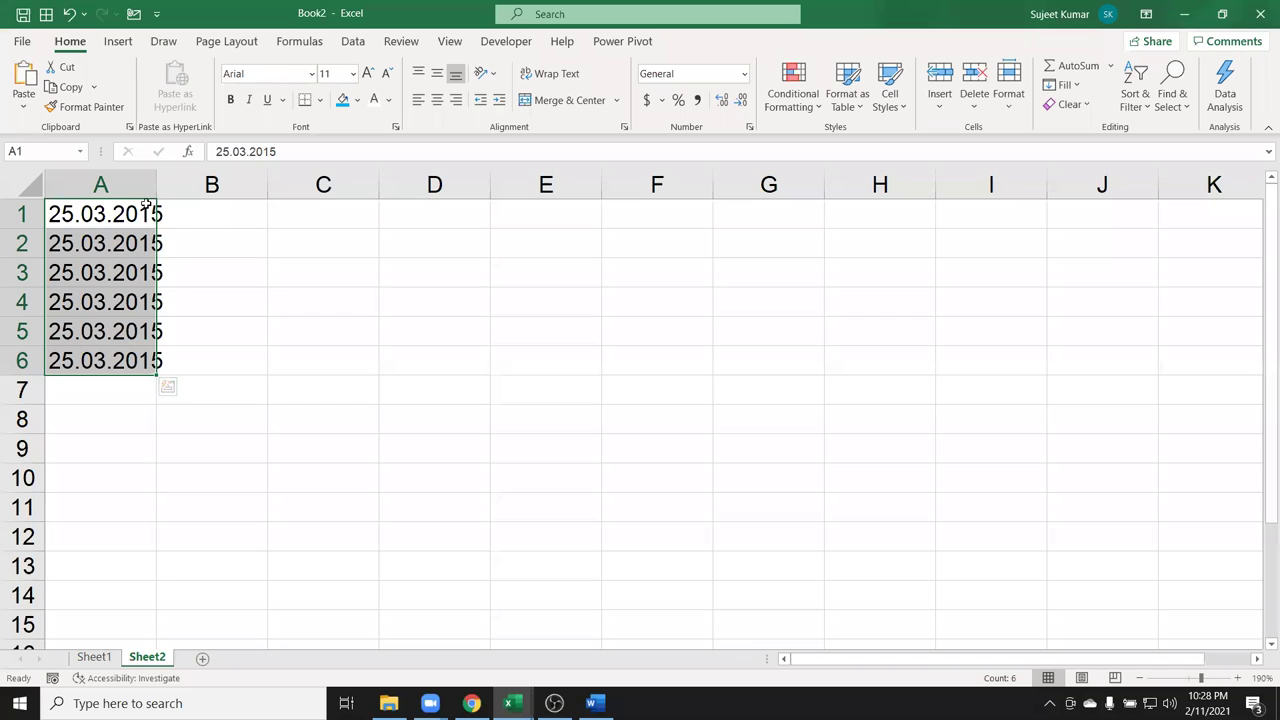
{"action": "double_click", "coordinate": [158, 188]}
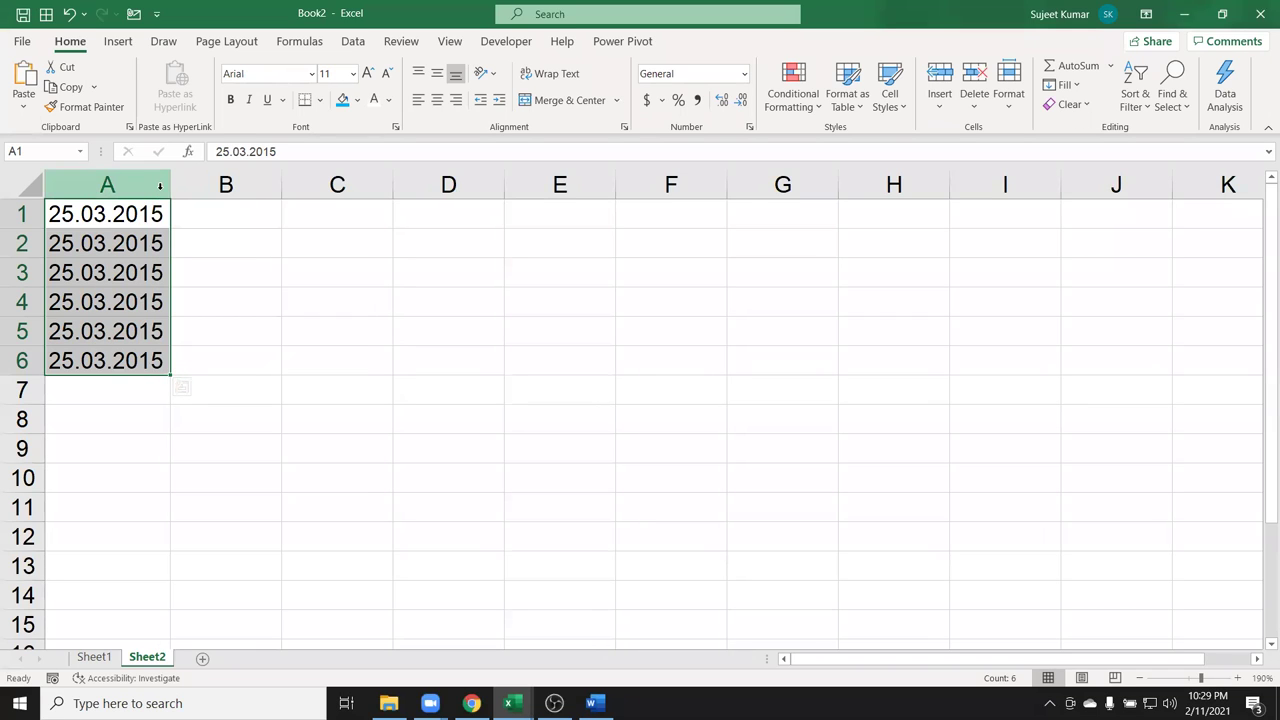
{"action": "left_click", "coordinate": [793, 95]}
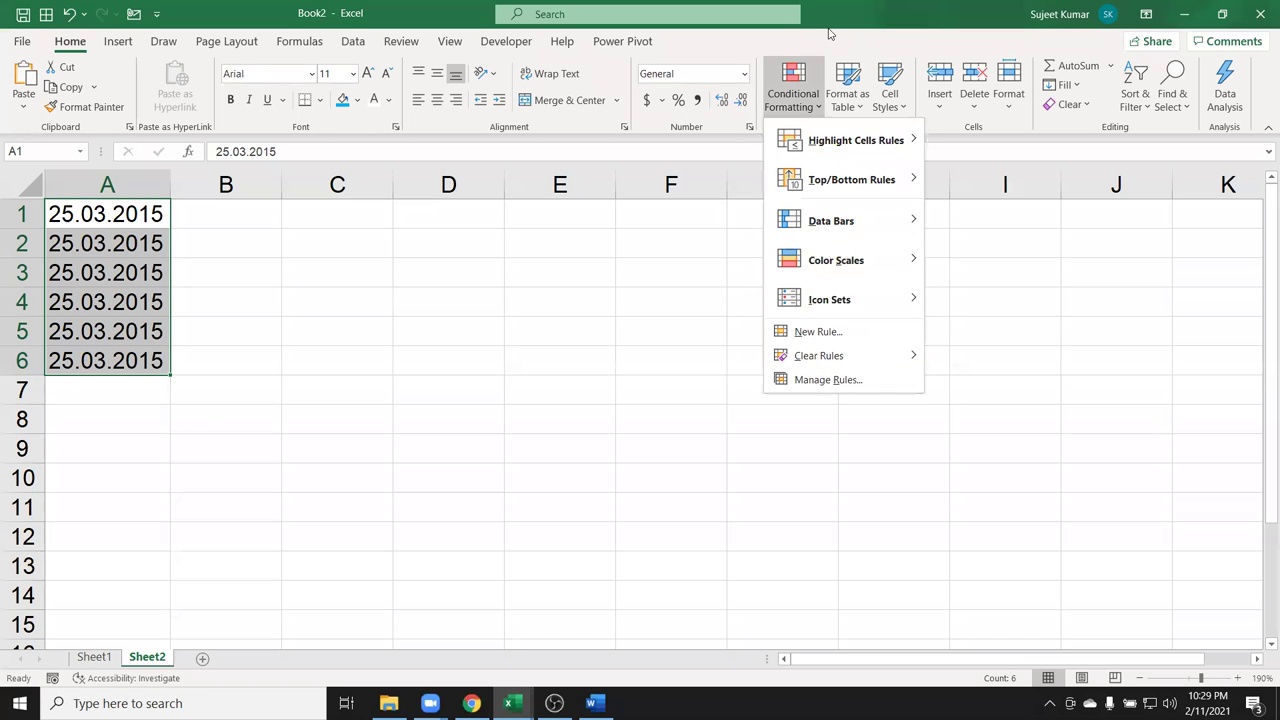
Convert the 25.03.2015 texts to real dates with Text to Columns using DMY order.
{"action": "left_click", "coordinate": [352, 41]}
{"action": "left_click", "coordinate": [352, 41]}
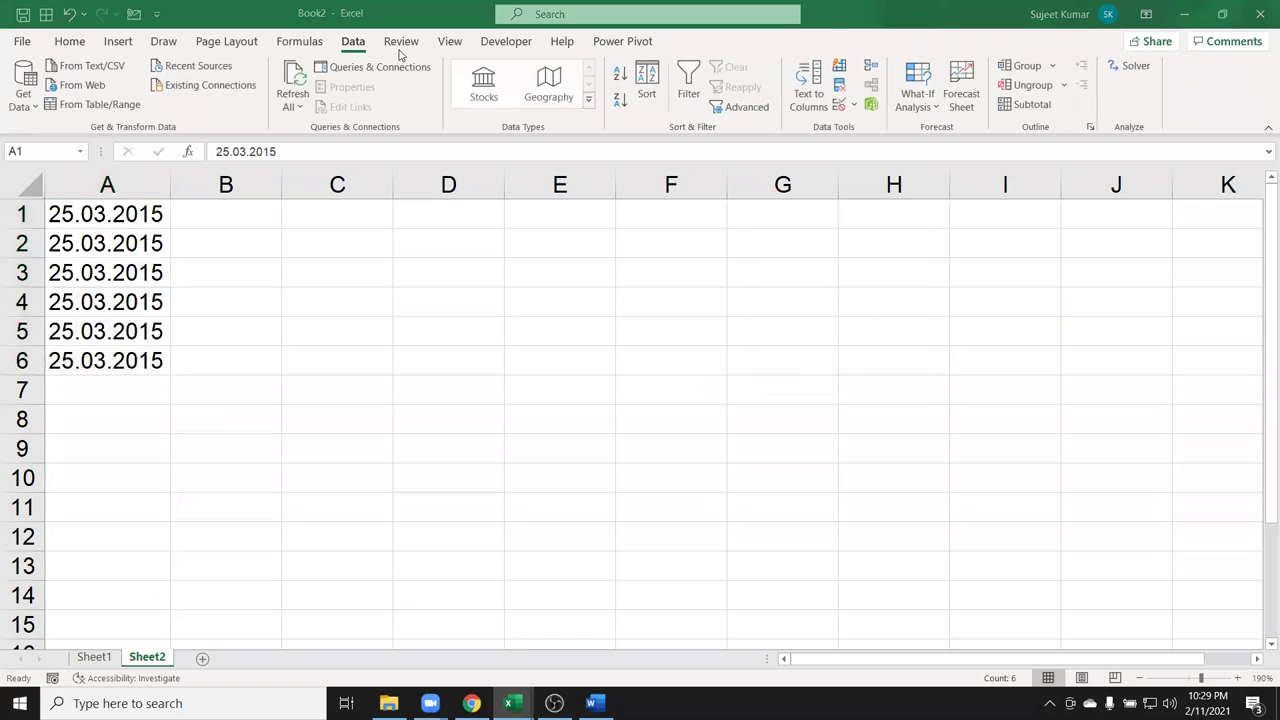
{"action": "left_click", "coordinate": [818, 110]}
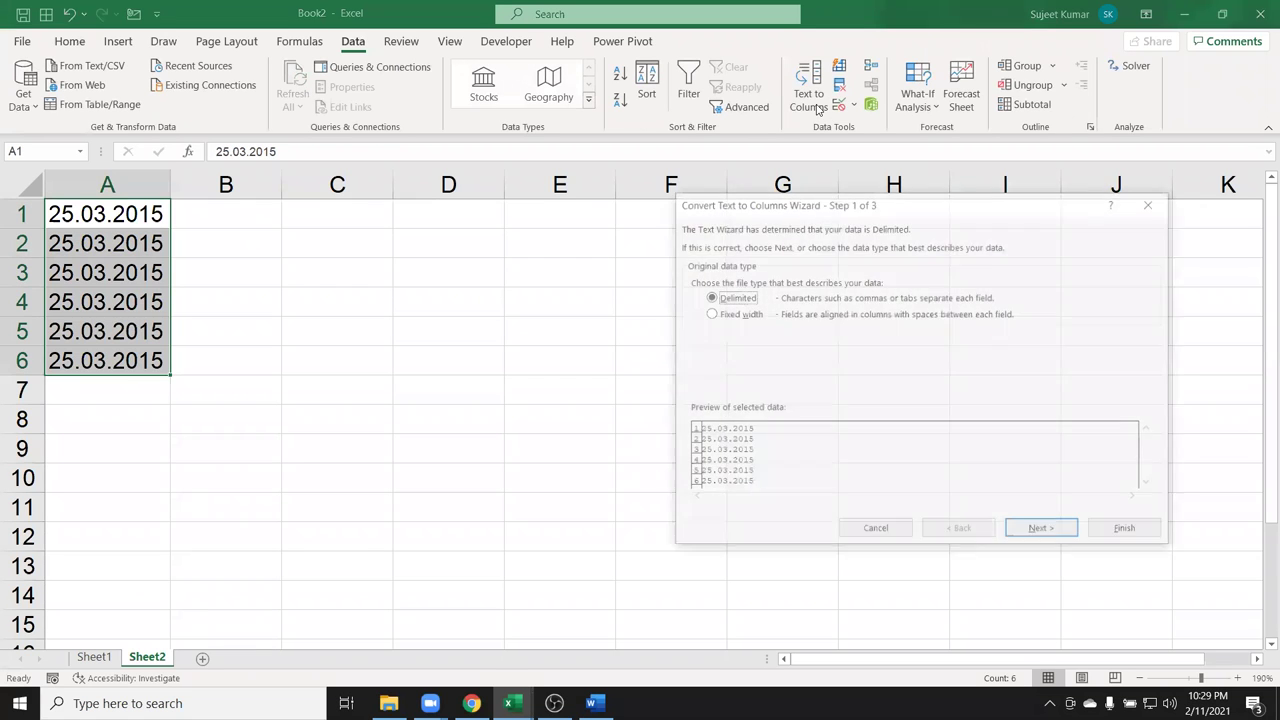
{"action": "left_click", "coordinate": [1063, 530]}
{"action": "left_click", "coordinate": [1063, 530]}
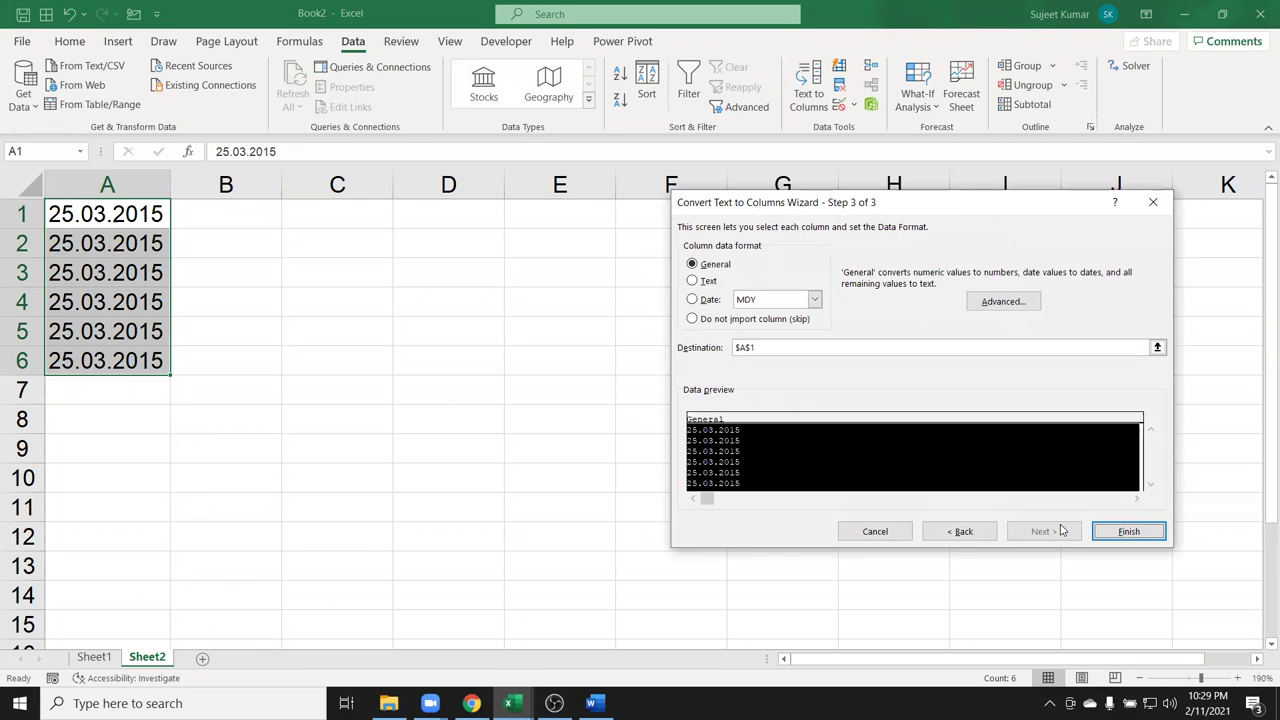
{"action": "left_click", "coordinate": [746, 300]}
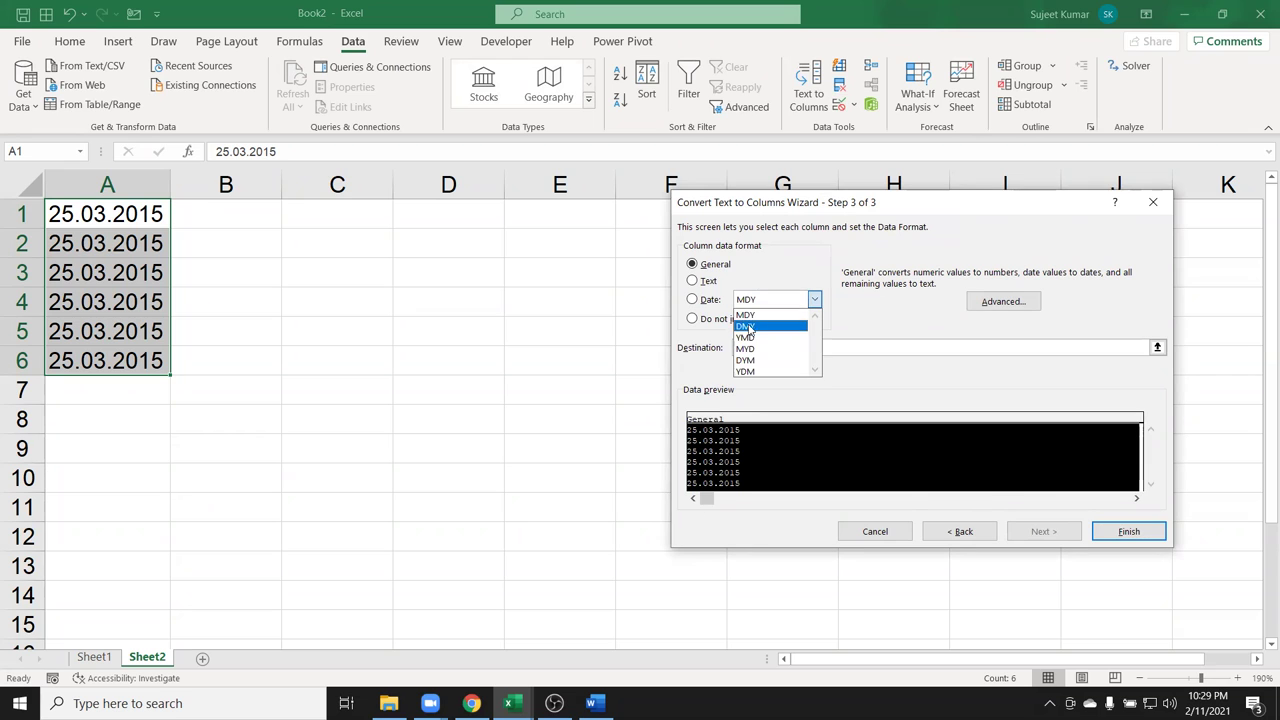
{"action": "left_click", "coordinate": [747, 331]}
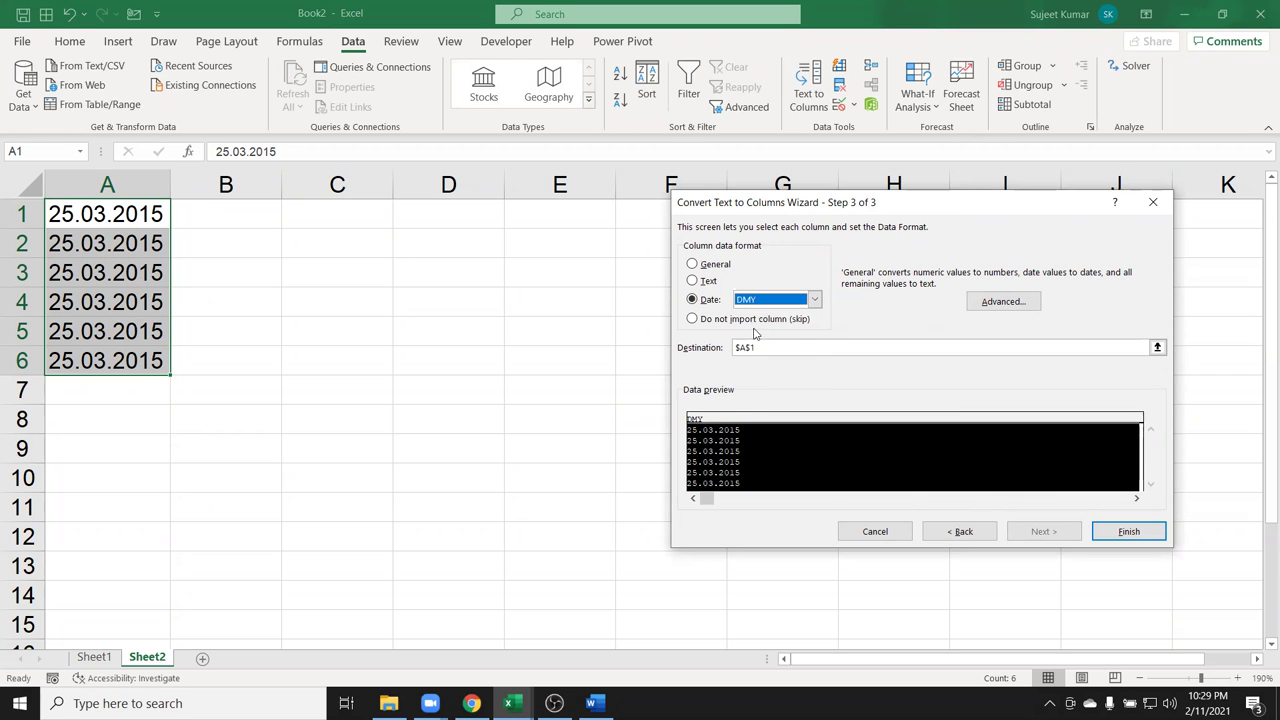
{"action": "left_click", "coordinate": [1093, 531]}
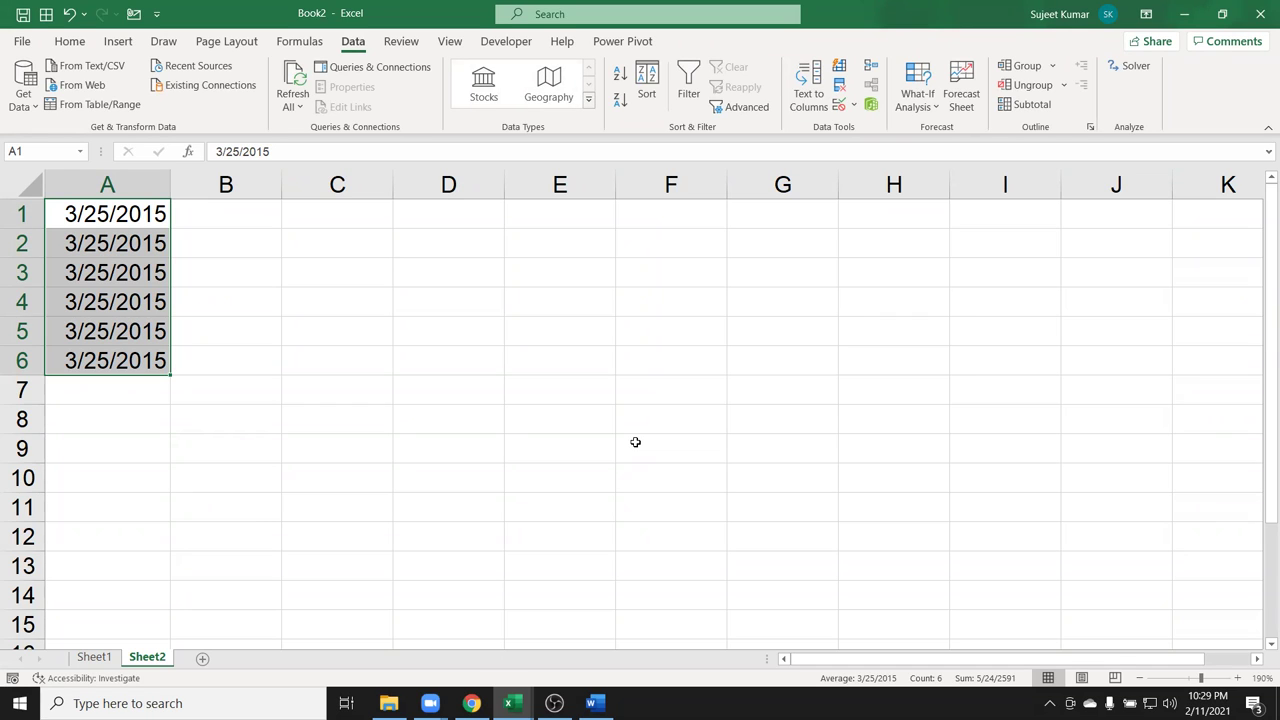
Undo the date conversion and the earlier entries with four successive undos.
{"action": "key", "text": "ctrl+z"}
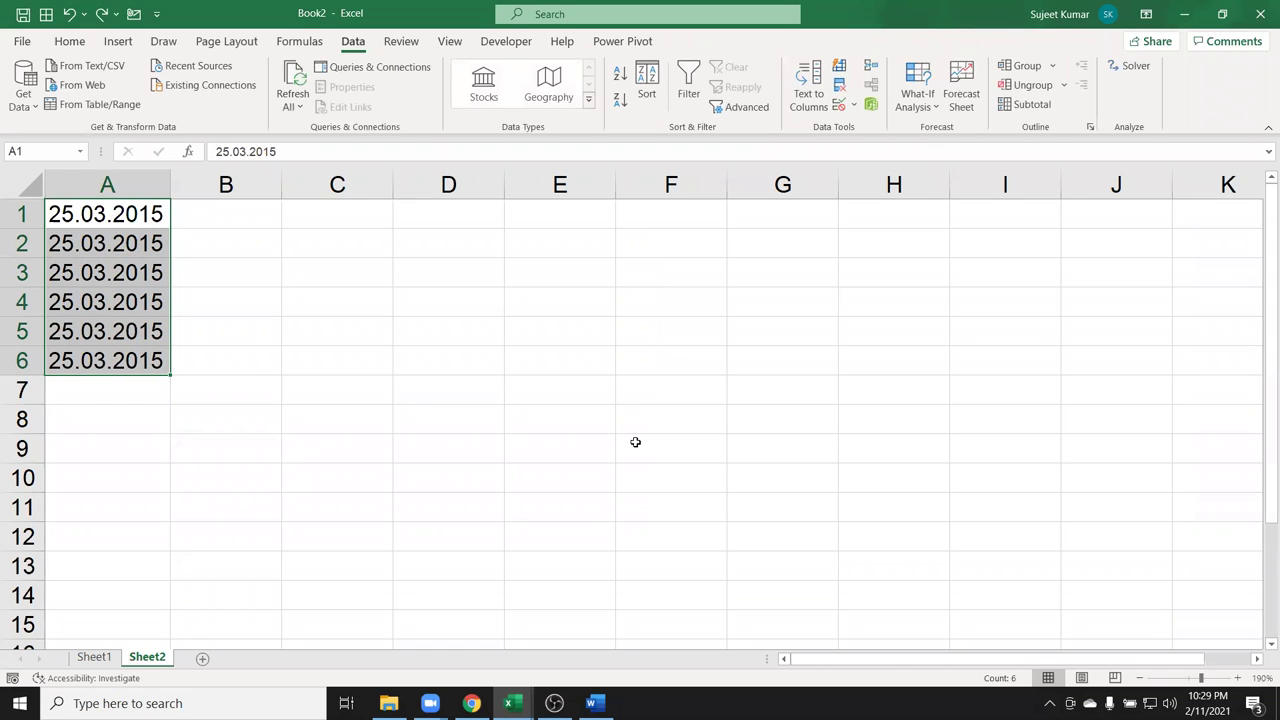
{"action": "key", "text": "ctrl+z"}
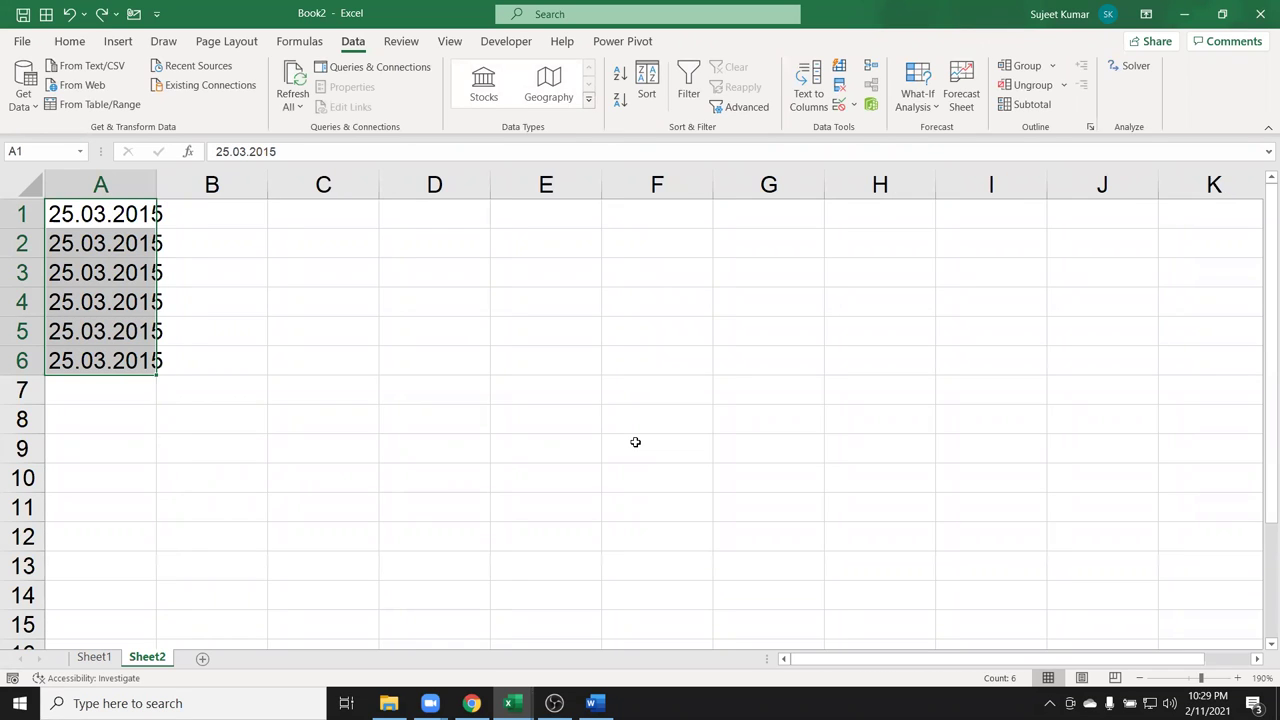
{"action": "key", "text": "ctrl+z"}
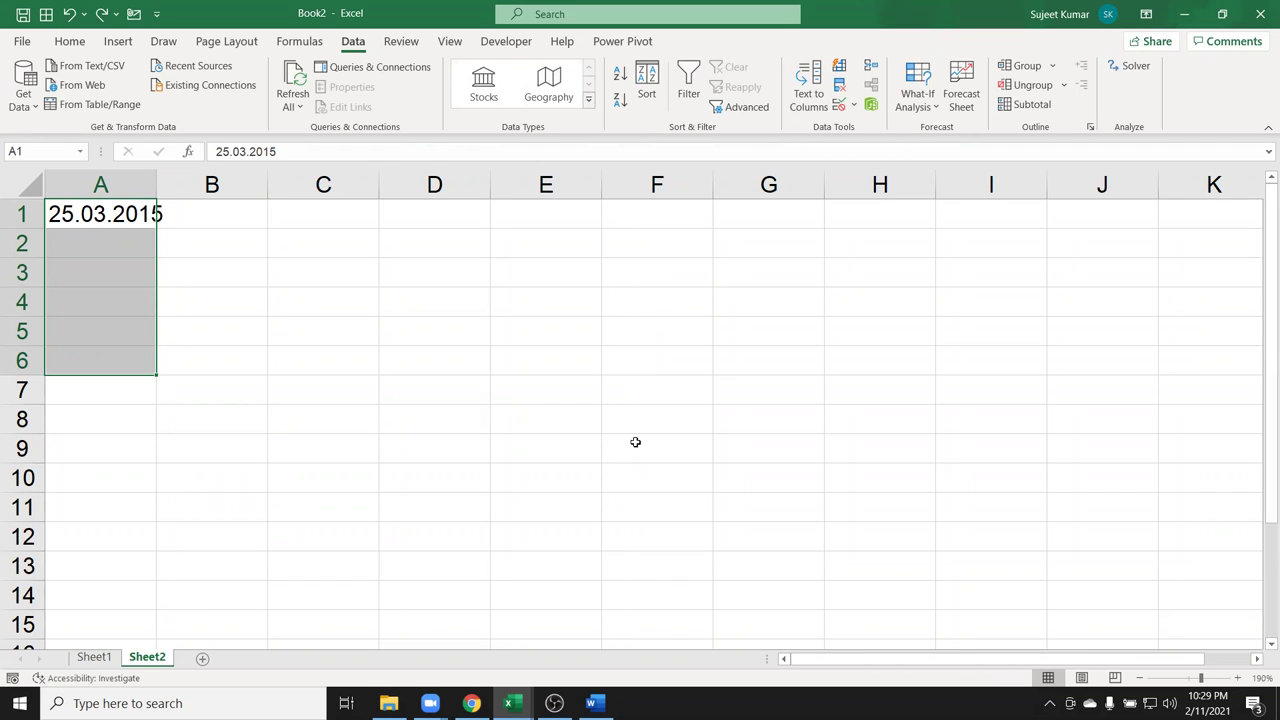
{"action": "key", "text": "ctrl+z"}
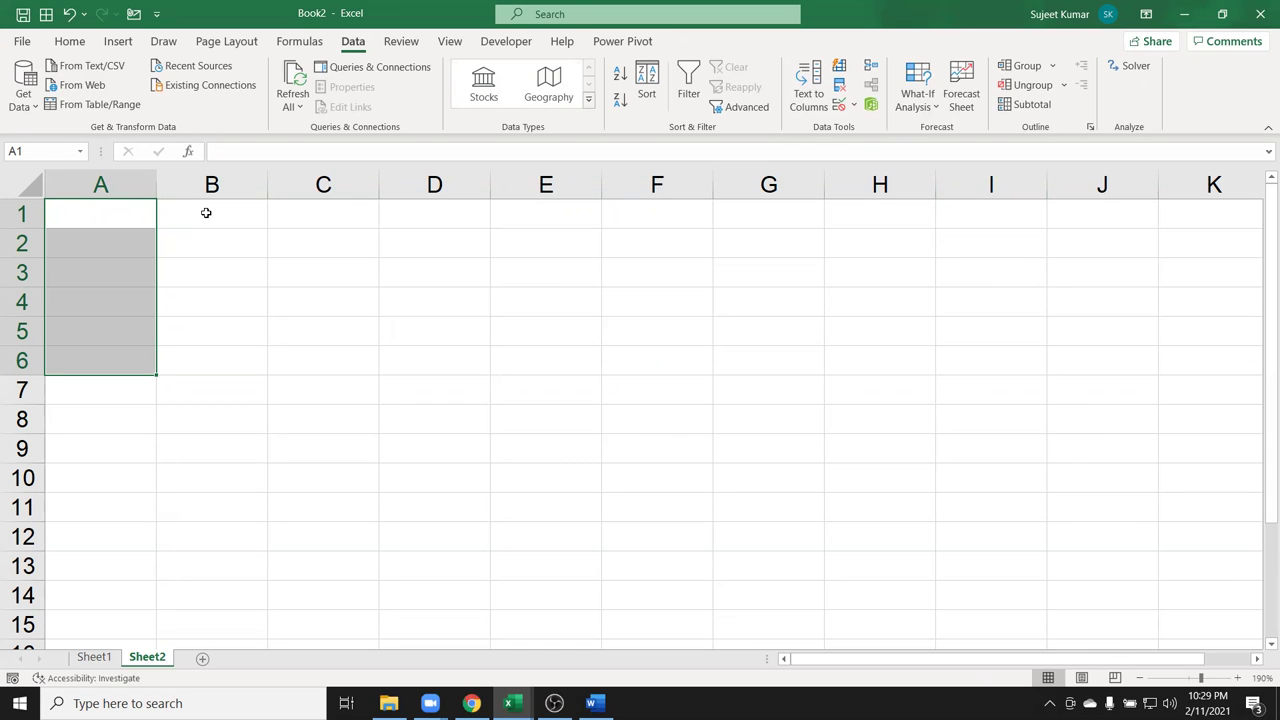
Enter 20210211 in A1 and fill it down to A6.
{"action": "type", "text": "20"}
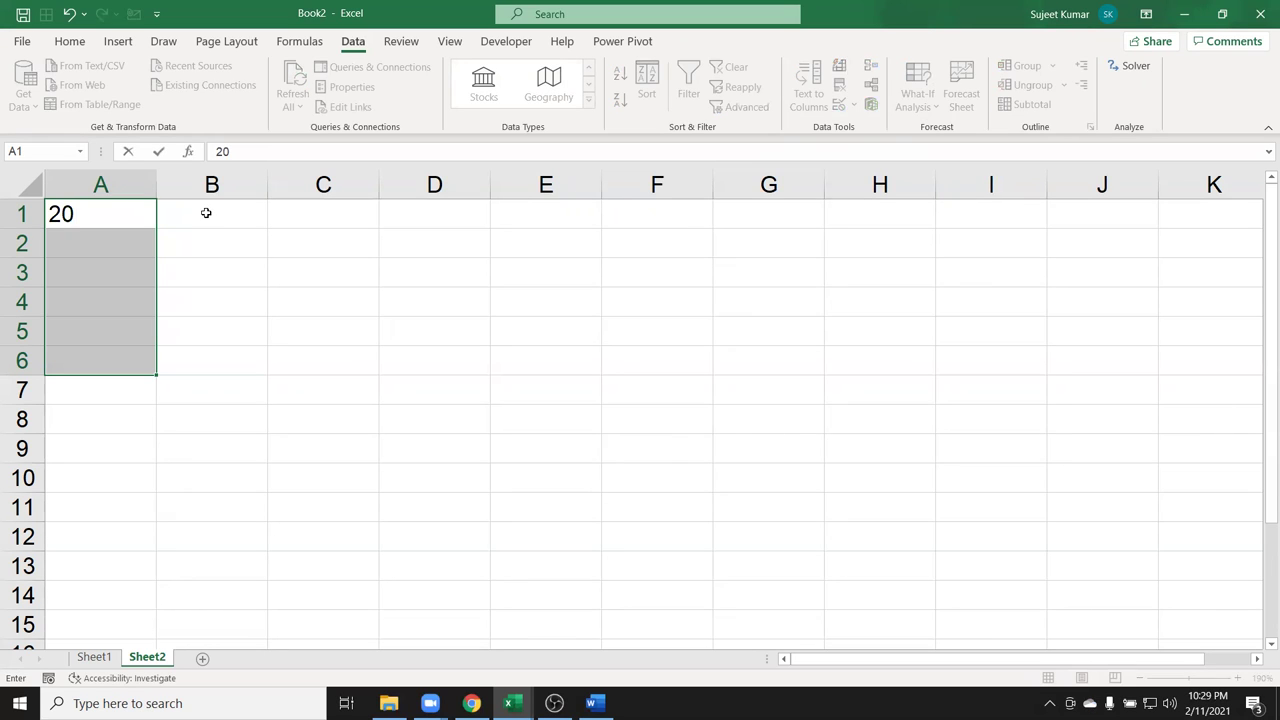
{"action": "type", "text": "210211"}
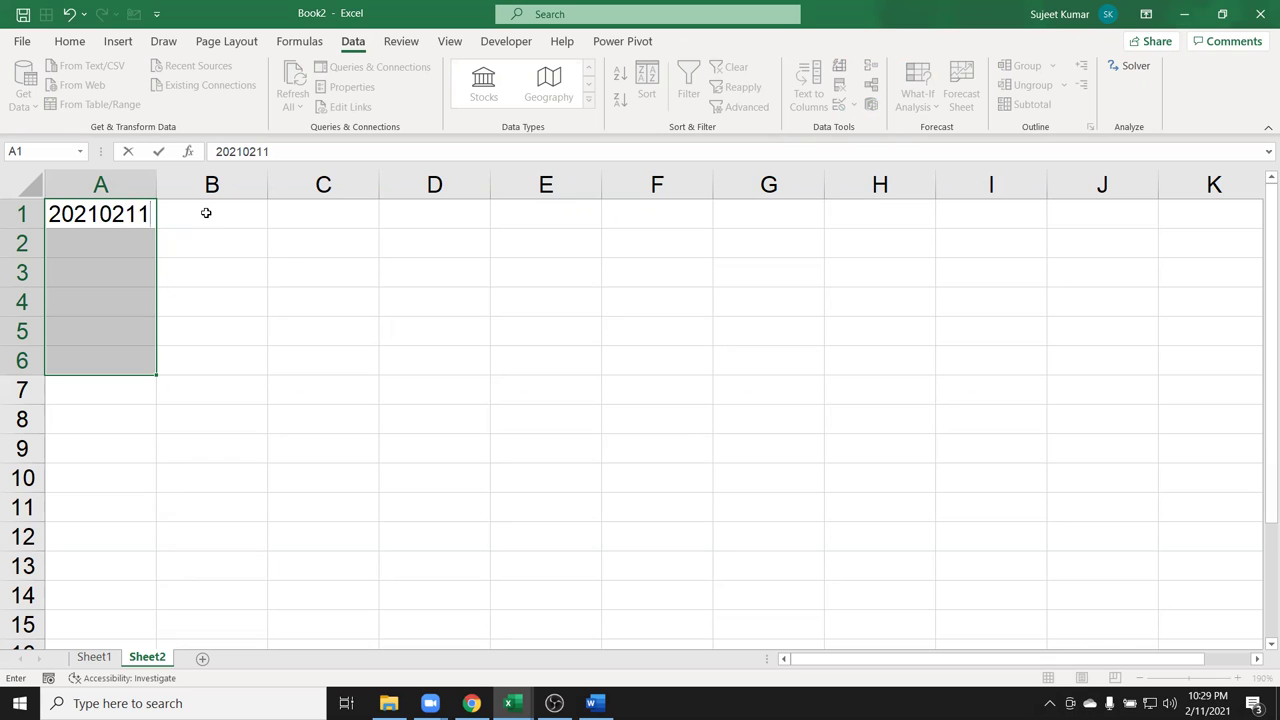
{"action": "left_click_drag", "start_coordinate": [89, 215], "coordinate": [86, 364]}
{"action": "key", "text": "ctrl+d"}
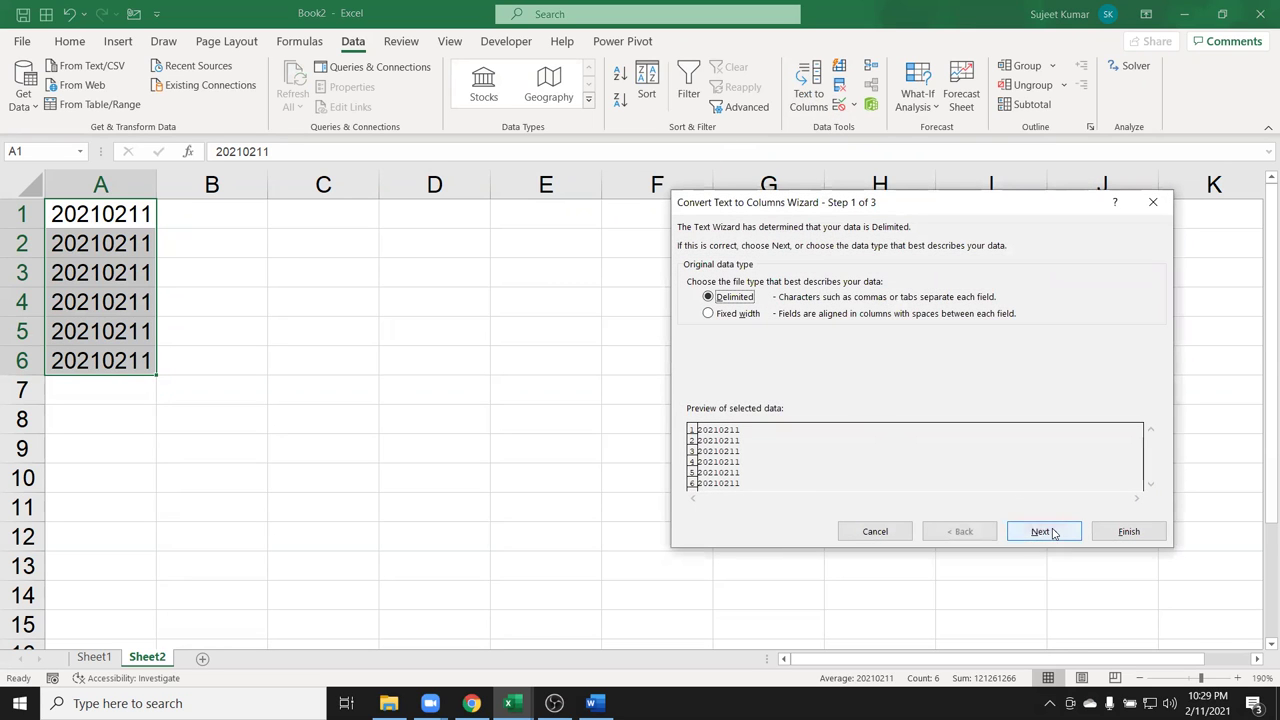
Convert A1:A6 to the date 2/11/2021 with Text to Columns using YMD order.
{"action": "left_click", "coordinate": [1052, 532]}
{"action": "left_click", "coordinate": [1052, 532]}
{"action": "left_click", "coordinate": [706, 300]}
{"action": "left_click", "coordinate": [767, 302]}
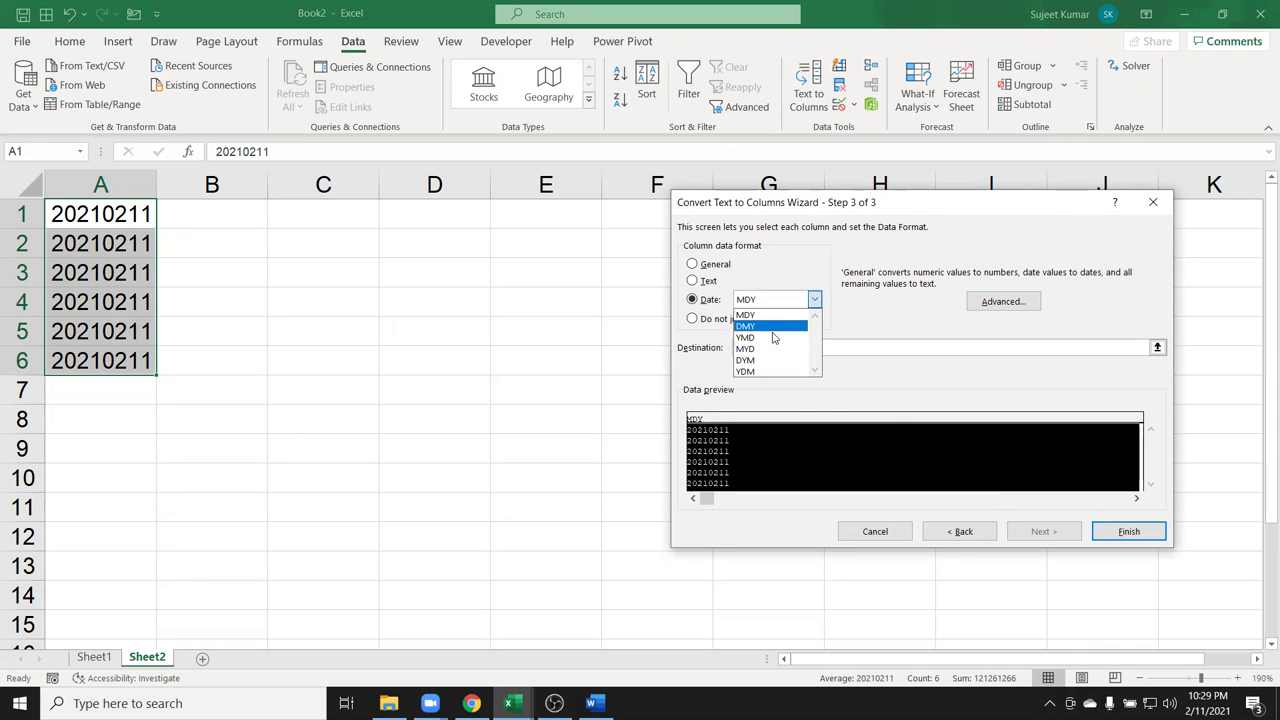
{"action": "left_click", "coordinate": [780, 338]}
{"action": "left_click", "coordinate": [1128, 531]}
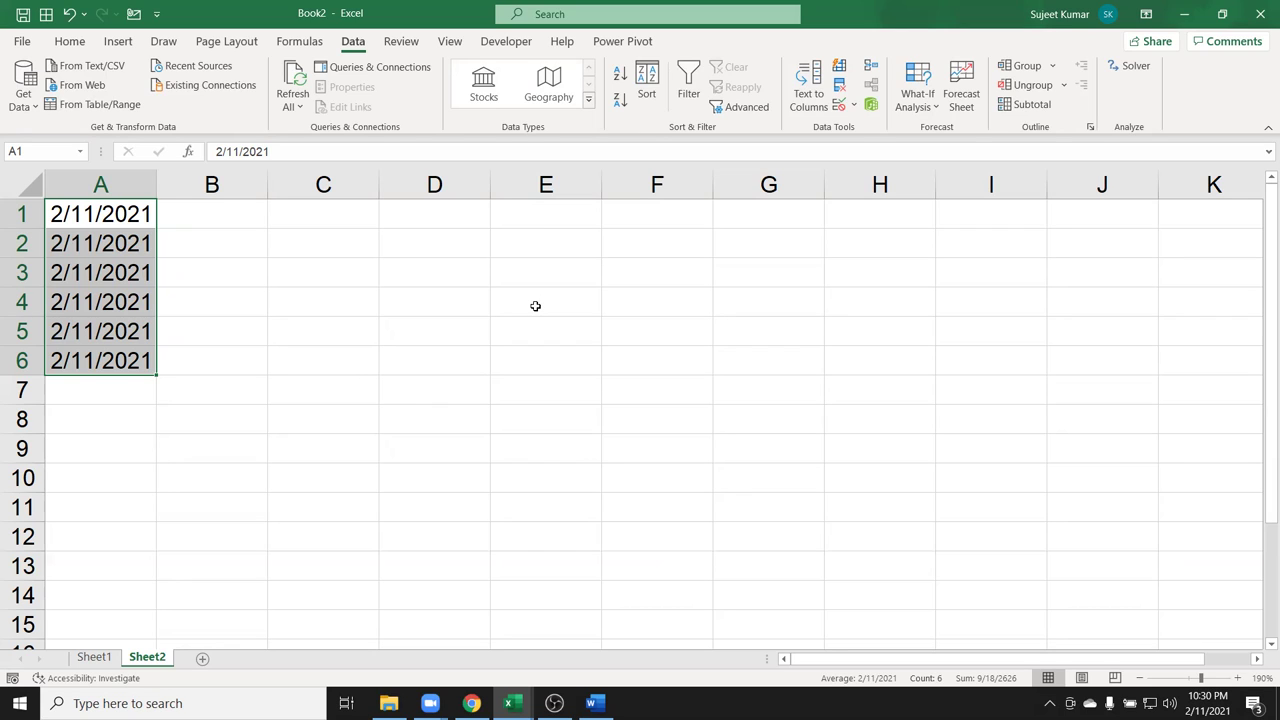
On Sheet1, review the DATE formula in D5 and the year and month results in E3:F3.
{"action": "mouse_move", "coordinate": [62, 234]}
{"action": "mouse_move", "coordinate": [1207, 703]}
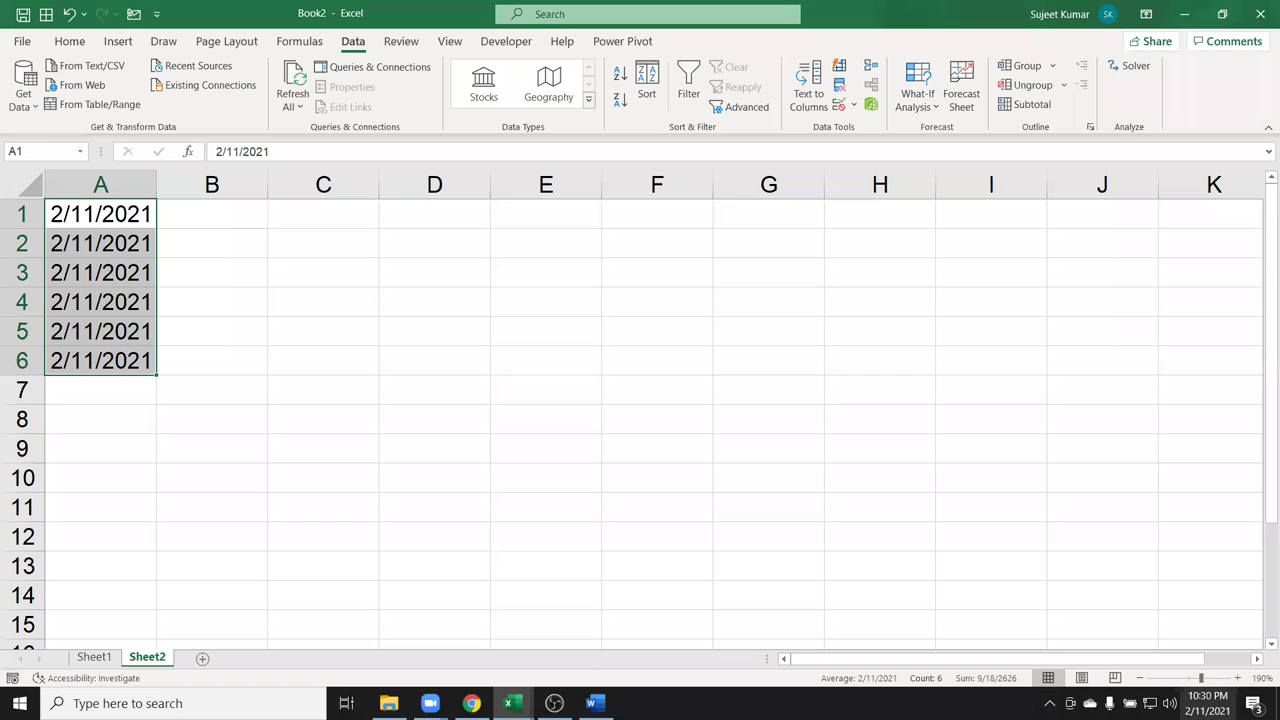
{"action": "left_click", "coordinate": [94, 657]}
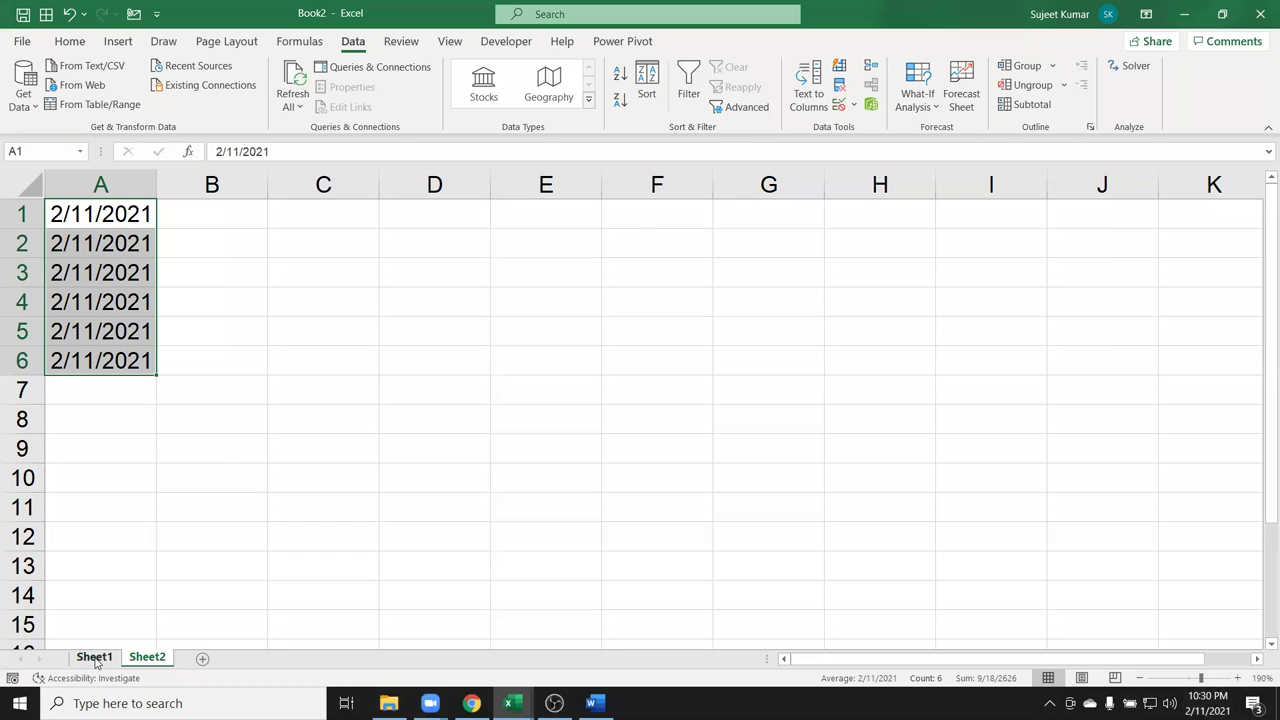
{"action": "scroll", "coordinate": [457, 471], "scroll_direction": "up", "scroll_amount": 10}
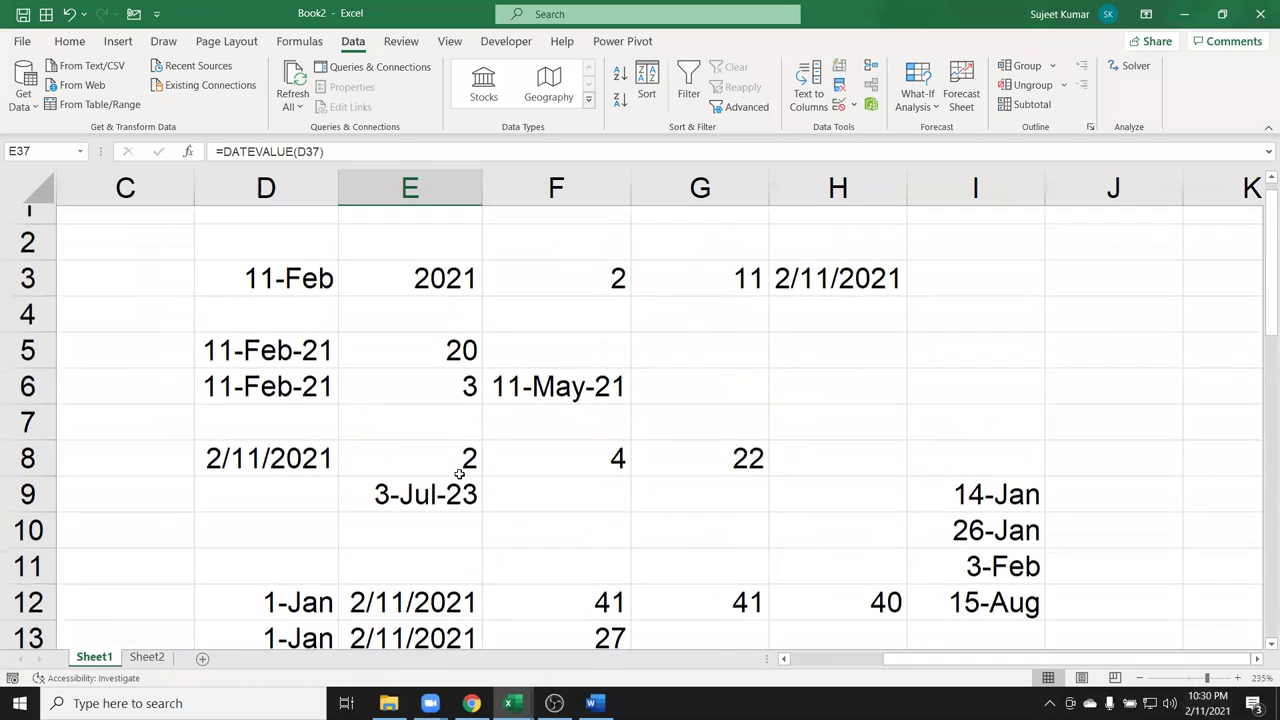
{"action": "left_click", "coordinate": [279, 376]}
{"action": "left_click", "coordinate": [425, 383]}
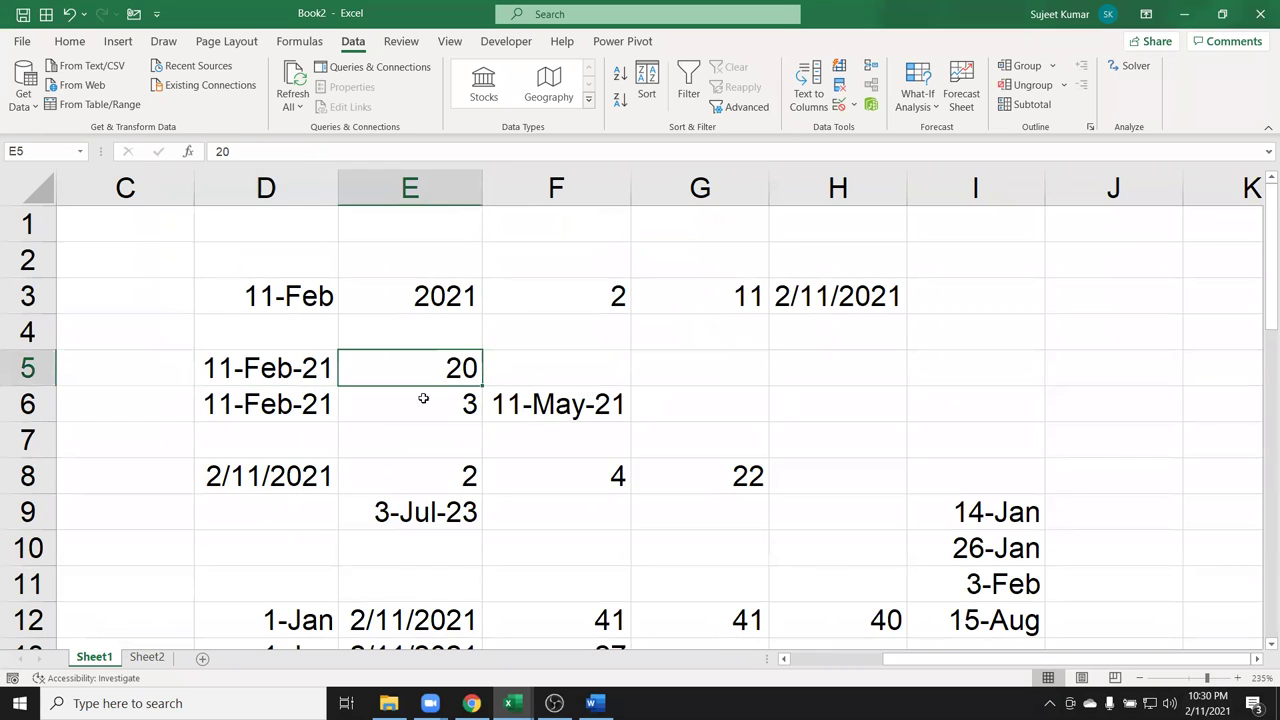
{"action": "left_click", "coordinate": [255, 370]}
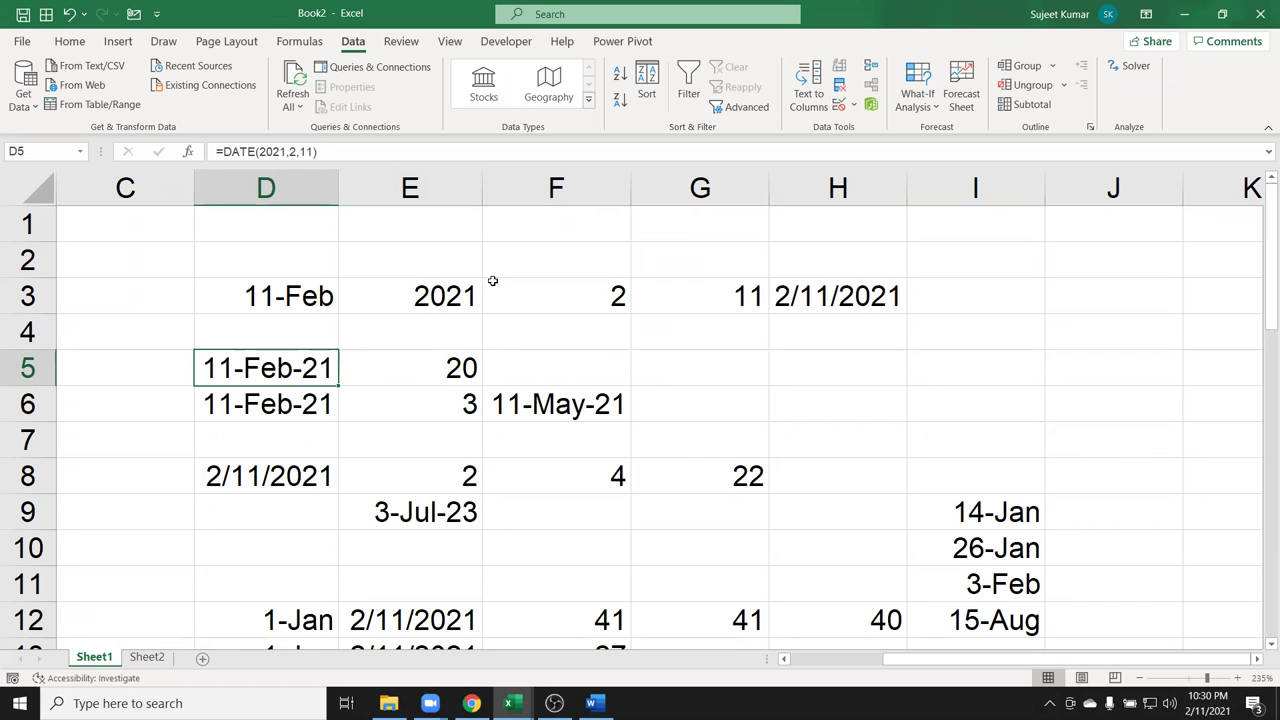
{"action": "left_click_drag", "start_coordinate": [442, 298], "coordinate": [870, 296]}
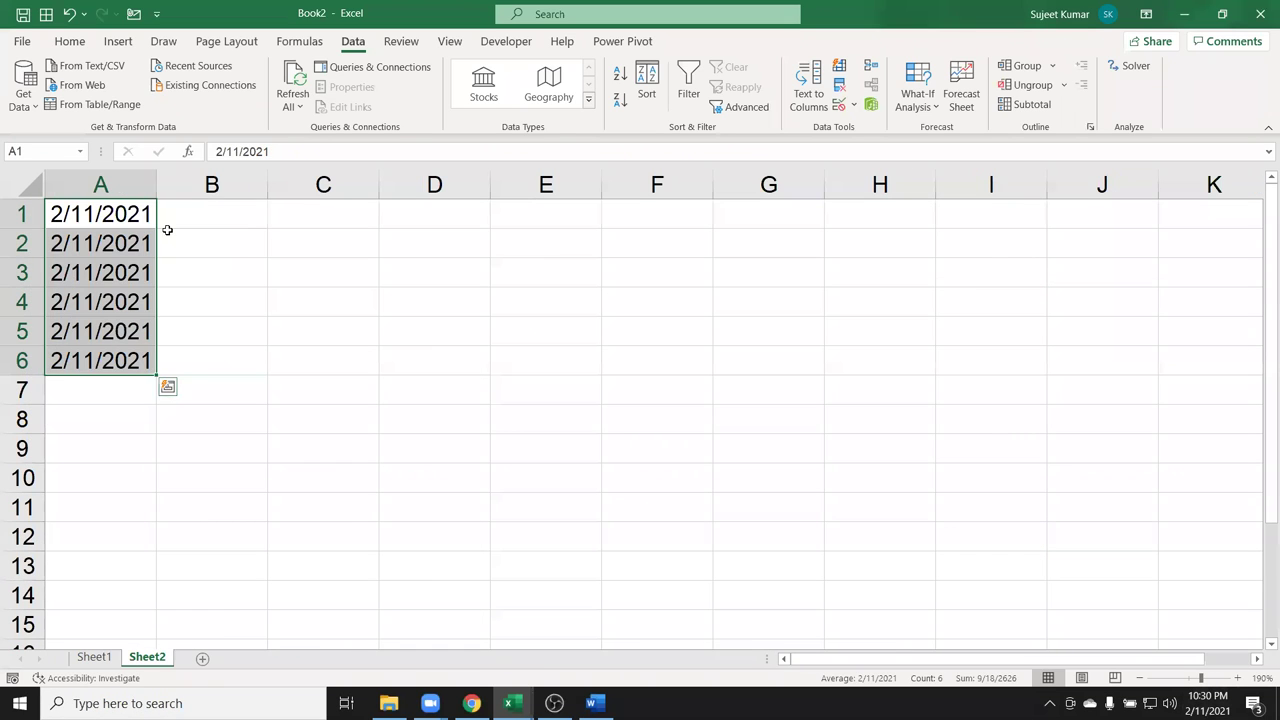
Begin a YEAR formula on A1 in Sheet2 cell B1, then abandon the attempt.
{"action": "left_click", "coordinate": [187, 208]}
{"action": "type", "text": "="}
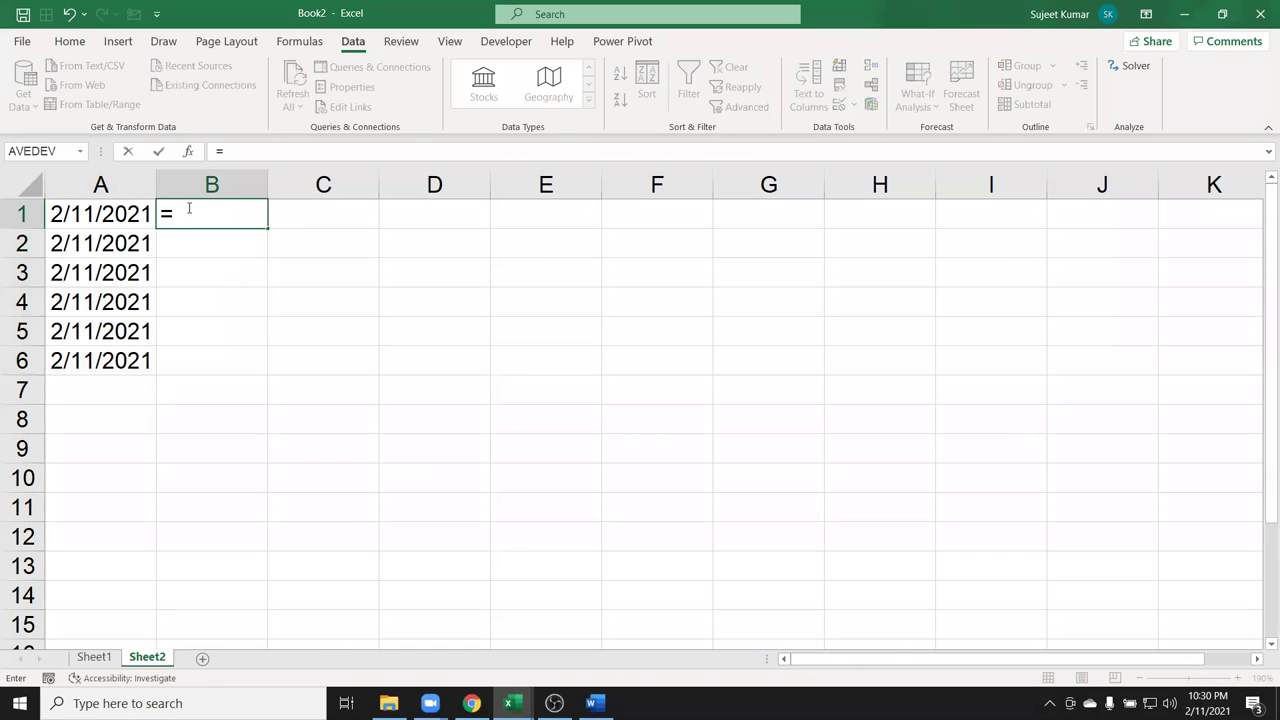
{"action": "type", "text": "date"}
{"action": "key", "text": "Tab"}
{"action": "type", "text": "y"}
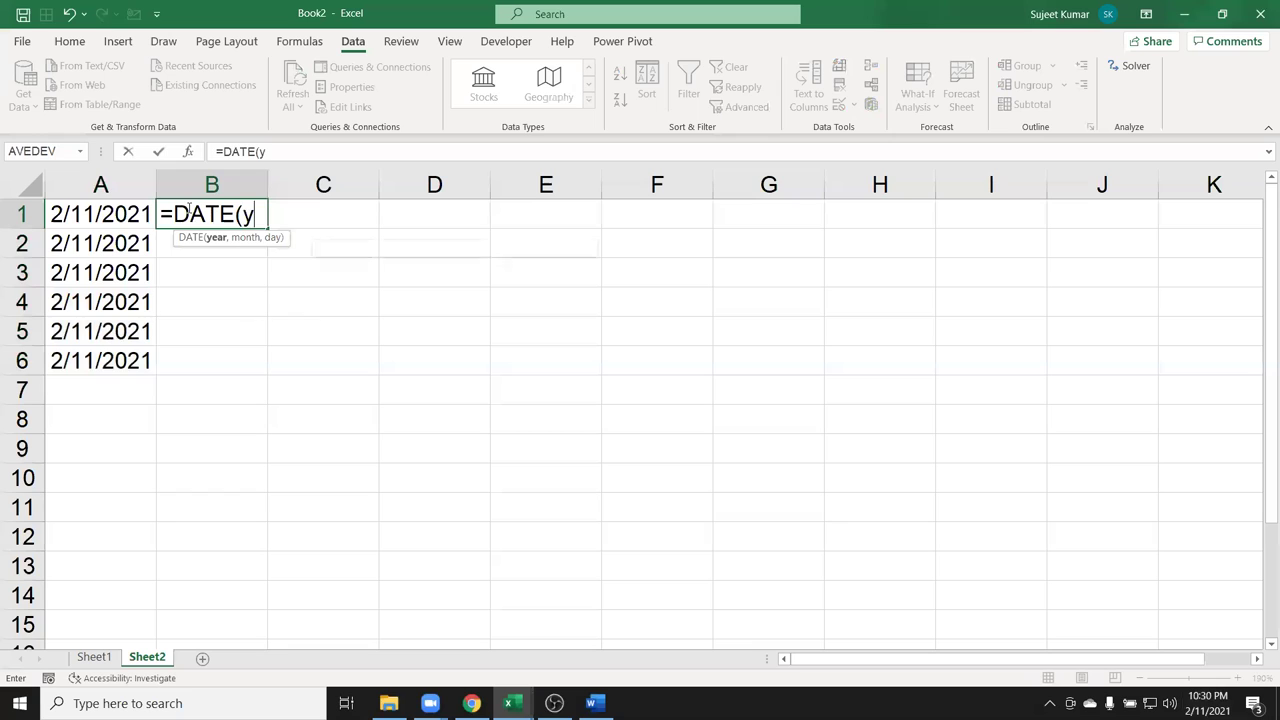
{"action": "type", "text": "ea"}
{"action": "key", "text": "BackSpace"}
{"action": "key", "text": "Tab"}
{"action": "key", "text": "Left"}
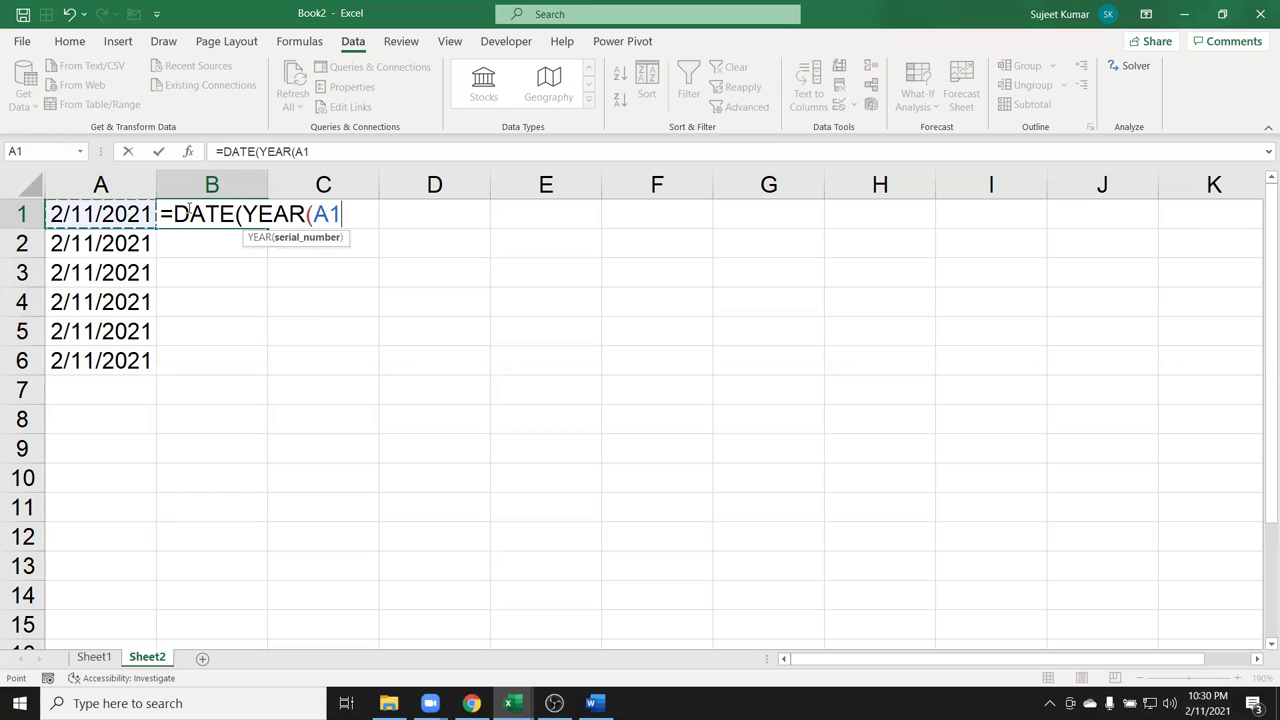
{"action": "type", "text": "),MO"}
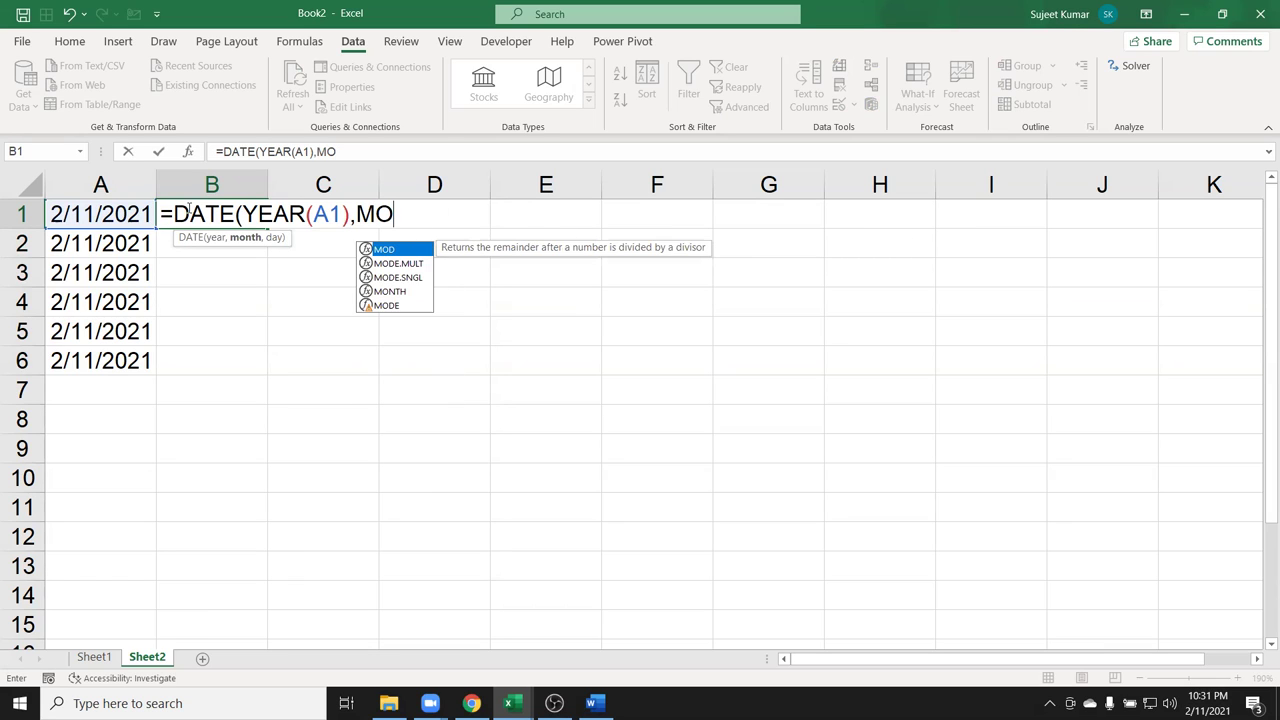
{"action": "type", "text": "NT"}
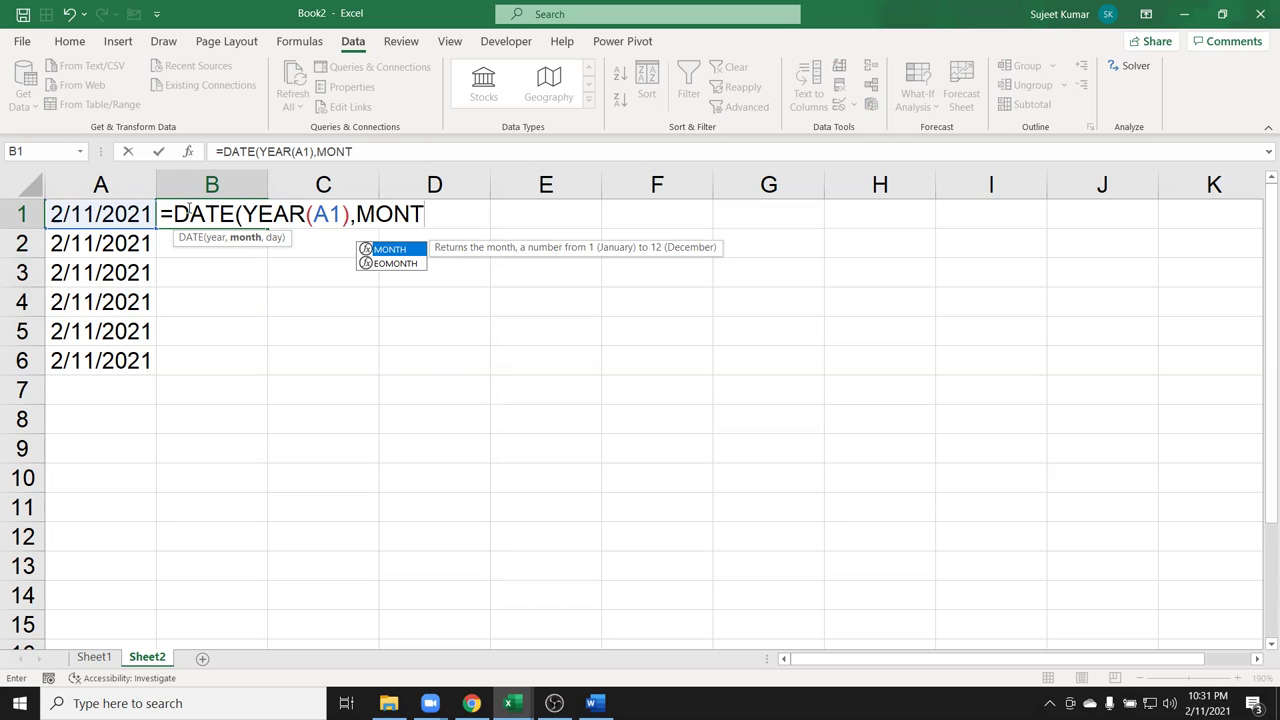
{"action": "key", "text": "Escape"}
{"action": "key", "text": "Escape"}
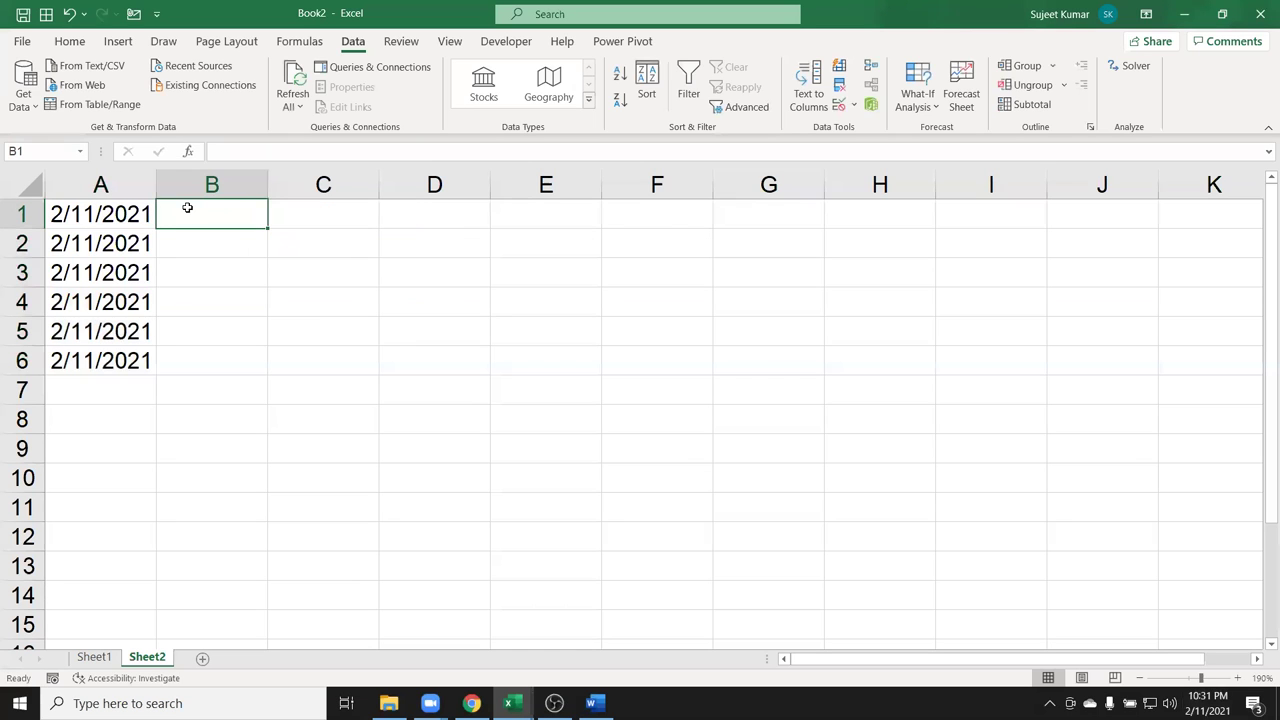
Enter =YEAR(A1) in B1 and fill it down through row 6.
{"action": "type", "text": "=D"}
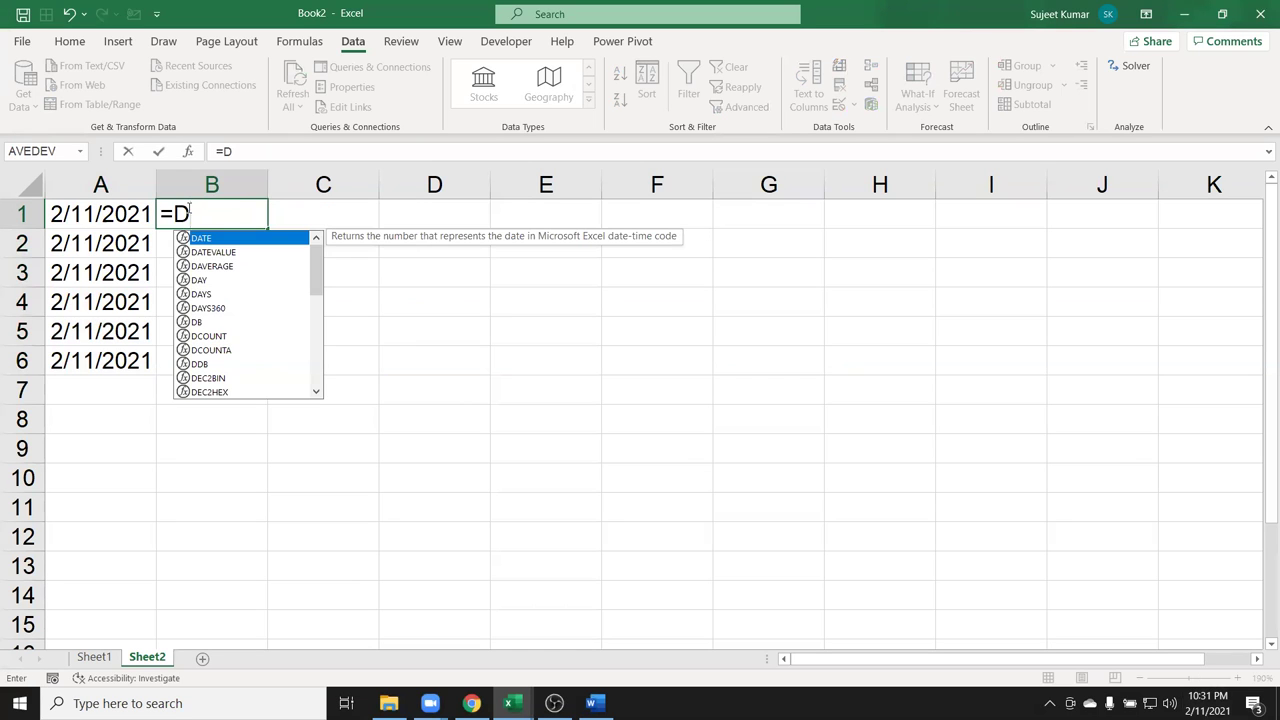
{"action": "key", "text": "BackSpace"}
{"action": "key", "text": "BackSpace"}
{"action": "type", "text": "YE"}
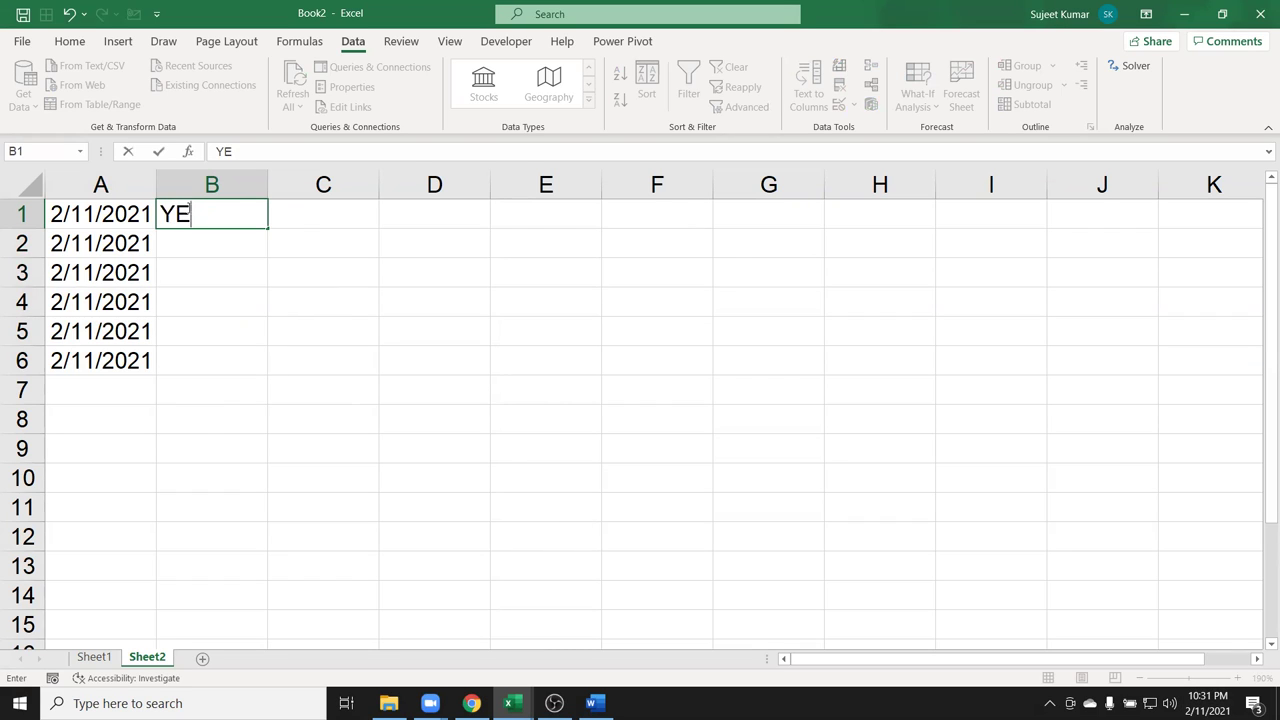
{"action": "key", "text": "BackSpace"}
{"action": "key", "text": "BackSpace"}
{"action": "type", "text": "=YE"}
{"action": "key", "text": "Tab"}
{"action": "type", "text": "A1"}
{"action": "key", "text": "Return"}
{"action": "mouse_move", "coordinate": [187, 207]}
{"action": "left_mouse_down"}
{"action": "mouse_move", "coordinate": [212, 285]}
{"action": "mouse_move", "coordinate": [212, 360]}
{"action": "left_mouse_up"}
{"action": "key", "text": "ctrl+d"}
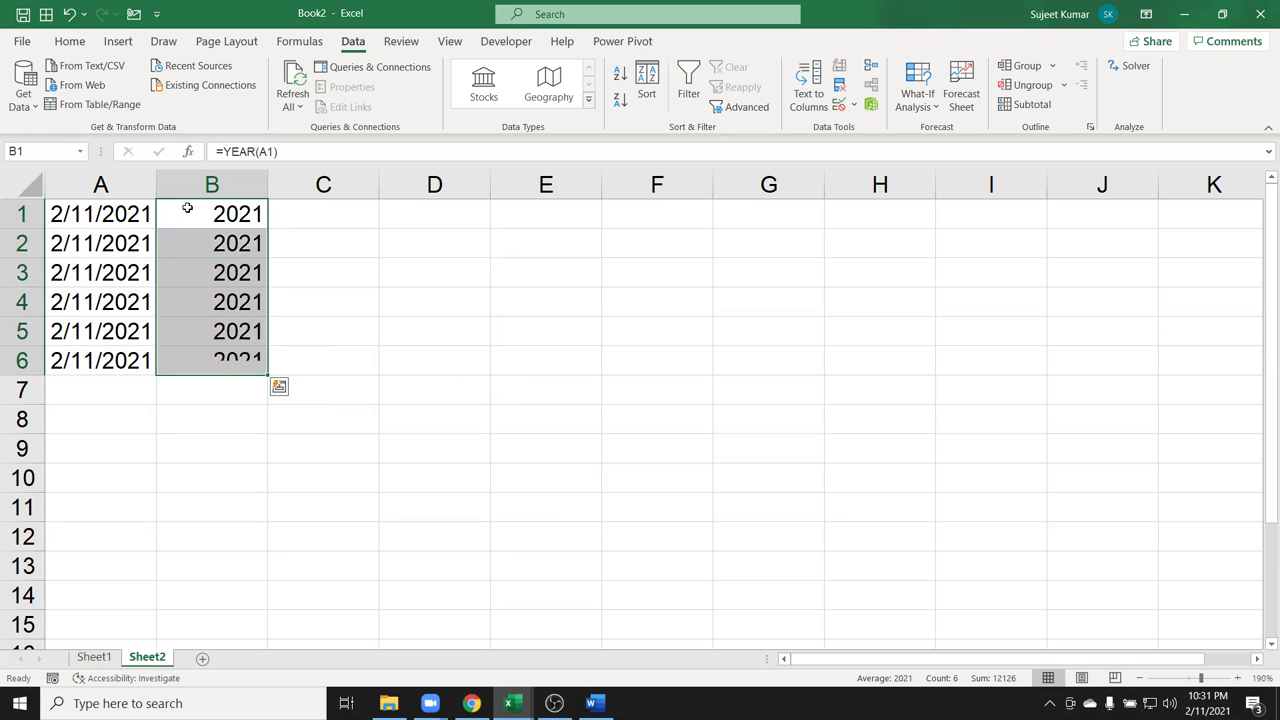
Enter =MONTH(A1) in cell C1.
{"action": "left_click", "coordinate": [187, 207]}
{"action": "key", "text": "Right"}
{"action": "type", "text": "m"}
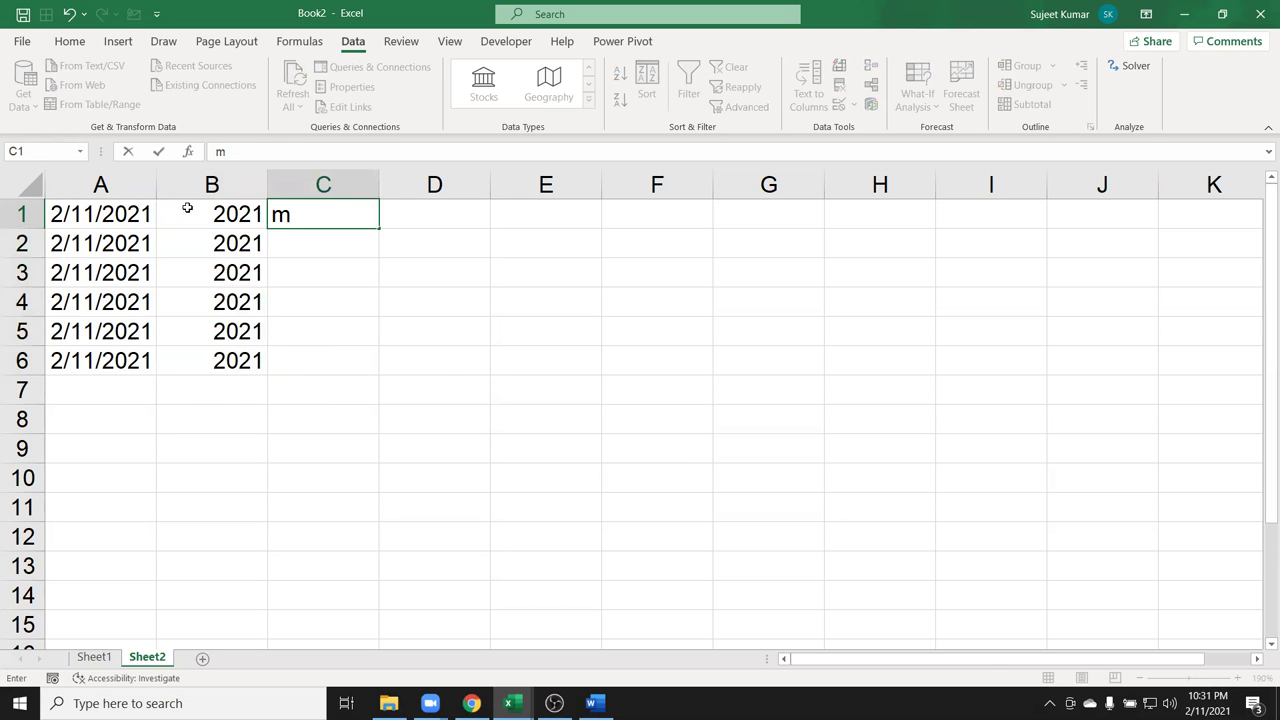
{"action": "key", "text": "BackSpace"}
{"action": "type", "text": "=MON"}
{"action": "key", "text": "Tab"}
{"action": "key", "text": "Left"}
{"action": "key", "text": "Left"}
{"action": "key", "text": "Return"}
Fill the MONTH formula down column C to row 6.
{"action": "left_click", "coordinate": [187, 207]}
{"action": "key", "text": "ctrl+Down"}
{"action": "key", "text": "Right"}
{"action": "key", "text": "ctrl+shift+Up"}
{"action": "key", "text": "ctrl+d"}
{"action": "key", "text": "Right"}
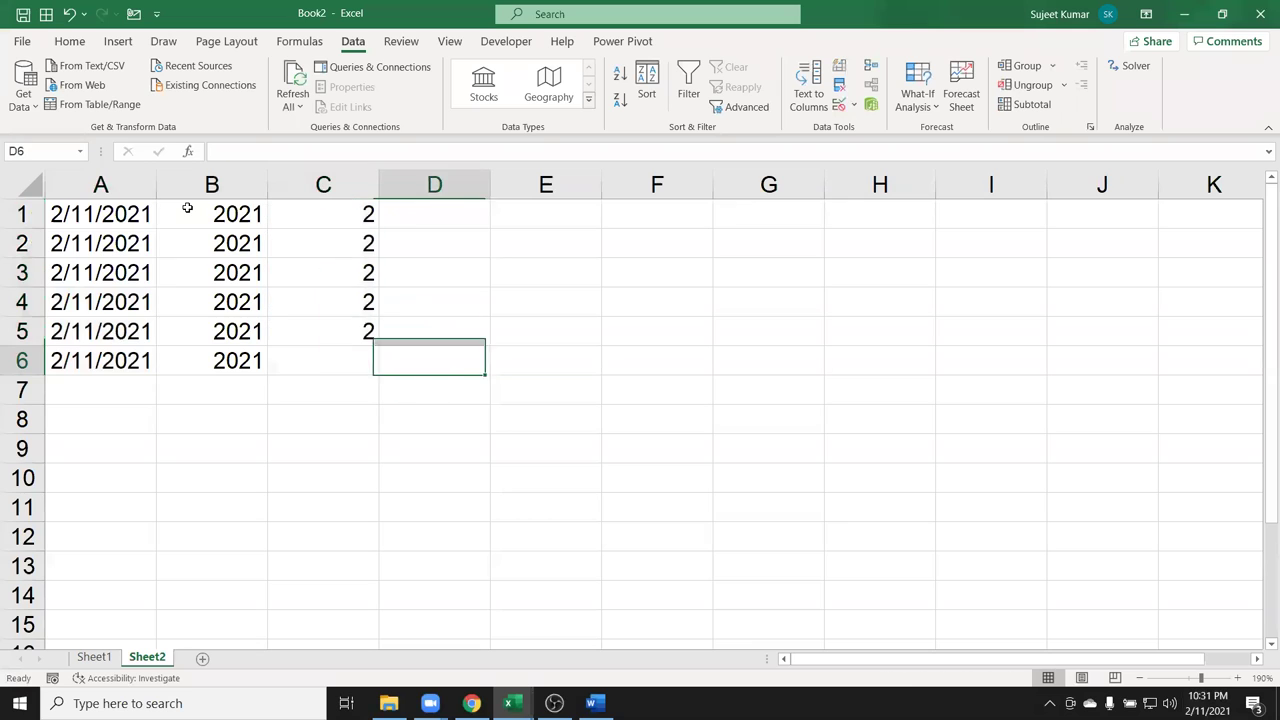
Enter =DAY(A1) in D1, fill it down to row 6, and select the results.
{"action": "key", "text": "Right"}
{"action": "key", "text": "ctrl+Up"}
{"action": "key", "text": "Left"}
{"action": "type", "text": "=D"}
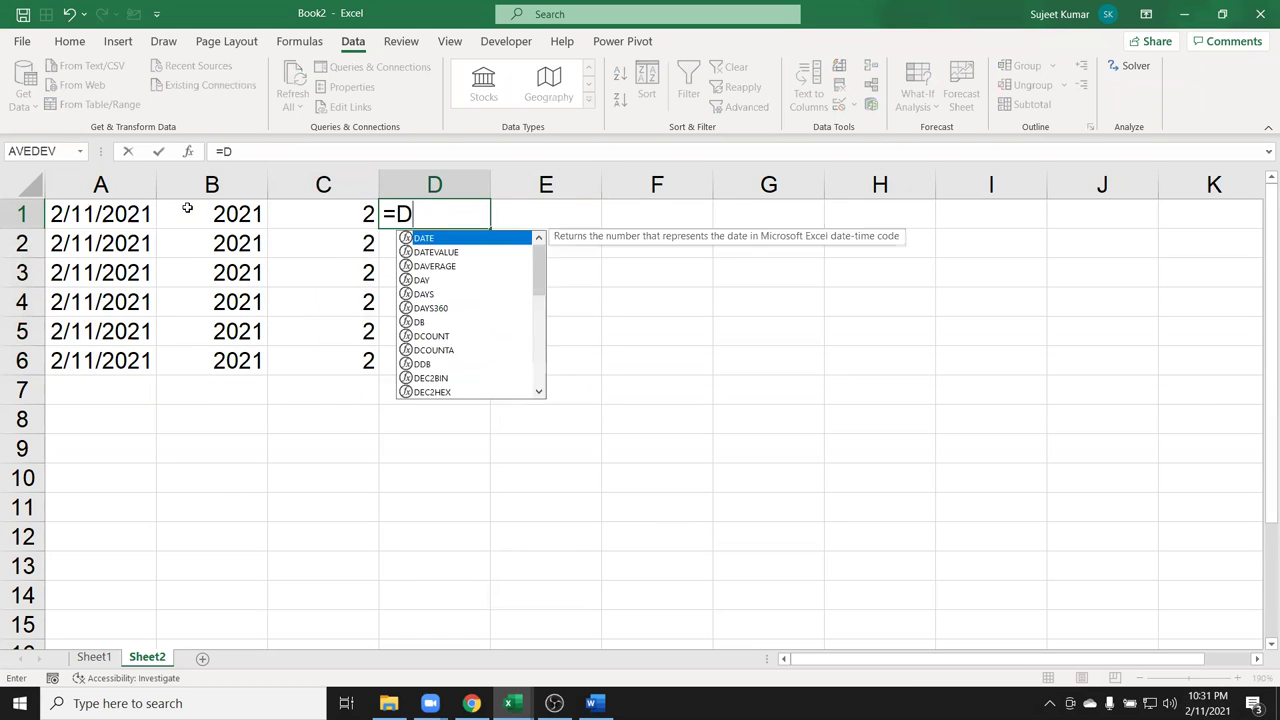
{"action": "type", "text": "AY"}
{"action": "key", "text": "Tab"}
{"action": "key", "text": "Left"}
{"action": "key", "text": "Left"}
{"action": "key", "text": "Left"}
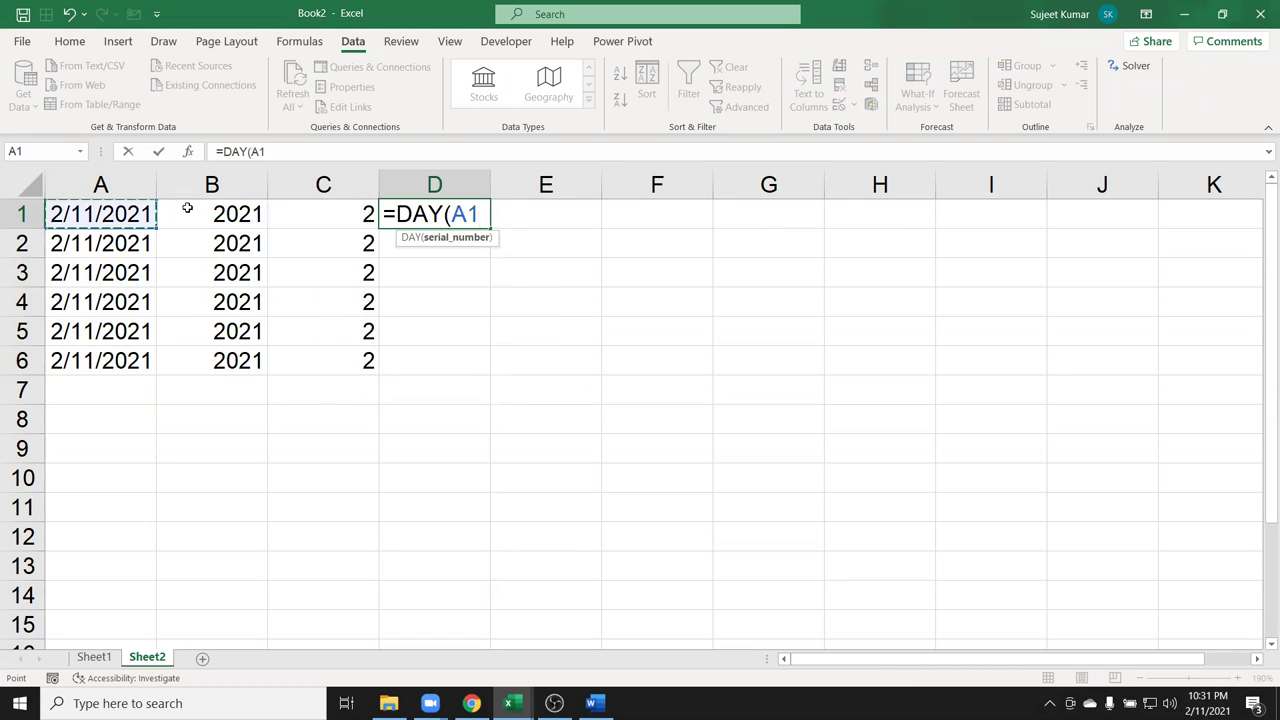
{"action": "key", "text": "Return"}
{"action": "key", "text": "Up"}
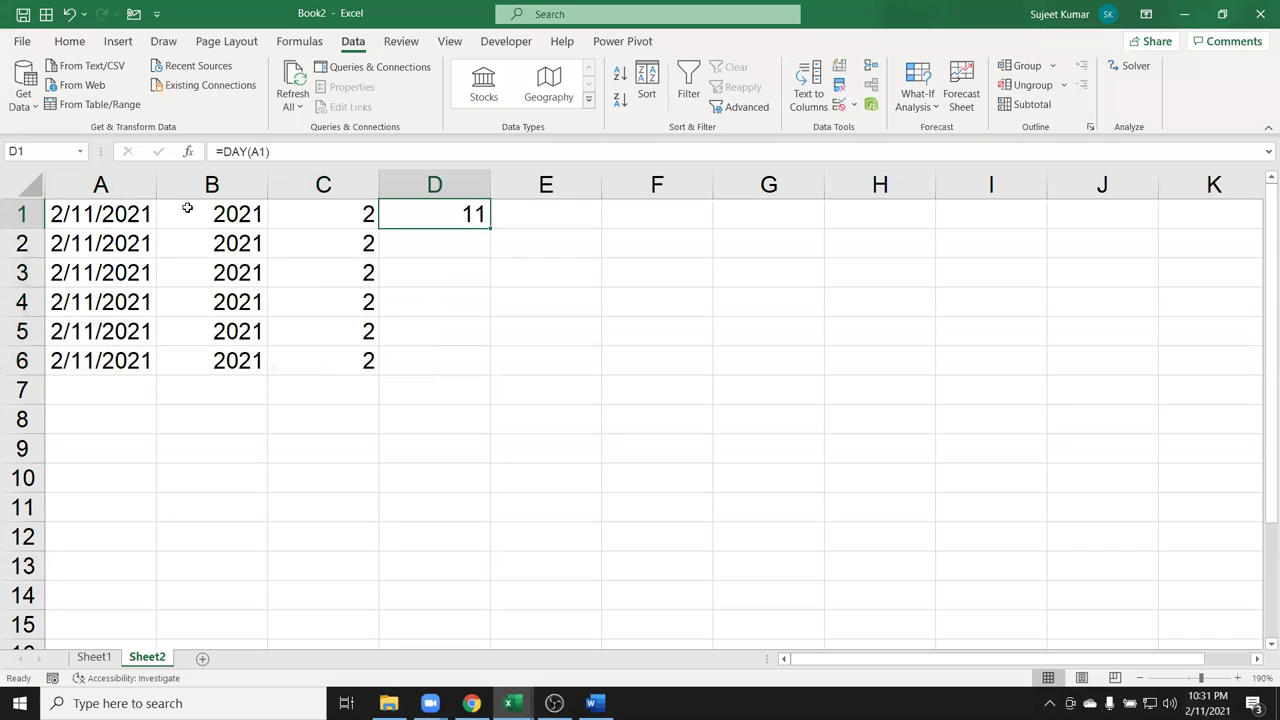
{"action": "double_click", "coordinate": [490, 231]}
{"action": "left_click_drag", "start_coordinate": [227, 220], "coordinate": [430, 346]}
Copy the year, month and day results and paste them back as values.
{"action": "key", "text": "ctrl+c"}
{"action": "left_click", "coordinate": [70, 41]}
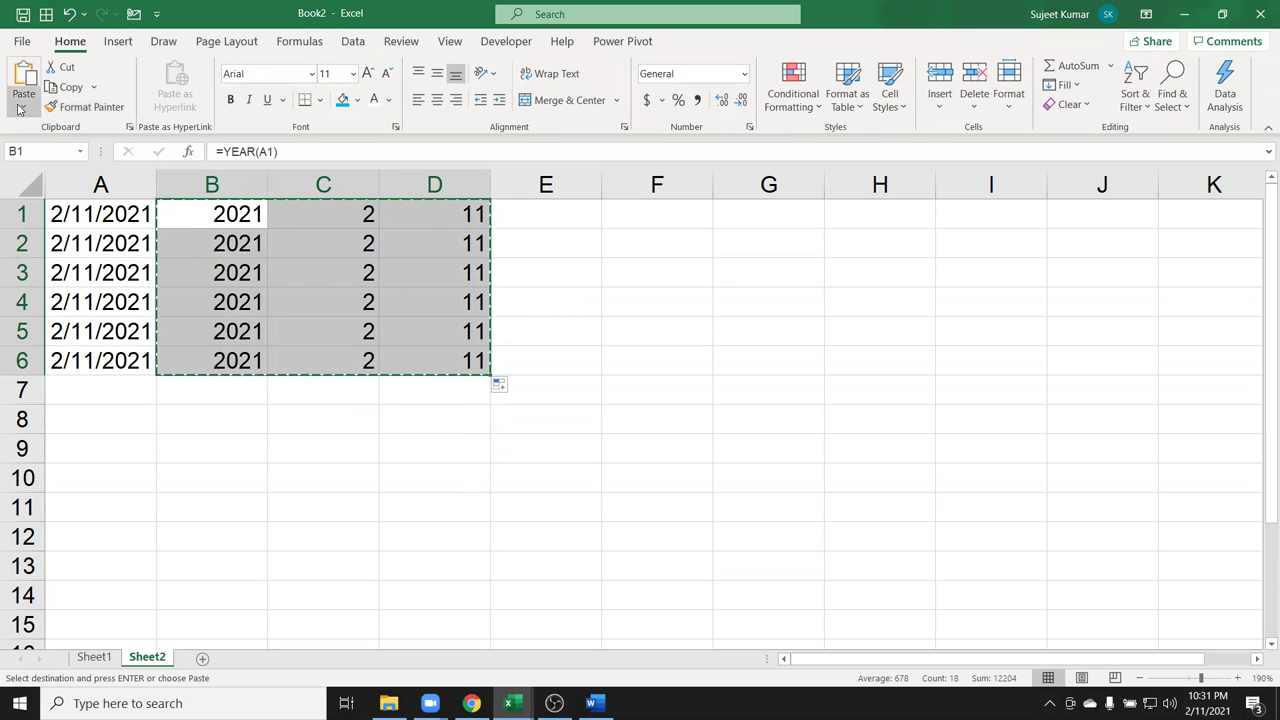
{"action": "left_click", "coordinate": [23, 106]}
{"action": "left_click", "coordinate": [16, 238]}
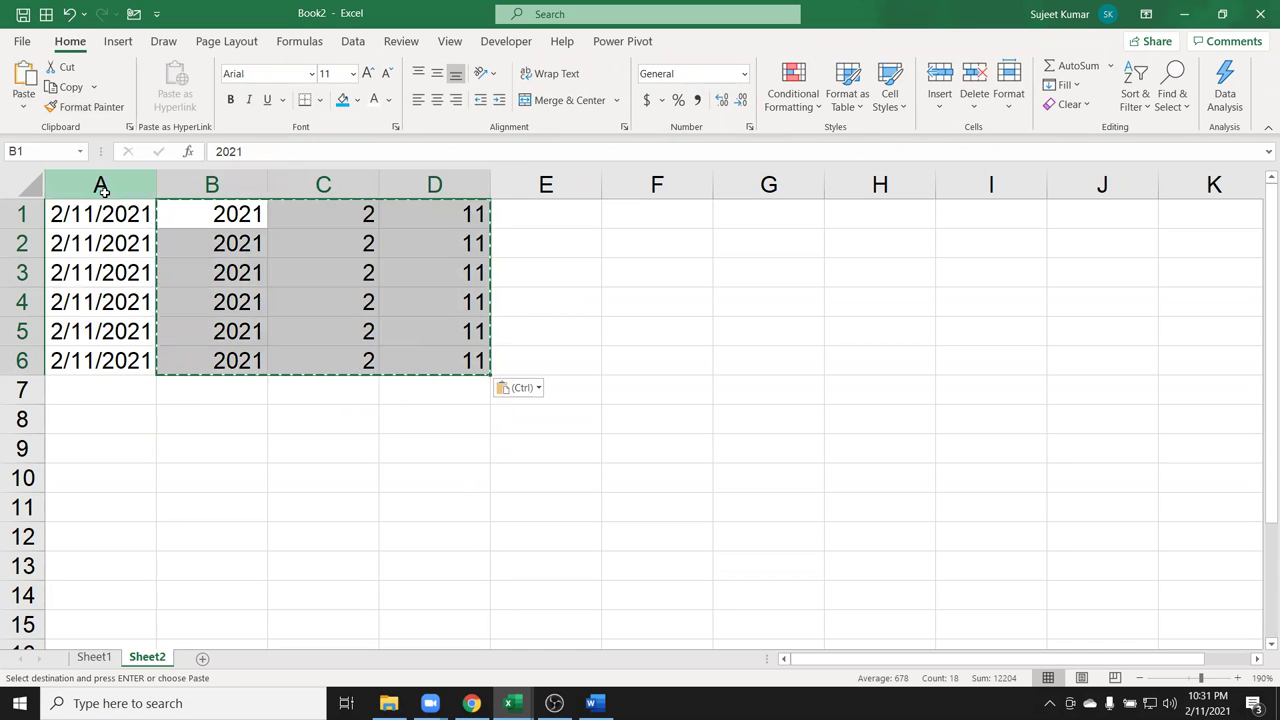
Delete the original date column A, autofit columns A–C, return to Sheet1 and minimise Excel.
{"action": "left_click", "coordinate": [101, 185]}
{"action": "key", "text": "ctrl+minus"}
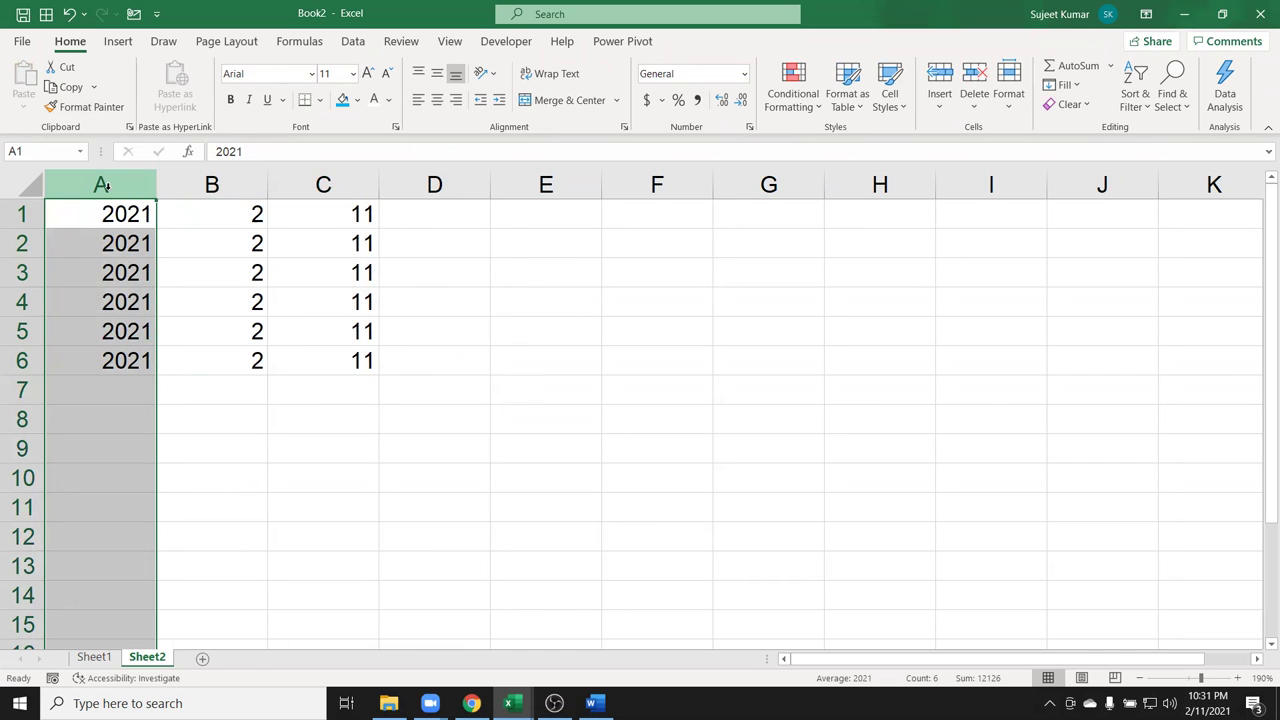
{"action": "key", "text": "Right"}
{"action": "mouse_move", "coordinate": [101, 186]}
{"action": "left_mouse_down"}
{"action": "mouse_move", "coordinate": [258, 212]}
{"action": "mouse_move", "coordinate": [434, 182]}
{"action": "left_mouse_up"}
{"action": "double_click", "coordinate": [379, 185]}
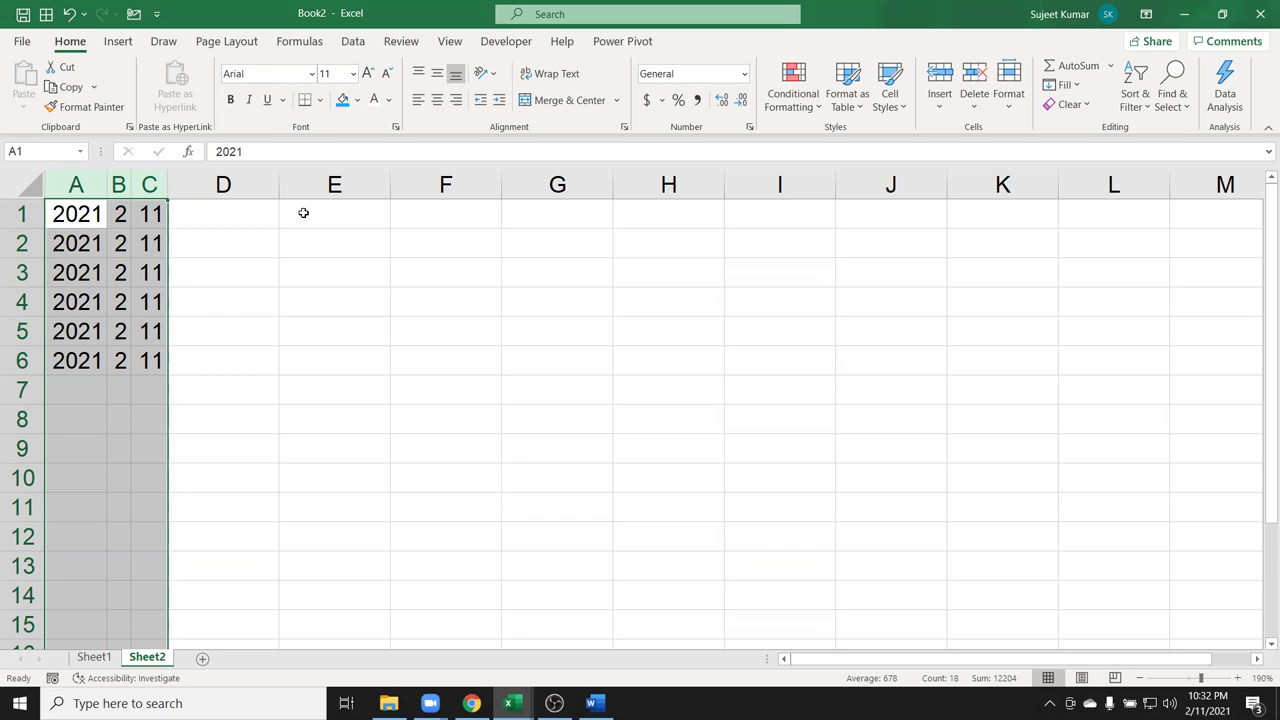
{"action": "left_click", "coordinate": [95, 657]}
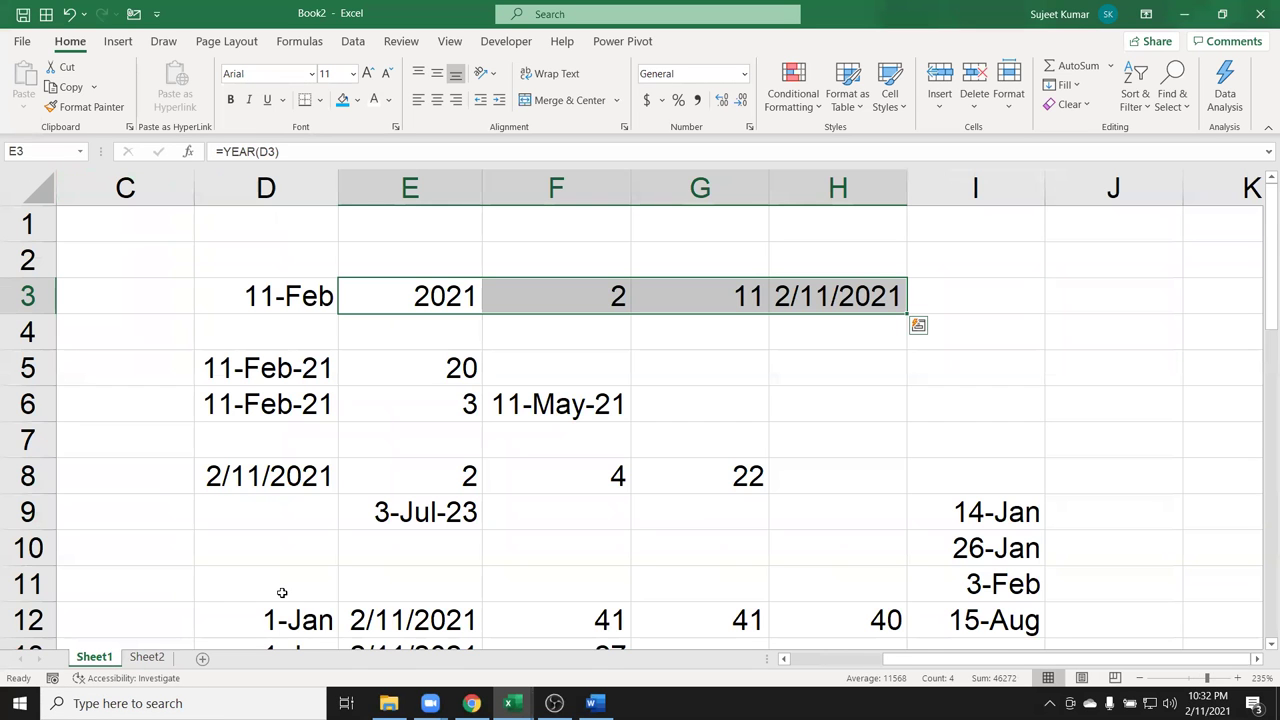
{"action": "key", "text": "super+d"}
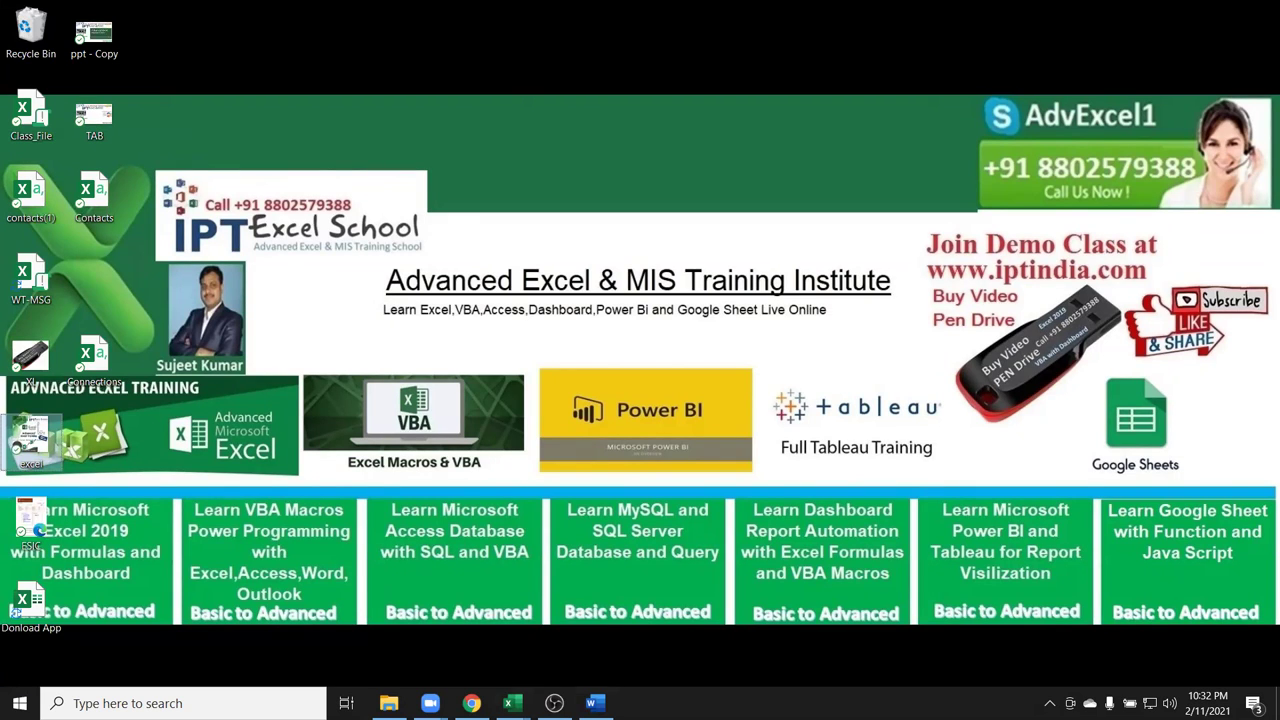
{"action": "left_click", "coordinate": [1049, 703]}
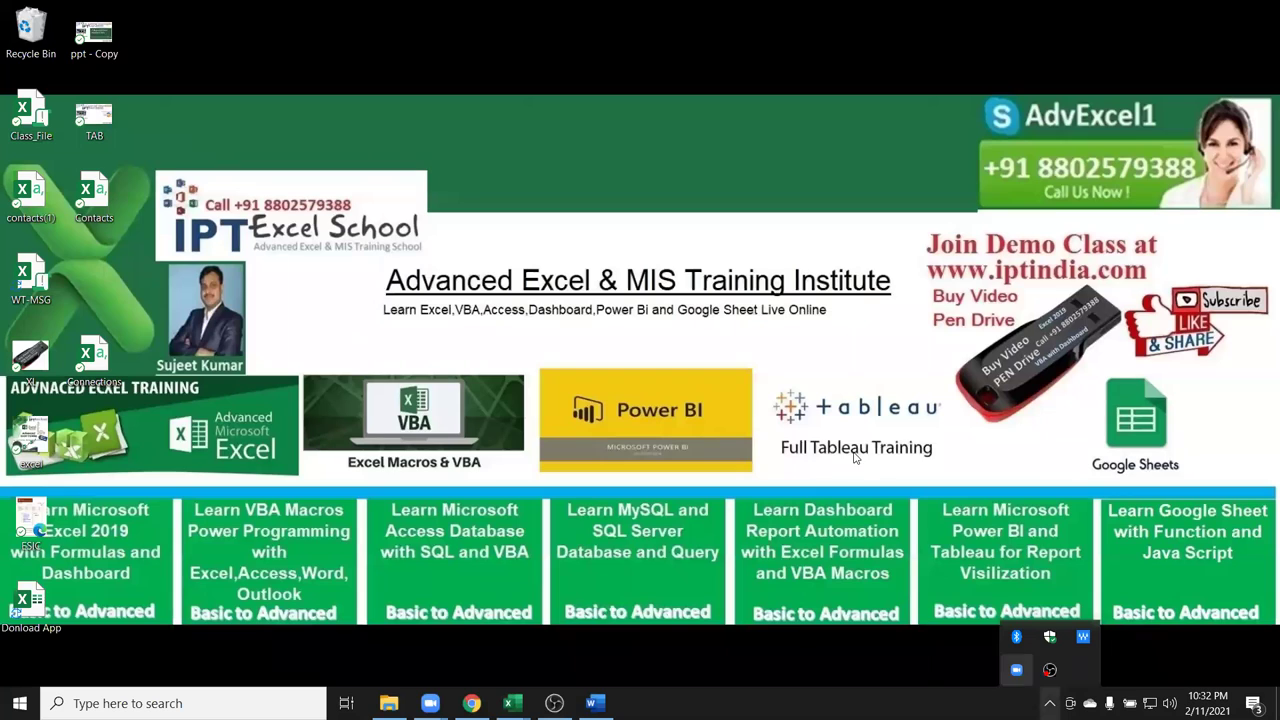
{"action": "left_click", "coordinate": [798, 386]}
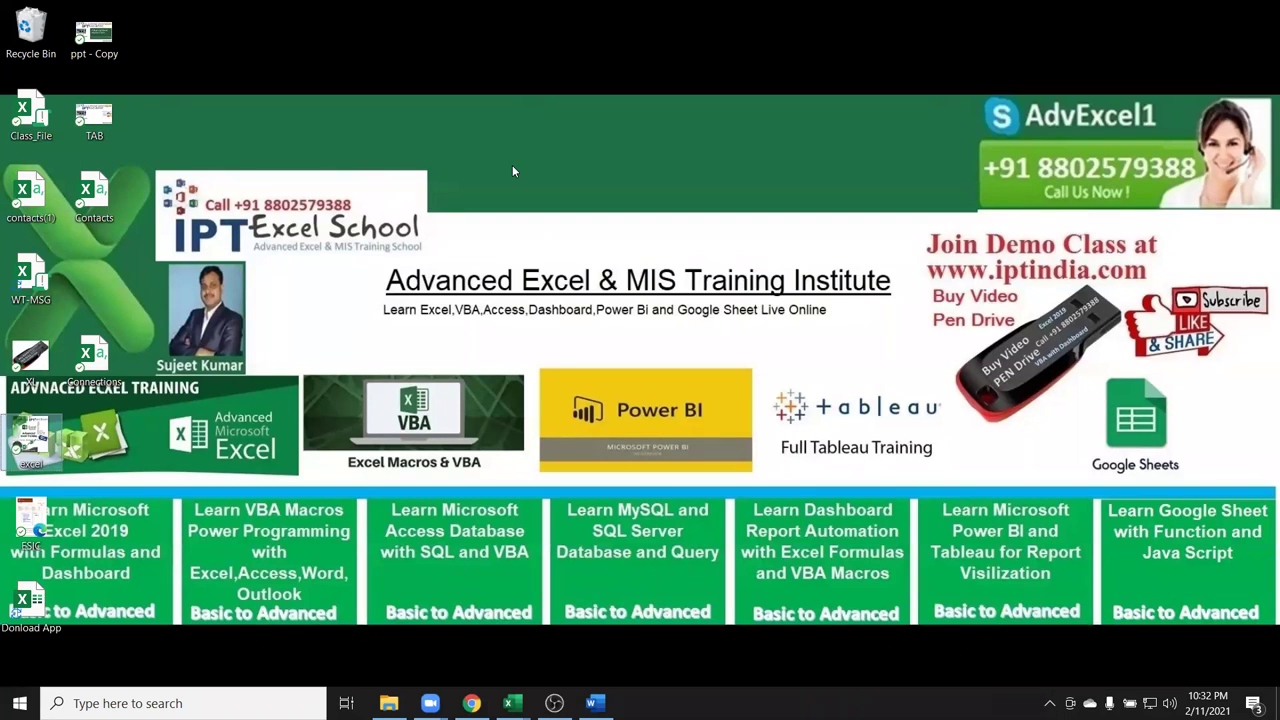